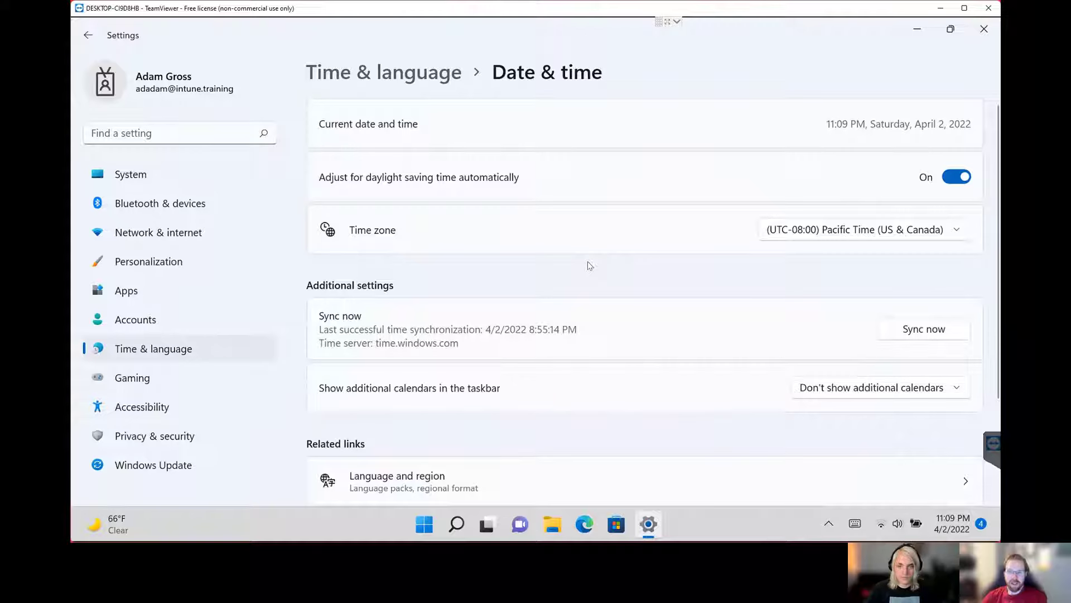
Check the Date & time page's time zone options and view the Location page under Privacy & security.
{"action": "left_click", "coordinate": [905, 231]}
{"action": "left_click", "coordinate": [826, 232]}
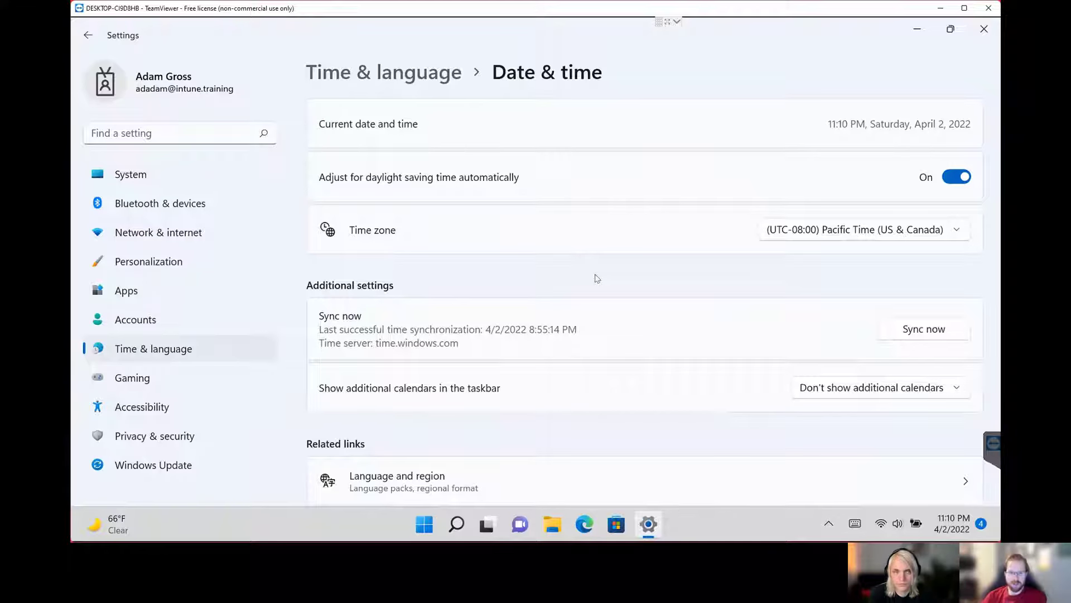
{"action": "left_click", "coordinate": [166, 445]}
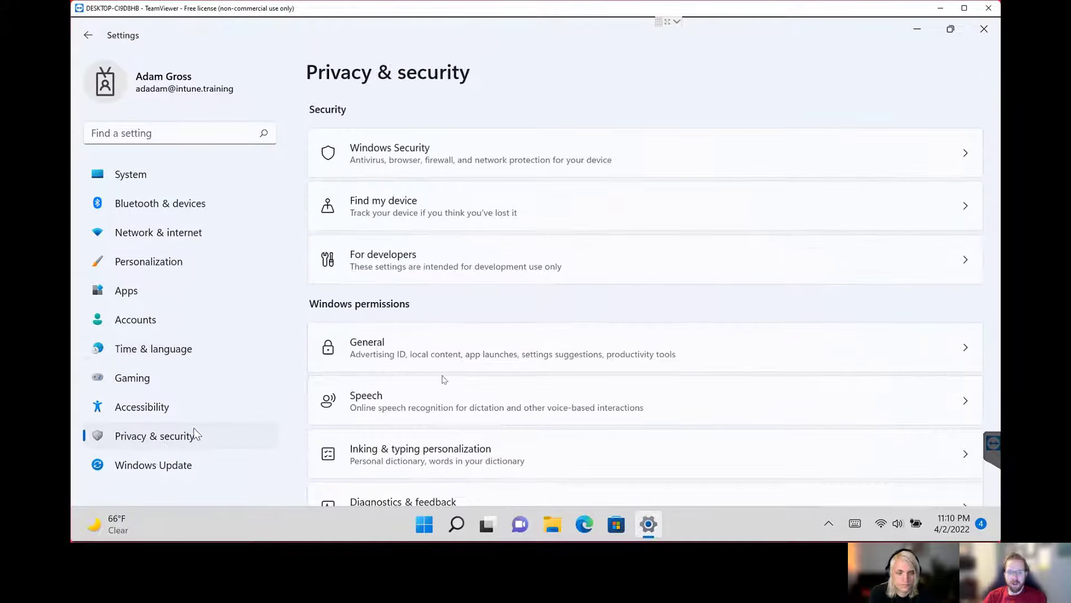
{"action": "scroll", "coordinate": [545, 369], "scroll_direction": "down", "scroll_amount": 5}
{"action": "left_click", "coordinate": [410, 405]}
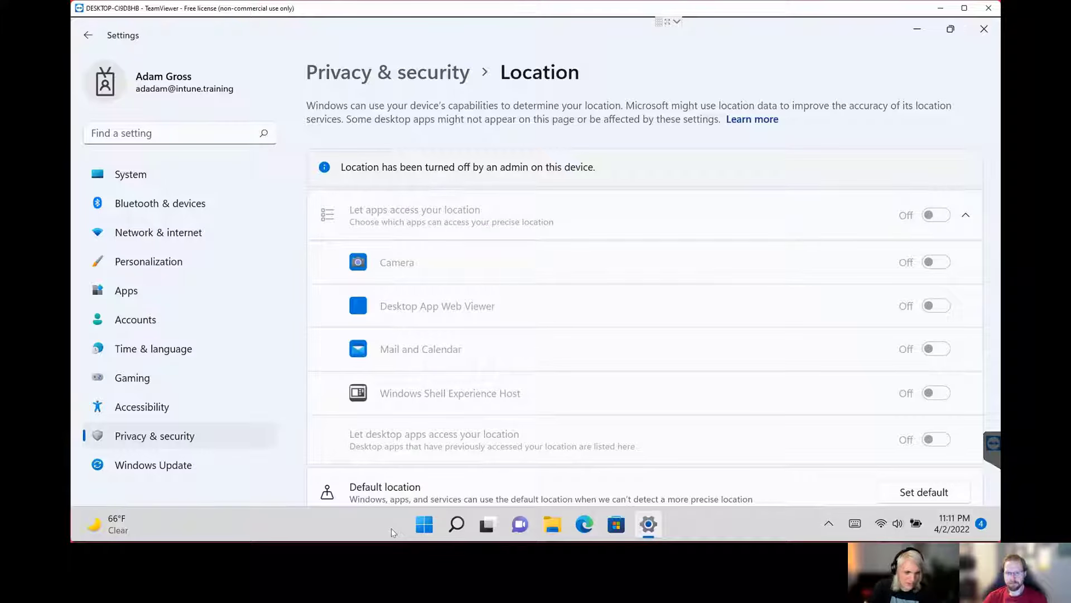
Switch Windows to the other user account and sign in with the account PIN.
{"action": "left_click", "coordinate": [424, 524]}
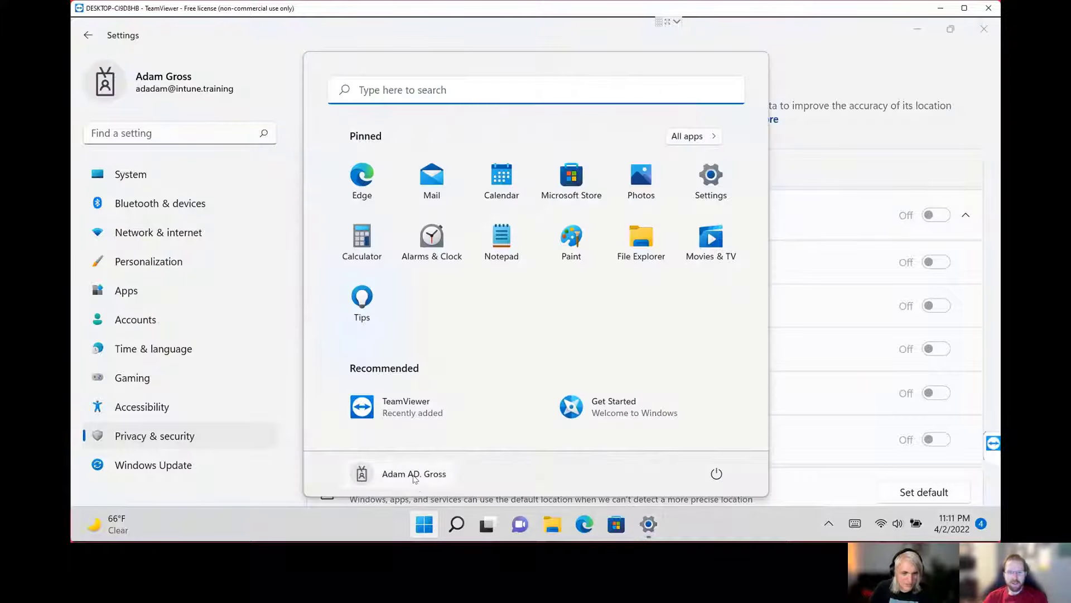
{"action": "left_click", "coordinate": [413, 476]}
{"action": "left_click", "coordinate": [411, 438]}
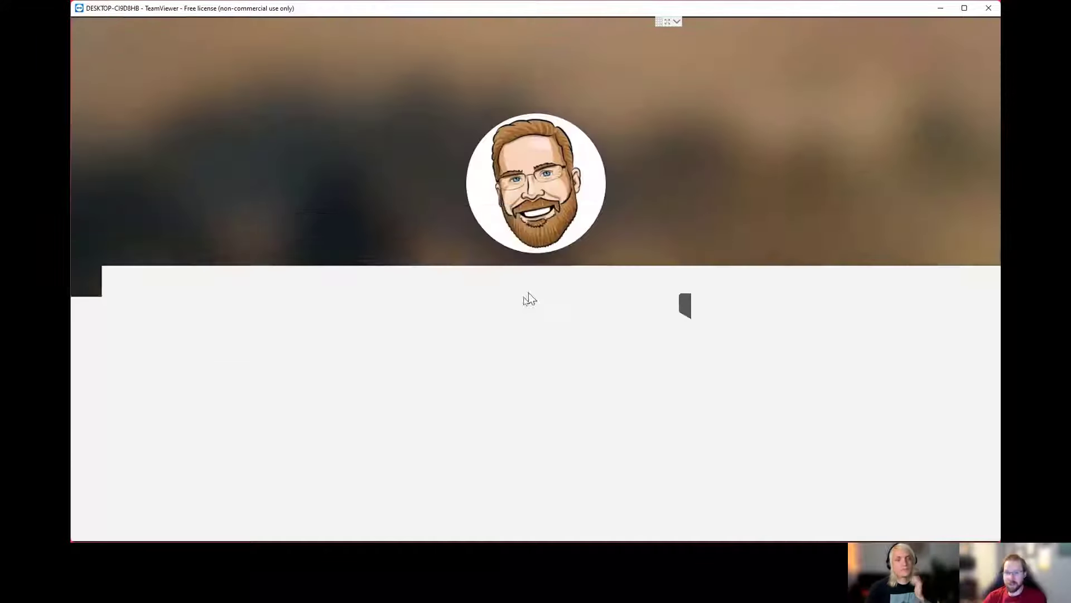
{"action": "type", "text": "1234"}
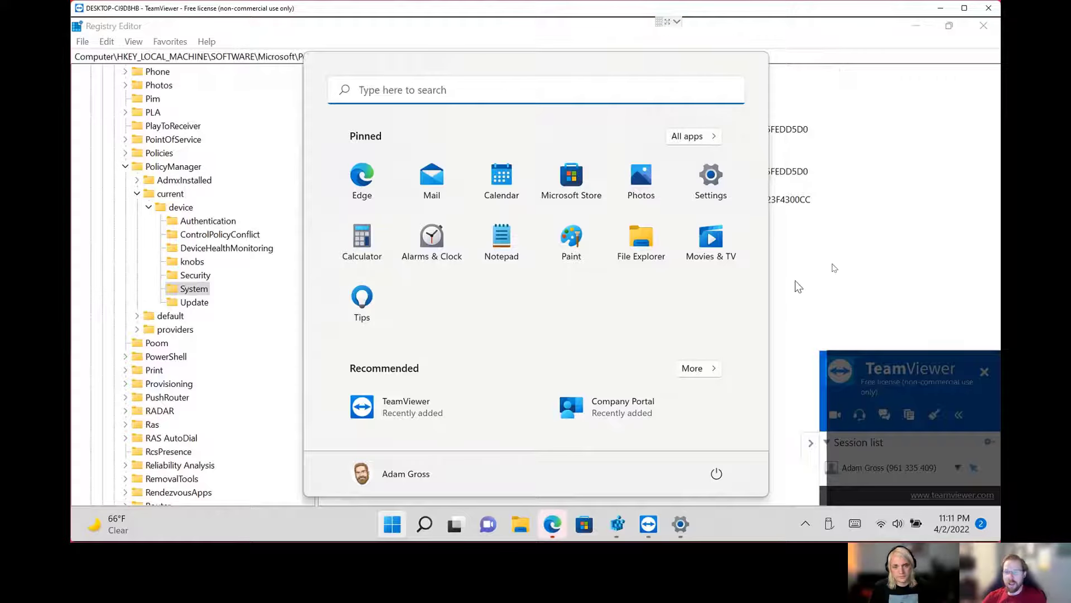
Clear the desktop by minimizing Registry Editor and closing the browser and all Settings windows.
{"action": "left_click", "coordinate": [795, 280]}
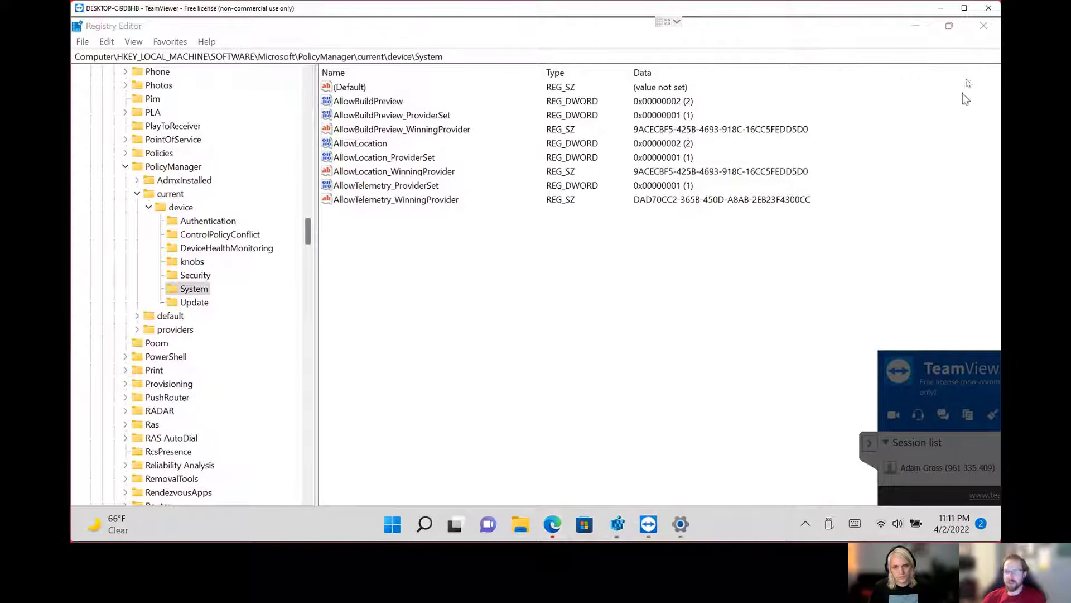
{"action": "left_click", "coordinate": [916, 28]}
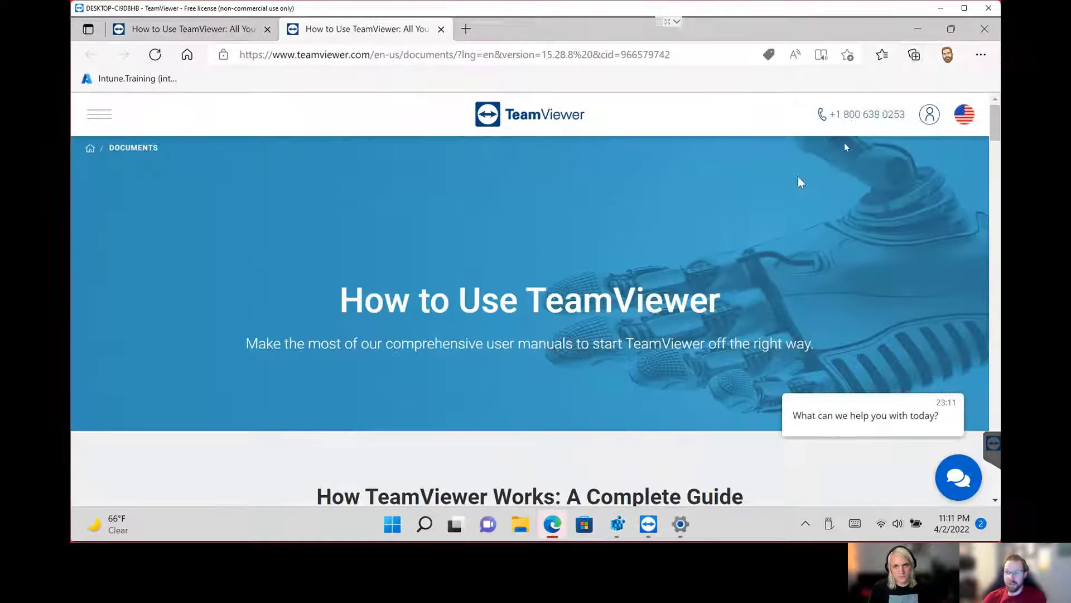
{"action": "left_click", "coordinate": [983, 27]}
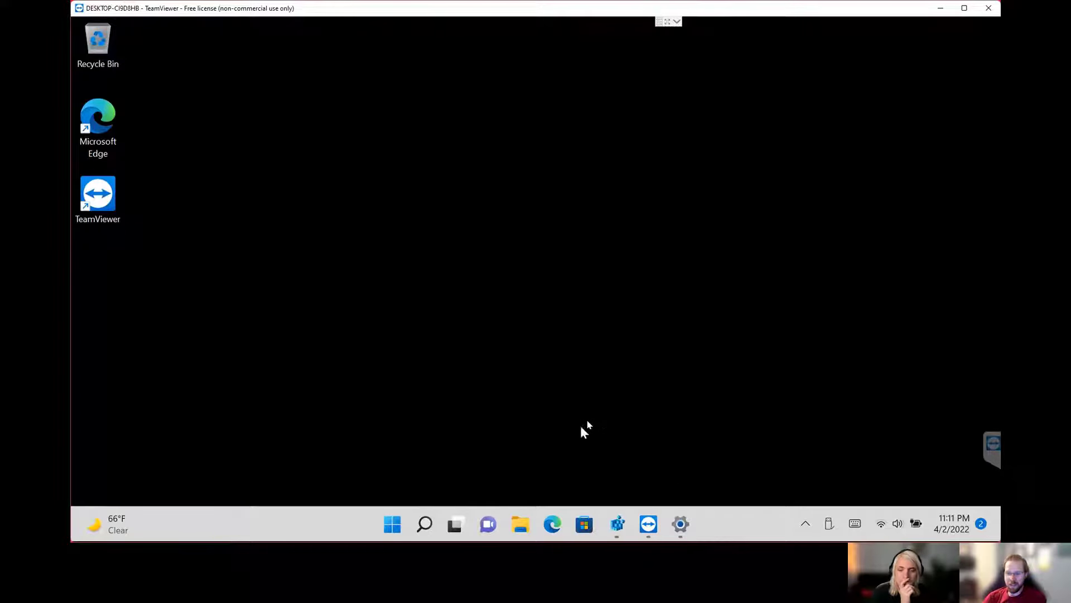
{"action": "right_click", "coordinate": [679, 521]}
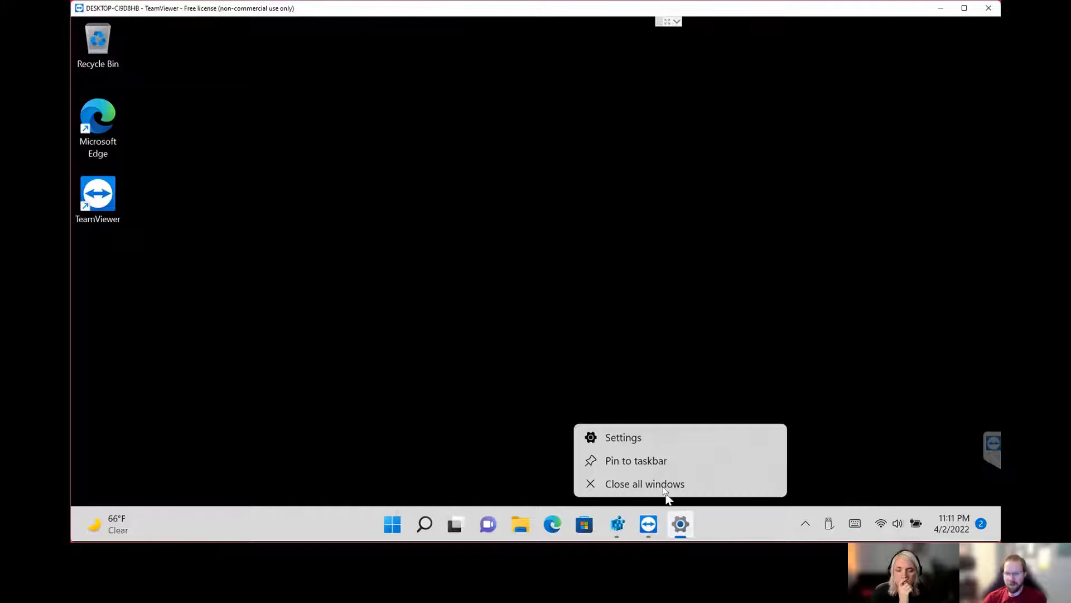
{"action": "left_click", "coordinate": [664, 488]}
Open Windows Settings in a maximized window and view the Date & time page under Time & language.
{"action": "left_click", "coordinate": [408, 524]}
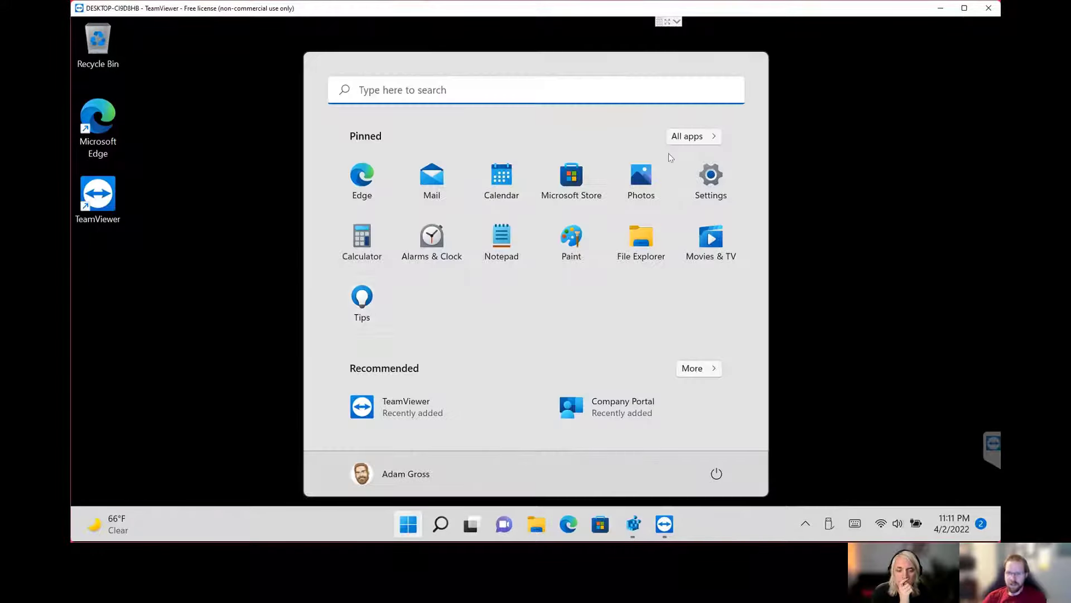
{"action": "left_click", "coordinate": [711, 178]}
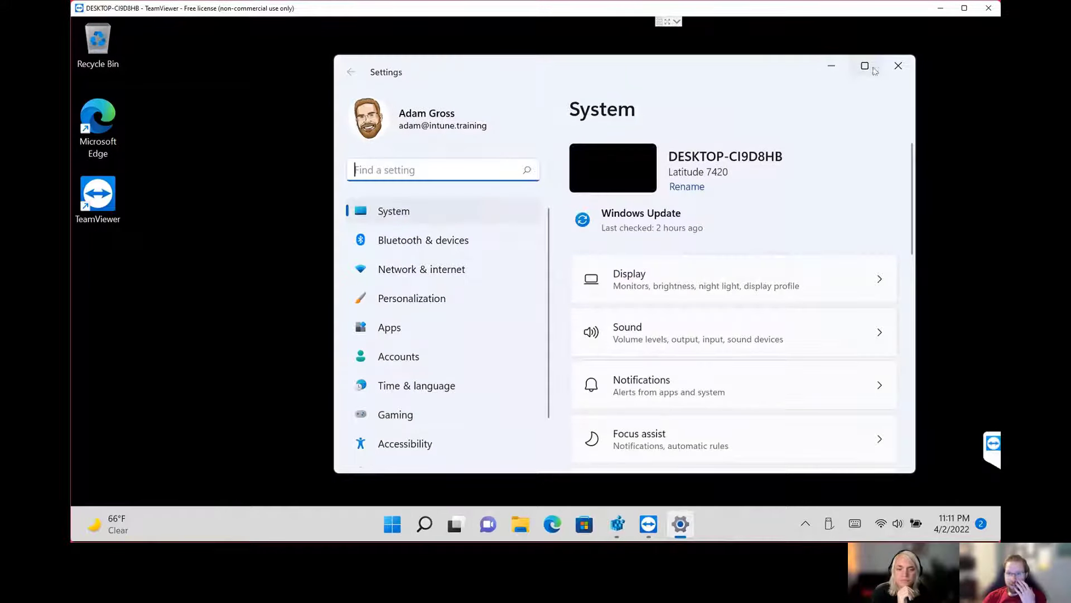
{"action": "left_click", "coordinate": [872, 67]}
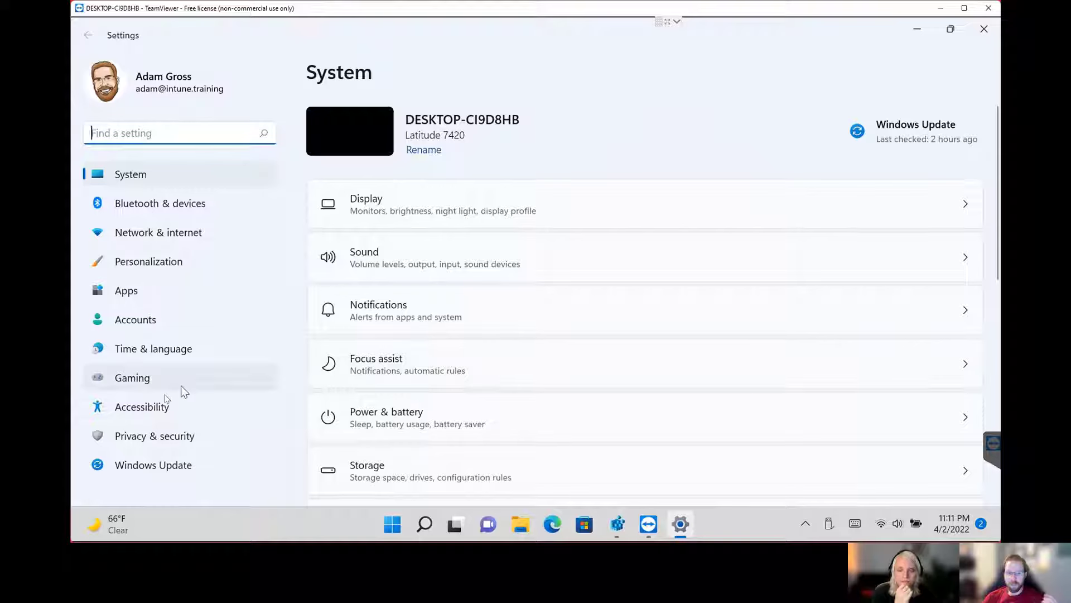
{"action": "left_click", "coordinate": [167, 357]}
{"action": "left_click", "coordinate": [454, 139]}
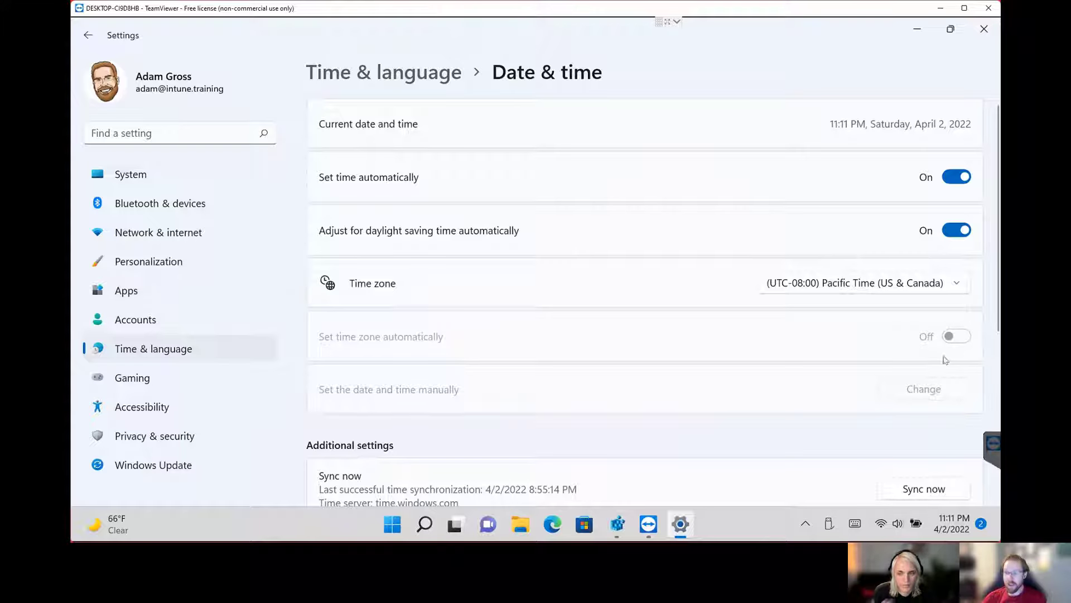
View the Location page in the Windows permissions of Privacy & security.
{"action": "left_click", "coordinate": [191, 436]}
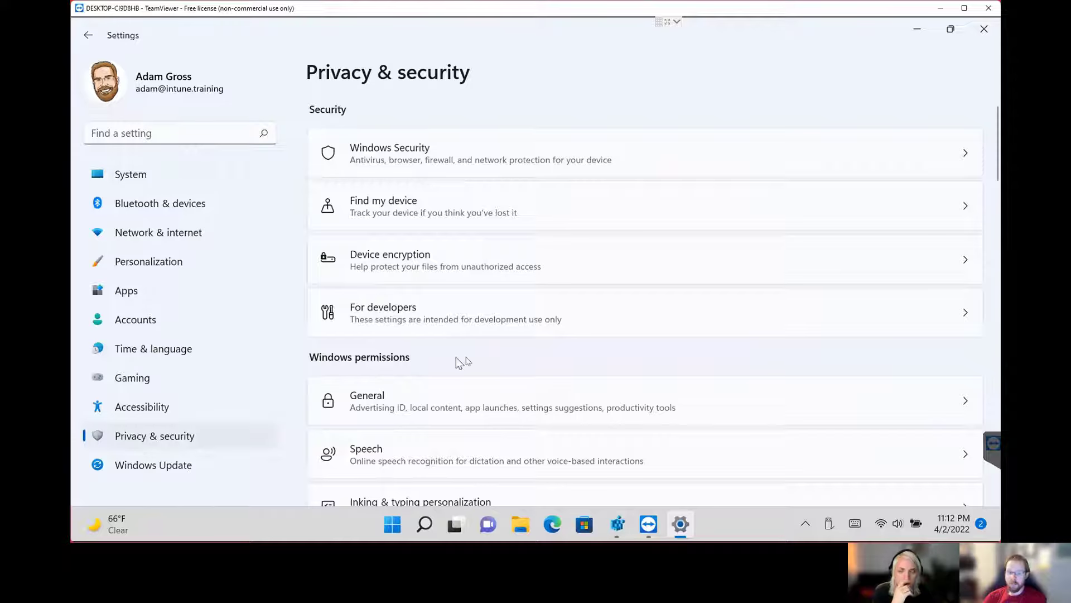
{"action": "scroll", "coordinate": [473, 363], "scroll_direction": "down", "scroll_amount": 2}
{"action": "scroll", "coordinate": [473, 364], "scroll_direction": "down", "scroll_amount": 5}
{"action": "left_click", "coordinate": [375, 437]}
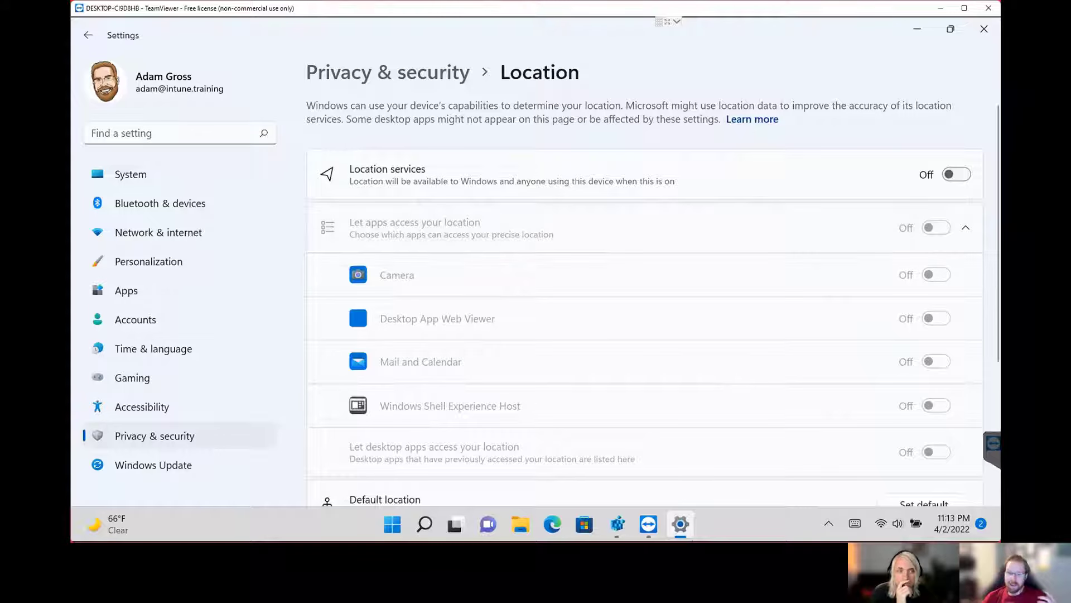
Switch to the Microsoft Endpoint Manager admin center in Edge and set the page zoom to 175%.
{"action": "mouse_move", "coordinate": [691, 537]}
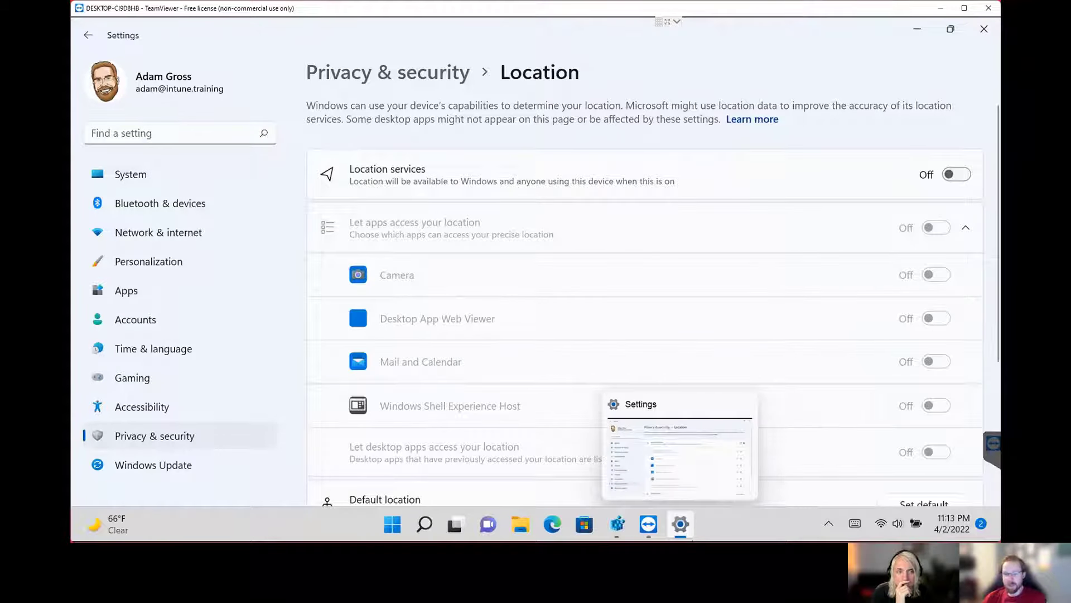
{"action": "left_click", "coordinate": [751, 526]}
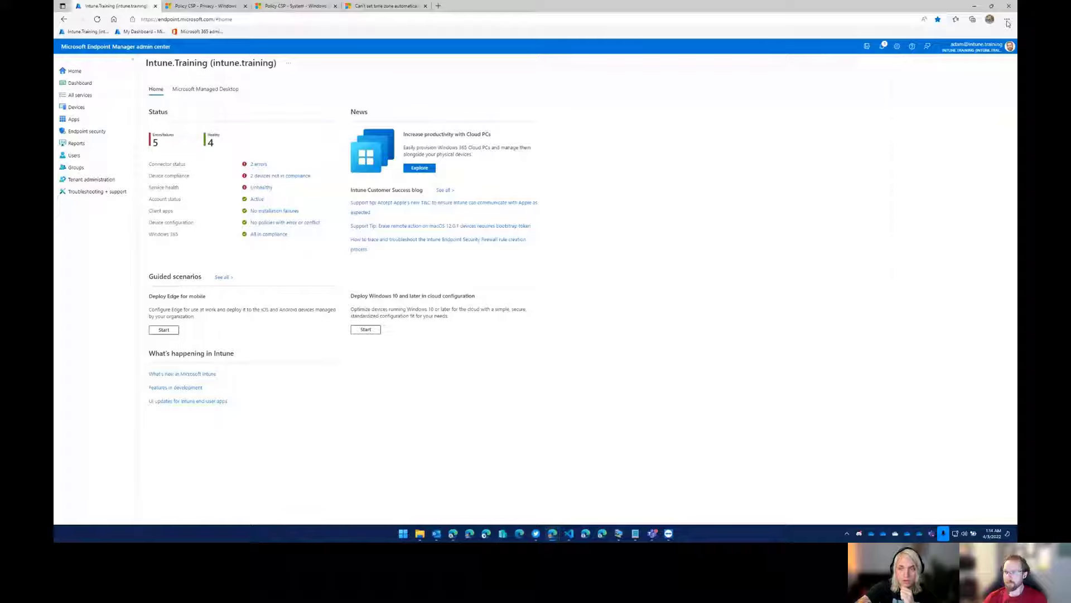
{"action": "left_click", "coordinate": [1007, 20]}
{"action": "left_click", "coordinate": [992, 71]}
{"action": "left_click", "coordinate": [992, 72]}
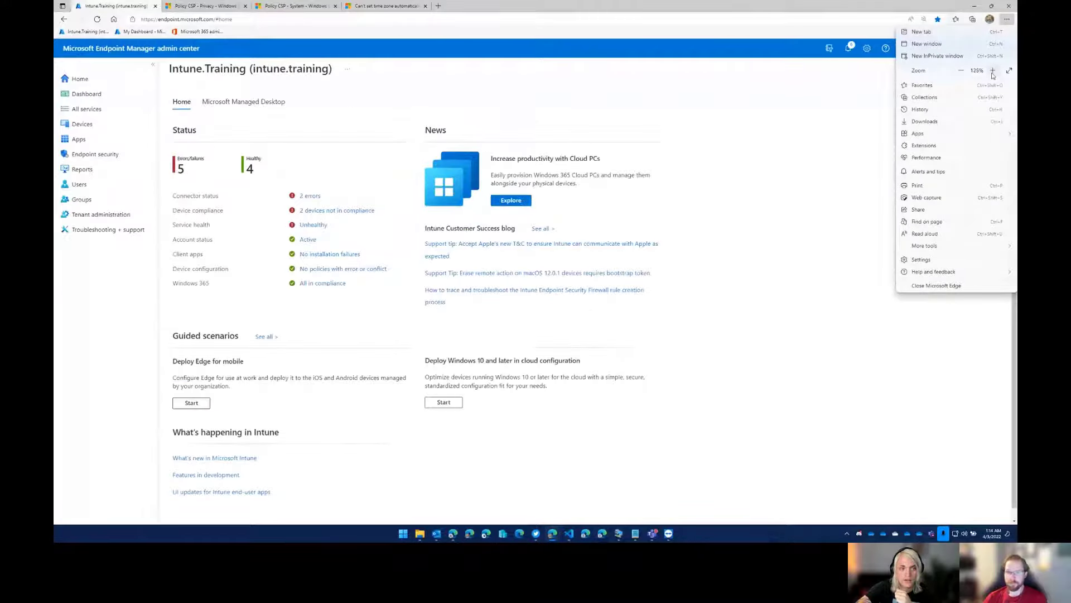
{"action": "left_click", "coordinate": [992, 72]}
{"action": "left_click", "coordinate": [992, 72]}
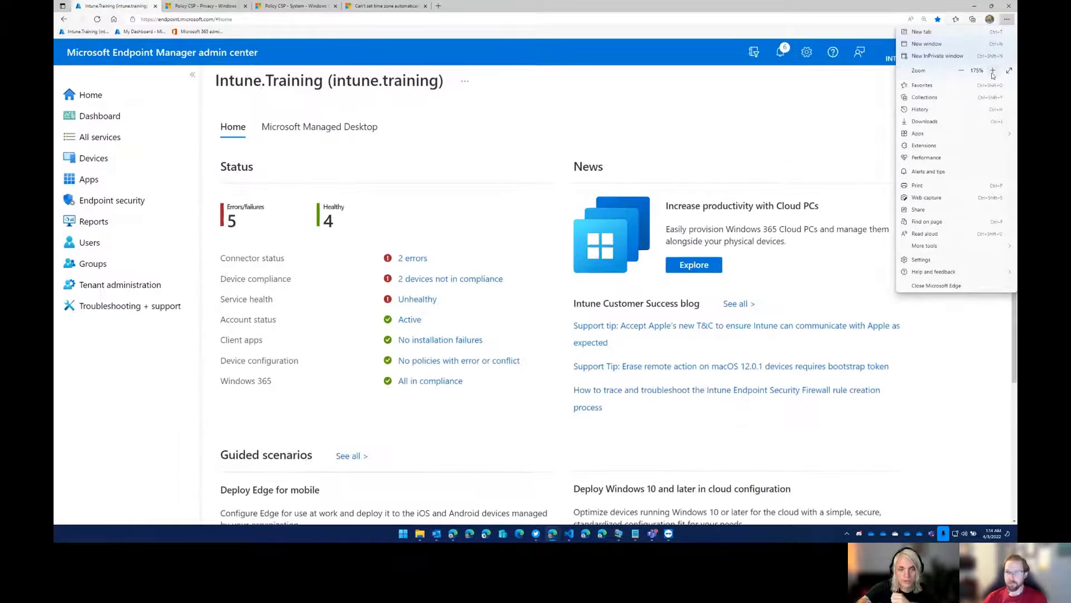
{"action": "left_click", "coordinate": [768, 12]}
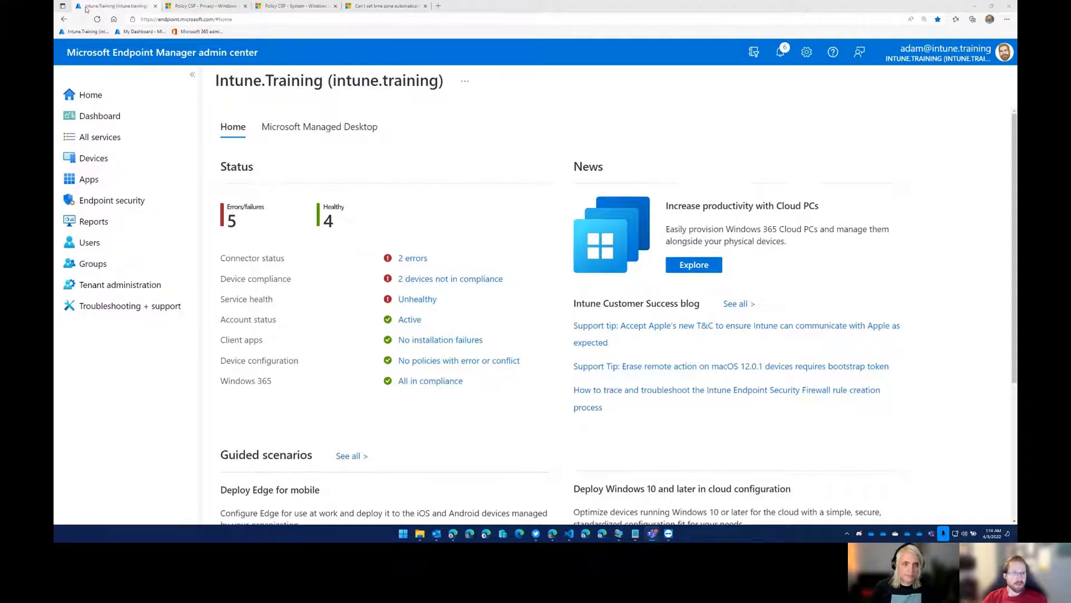
Open the Configuration profiles list under Devices and collapse both navigation menus to widen it.
{"action": "left_click", "coordinate": [102, 161]}
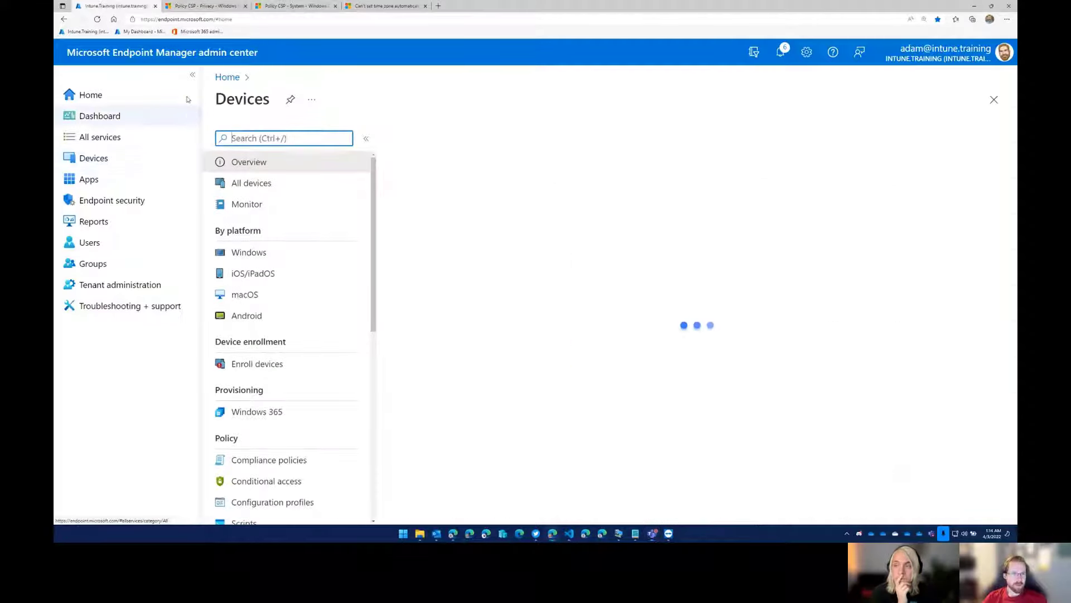
{"action": "scroll", "coordinate": [304, 445], "scroll_direction": "down", "scroll_amount": 2}
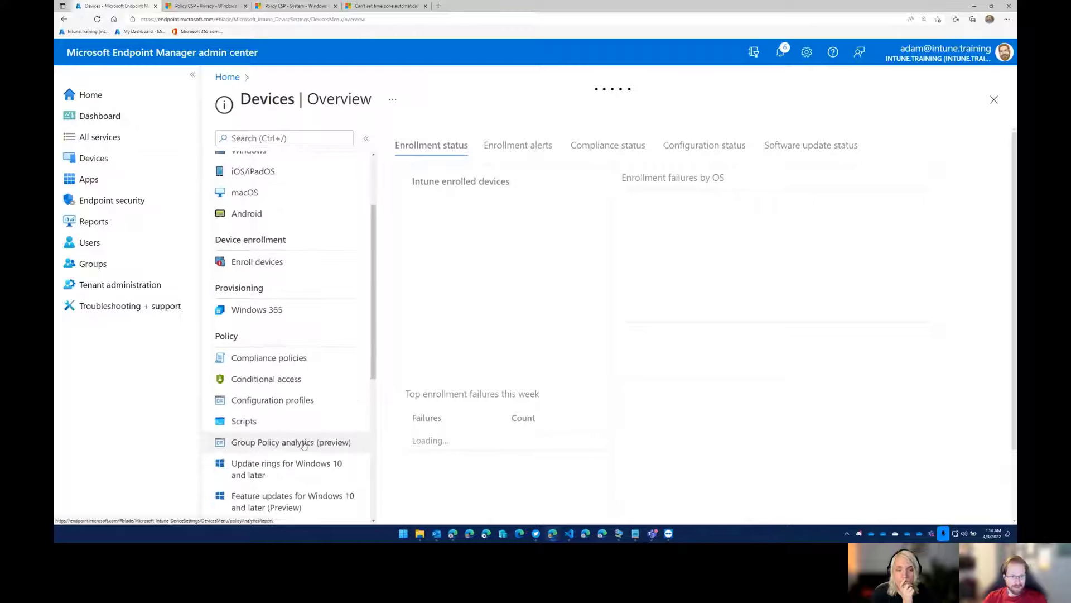
{"action": "scroll", "coordinate": [304, 445], "scroll_direction": "down", "scroll_amount": 1}
{"action": "left_click", "coordinate": [277, 335]}
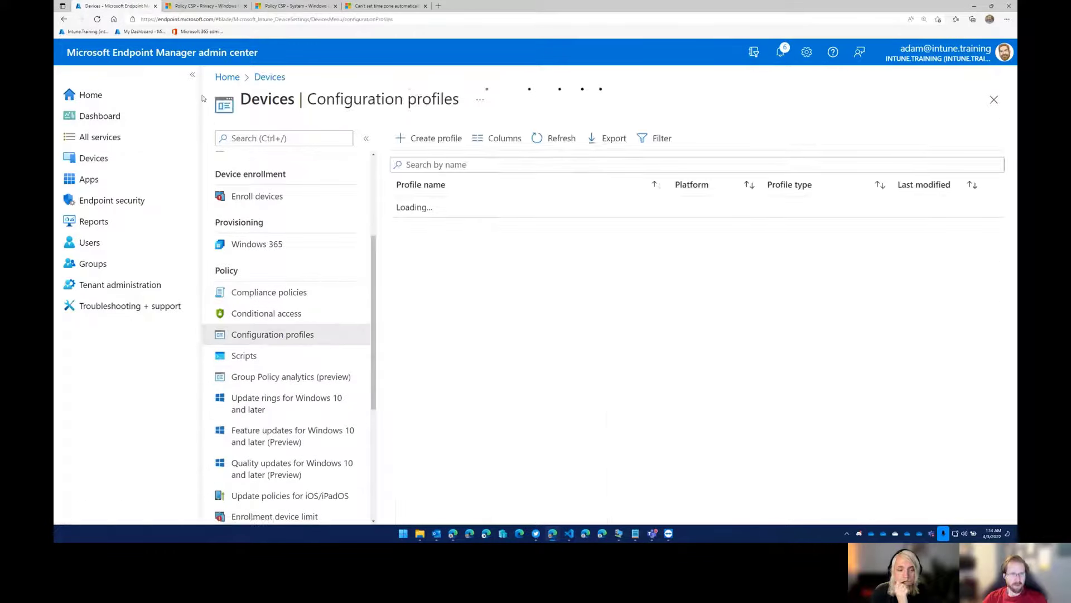
{"action": "left_click", "coordinate": [192, 74]}
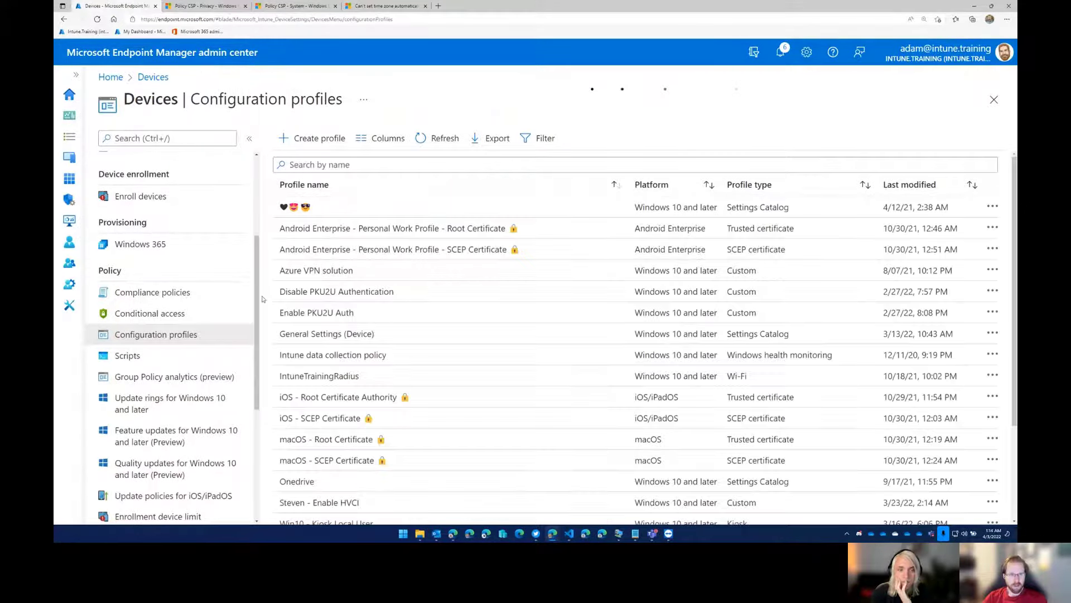
{"action": "left_click", "coordinate": [250, 138]}
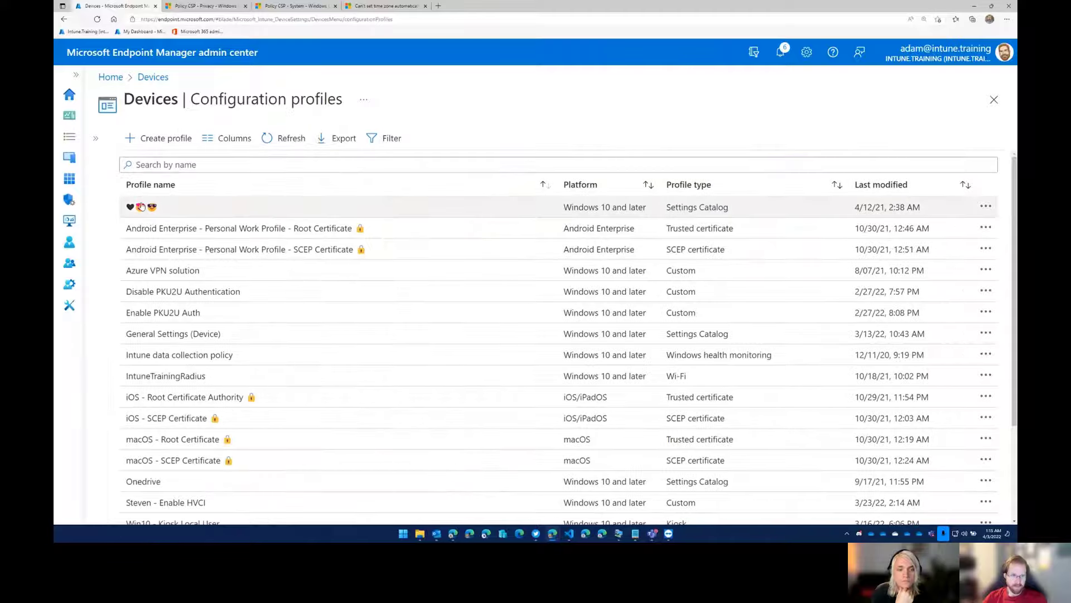
Start a new configuration profile for the Windows 10 and later platform with the Settings catalog profile type.
{"action": "left_click", "coordinate": [162, 137]}
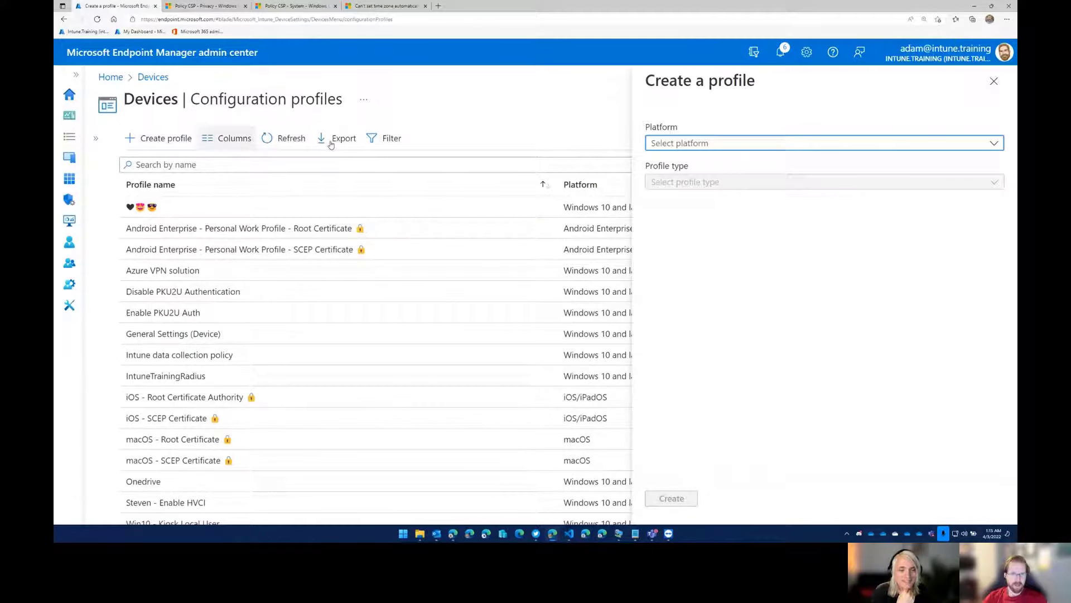
{"action": "left_click", "coordinate": [690, 144]}
{"action": "left_click", "coordinate": [692, 266]}
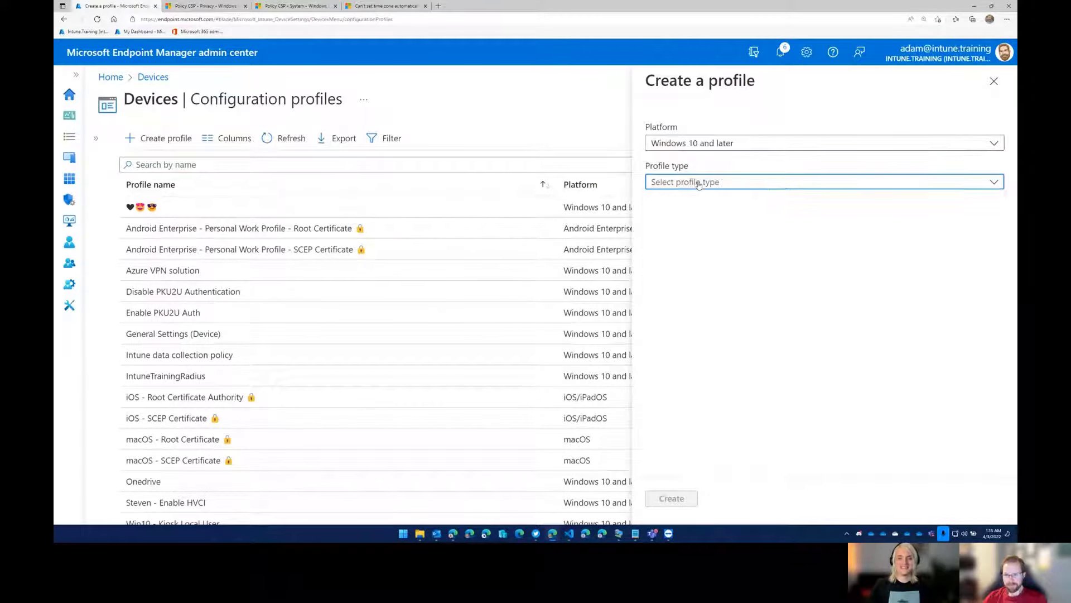
{"action": "left_click", "coordinate": [699, 184]}
{"action": "left_click", "coordinate": [704, 202]}
{"action": "left_click", "coordinate": [671, 498]}
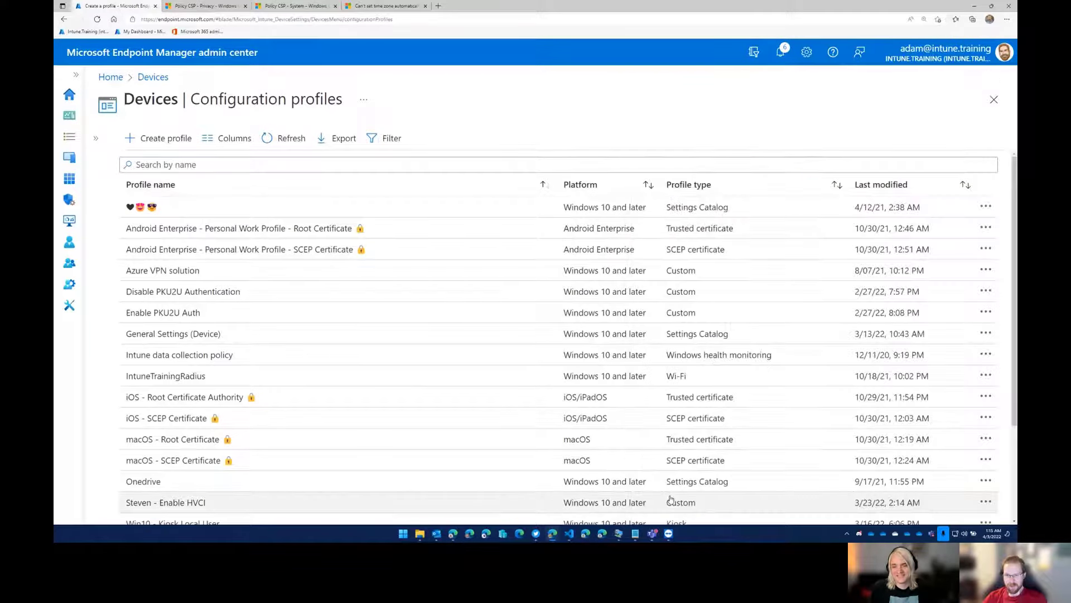
Name the profile Enable Location Services and open the settings picker for its configuration settings.
{"action": "left_click", "coordinate": [324, 178]}
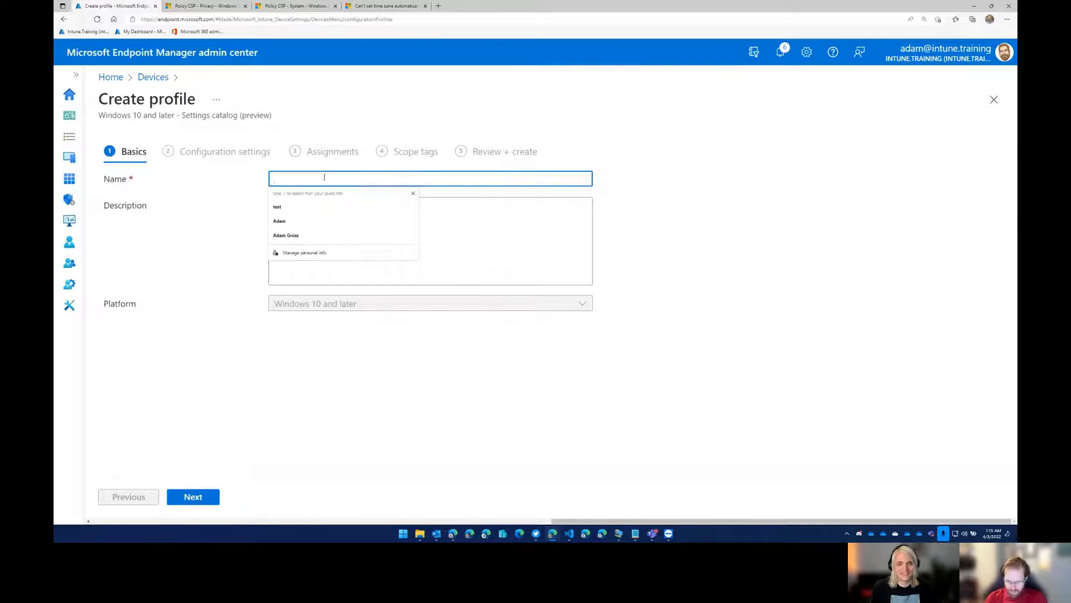
{"action": "type", "text": "Enable"}
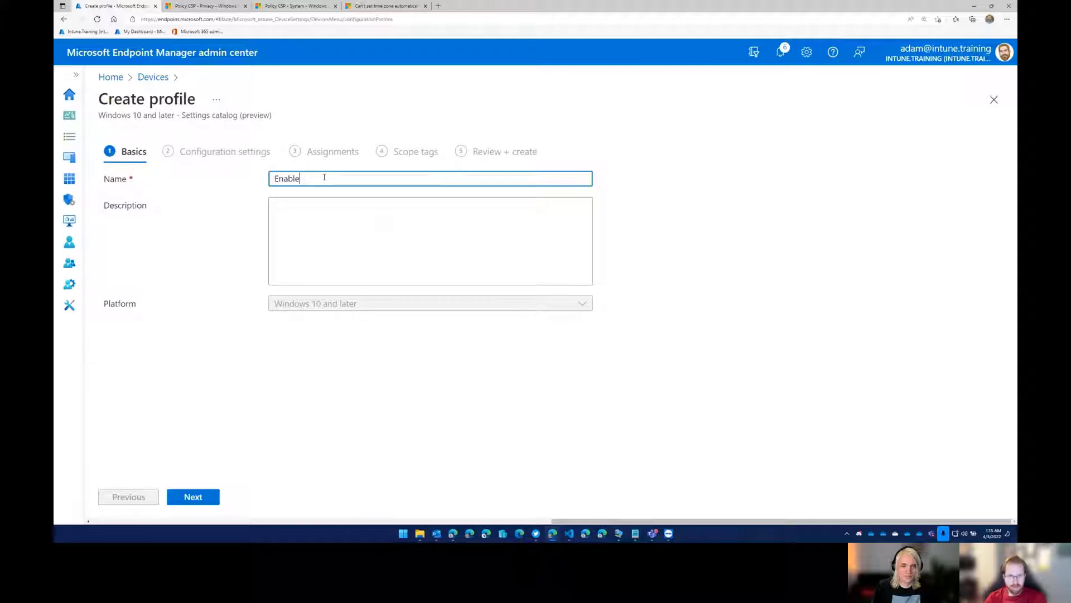
{"action": "type", "text": " Location Ser"}
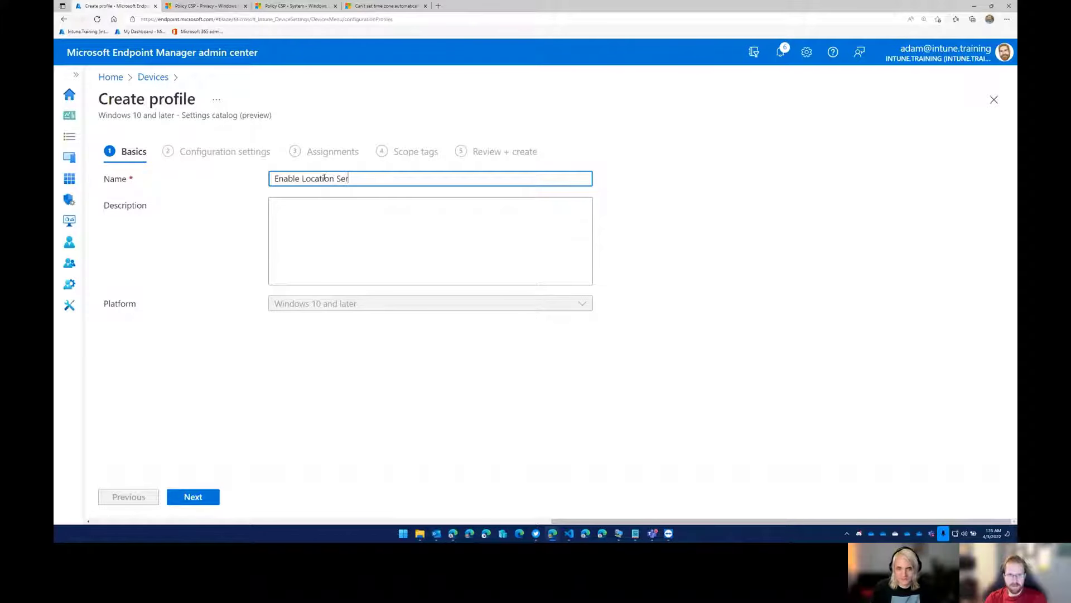
{"action": "type", "text": "vices"}
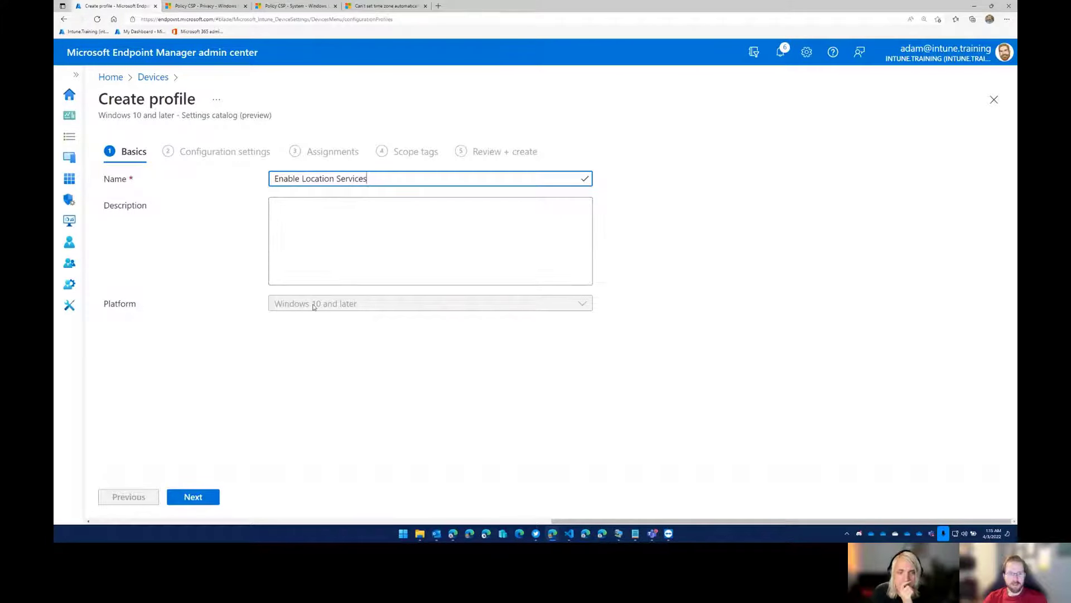
{"action": "left_click", "coordinate": [203, 497]}
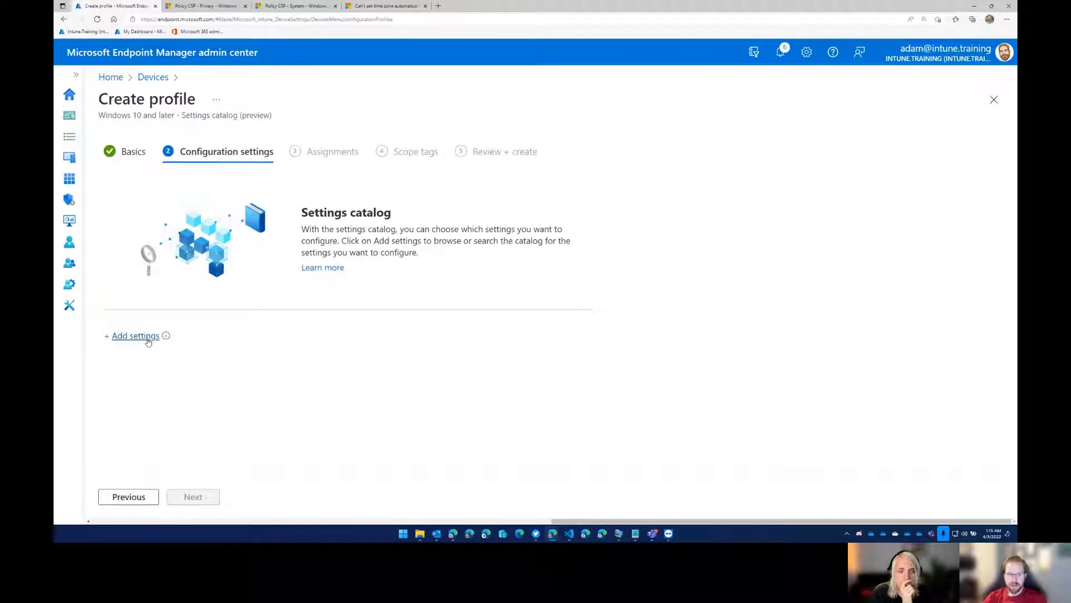
{"action": "left_click", "coordinate": [148, 339]}
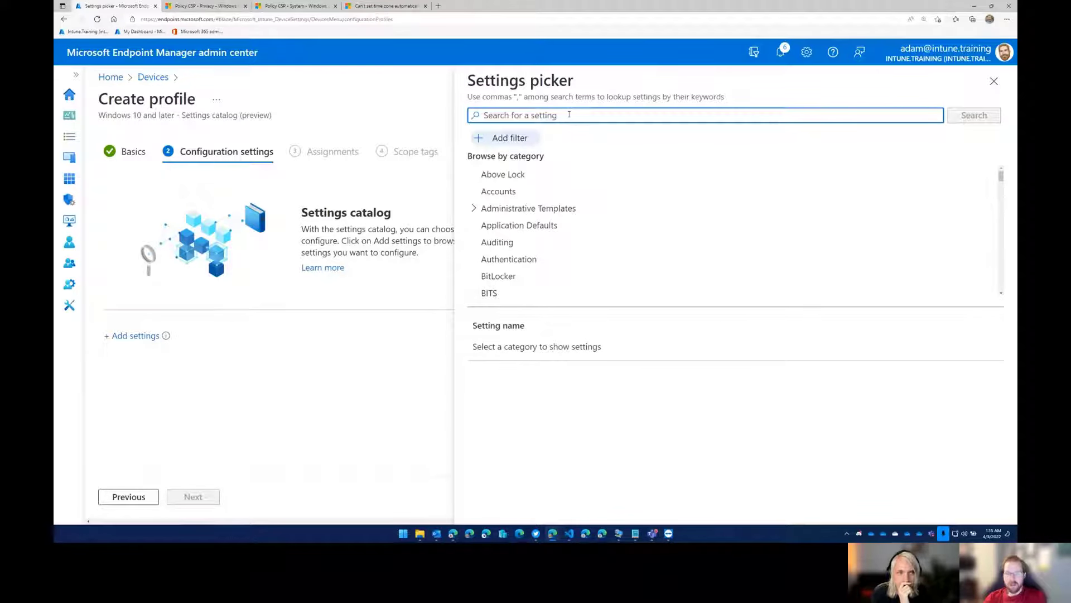
Browse the settings picker's categories and search the settings catalog for "location".
{"action": "scroll", "coordinate": [574, 223], "scroll_direction": "down", "scroll_amount": 5}
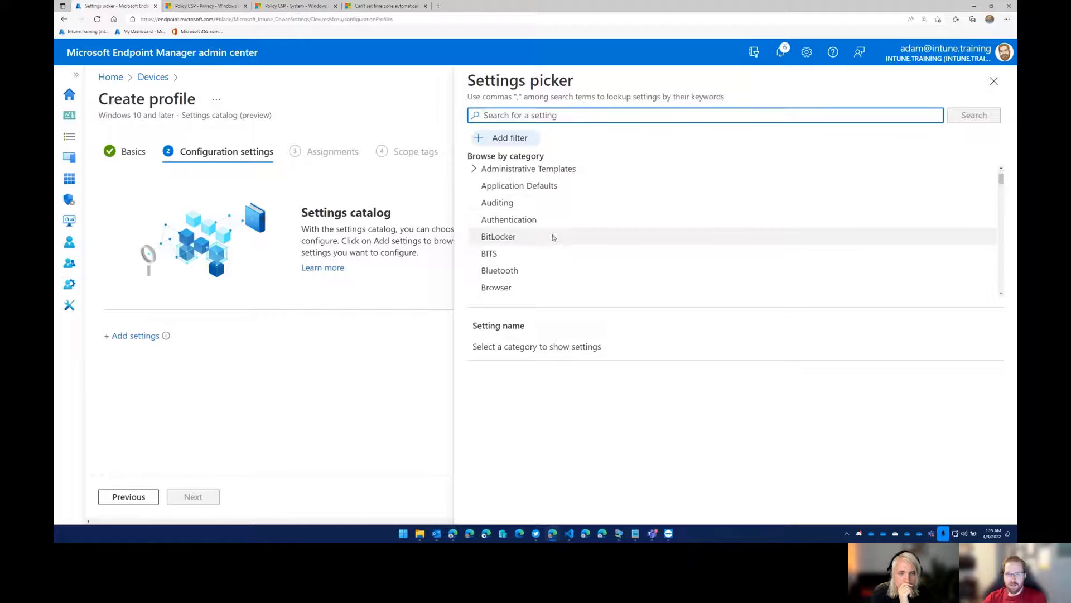
{"action": "scroll", "coordinate": [574, 235], "scroll_direction": "down", "scroll_amount": 2}
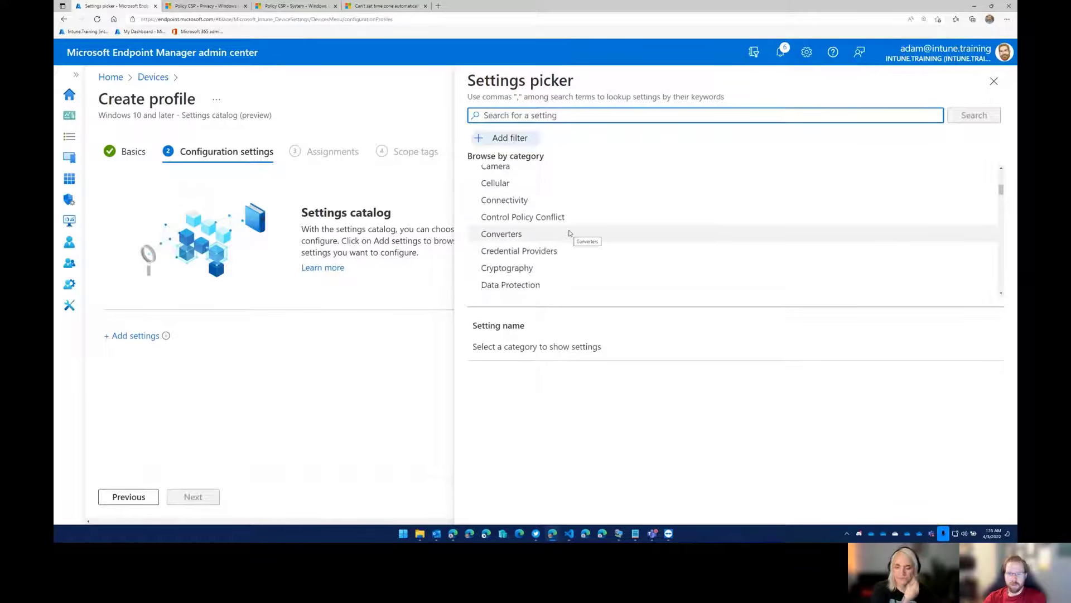
{"action": "scroll", "coordinate": [567, 233], "scroll_direction": "down", "scroll_amount": 1}
{"action": "scroll", "coordinate": [566, 235], "scroll_direction": "down", "scroll_amount": 8}
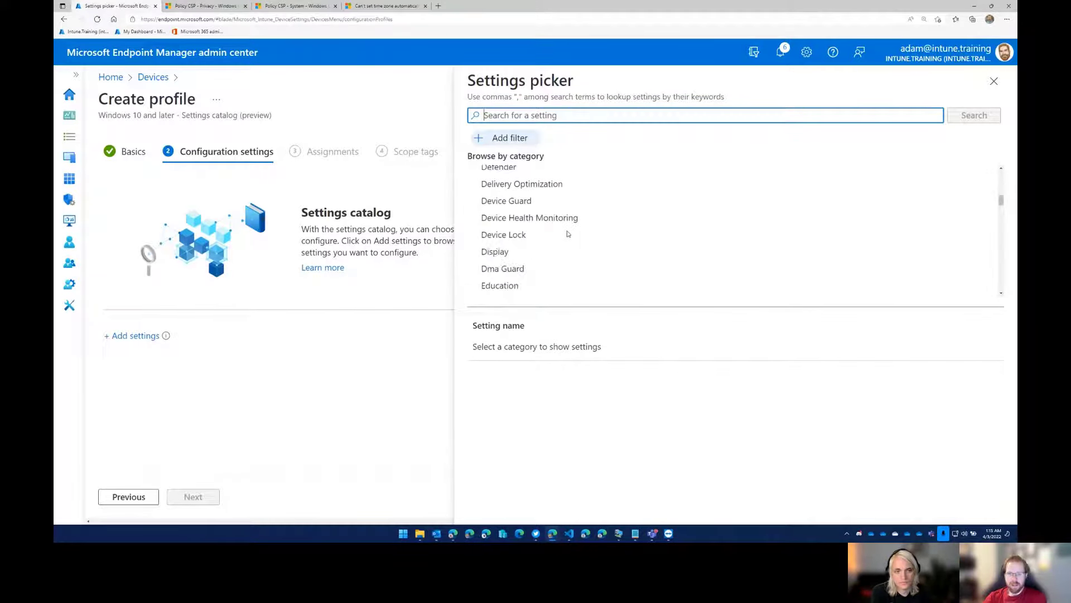
{"action": "scroll", "coordinate": [562, 239], "scroll_direction": "down", "scroll_amount": 3}
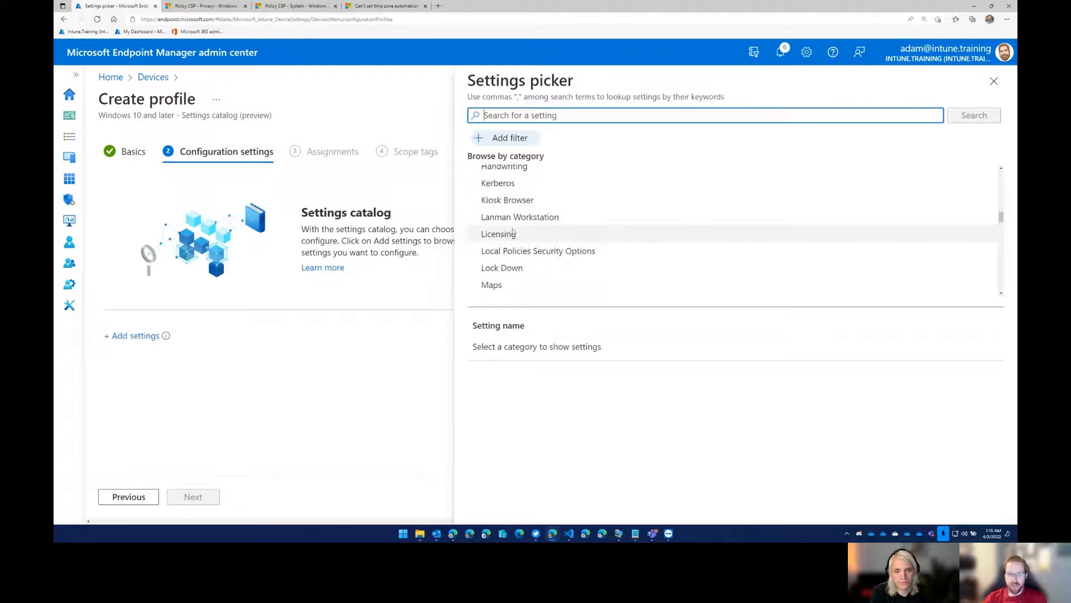
{"action": "scroll", "coordinate": [539, 262], "scroll_direction": "down", "scroll_amount": 2}
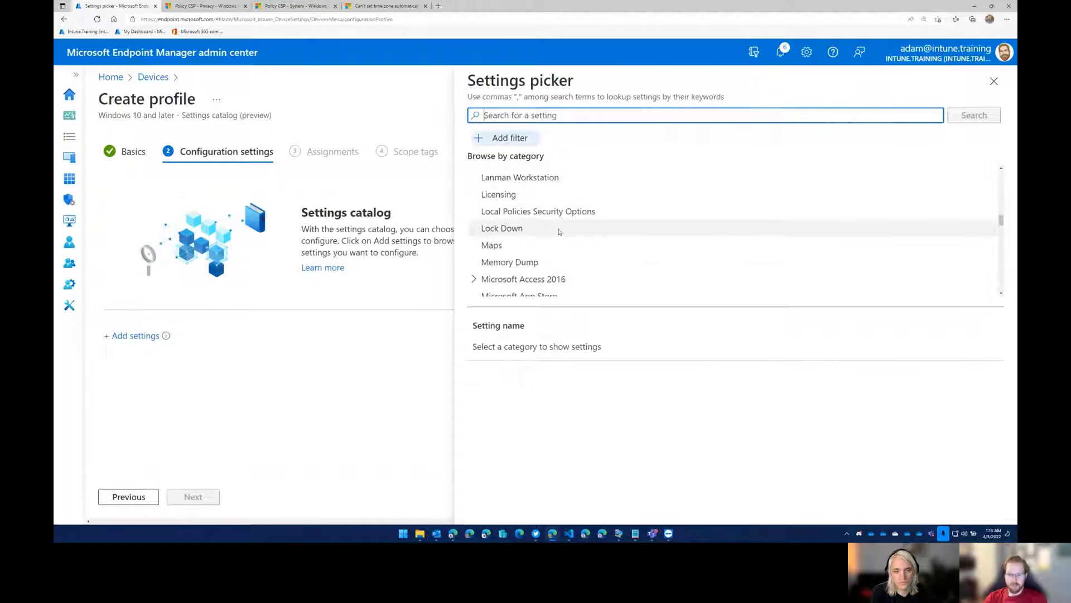
{"action": "type", "text": "location"}
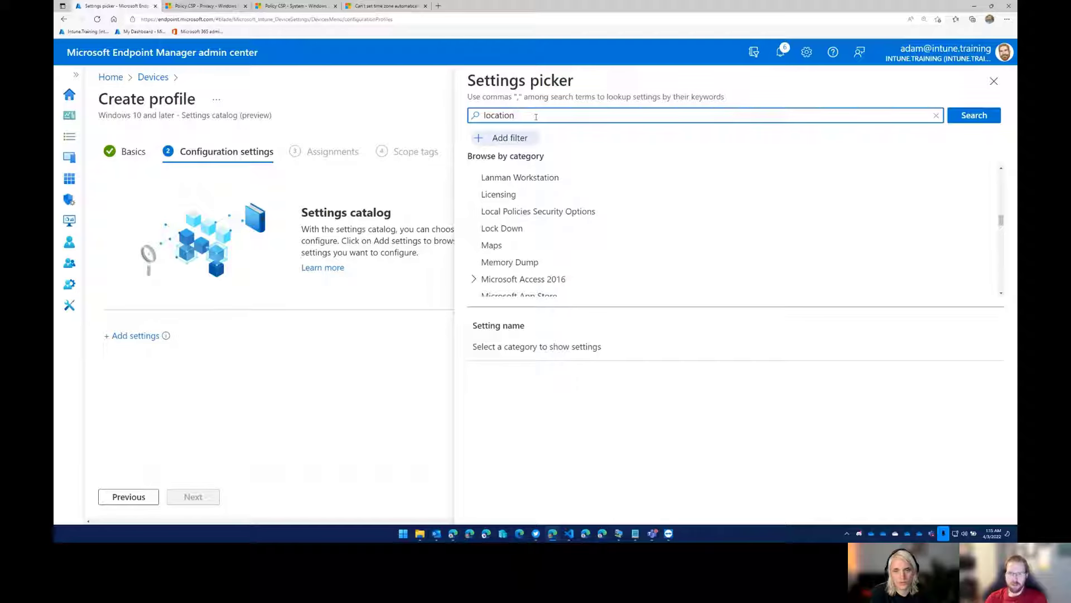
{"action": "key", "text": "Return"}
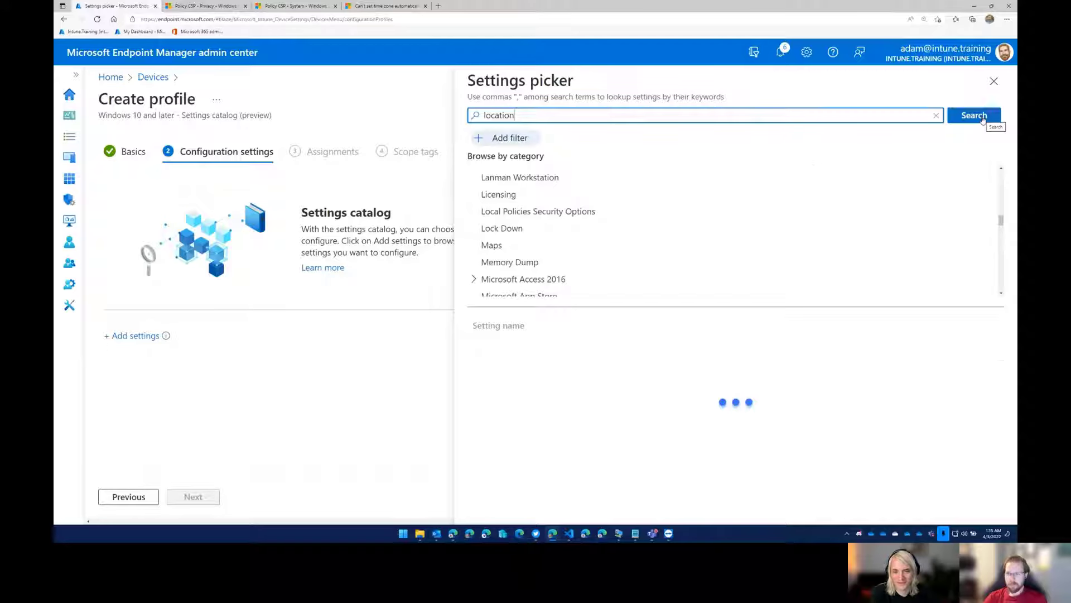
Add all four Let Apps Access Location settings from the Privacy category to the profile.
{"action": "scroll", "coordinate": [692, 198], "scroll_direction": "down", "scroll_amount": 10}
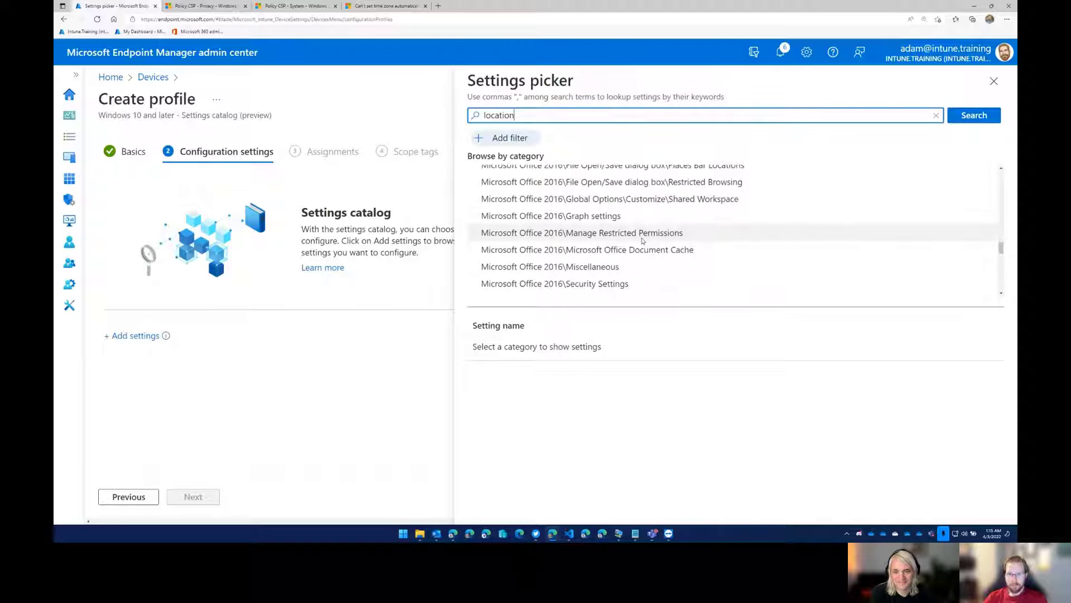
{"action": "scroll", "coordinate": [630, 254], "scroll_direction": "down", "scroll_amount": 5}
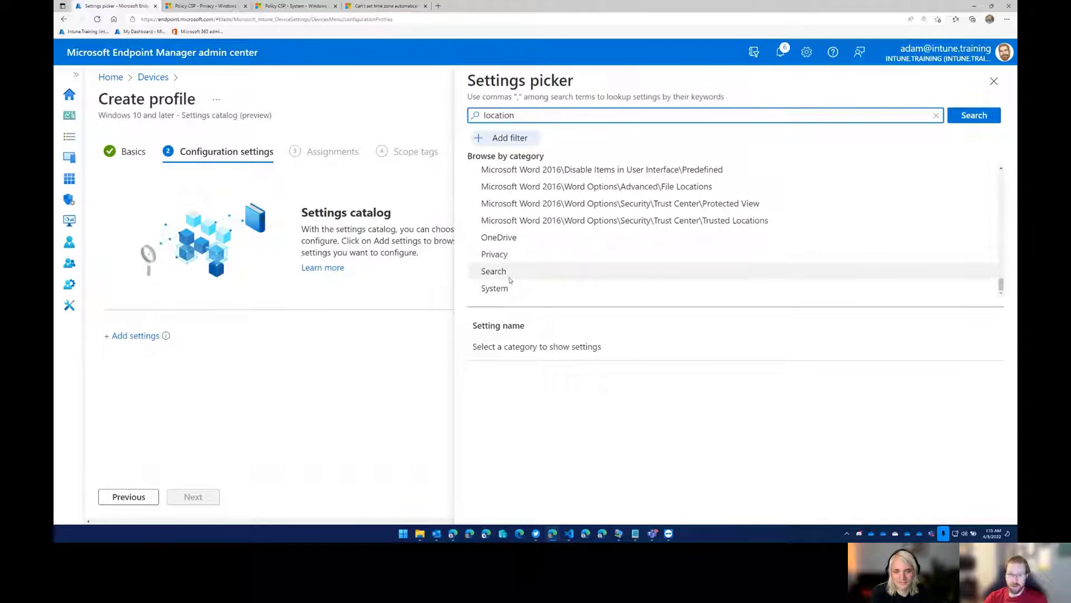
{"action": "left_click", "coordinate": [504, 255]}
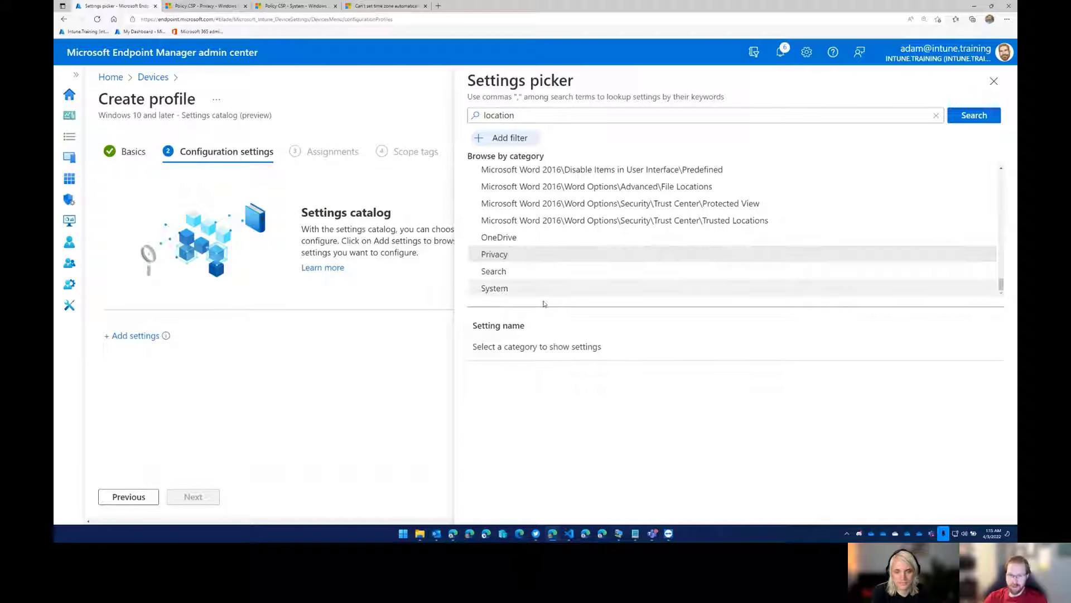
{"action": "left_click", "coordinate": [482, 364]}
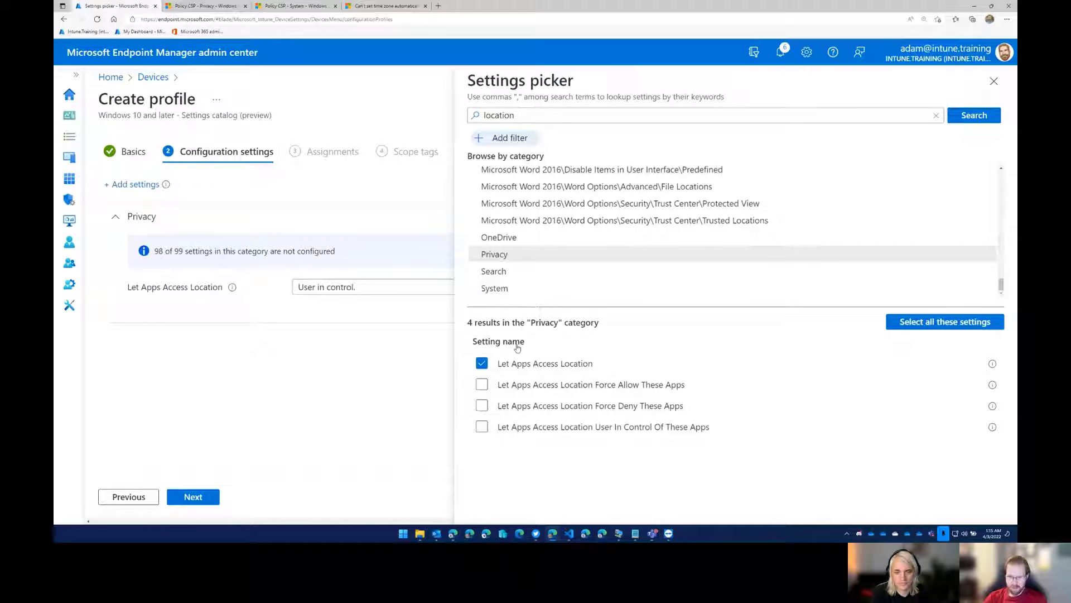
{"action": "left_click", "coordinate": [481, 384]}
{"action": "left_click", "coordinate": [481, 406]}
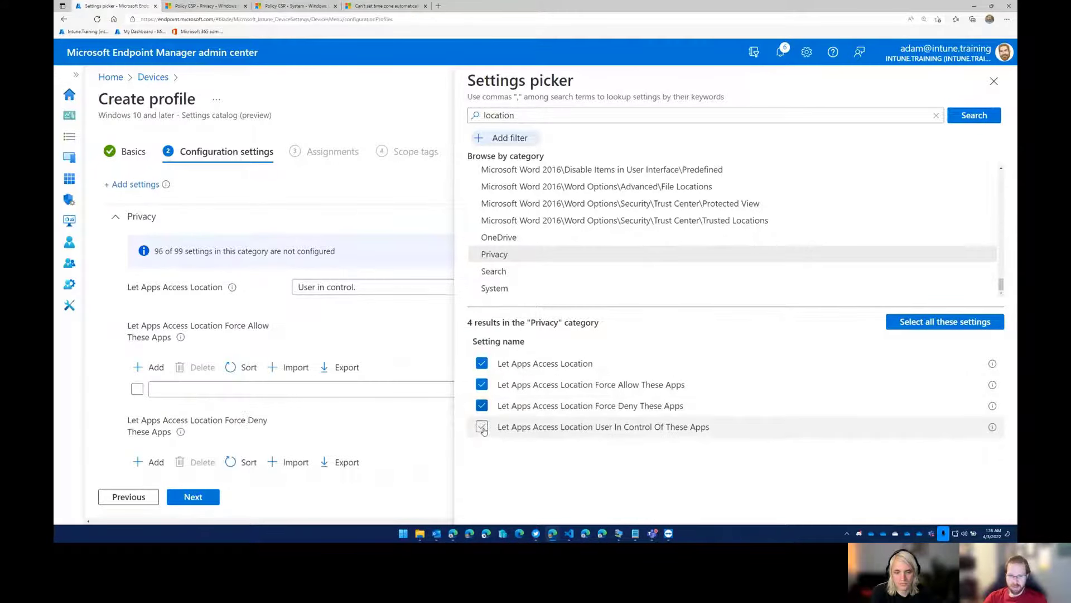
{"action": "left_click", "coordinate": [482, 426]}
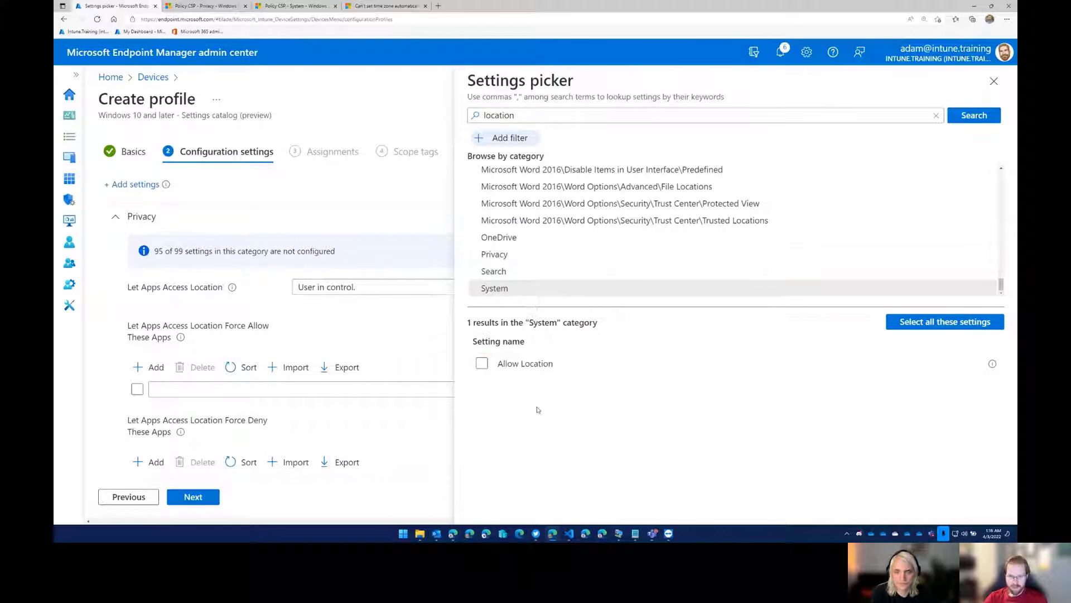
Add the System category's Allow Location setting, close the settings picker and set Allow Location to Force Location On.
{"action": "left_click", "coordinate": [482, 364]}
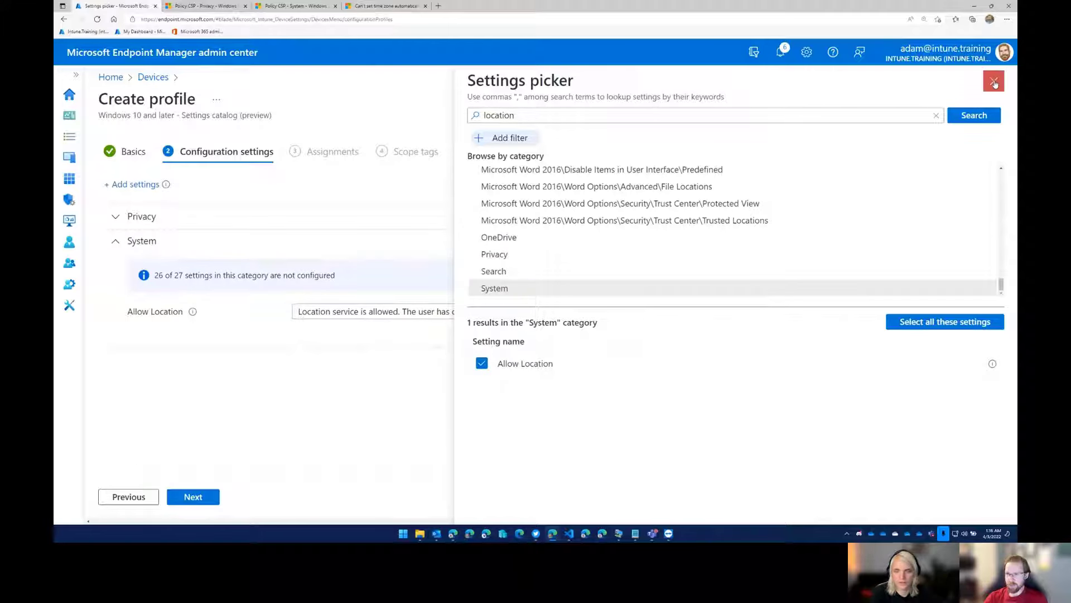
{"action": "left_click", "coordinate": [994, 81]}
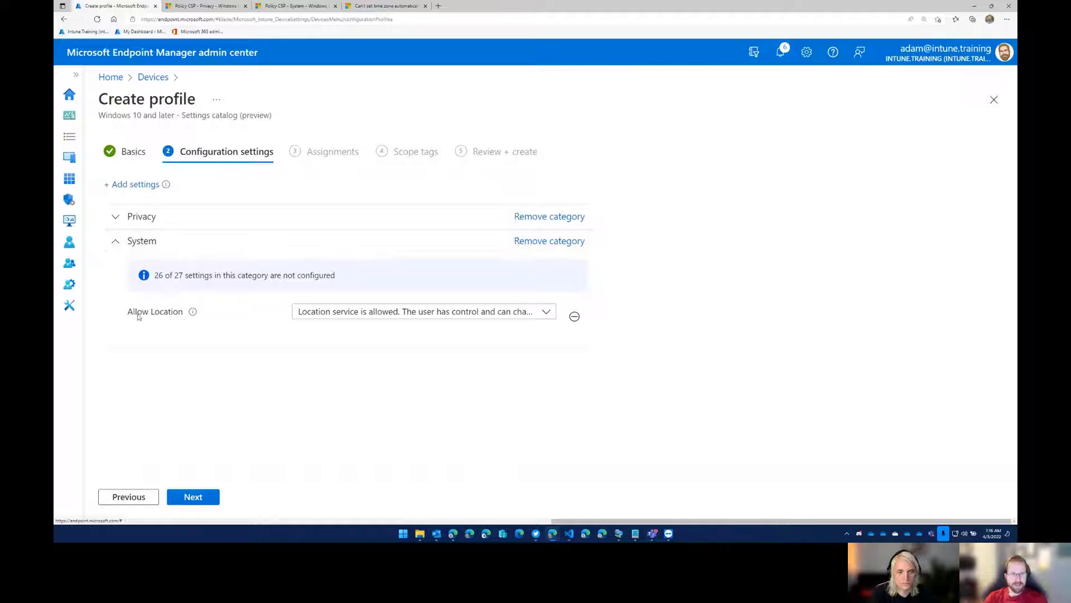
{"action": "mouse_move", "coordinate": [194, 314]}
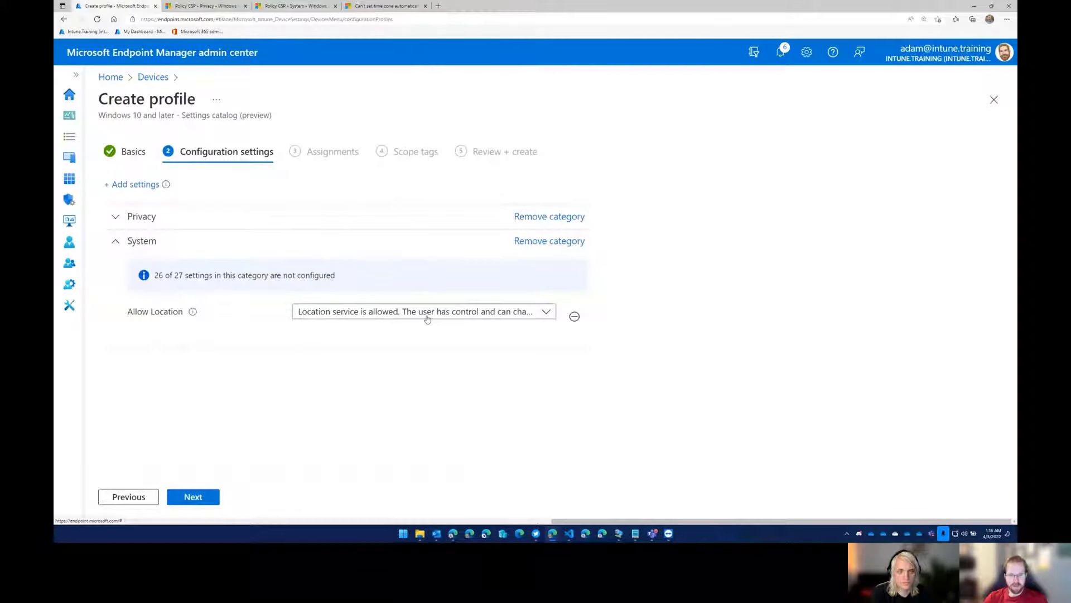
{"action": "left_click", "coordinate": [513, 311]}
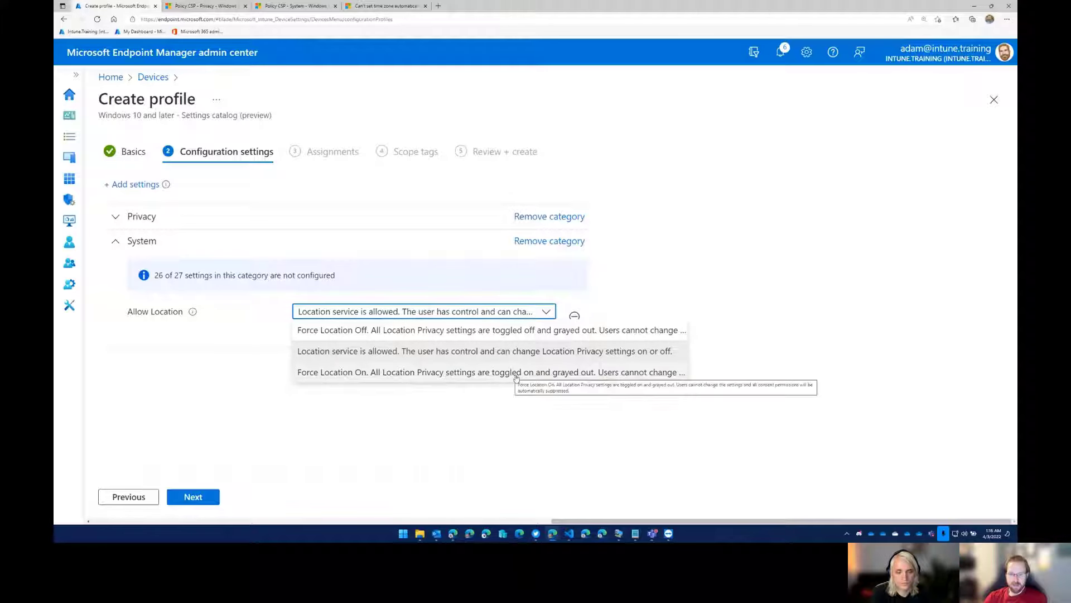
{"action": "left_click", "coordinate": [596, 372]}
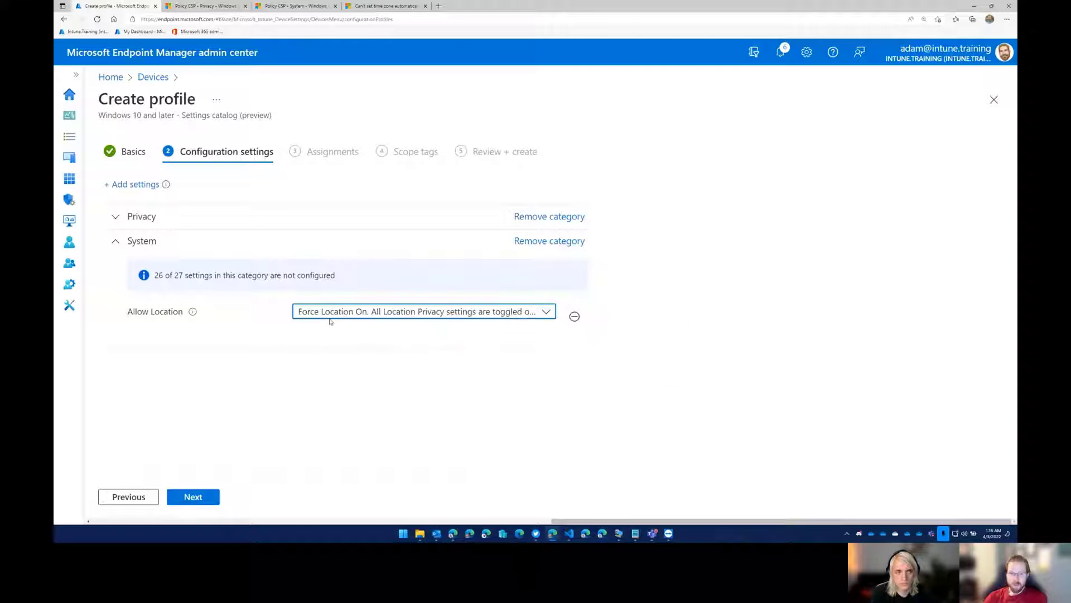
Switch to the TeamViewer remote session, try turning on Location services and app location access, and turn Location services off again before minimizing the session.
{"action": "mouse_move", "coordinate": [193, 312]}
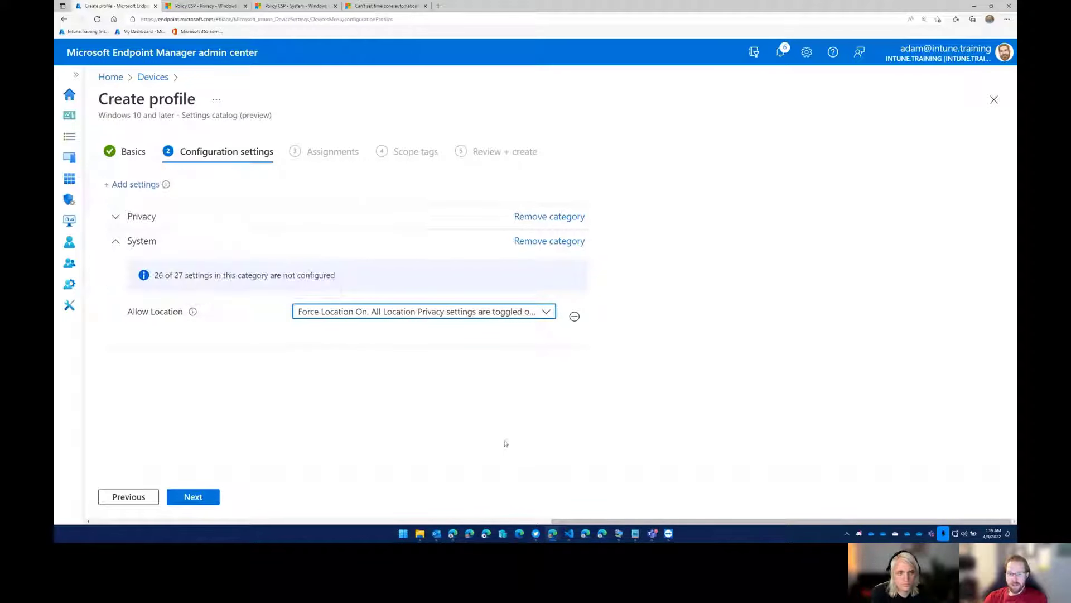
{"action": "left_click", "coordinate": [619, 534]}
{"action": "mouse_move", "coordinate": [669, 533]}
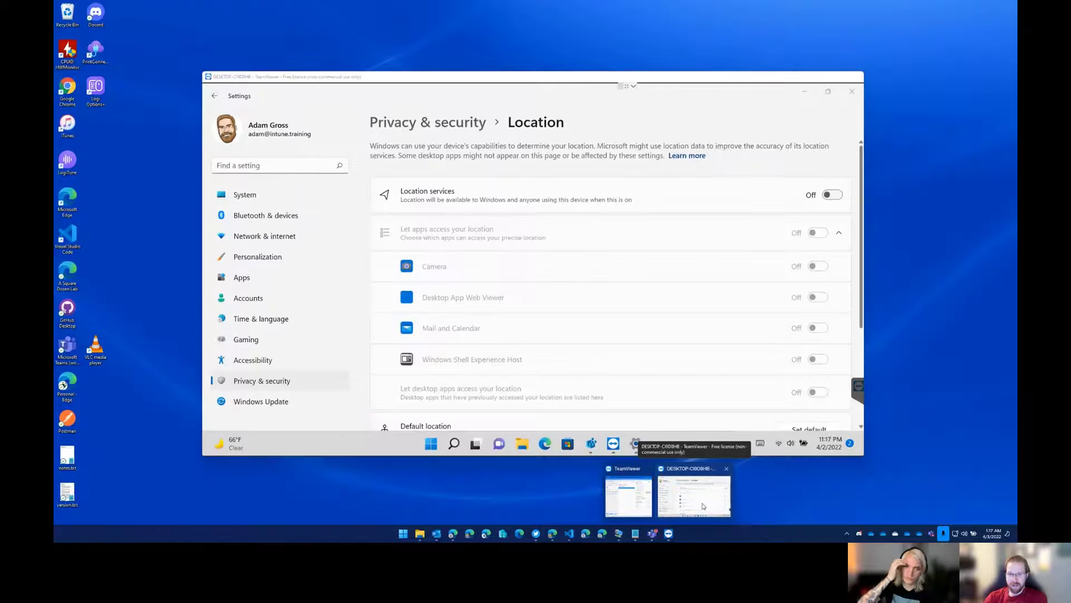
{"action": "left_click", "coordinate": [688, 506]}
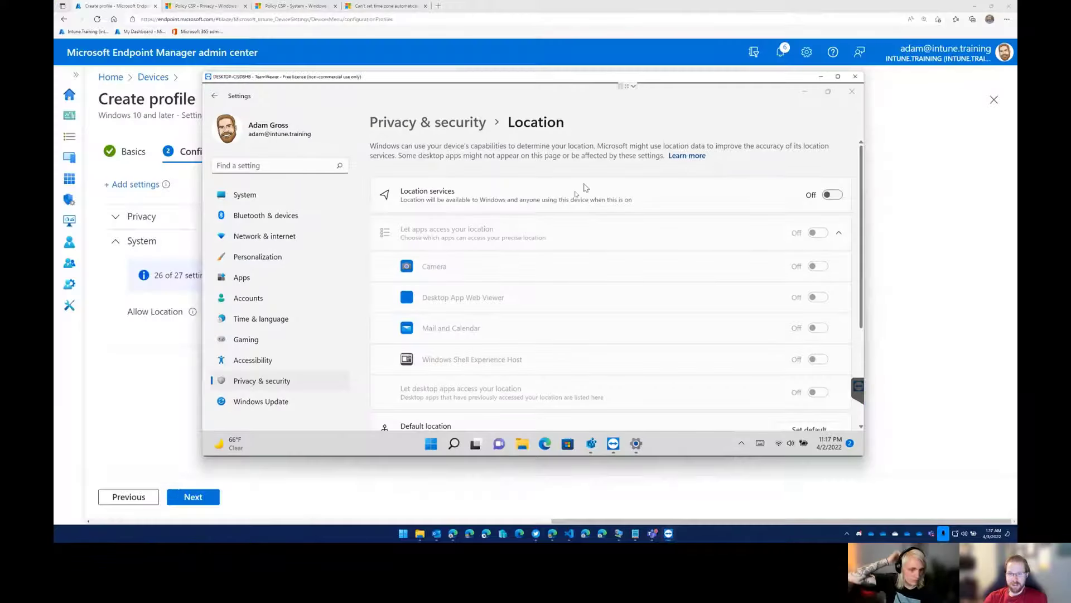
{"action": "left_click", "coordinate": [834, 195]}
{"action": "left_click", "coordinate": [831, 197]}
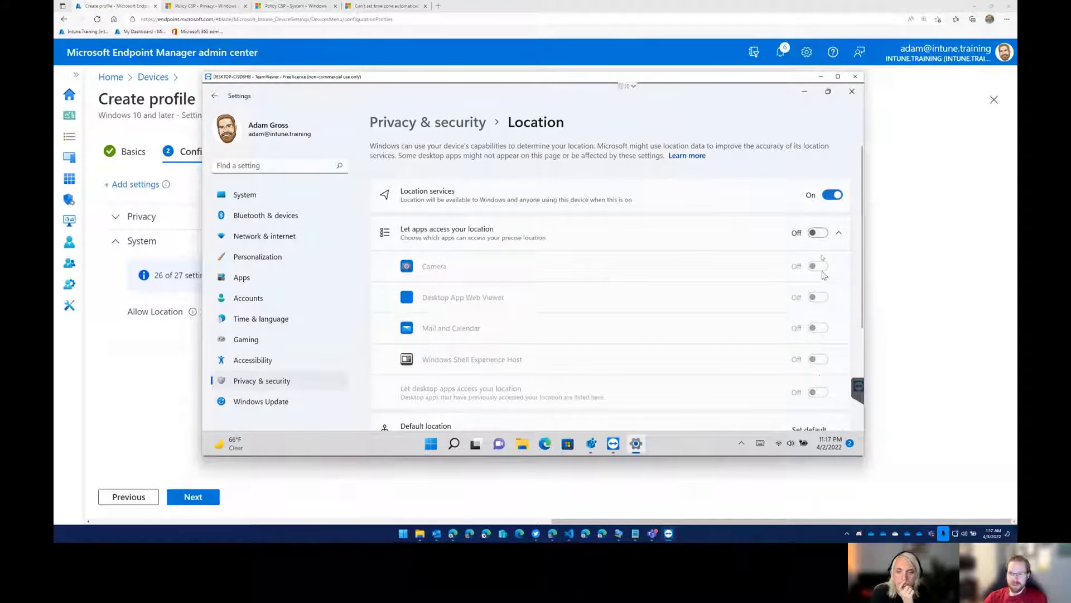
{"action": "left_click", "coordinate": [819, 235]}
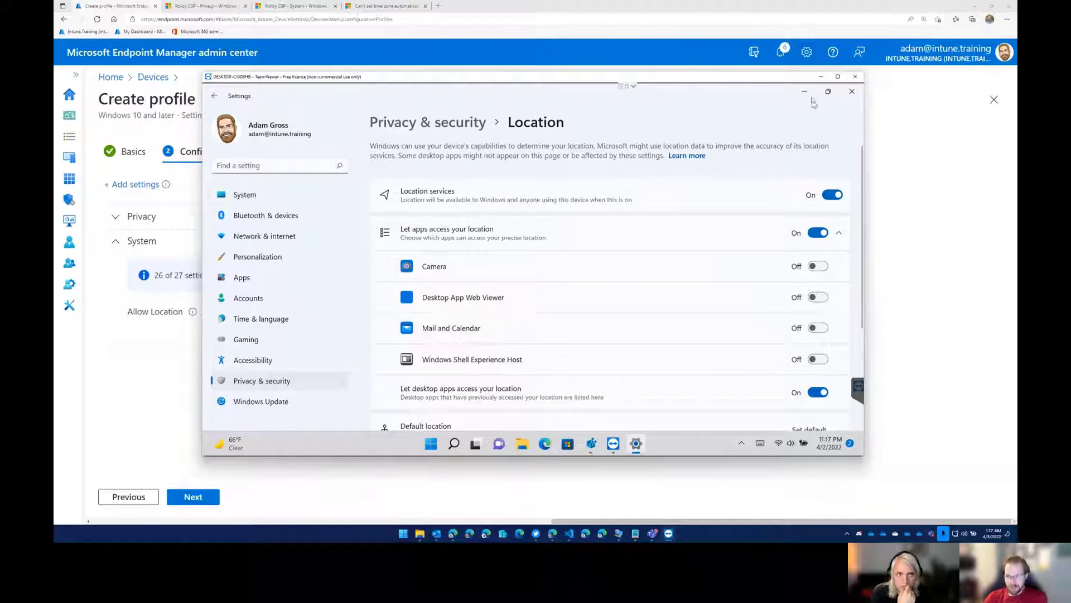
{"action": "left_click", "coordinate": [834, 195]}
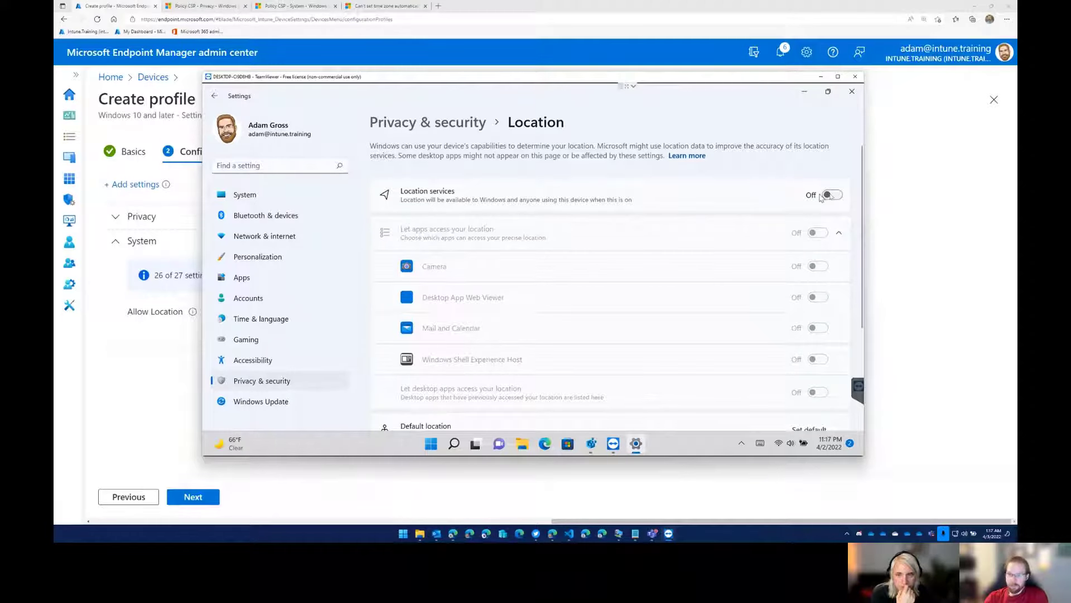
{"action": "left_click", "coordinate": [808, 88]}
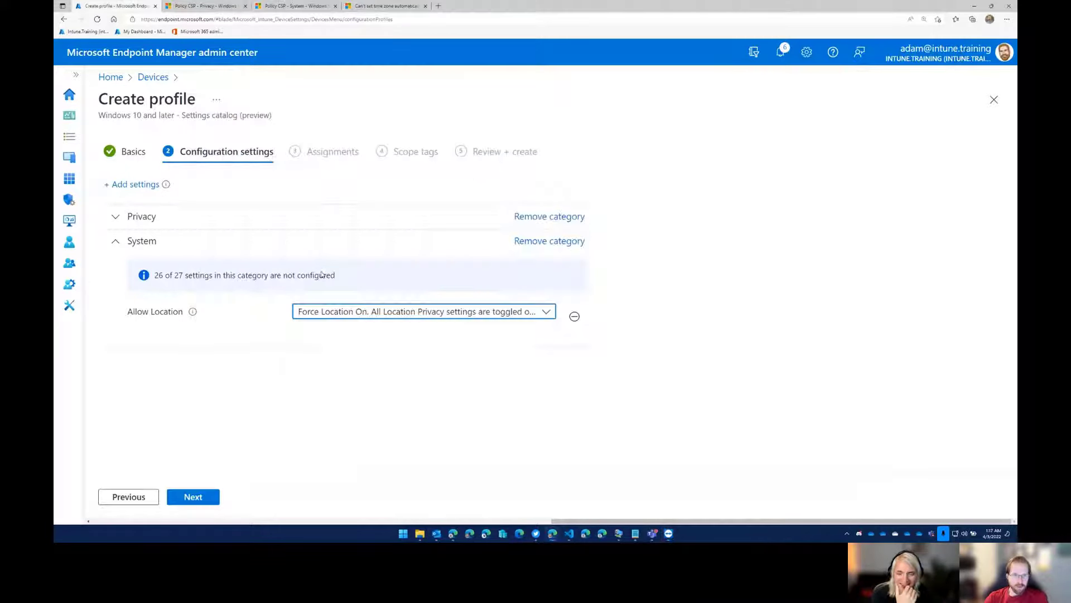
Collapse the System category and expand Privacy to review its app location access settings.
{"action": "left_click", "coordinate": [116, 242]}
{"action": "left_click", "coordinate": [117, 218]}
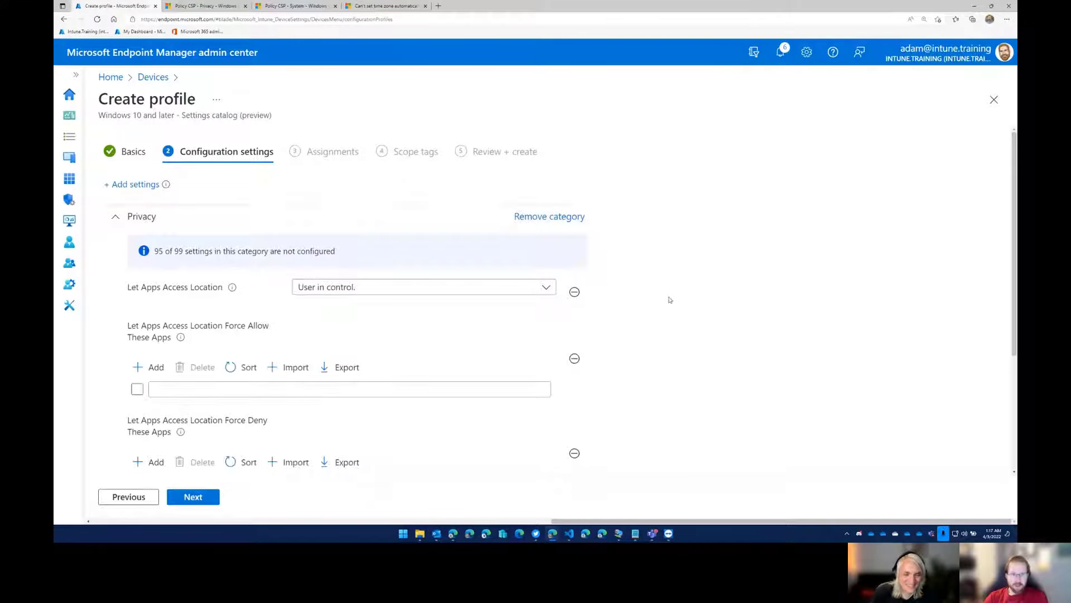
{"action": "scroll", "coordinate": [667, 299], "scroll_direction": "down", "scroll_amount": 2}
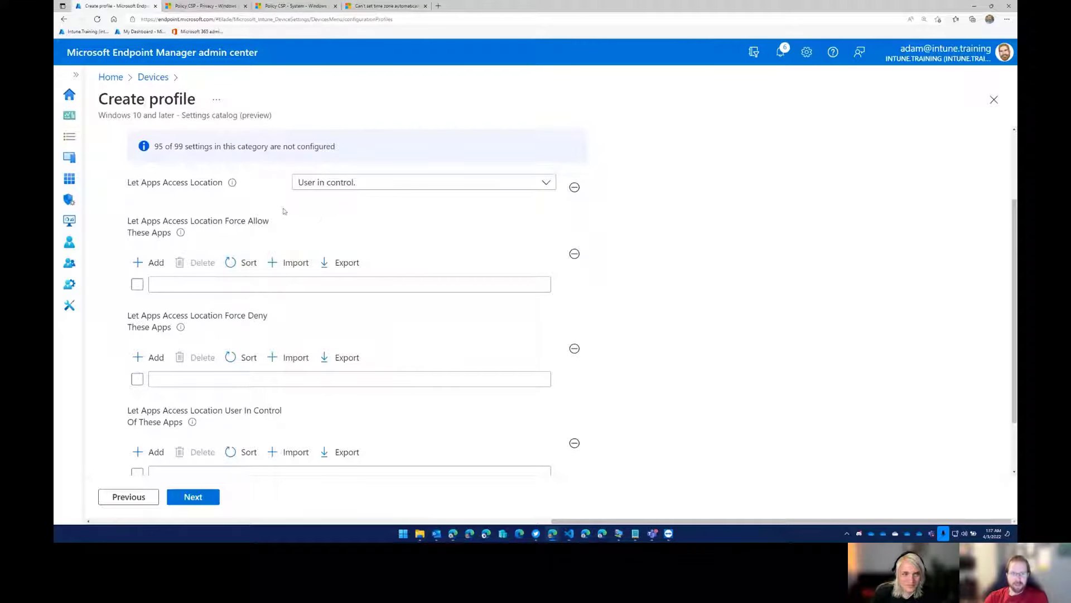
{"action": "scroll", "coordinate": [240, 351], "scroll_direction": "down", "scroll_amount": 1}
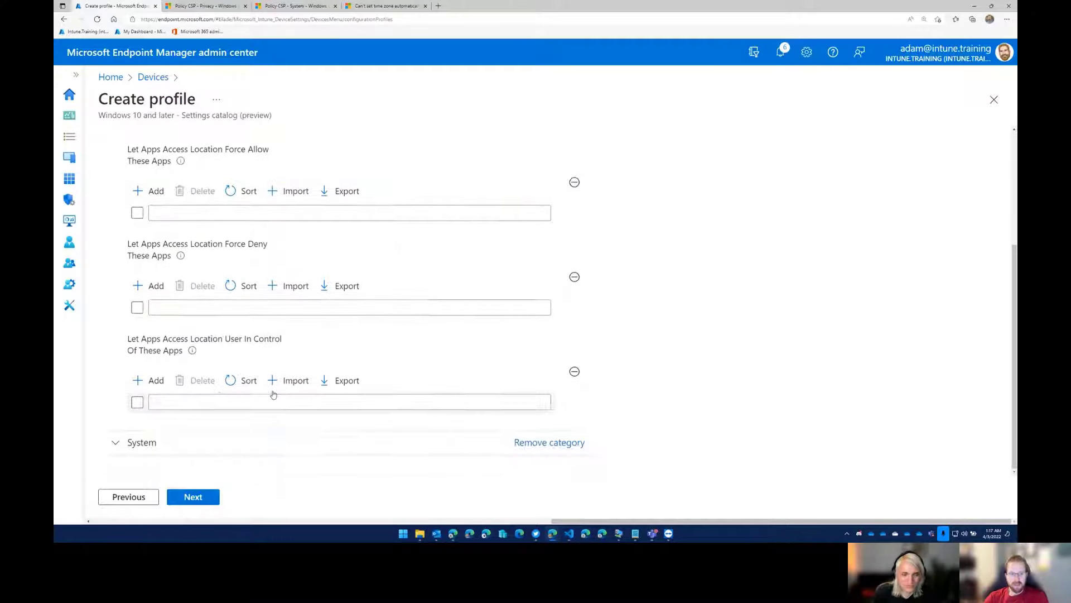
{"action": "scroll", "coordinate": [238, 342], "scroll_direction": "up", "scroll_amount": 2}
{"action": "scroll", "coordinate": [246, 280], "scroll_direction": "up", "scroll_amount": 1}
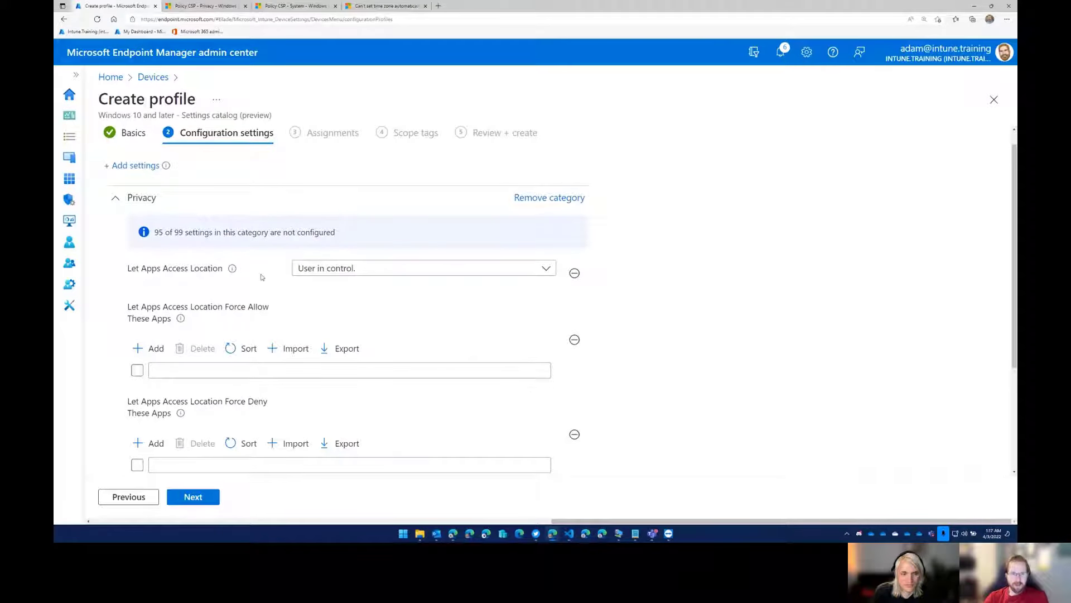
Select User in control for Let Apps Access Location and expand the System category to check Allow Location.
{"action": "left_click", "coordinate": [329, 268]}
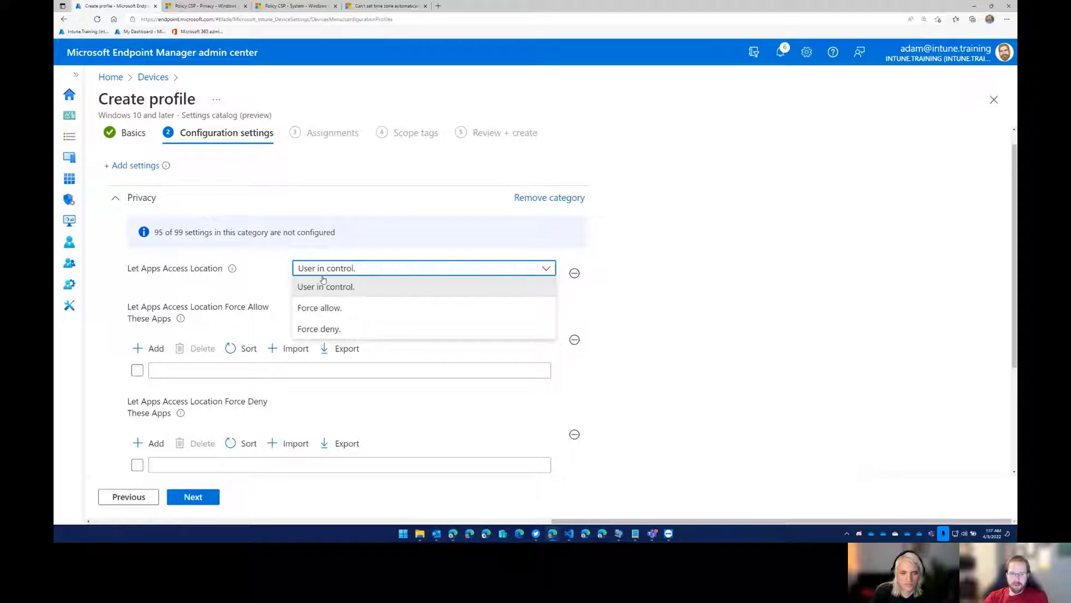
{"action": "left_click", "coordinate": [350, 287]}
{"action": "scroll", "coordinate": [223, 435], "scroll_direction": "down", "scroll_amount": 3}
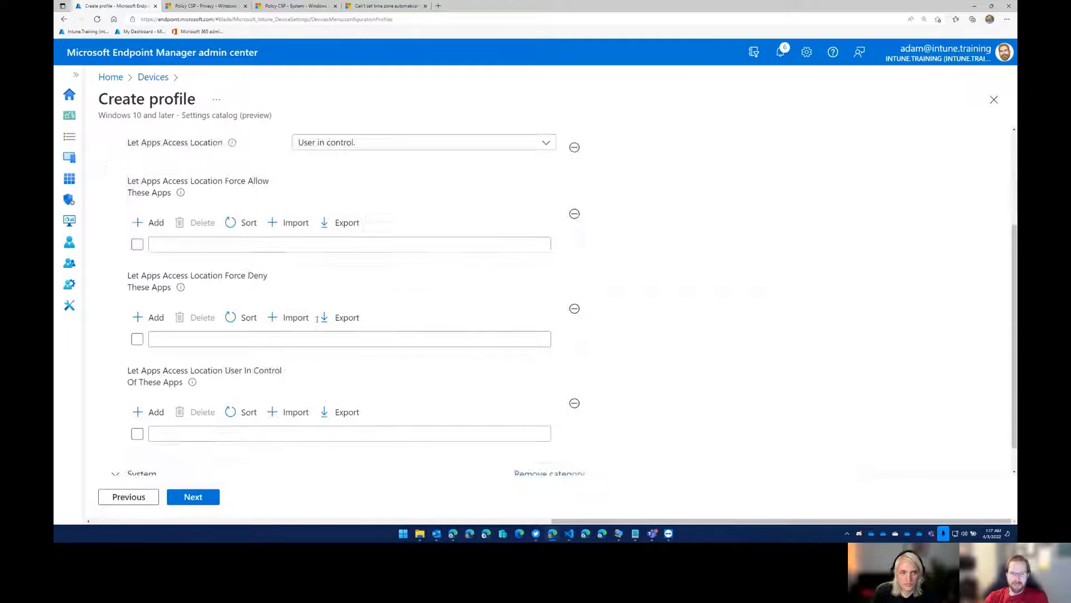
{"action": "left_click", "coordinate": [143, 442]}
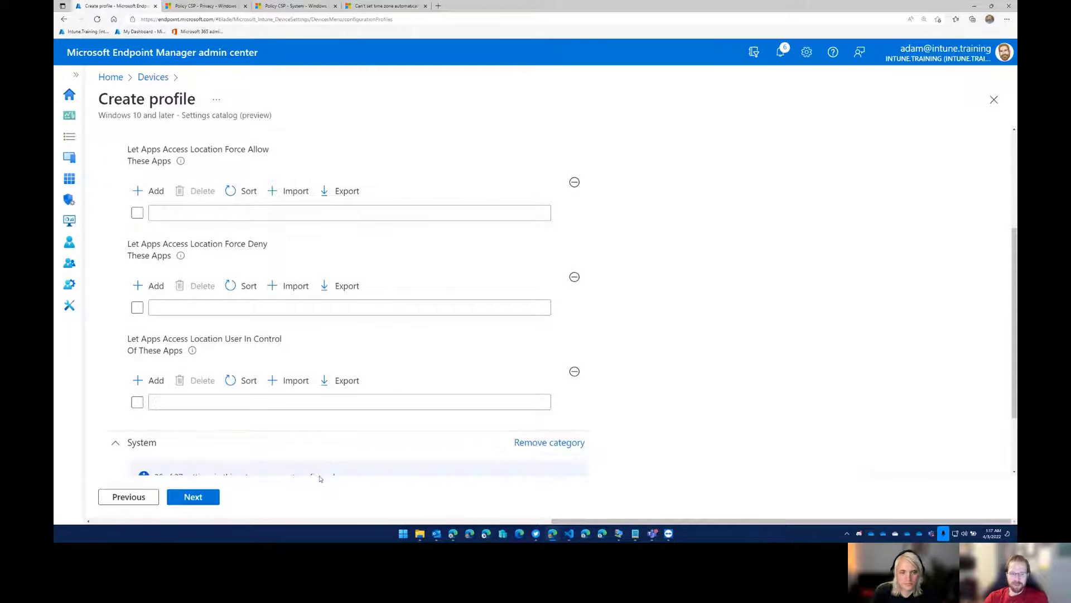
{"action": "scroll", "coordinate": [318, 458], "scroll_direction": "down", "scroll_amount": 2}
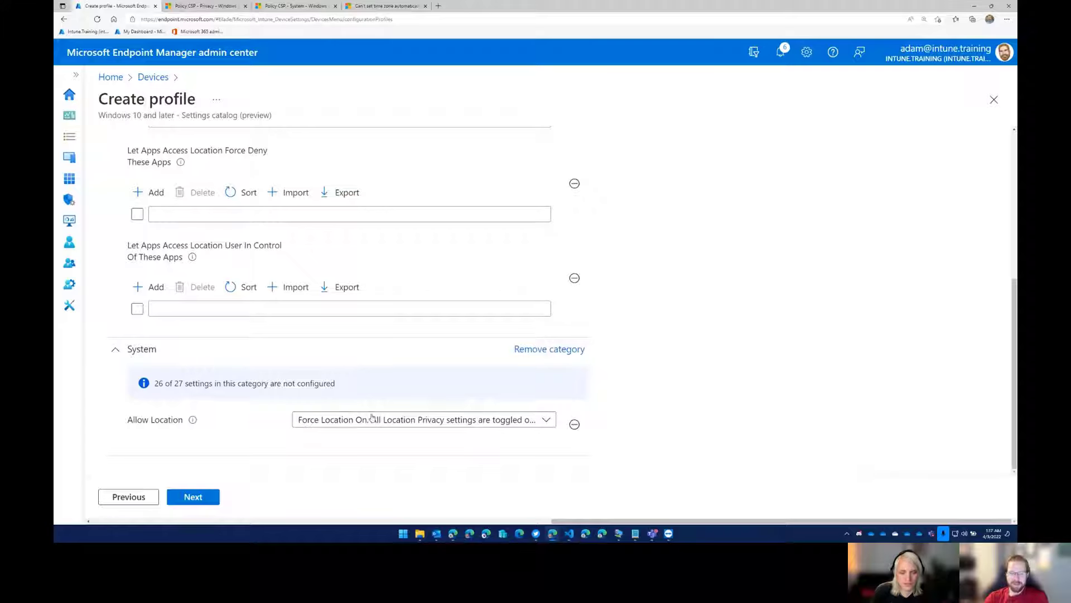
Set Let Apps Access Location in the Privacy category to Force allow and recheck the Allow Location setting.
{"action": "scroll", "coordinate": [372, 418], "scroll_direction": "up", "scroll_amount": 5}
{"action": "left_click", "coordinate": [379, 284]}
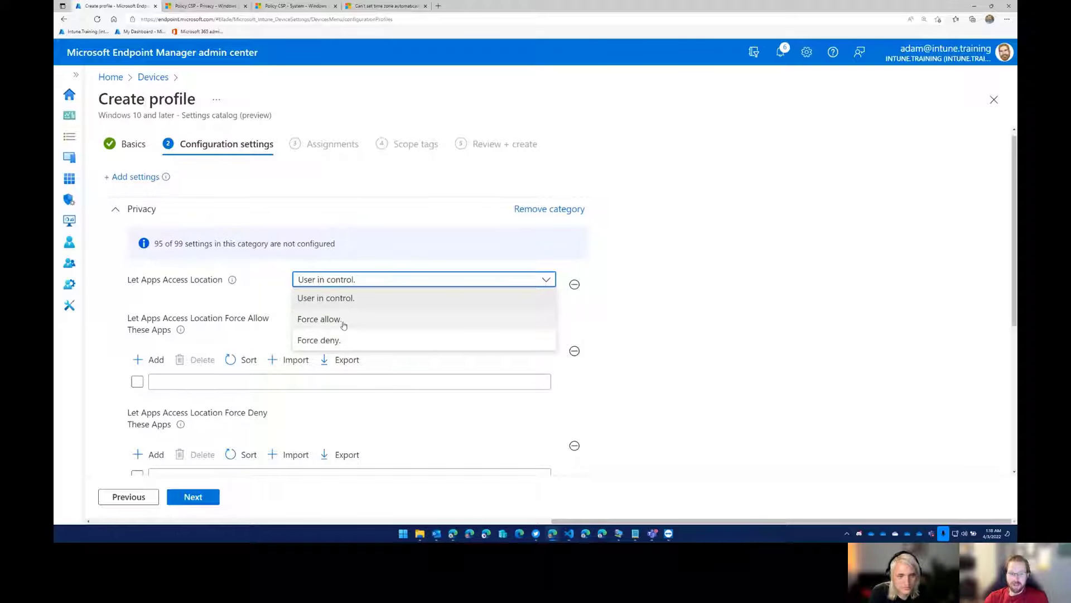
{"action": "left_click", "coordinate": [344, 321]}
{"action": "scroll", "coordinate": [406, 385], "scroll_direction": "down", "scroll_amount": 5}
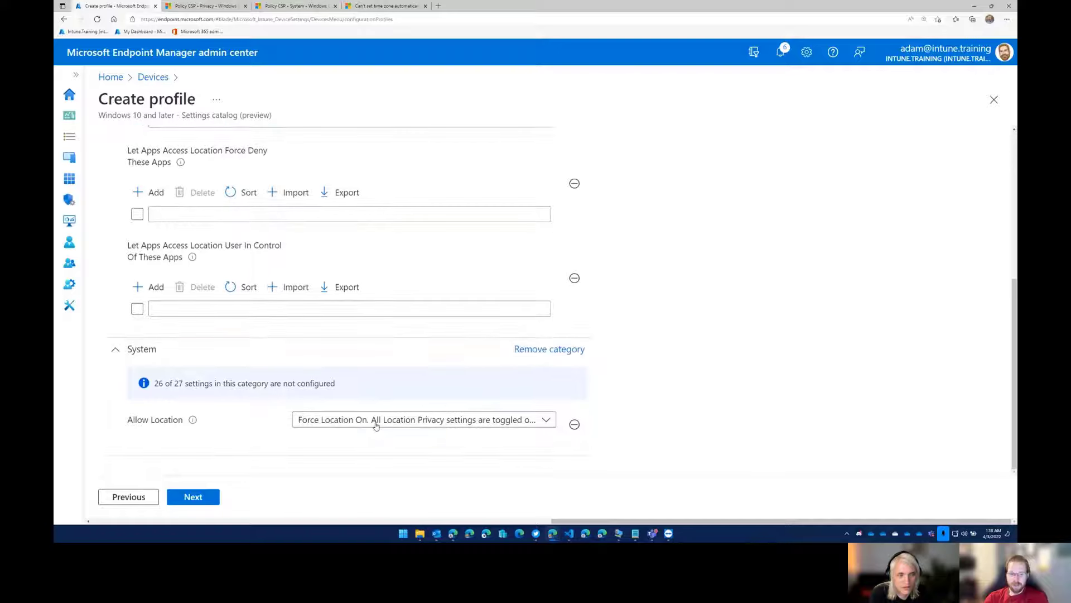
Remove the Force Allow, Force Deny and User In Control app-list settings for Let Apps Access Location from the Privacy category.
{"action": "scroll", "coordinate": [405, 423], "scroll_direction": "up", "scroll_amount": 4}
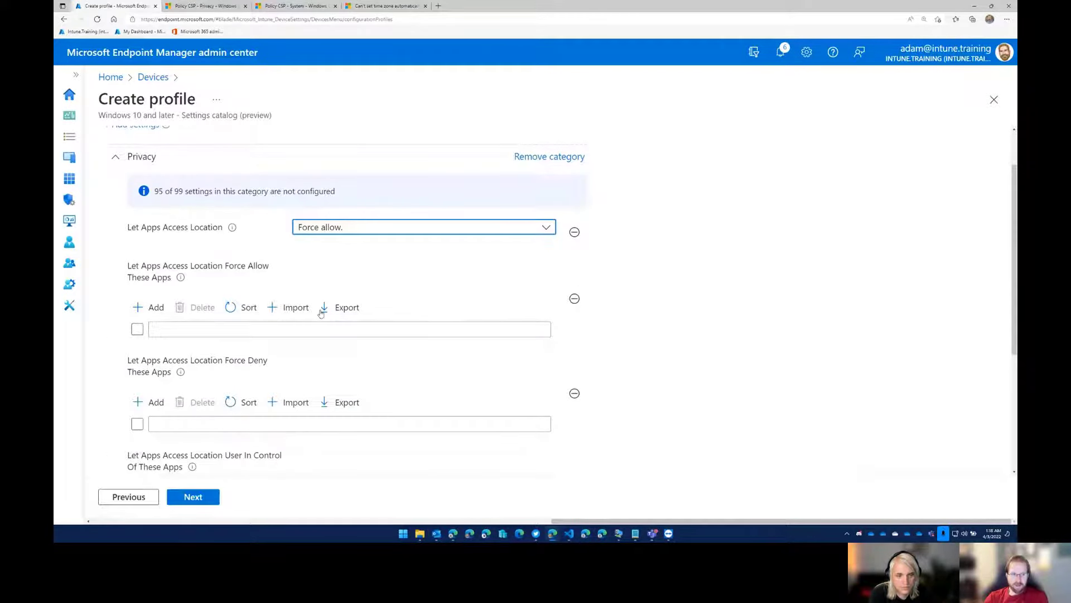
{"action": "scroll", "coordinate": [312, 312], "scroll_direction": "down", "scroll_amount": 4}
{"action": "scroll", "coordinate": [304, 318], "scroll_direction": "up", "scroll_amount": 1}
{"action": "scroll", "coordinate": [299, 314], "scroll_direction": "up", "scroll_amount": 1}
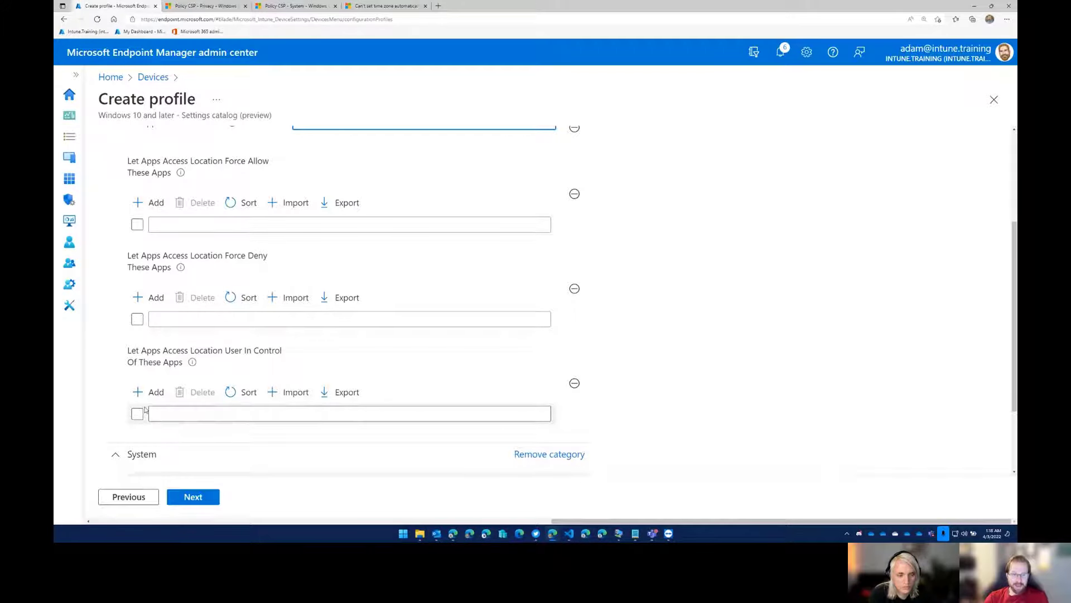
{"action": "left_click", "coordinate": [155, 394]}
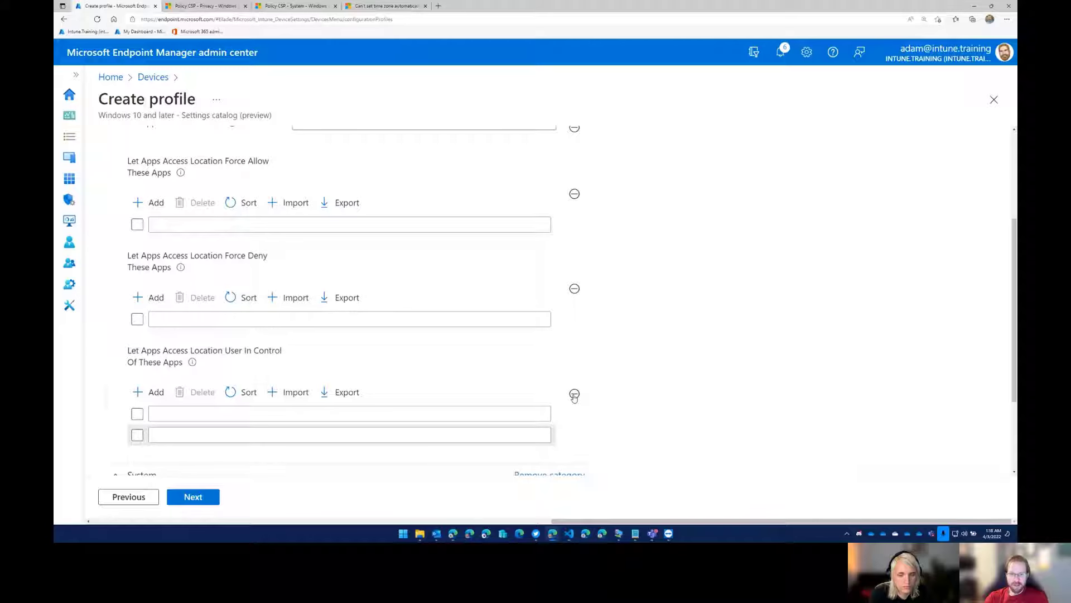
{"action": "left_click", "coordinate": [574, 394]}
{"action": "left_click", "coordinate": [574, 290]}
{"action": "left_click", "coordinate": [574, 211]}
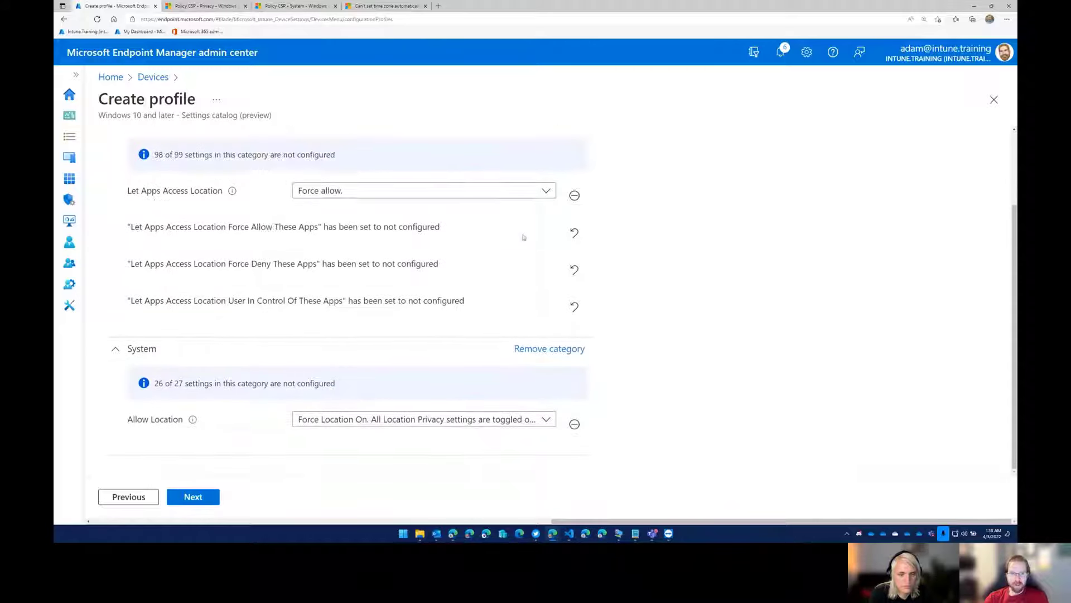
Remove the Let Apps Access Location setting and the whole Privacy category from the profile.
{"action": "scroll", "coordinate": [544, 272], "scroll_direction": "up", "scroll_amount": 3}
{"action": "left_click", "coordinate": [384, 286]}
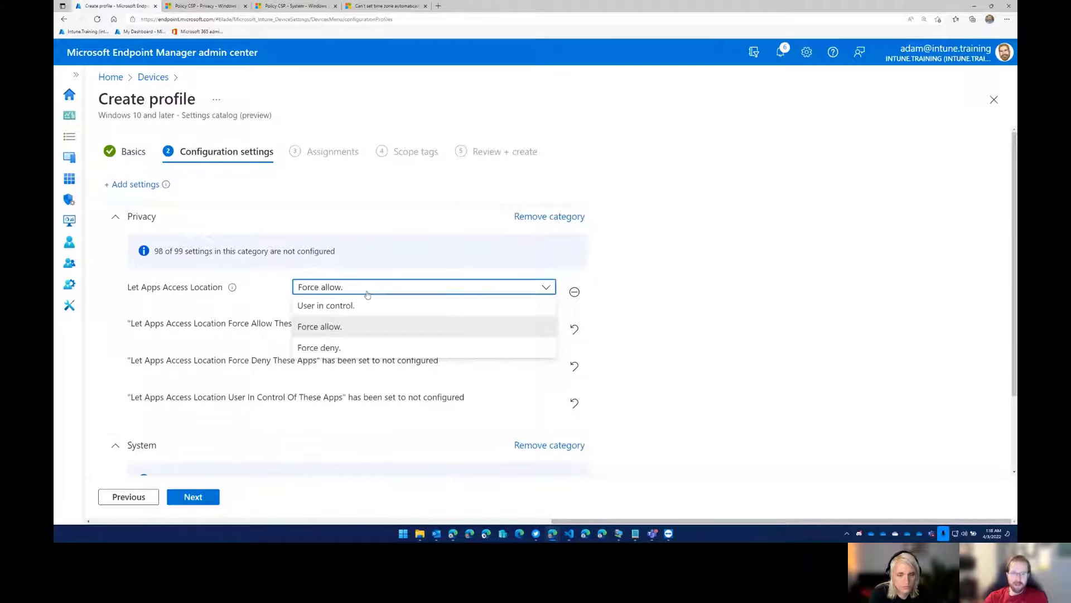
{"action": "left_click", "coordinate": [334, 304]}
{"action": "left_click", "coordinate": [574, 291]}
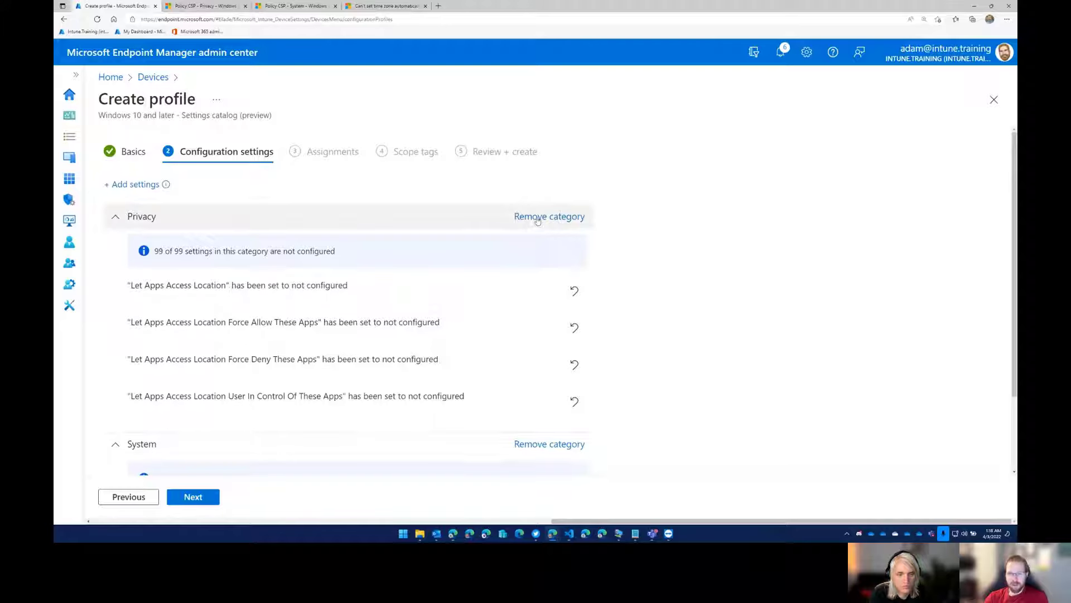
{"action": "left_click", "coordinate": [544, 216]}
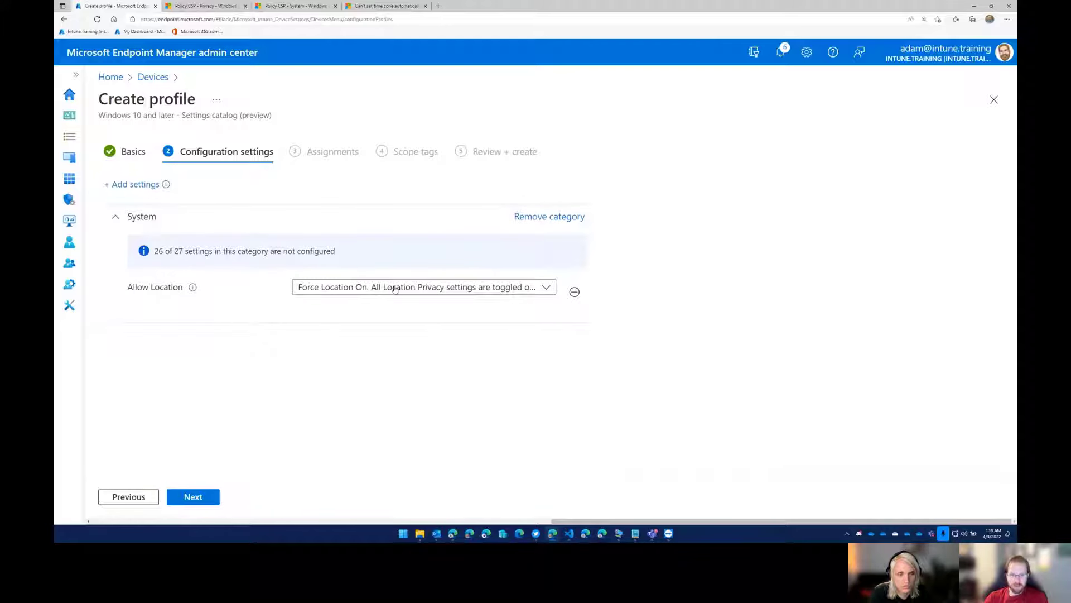
Assign the profile to the groups __TimeZone_LocationServicesON_Forced, __TimeZone_LocationServices_OPTIONAL and __TimeZone_PrivacyScreen_Enabled.
{"action": "left_click", "coordinate": [209, 498]}
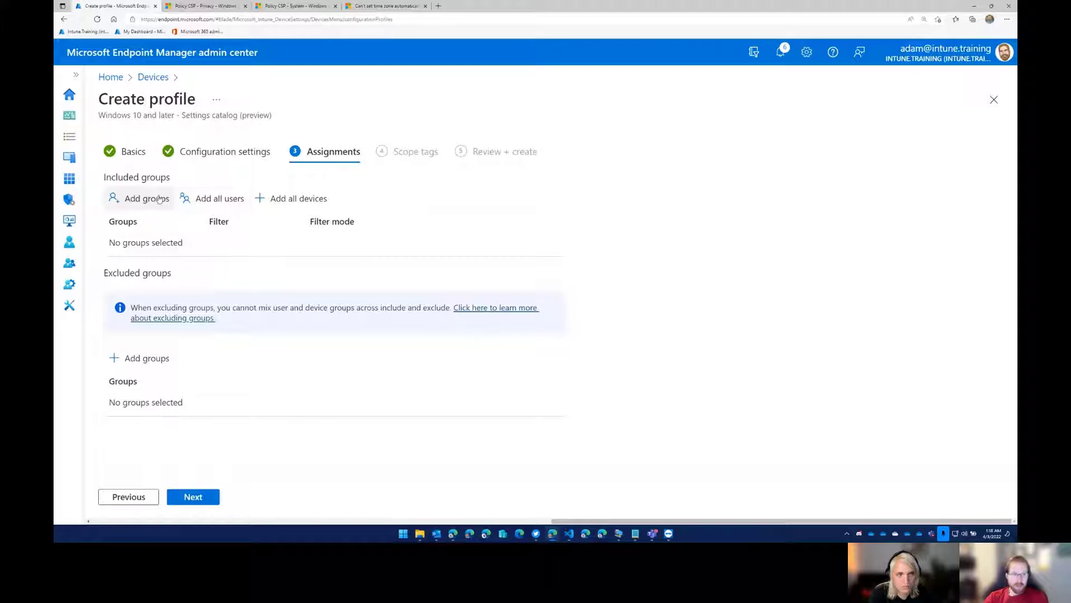
{"action": "left_click", "coordinate": [160, 199]}
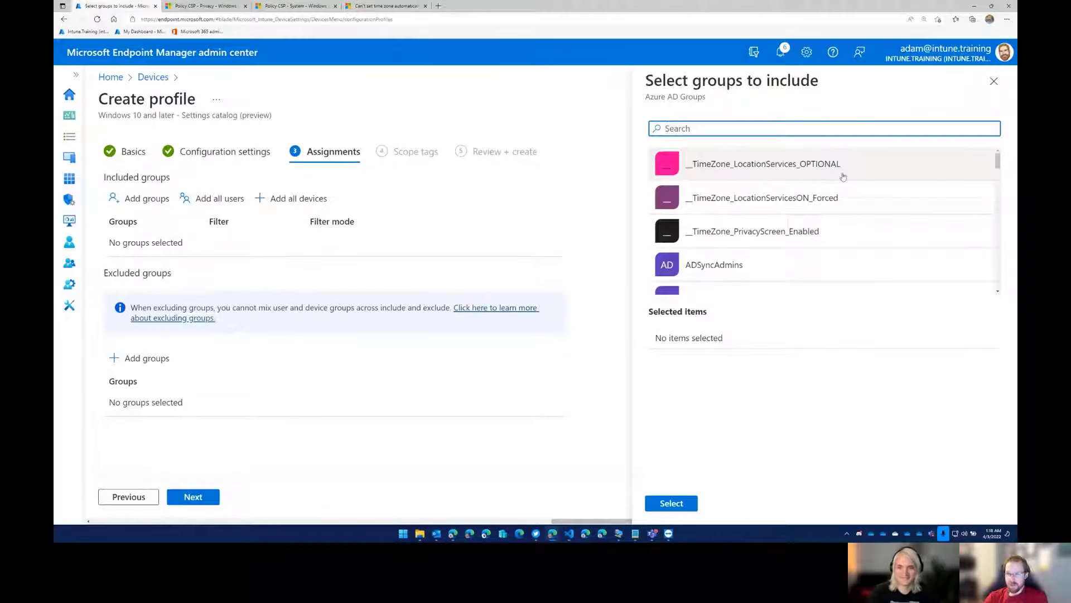
{"action": "left_click", "coordinate": [852, 206]}
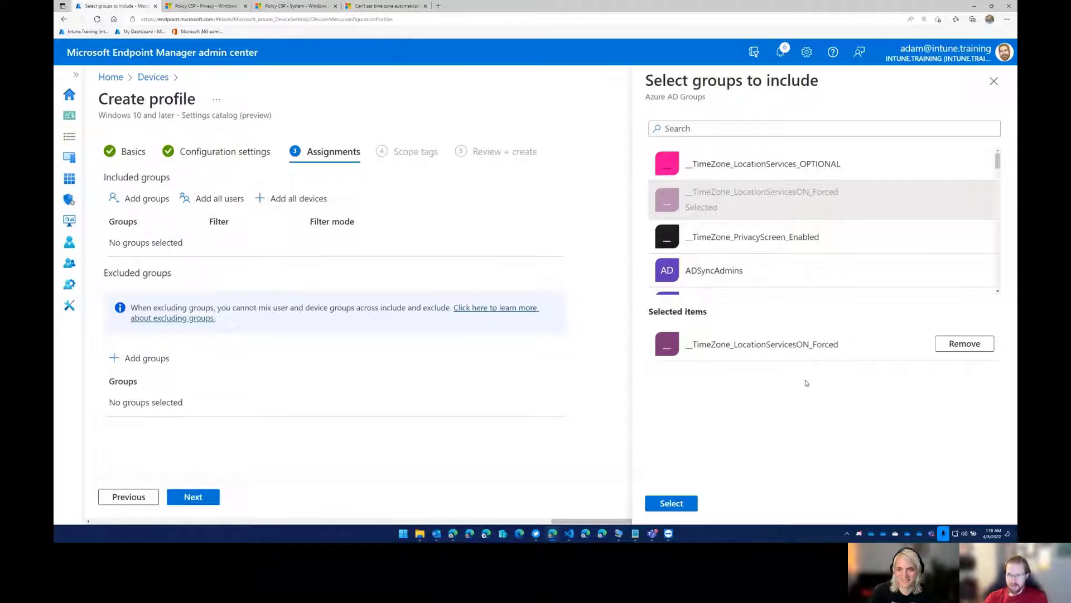
{"action": "left_click", "coordinate": [795, 169]}
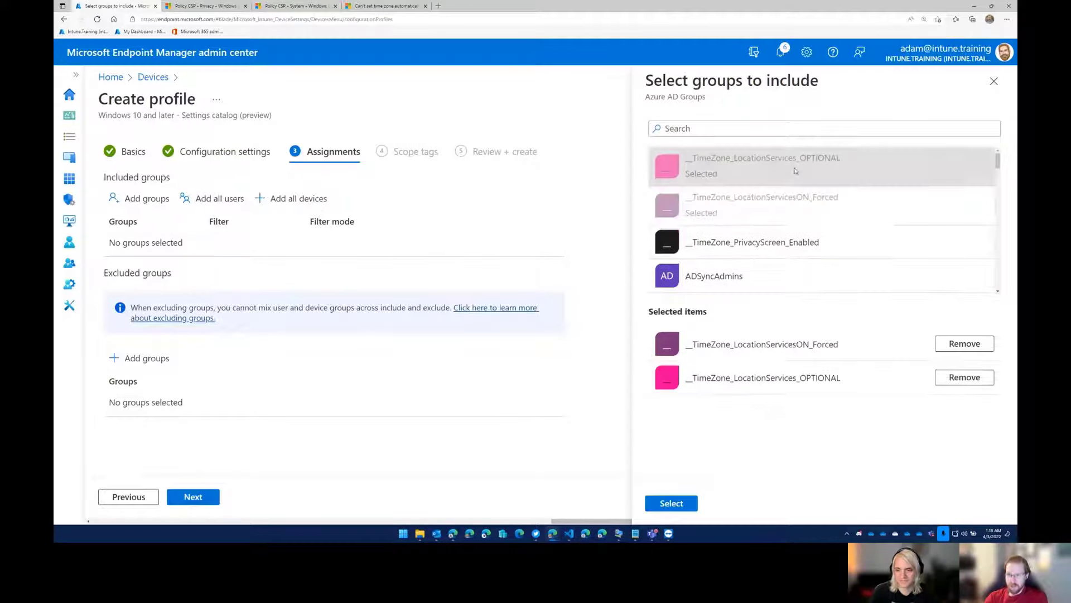
{"action": "left_click", "coordinate": [817, 246]}
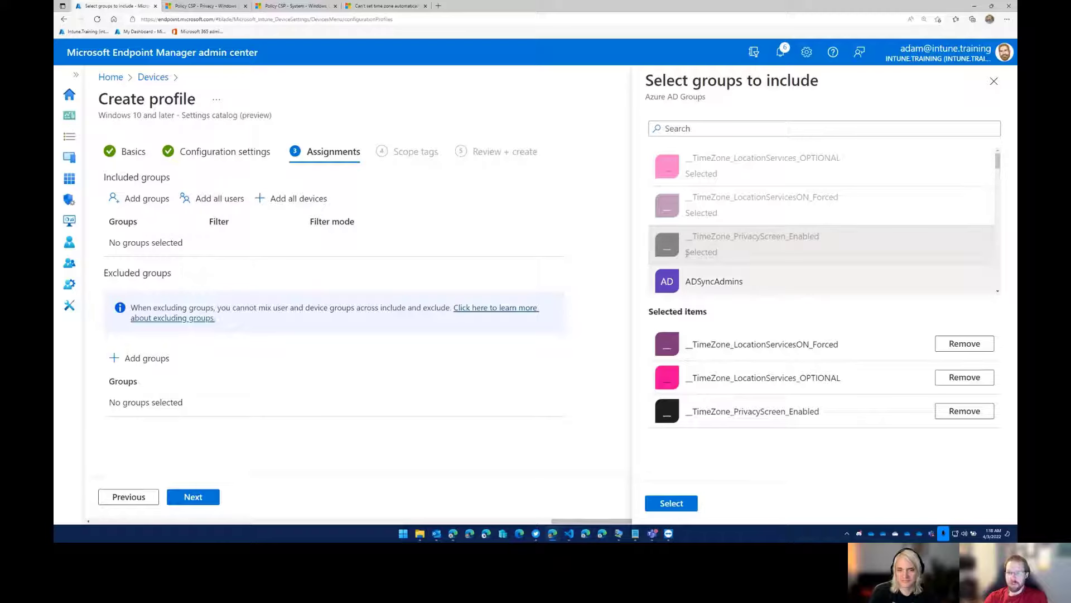
{"action": "left_click", "coordinate": [657, 501]}
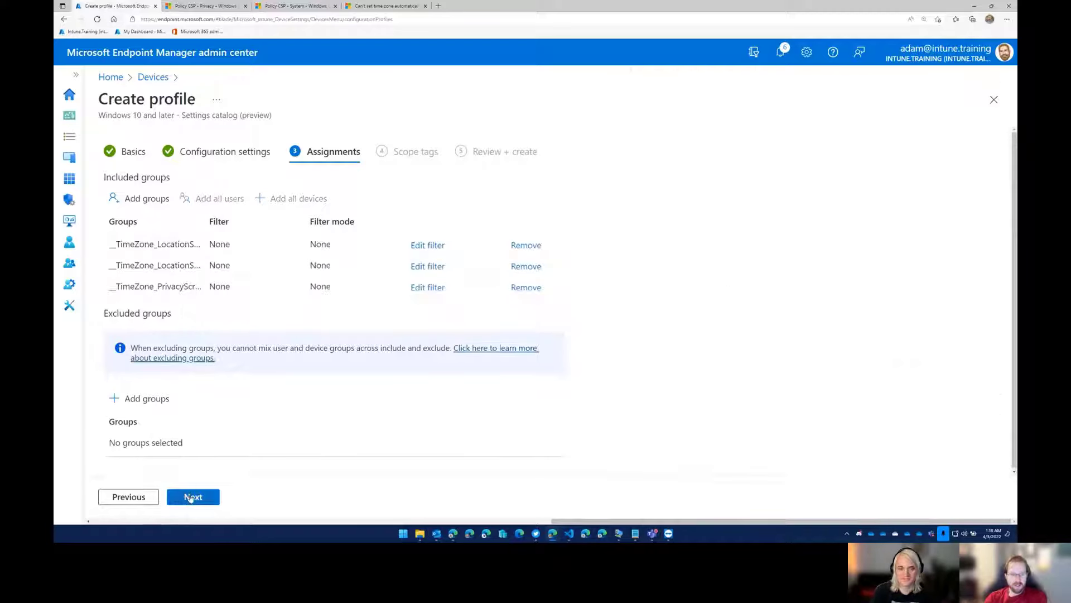
Proceed from the assignments with the Default scope tag and create the profile.
{"action": "left_click", "coordinate": [190, 498]}
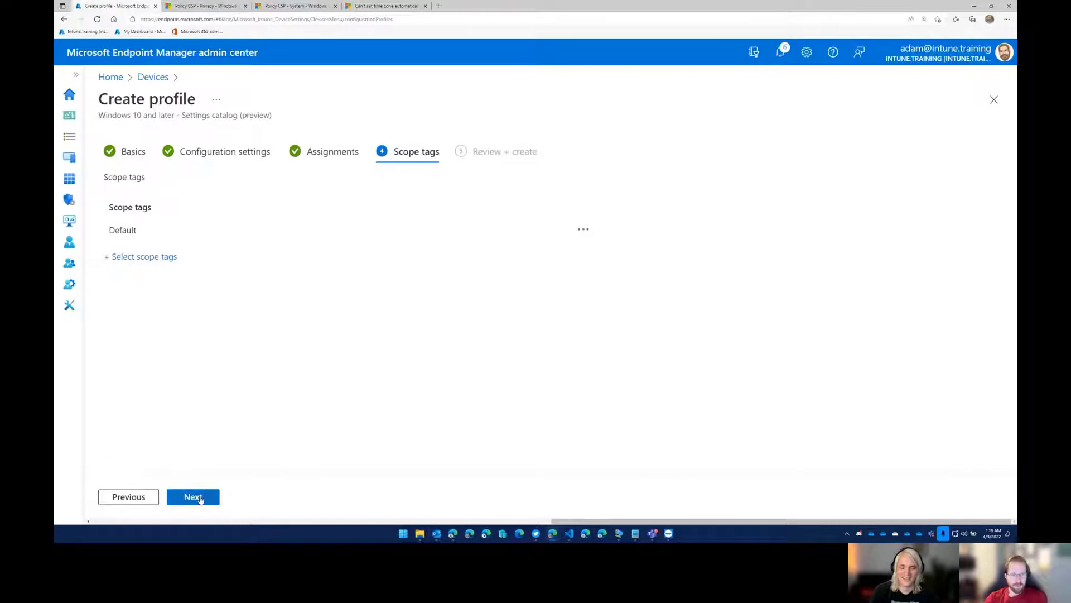
{"action": "left_click", "coordinate": [200, 499]}
{"action": "left_click", "coordinate": [193, 497]}
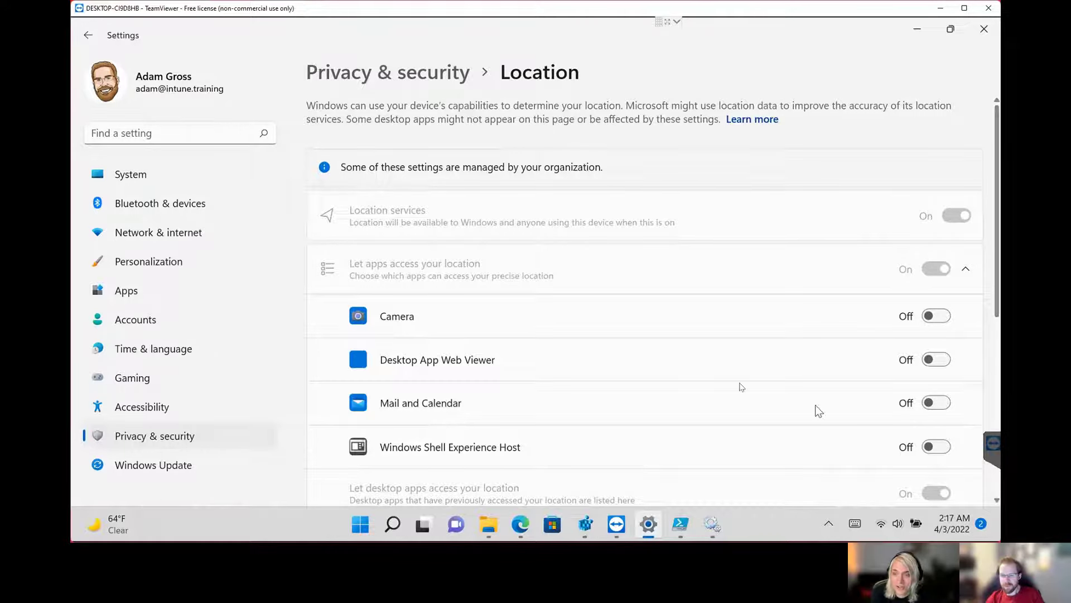
{"action": "scroll", "coordinate": [656, 352], "scroll_direction": "down", "scroll_amount": 1}
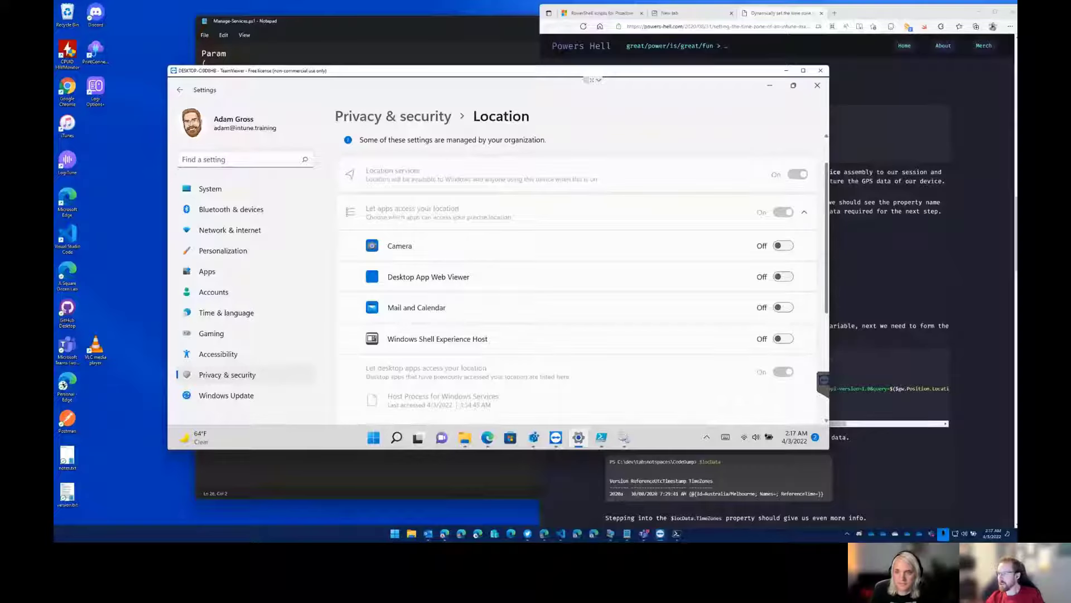
{"action": "left_click_drag", "start_coordinate": [772, 128], "coordinate": [470, 2]}
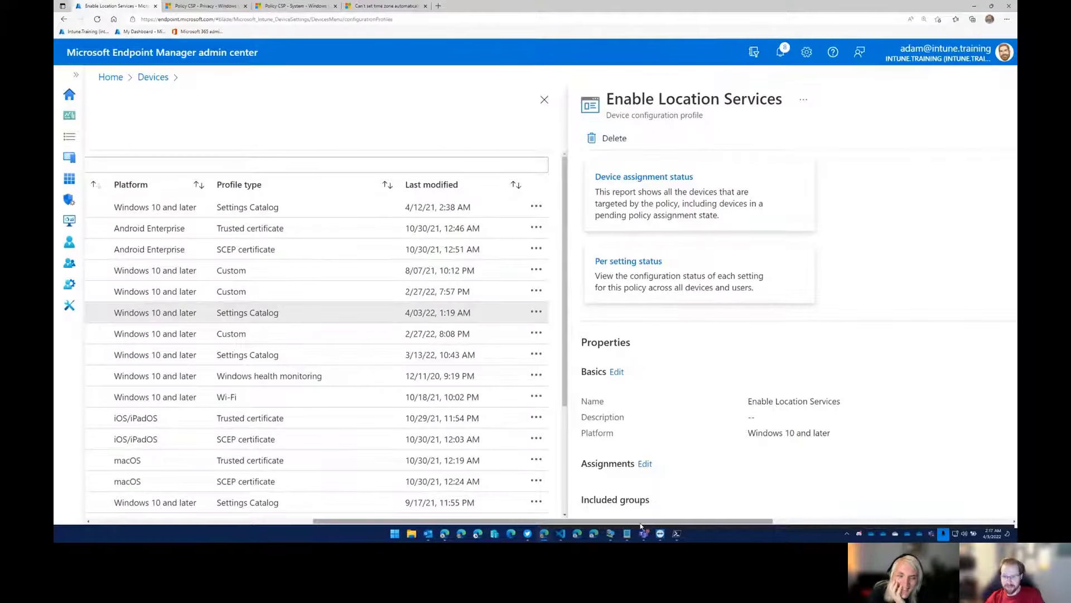
Open the configuration settings of the Enable Location Services profile for editing and expand the Privacy category.
{"action": "scroll", "coordinate": [635, 516], "scroll_direction": "right", "scroll_amount": 5}
{"action": "scroll", "coordinate": [450, 354], "scroll_direction": "down", "scroll_amount": 5}
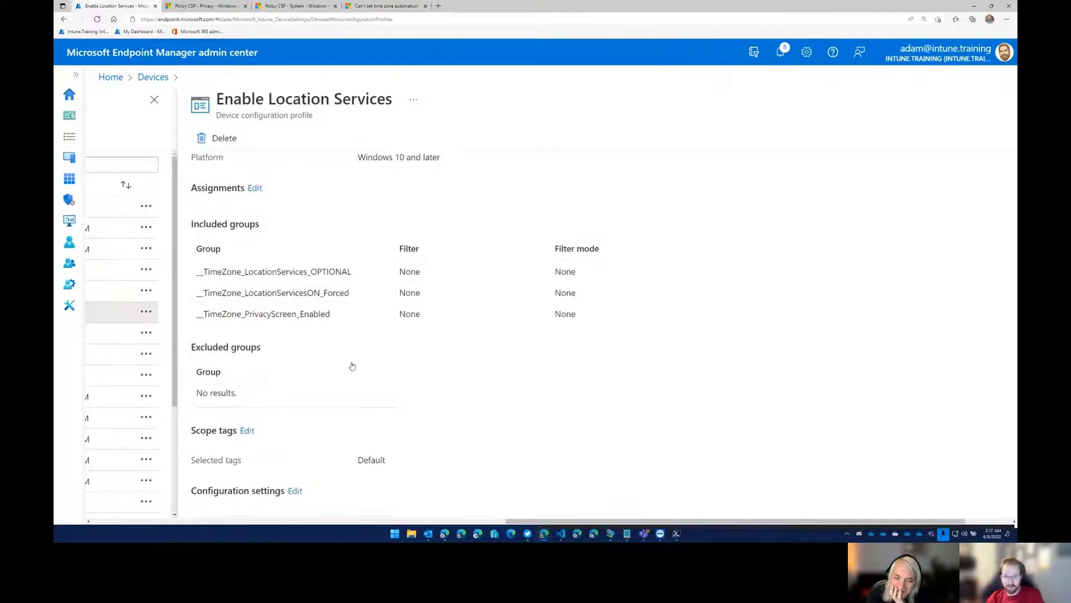
{"action": "left_click", "coordinate": [952, 481]}
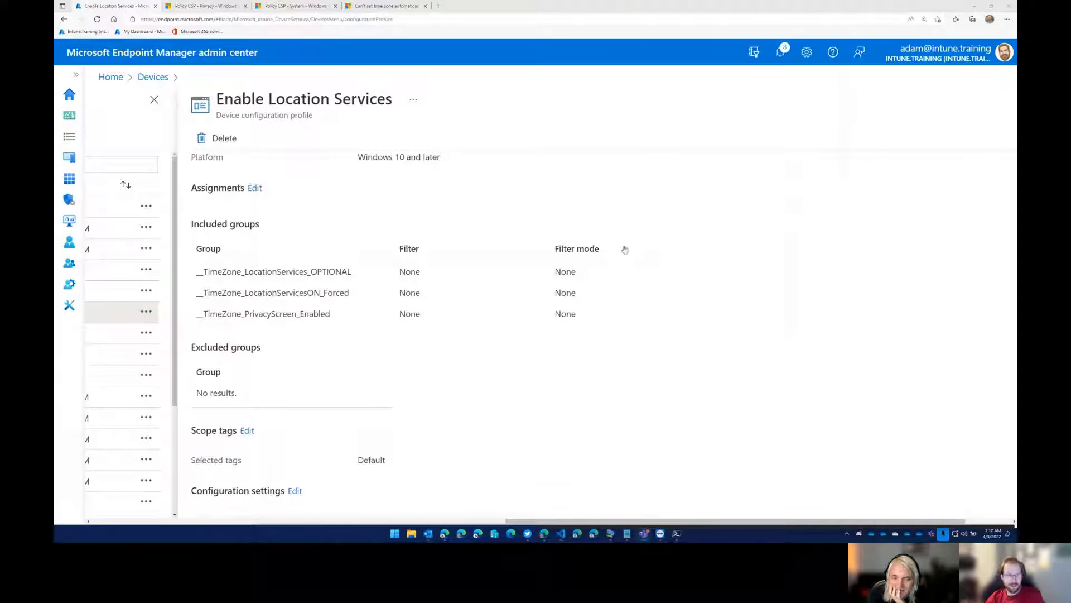
{"action": "scroll", "coordinate": [422, 393], "scroll_direction": "down", "scroll_amount": 1}
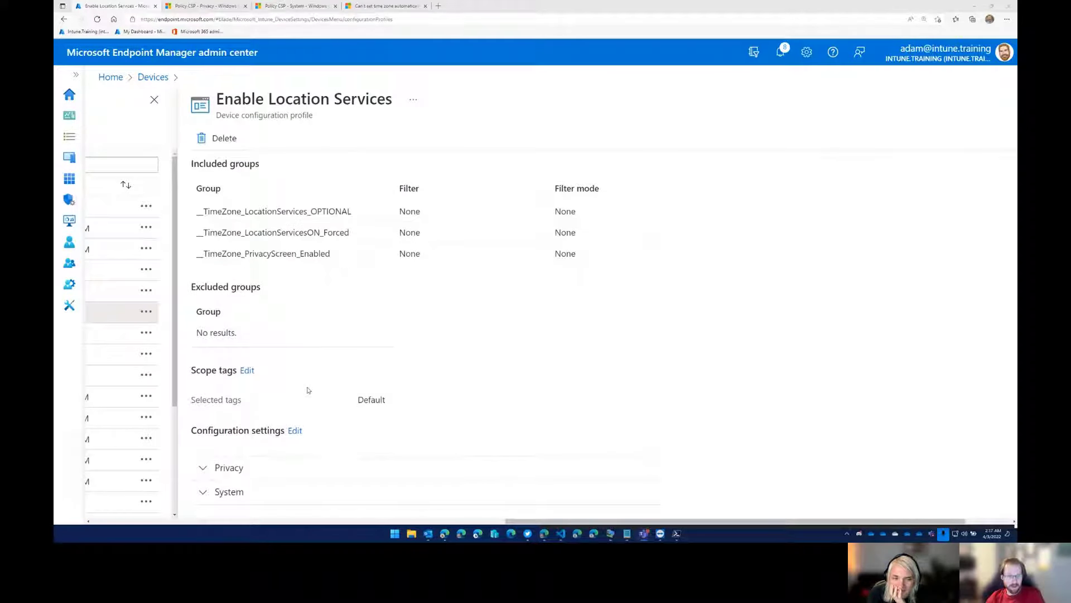
{"action": "left_click", "coordinate": [294, 434]}
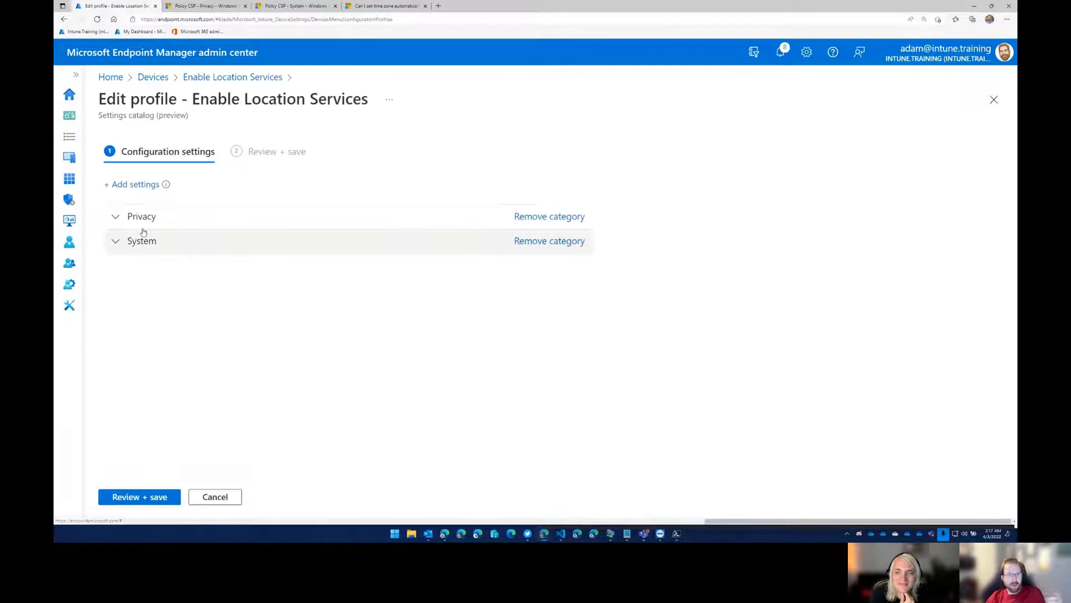
{"action": "left_click", "coordinate": [137, 217]}
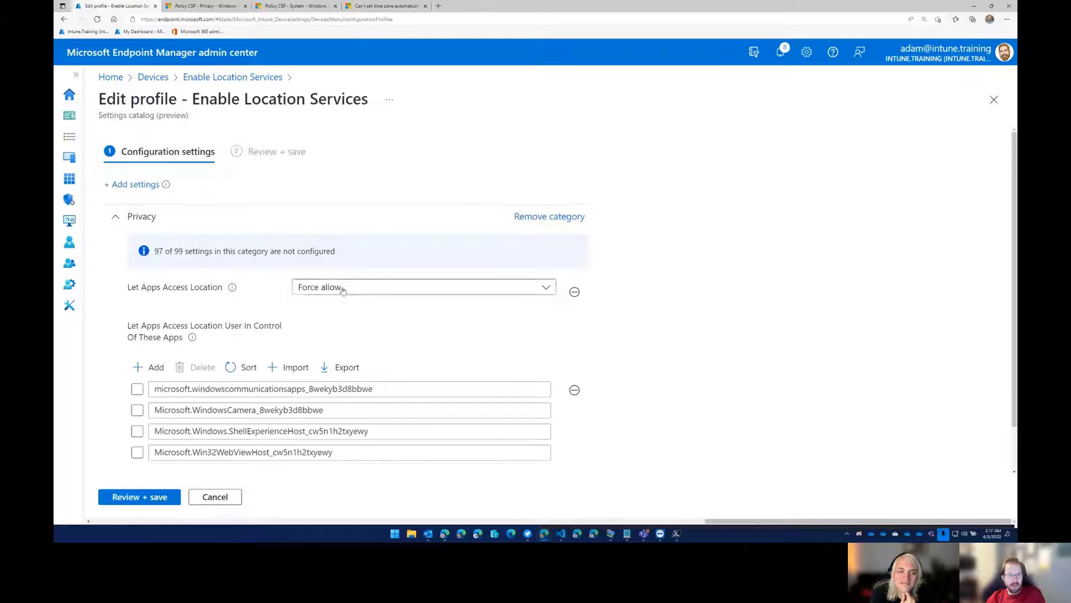
Check the Let Apps Access Location choice, keep Force allow, and highlight the User In Control Of These Apps setting name.
{"action": "left_click", "coordinate": [344, 287]}
{"action": "left_click", "coordinate": [337, 328]}
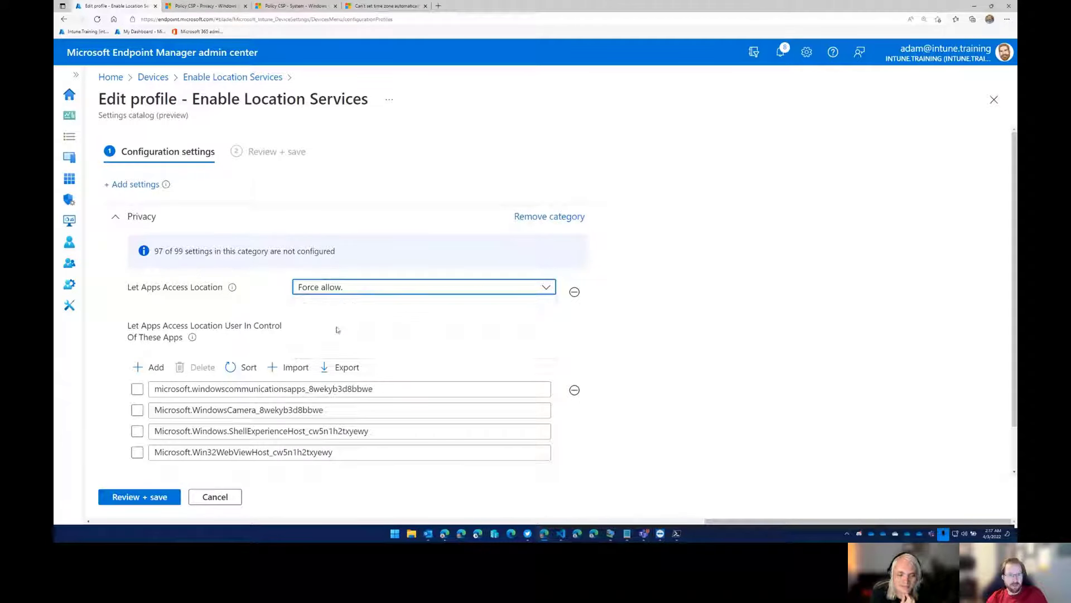
{"action": "scroll", "coordinate": [234, 309], "scroll_direction": "down", "scroll_amount": 1}
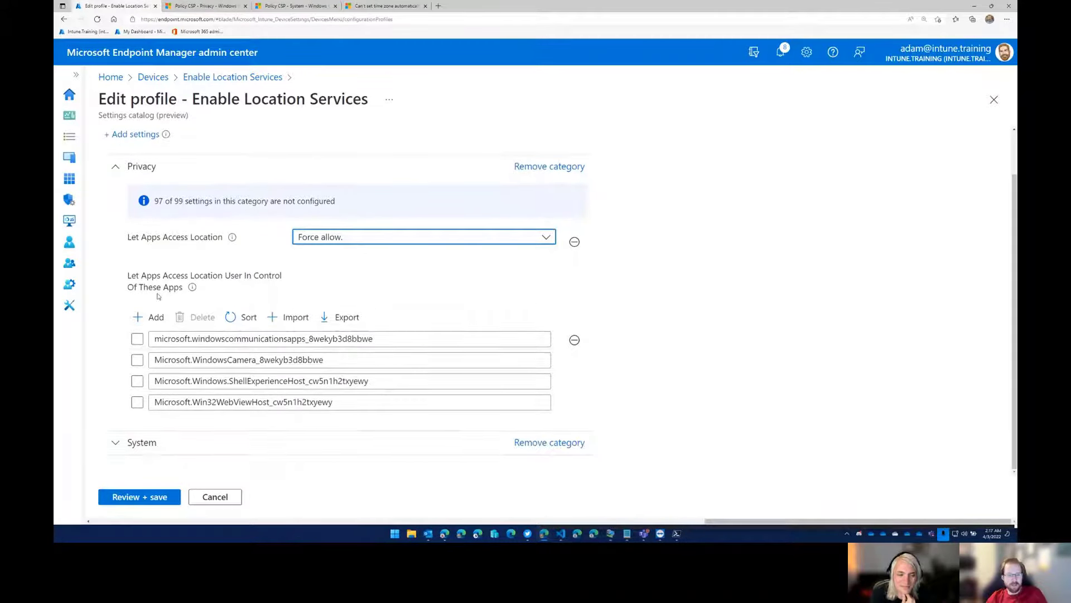
{"action": "left_click_drag", "start_coordinate": [125, 278], "coordinate": [185, 294]}
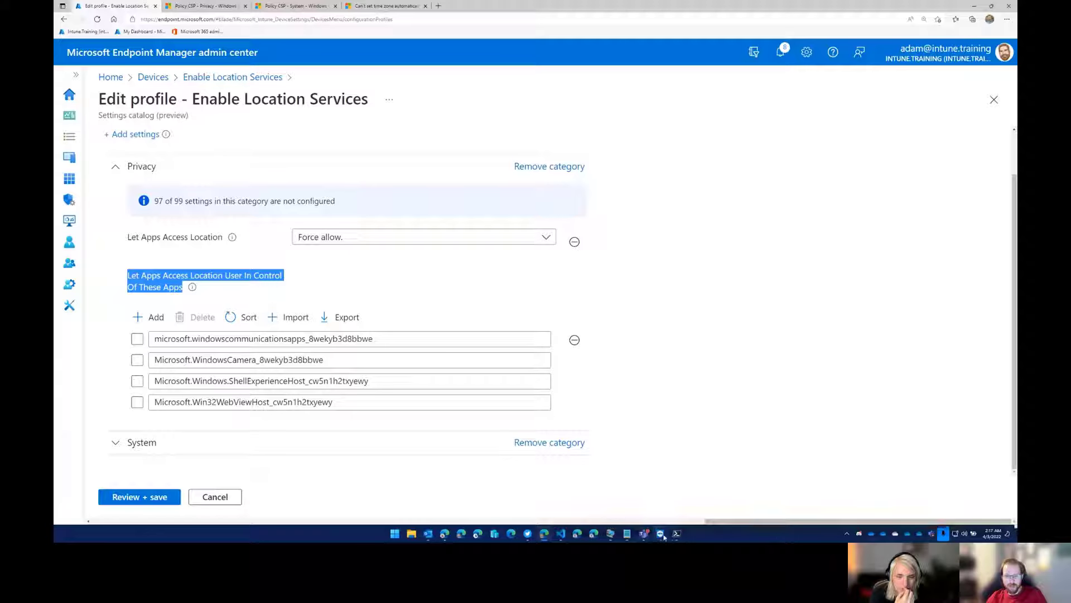
Switch to the TeamViewer remote session, examine its Location settings and place the window beside the profile's app list.
{"action": "mouse_move", "coordinate": [661, 534]}
{"action": "left_click", "coordinate": [689, 494]}
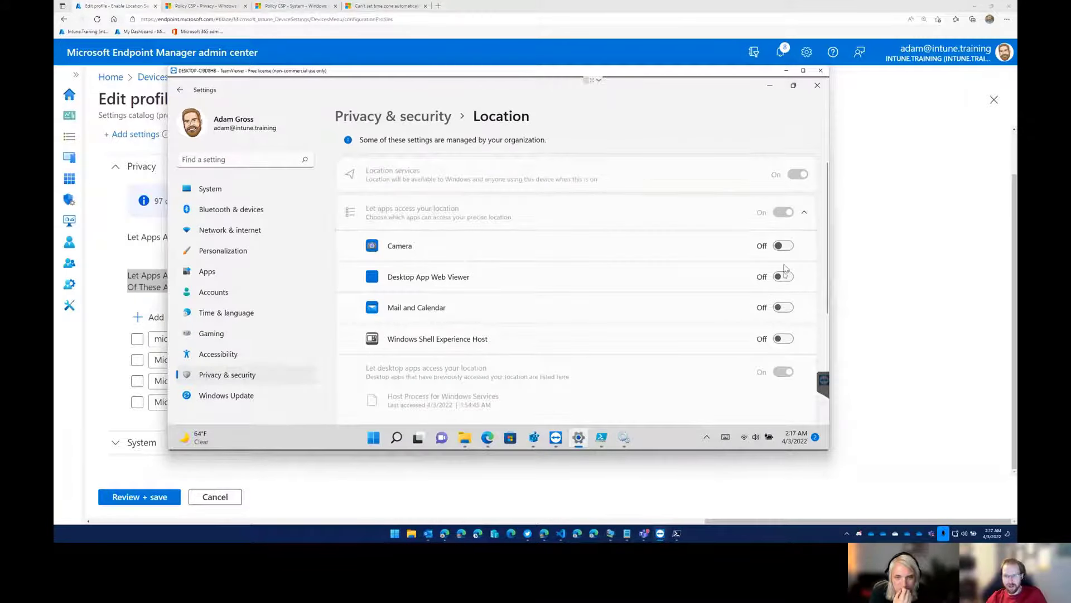
{"action": "scroll", "coordinate": [784, 397], "scroll_direction": "down", "scroll_amount": 2}
{"action": "scroll", "coordinate": [797, 209], "scroll_direction": "up", "scroll_amount": 3}
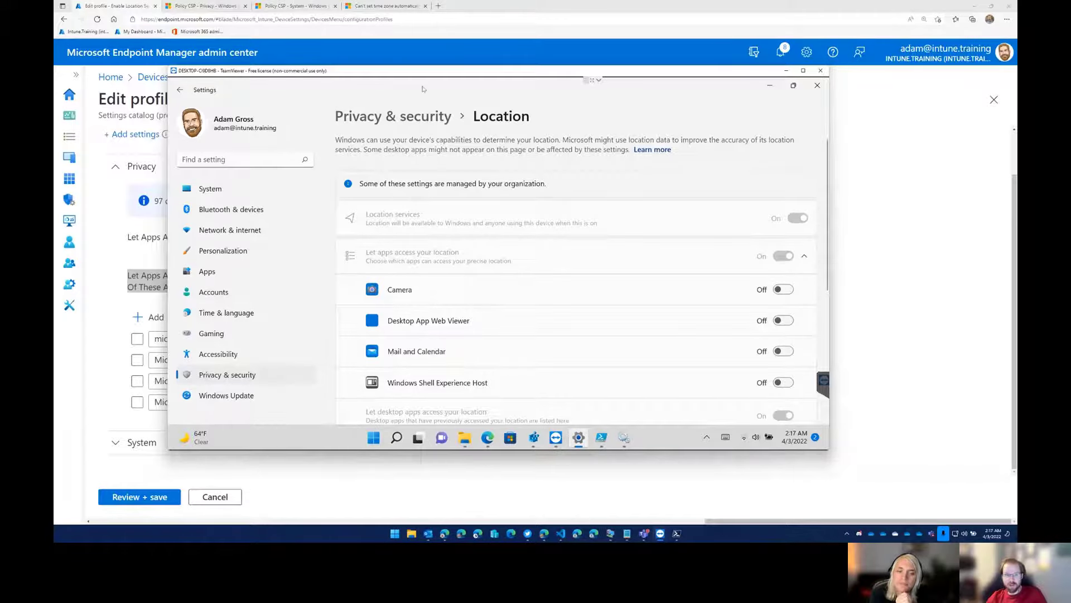
{"action": "left_click_drag", "start_coordinate": [423, 89], "coordinate": [605, 81]}
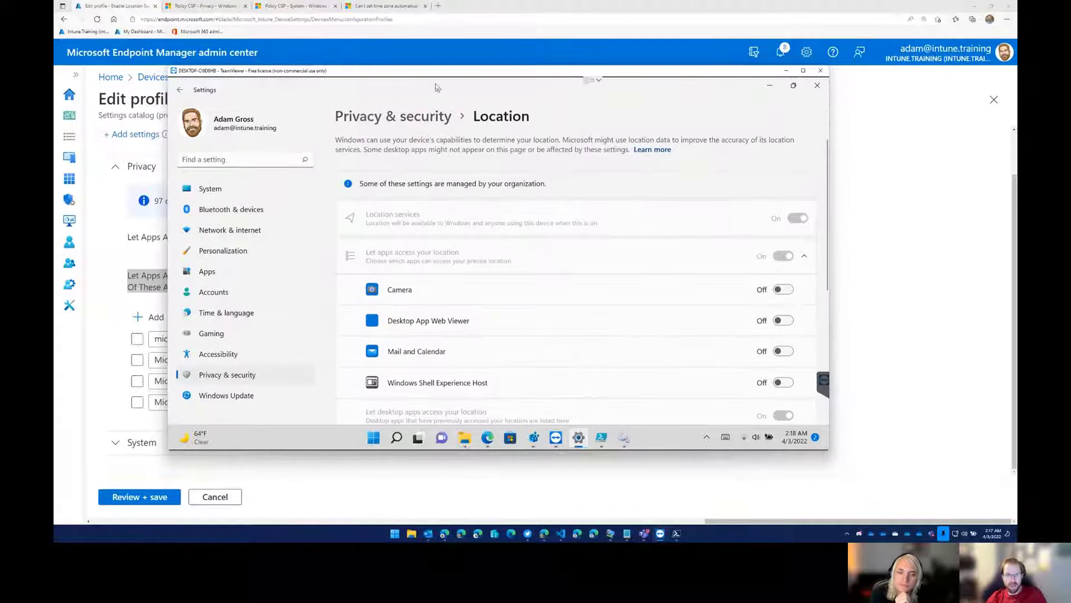
{"action": "left_click_drag", "start_coordinate": [436, 74], "coordinate": [625, 72]}
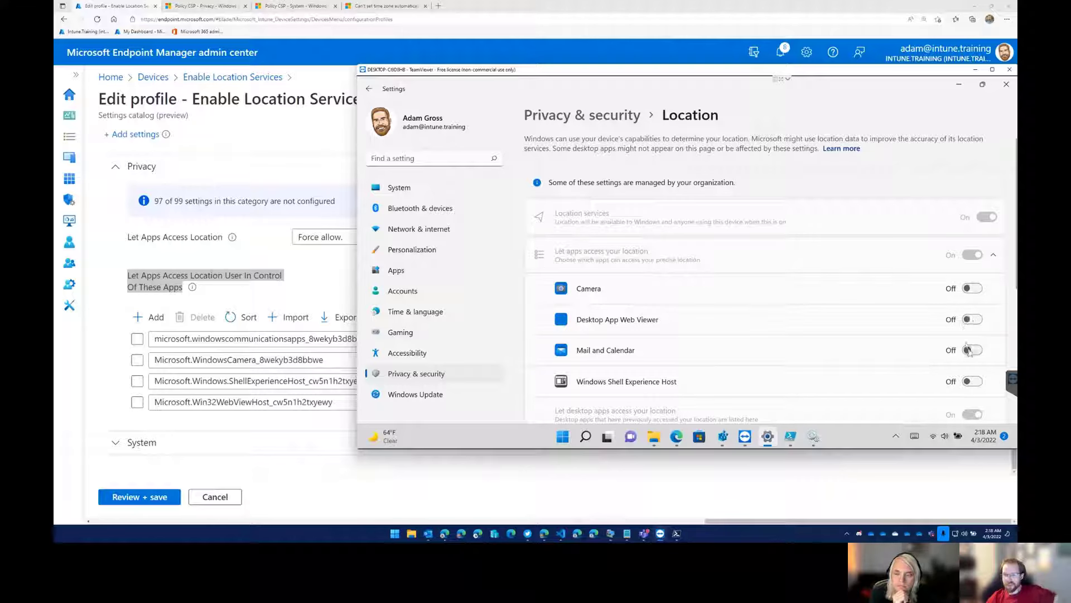
Toggle the Camera's location access on the remote device on and back off, and check the desktop app location entries.
{"action": "left_click", "coordinate": [975, 289]}
{"action": "left_click", "coordinate": [975, 289]}
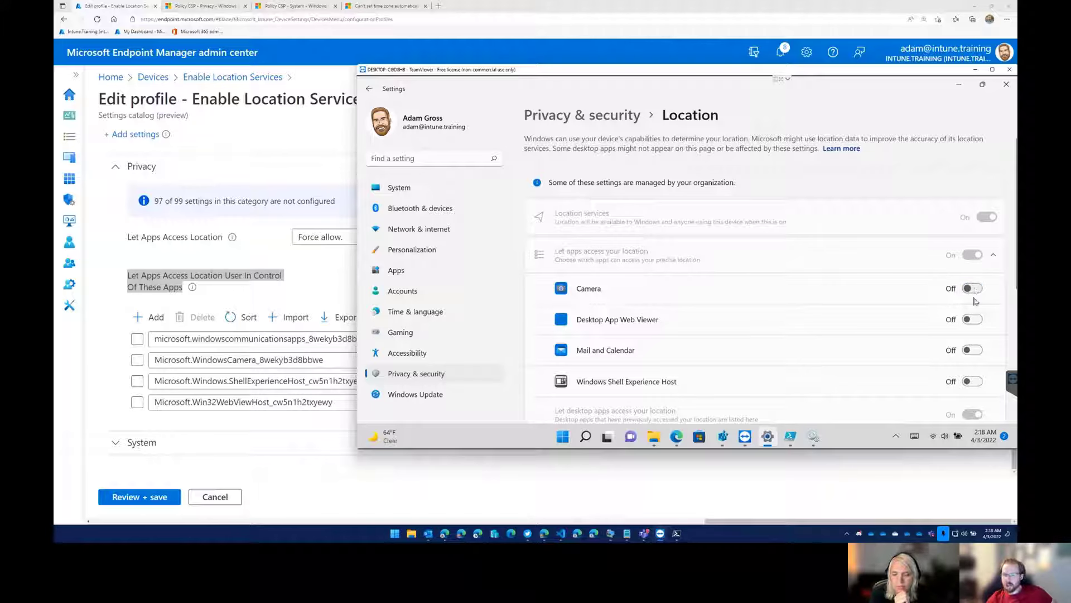
{"action": "scroll", "coordinate": [893, 340], "scroll_direction": "down", "scroll_amount": 3}
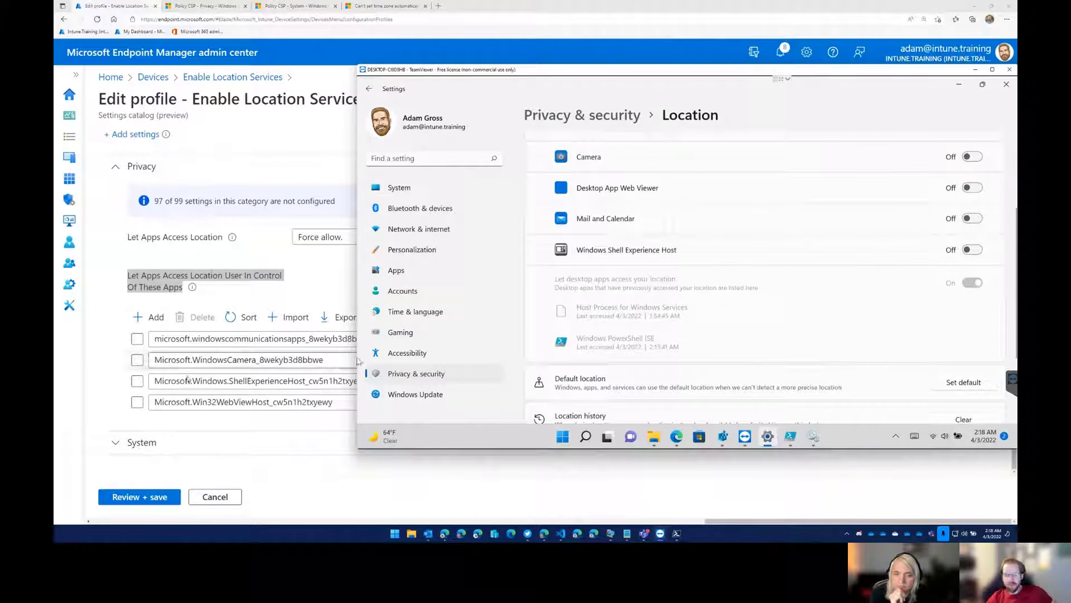
Highlight the microsoft.windowscommunicationsapps package name in the profile's user-control list, and open the Policy CSP - Privacy documentation.
{"action": "left_click", "coordinate": [106, 409]}
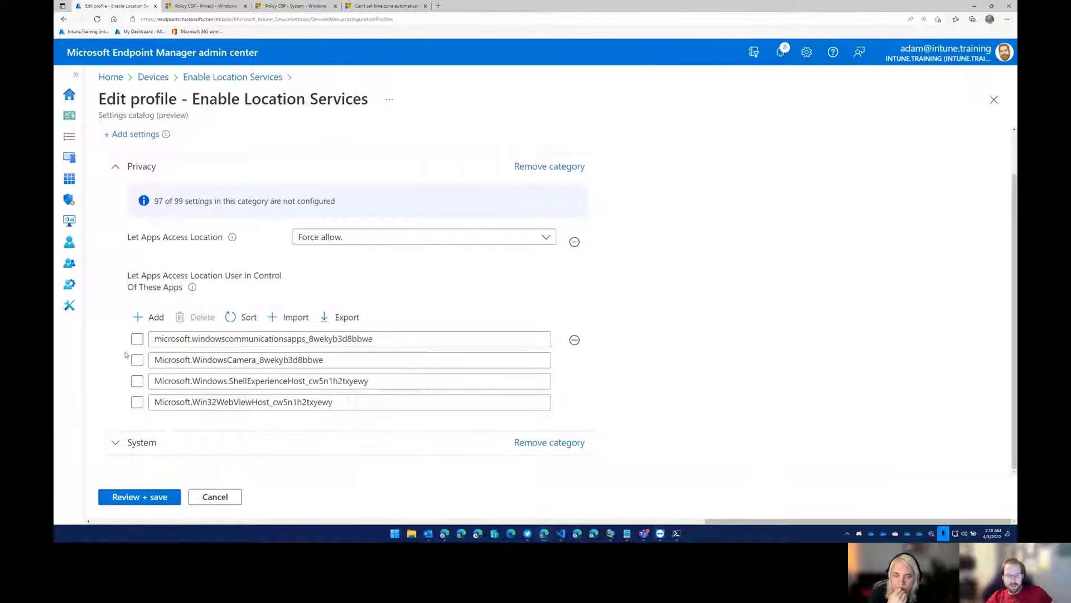
{"action": "left_click_drag", "start_coordinate": [390, 338], "coordinate": [144, 339]}
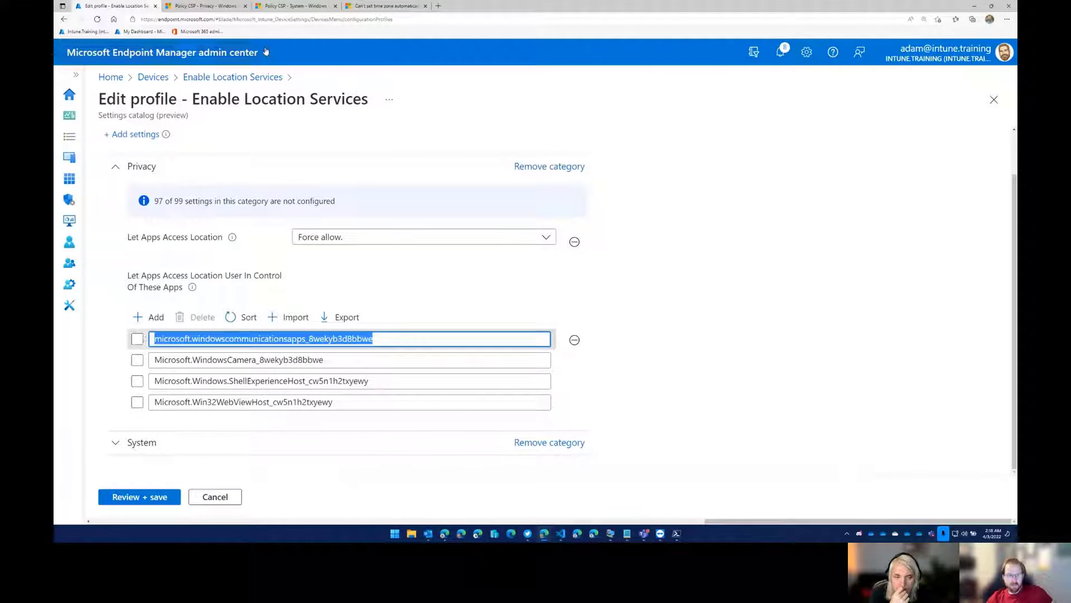
{"action": "left_click", "coordinate": [287, 7]}
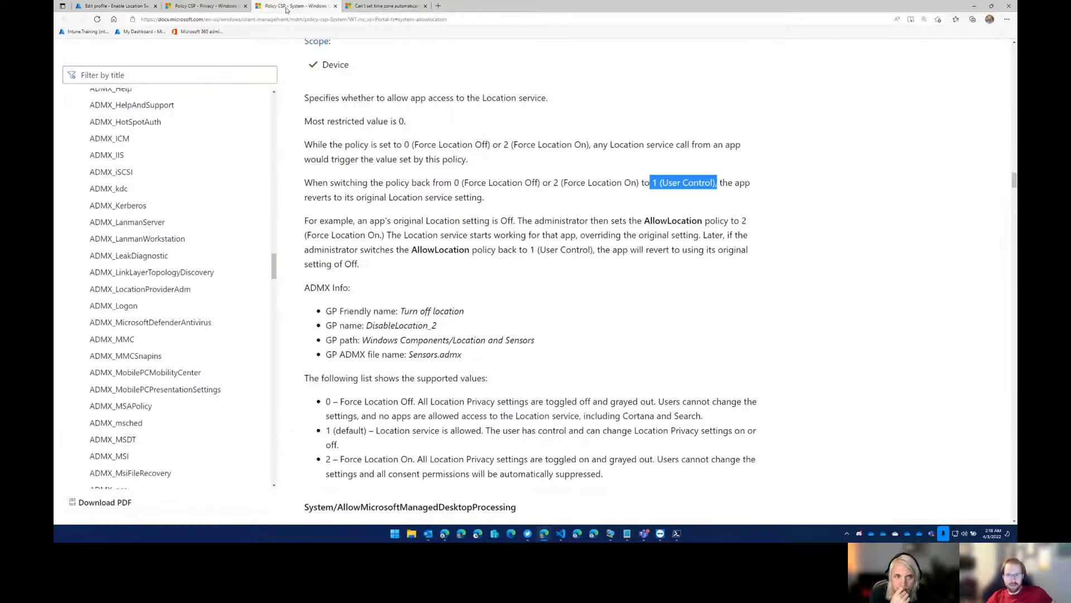
{"action": "left_click", "coordinate": [220, 8]}
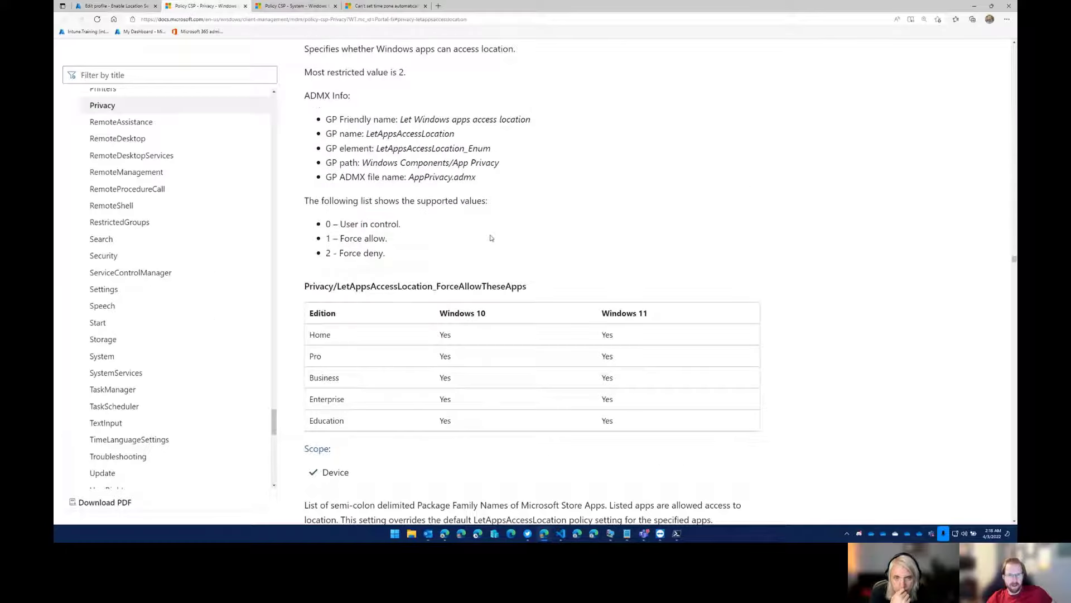
Find the LetAppsAccessLocation_UserInControlOfTheseApps section in the Privacy policy documentation and highlight its policy name.
{"action": "scroll", "coordinate": [486, 240], "scroll_direction": "up", "scroll_amount": 4}
{"action": "scroll", "coordinate": [474, 255], "scroll_direction": "up", "scroll_amount": 2}
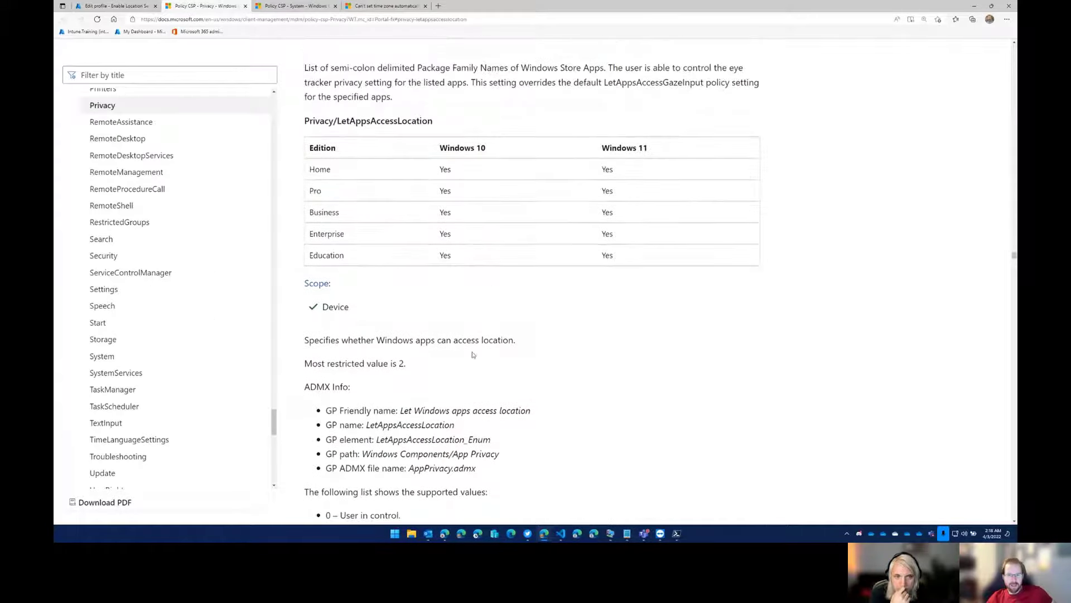
{"action": "scroll", "coordinate": [429, 422], "scroll_direction": "down", "scroll_amount": 12}
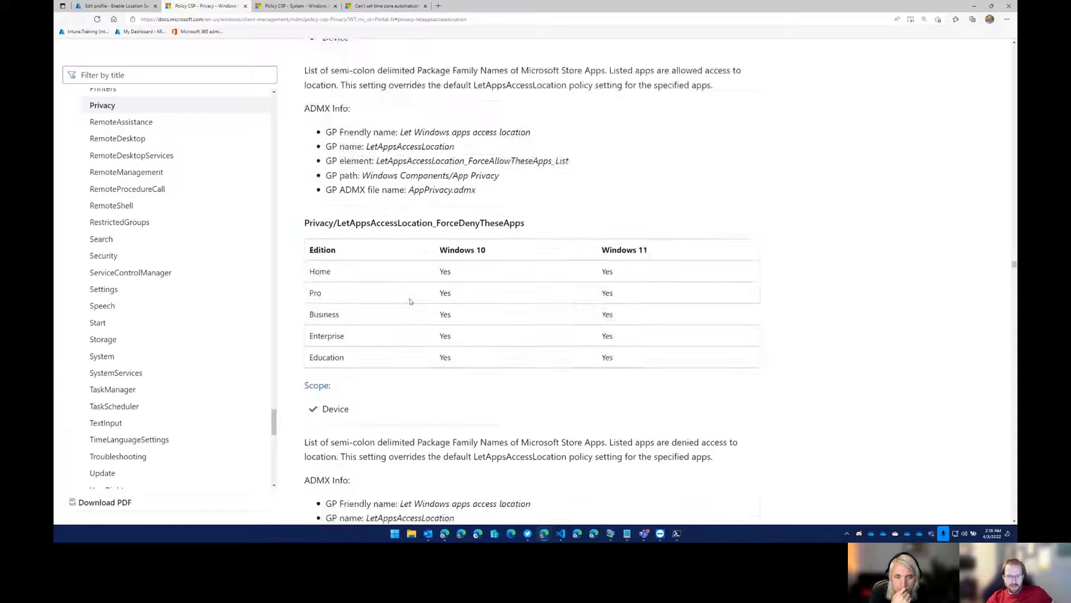
{"action": "scroll", "coordinate": [410, 290], "scroll_direction": "down", "scroll_amount": 8}
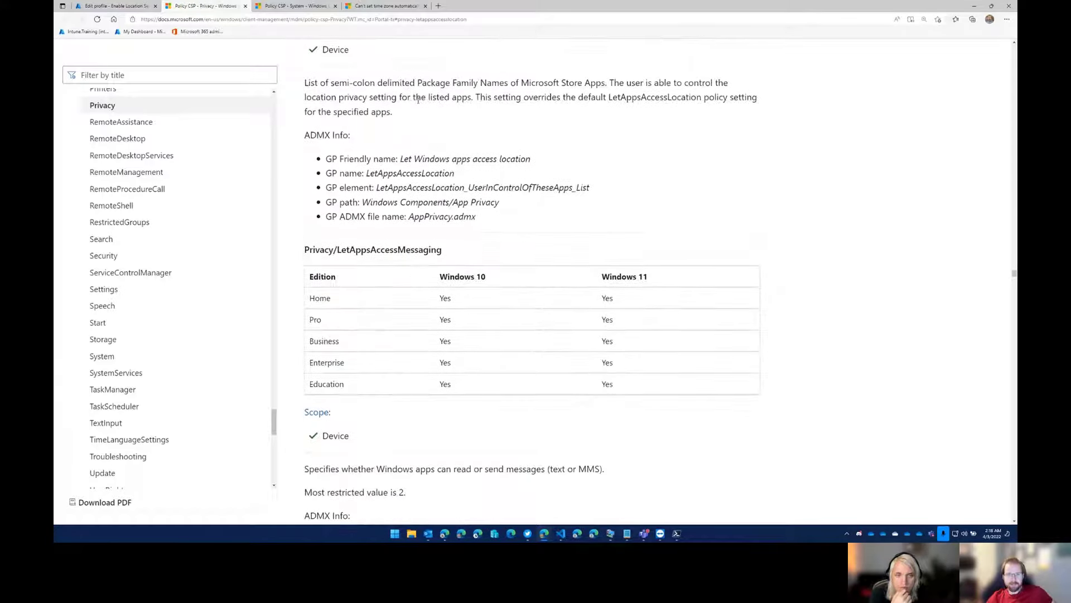
{"action": "scroll", "coordinate": [418, 99], "scroll_direction": "up", "scroll_amount": 4}
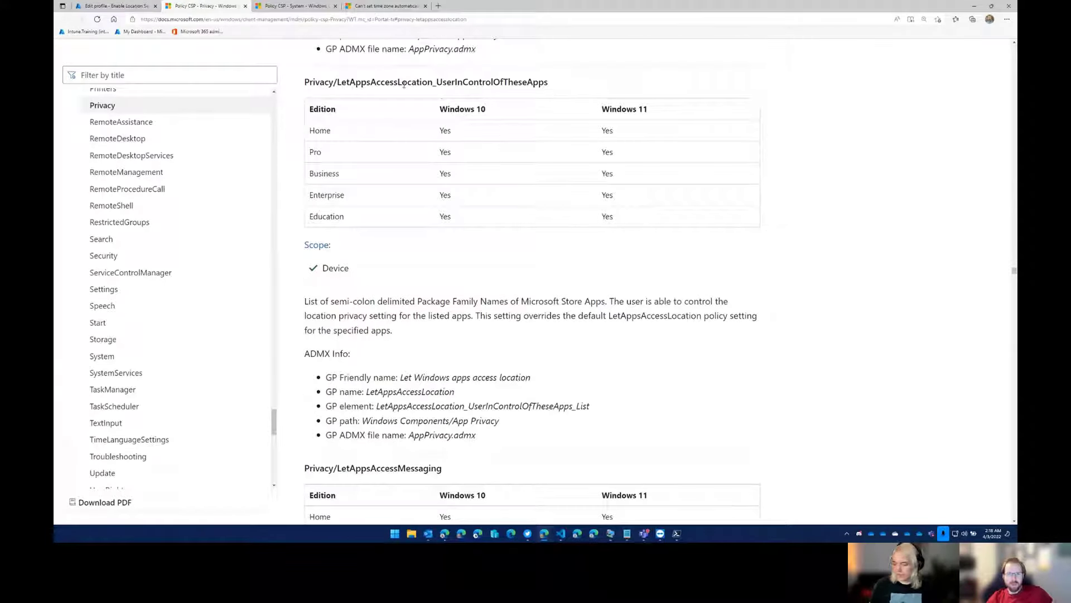
{"action": "left_click_drag", "start_coordinate": [340, 82], "coordinate": [558, 82]}
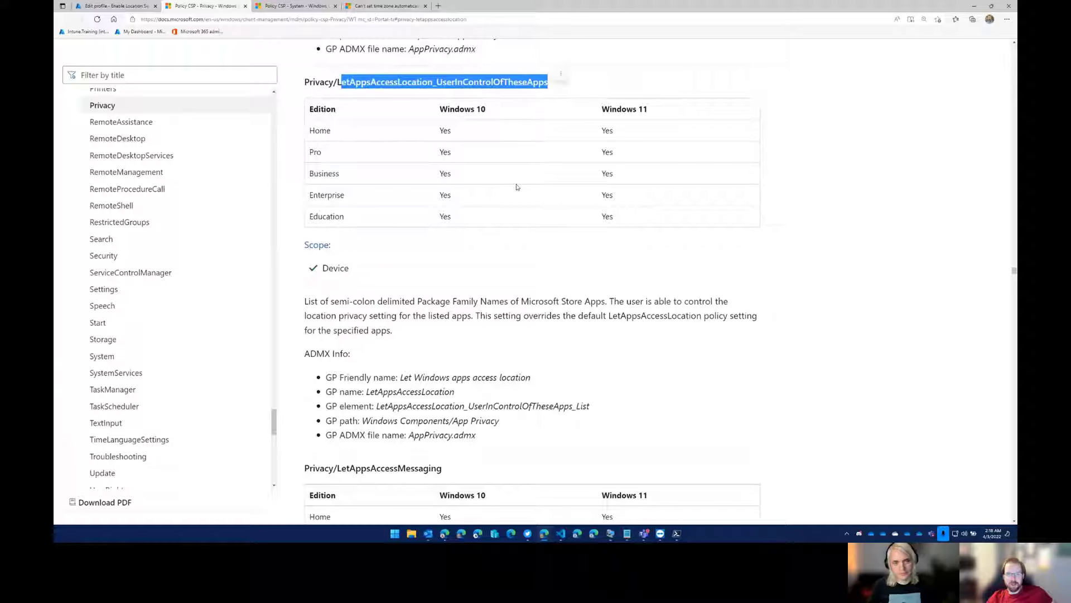
Read the LetAppsAccessLocation_UserInControlOfTheseApps description, highlighting its text, and look over the LetAppsAccessMessaging section that follows.
{"action": "scroll", "coordinate": [472, 240], "scroll_direction": "down", "scroll_amount": 1}
{"action": "left_click_drag", "start_coordinate": [500, 231], "coordinate": [584, 274]}
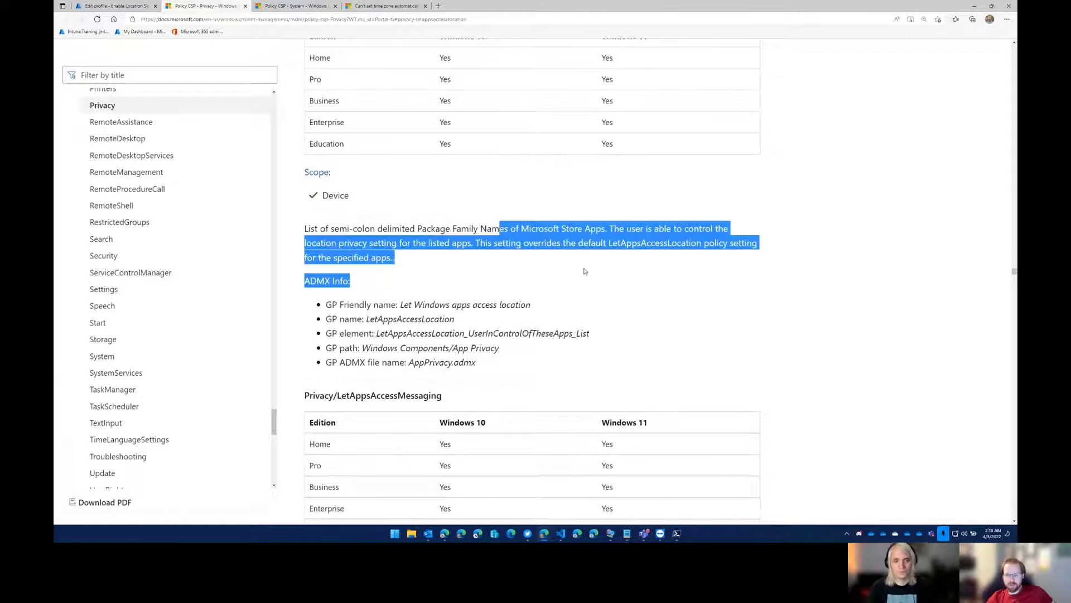
{"action": "left_click", "coordinate": [571, 306]}
{"action": "scroll", "coordinate": [528, 347], "scroll_direction": "down", "scroll_amount": 5}
{"action": "scroll", "coordinate": [485, 350], "scroll_direction": "down", "scroll_amount": 4}
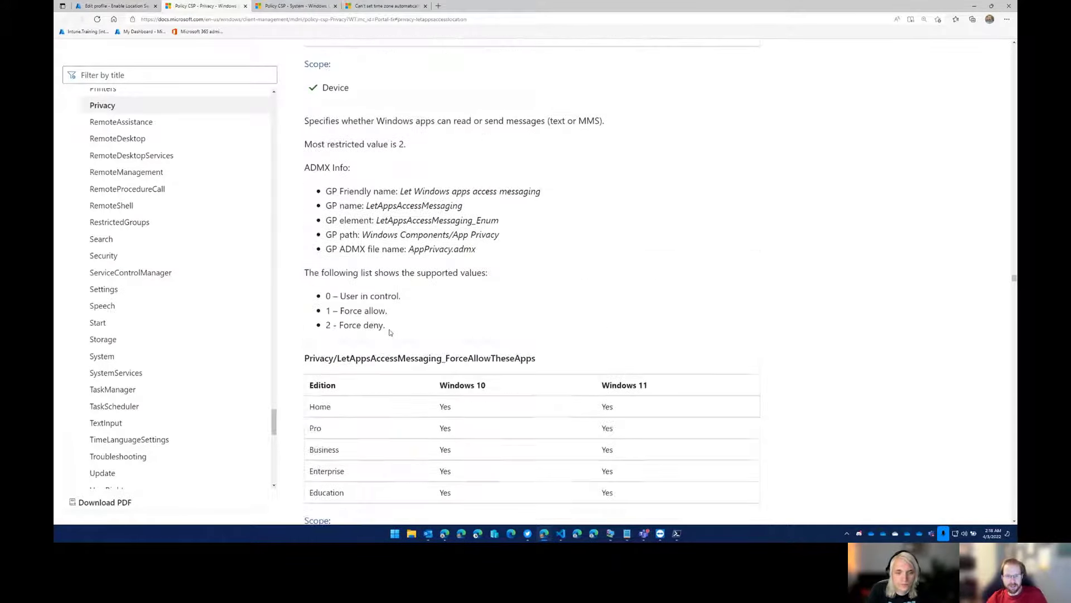
{"action": "scroll", "coordinate": [480, 289], "scroll_direction": "up", "scroll_amount": 4}
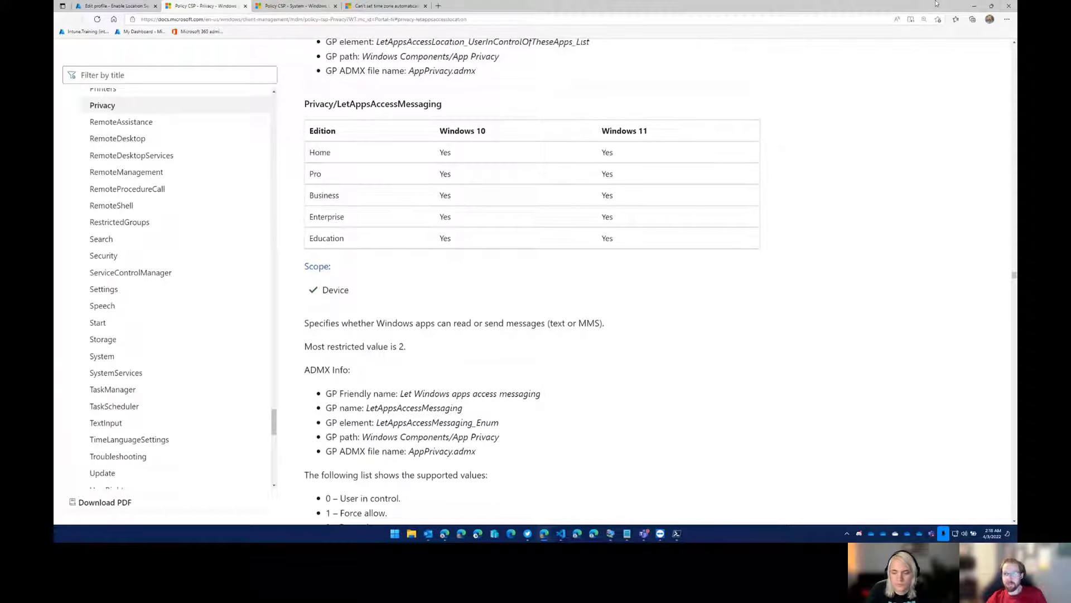
Return to the remote session's Location settings and test Camera's location access by turning it on and off again.
{"action": "left_click", "coordinate": [974, 6]}
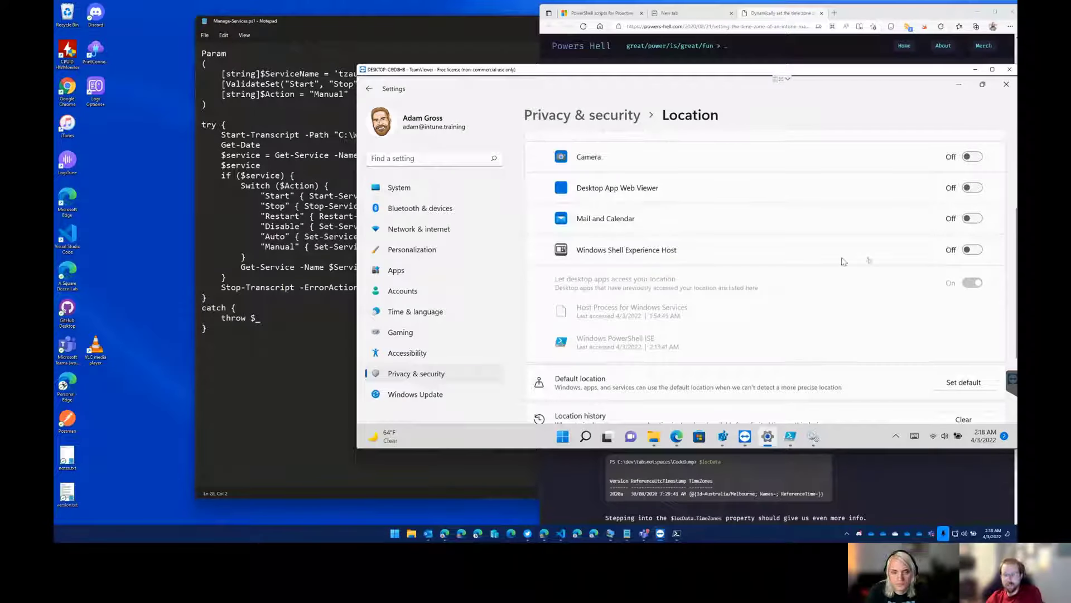
{"action": "left_click", "coordinate": [970, 160]}
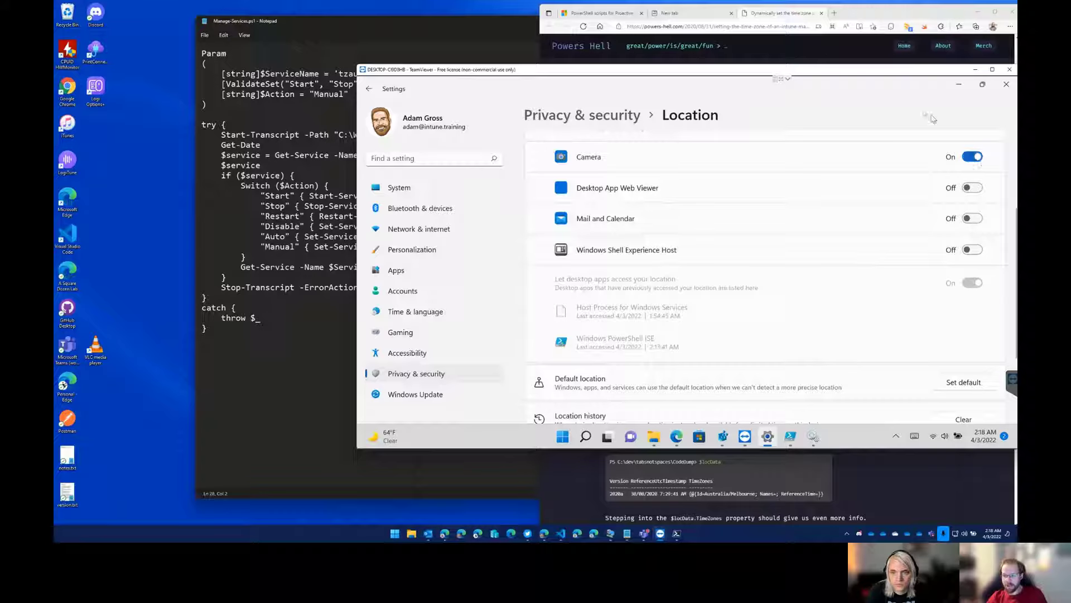
{"action": "left_click_drag", "start_coordinate": [884, 76], "coordinate": [800, 77]}
{"action": "scroll", "coordinate": [849, 215], "scroll_direction": "up", "scroll_amount": 3}
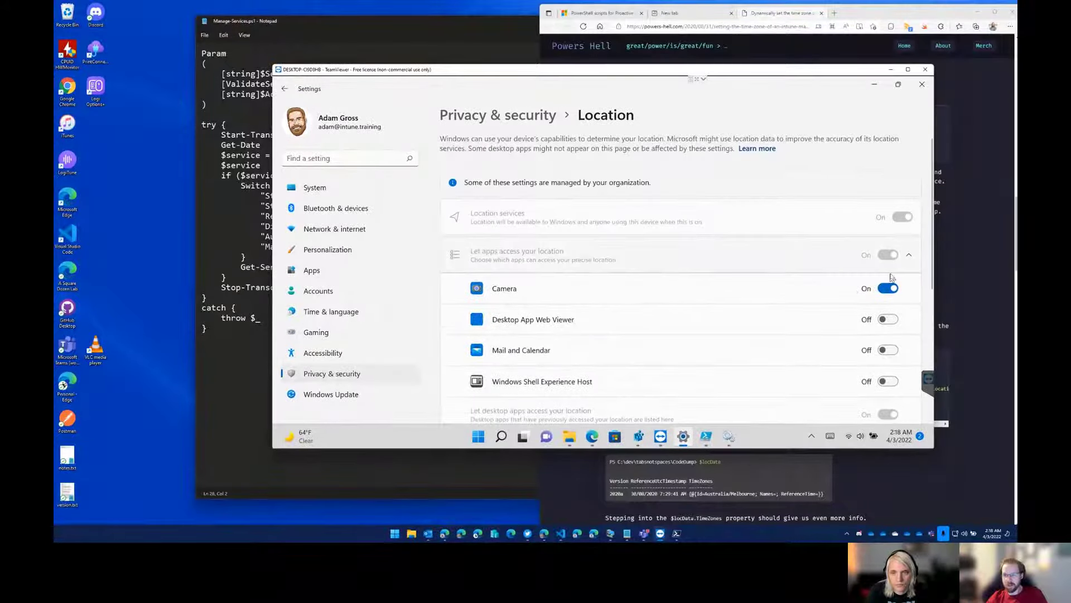
{"action": "left_click", "coordinate": [888, 290]}
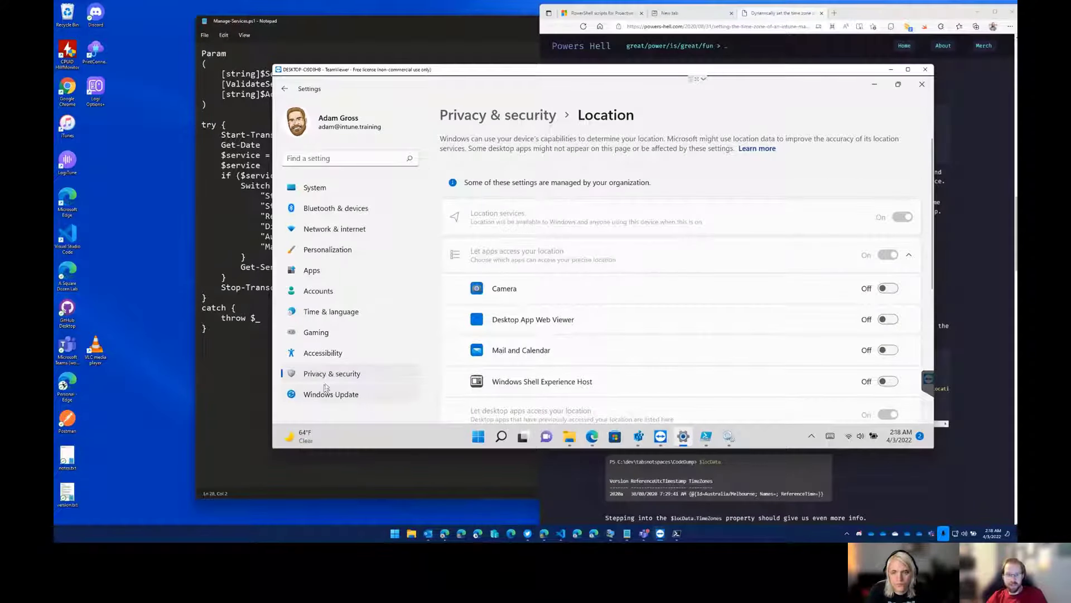
Open the remote device's Date & time settings and check the time zone options.
{"action": "left_click", "coordinate": [326, 319]}
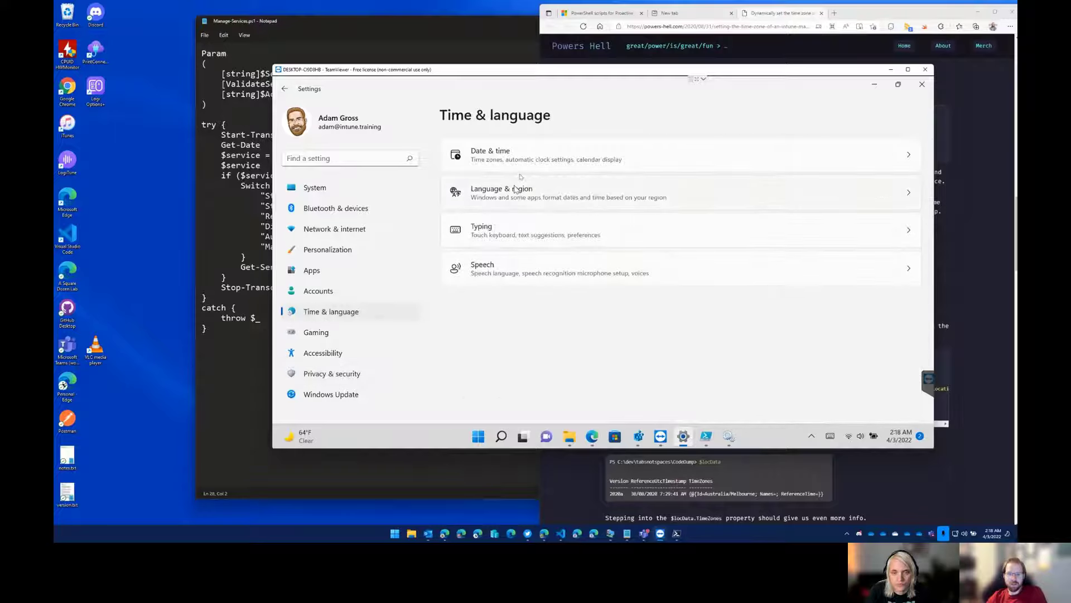
{"action": "left_click", "coordinate": [524, 159]}
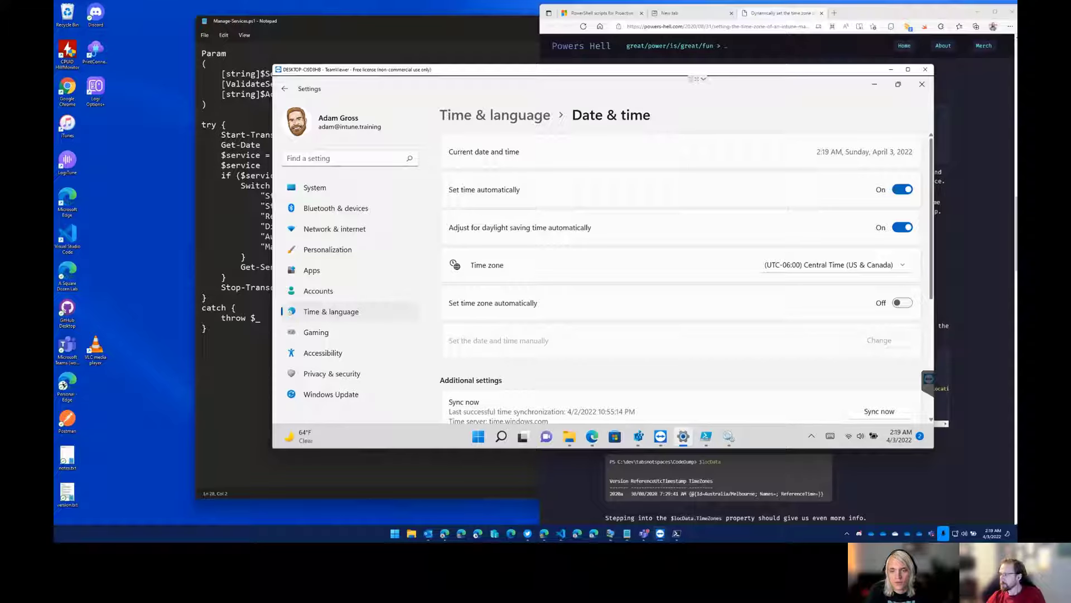
{"action": "mouse_move", "coordinate": [665, 532]}
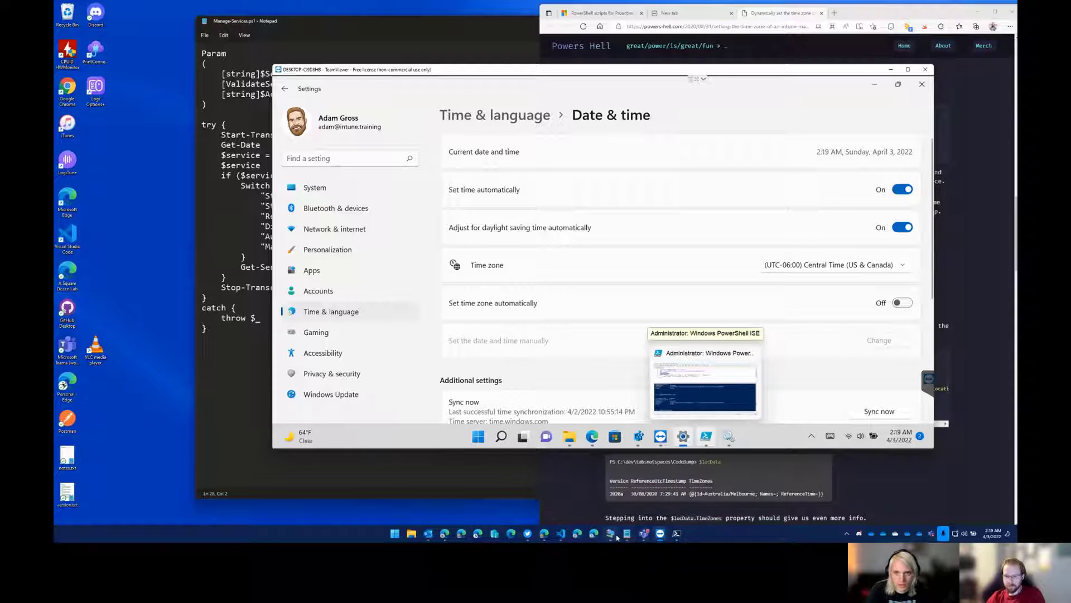
{"action": "left_click", "coordinate": [616, 535]}
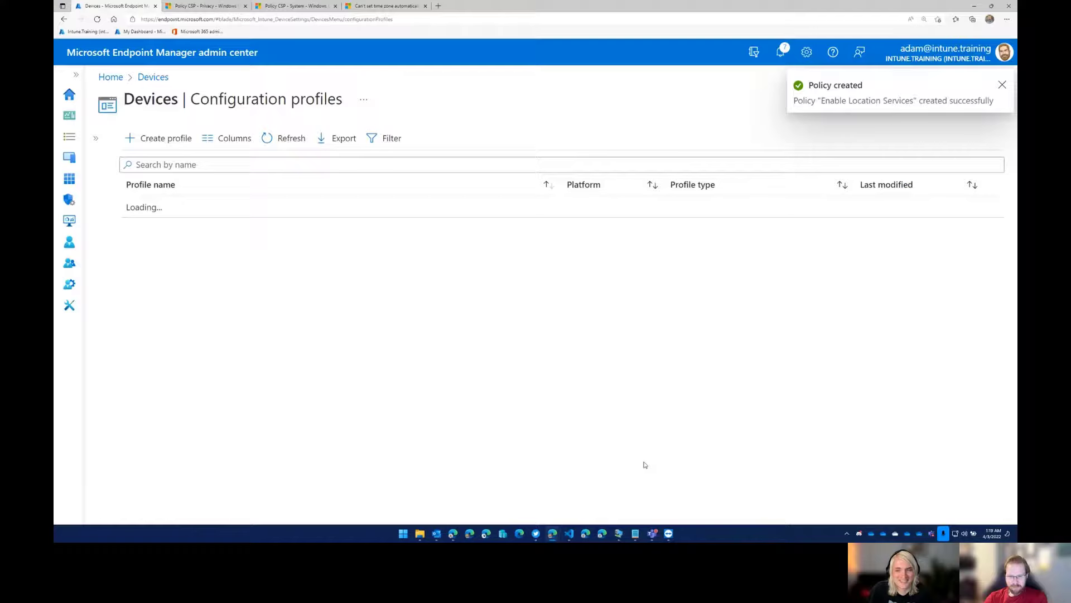
Switch to the TeamViewer session, bring up Registry Editor and check AllowLocation and its key path under PolicyManager\current\device\System.
{"action": "mouse_move", "coordinate": [671, 534]}
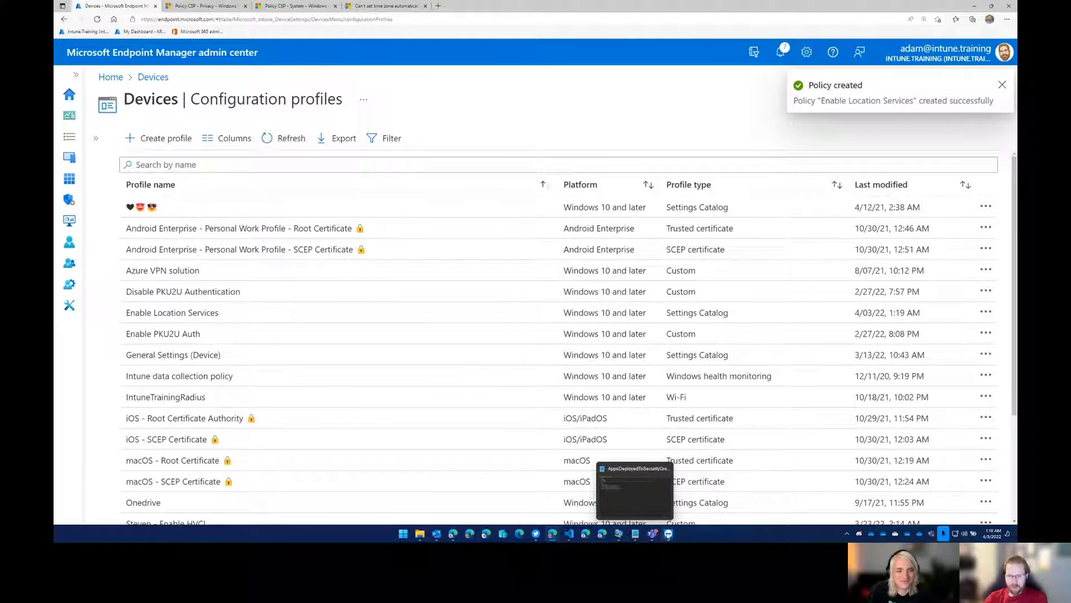
{"action": "left_click", "coordinate": [695, 494]}
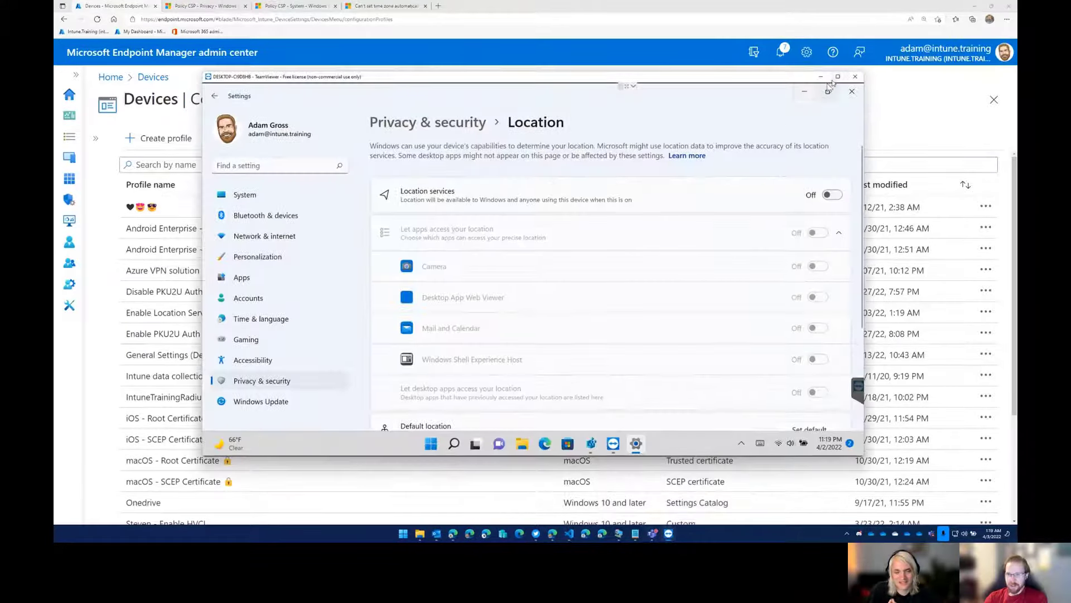
{"action": "left_click", "coordinate": [803, 91]}
{"action": "left_click", "coordinate": [592, 444]}
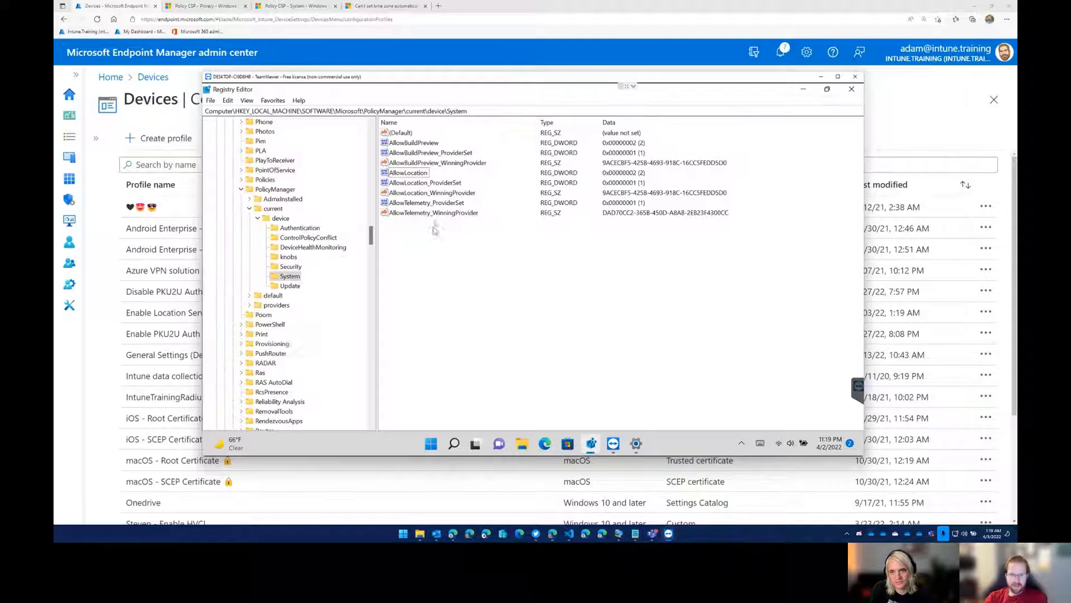
{"action": "left_click", "coordinate": [420, 173]}
{"action": "left_click", "coordinate": [489, 111]}
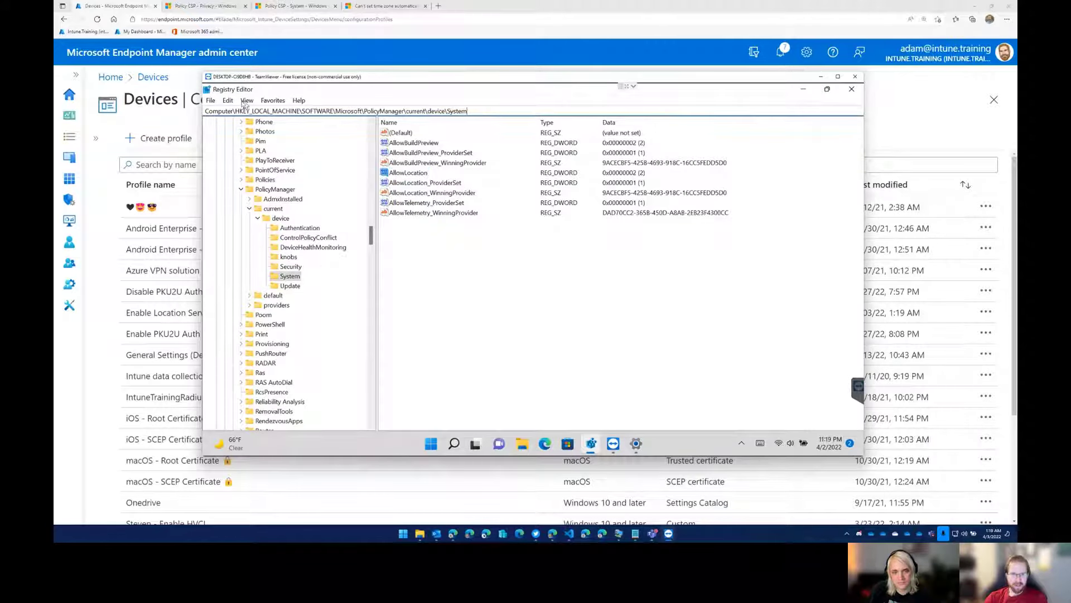
{"action": "left_click_drag", "start_coordinate": [365, 111], "coordinate": [481, 111]}
{"action": "left_click", "coordinate": [507, 112]}
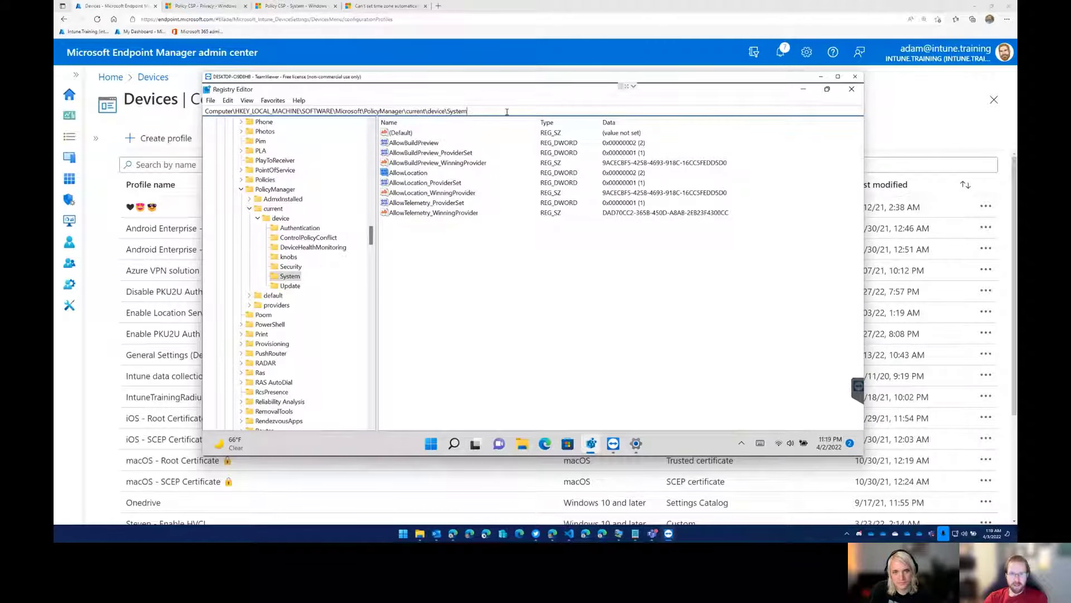
Refresh the registry view of the System key and examine the AllowLocation value.
{"action": "left_click", "coordinate": [419, 173]}
{"action": "key", "text": "F5"}
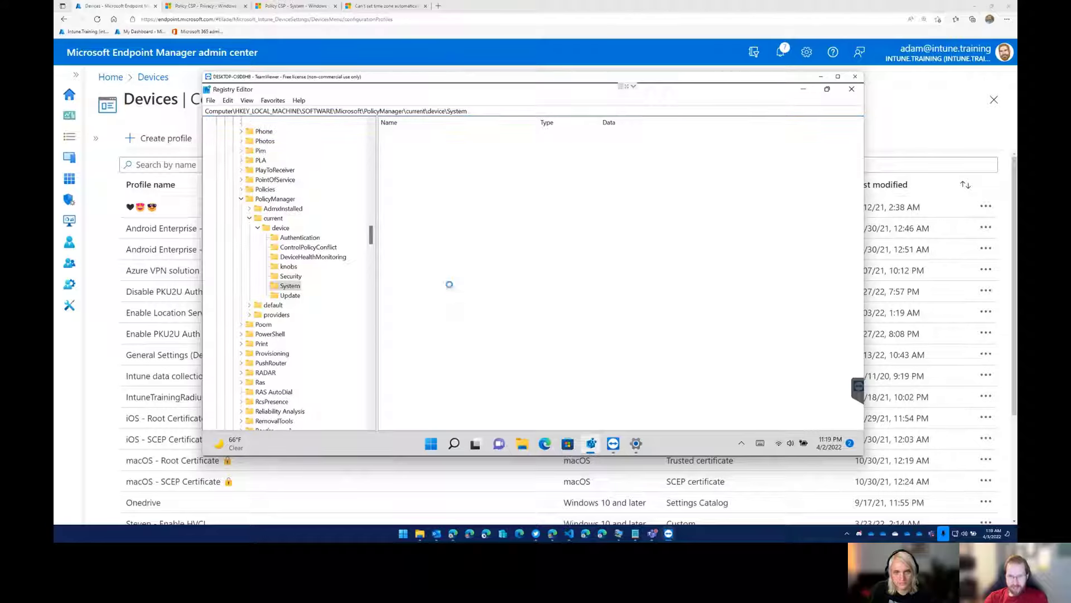
{"action": "left_click", "coordinate": [409, 174]}
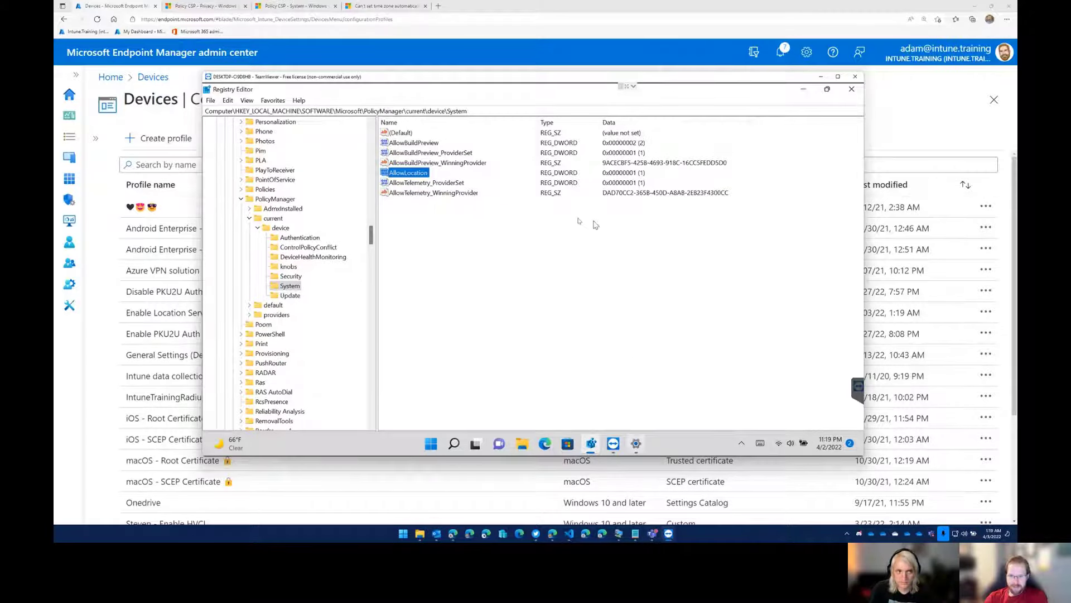
Check the Location services state in the remote Settings window, and open the Accounts settings.
{"action": "left_click", "coordinate": [636, 443]}
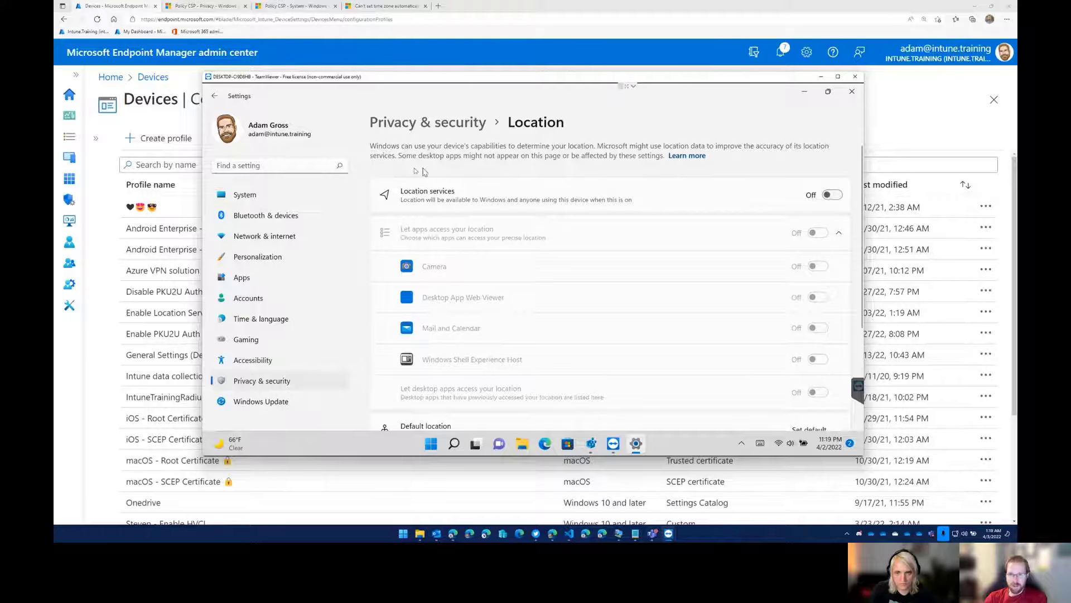
{"action": "left_click", "coordinate": [802, 94]}
{"action": "left_click", "coordinate": [636, 444]}
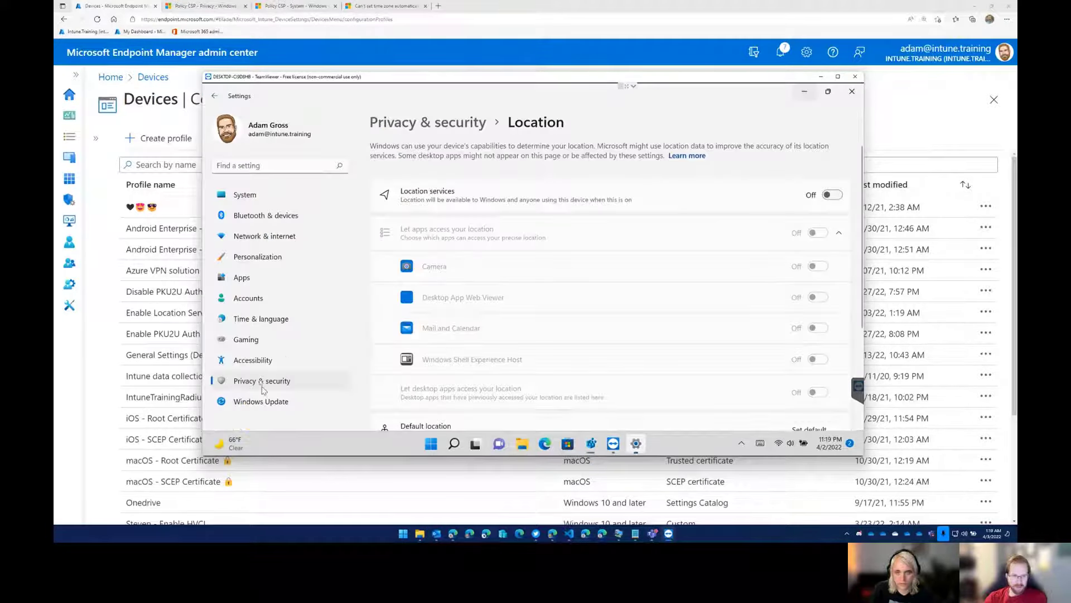
{"action": "left_click", "coordinate": [248, 299]}
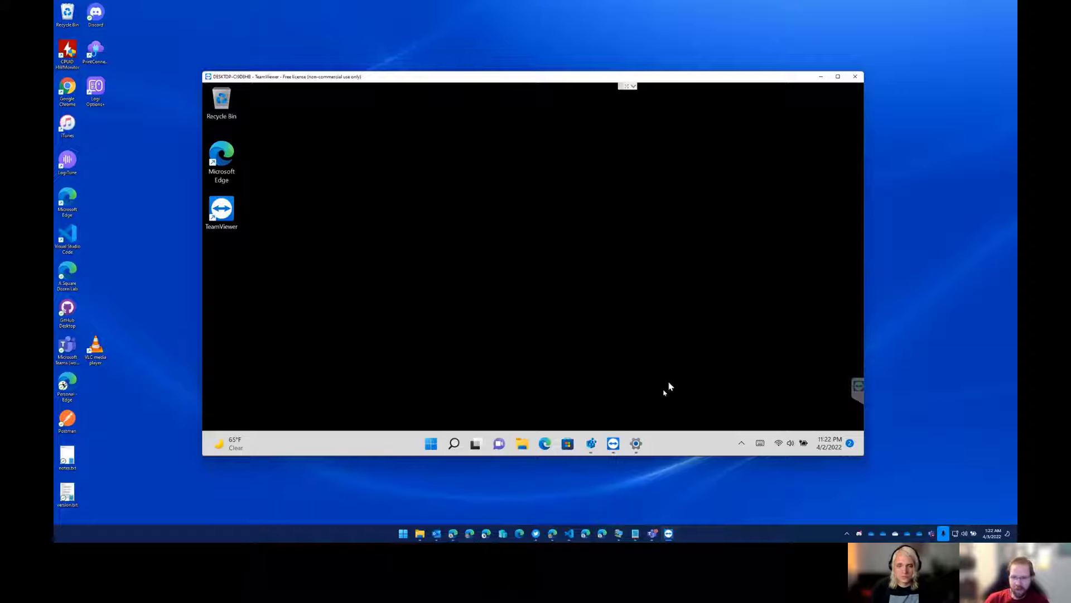
Check the remote device's Location settings for organization-managed toggles, and inspect the AllowLocation value in Registry Editor.
{"action": "mouse_move", "coordinate": [636, 444]}
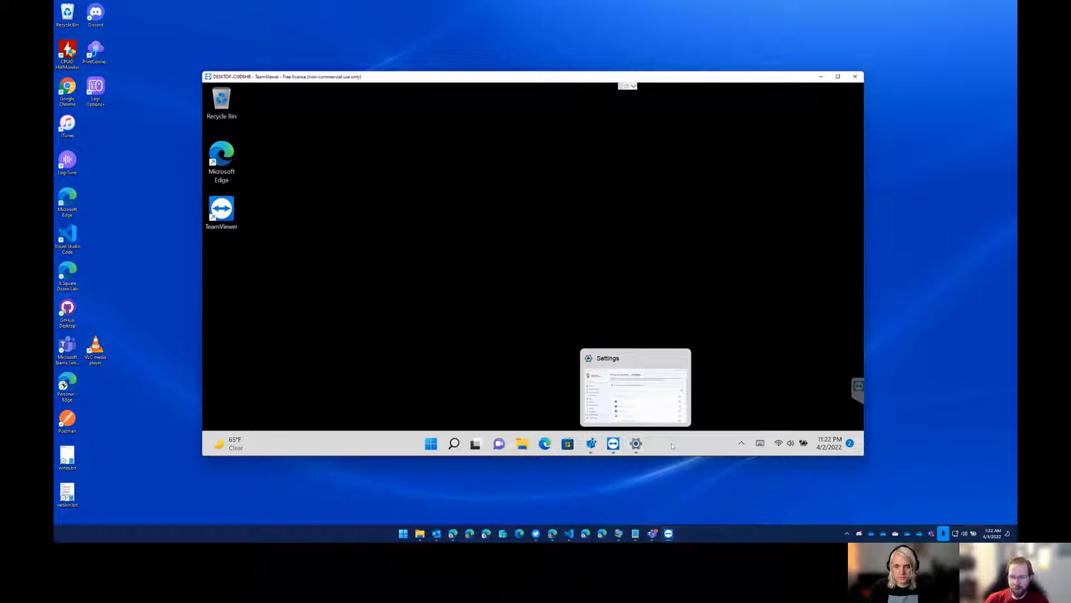
{"action": "left_click", "coordinate": [643, 448]}
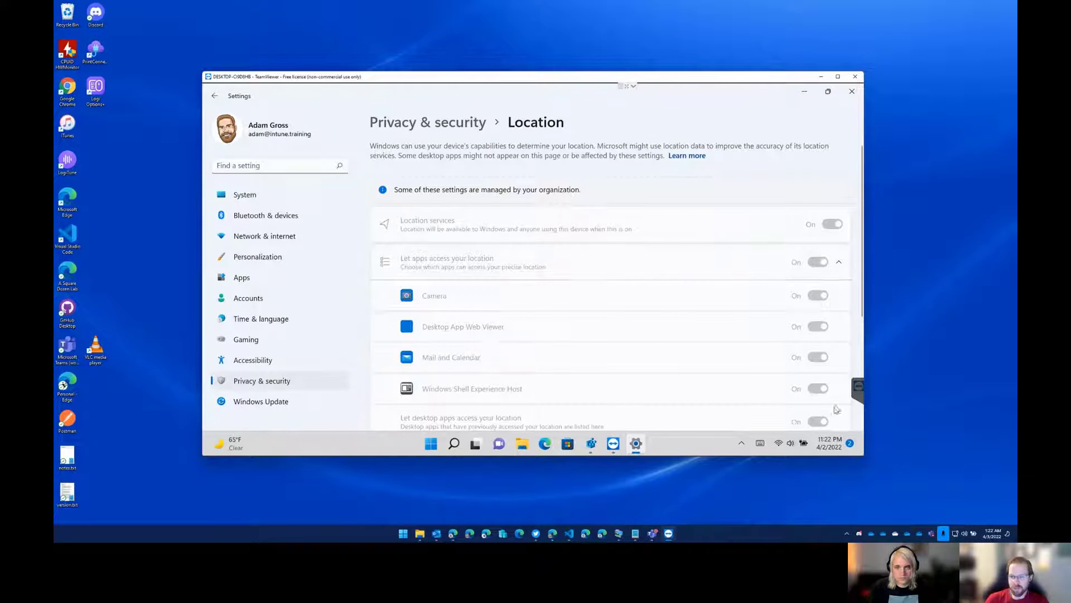
{"action": "scroll", "coordinate": [831, 416], "scroll_direction": "down", "scroll_amount": 1}
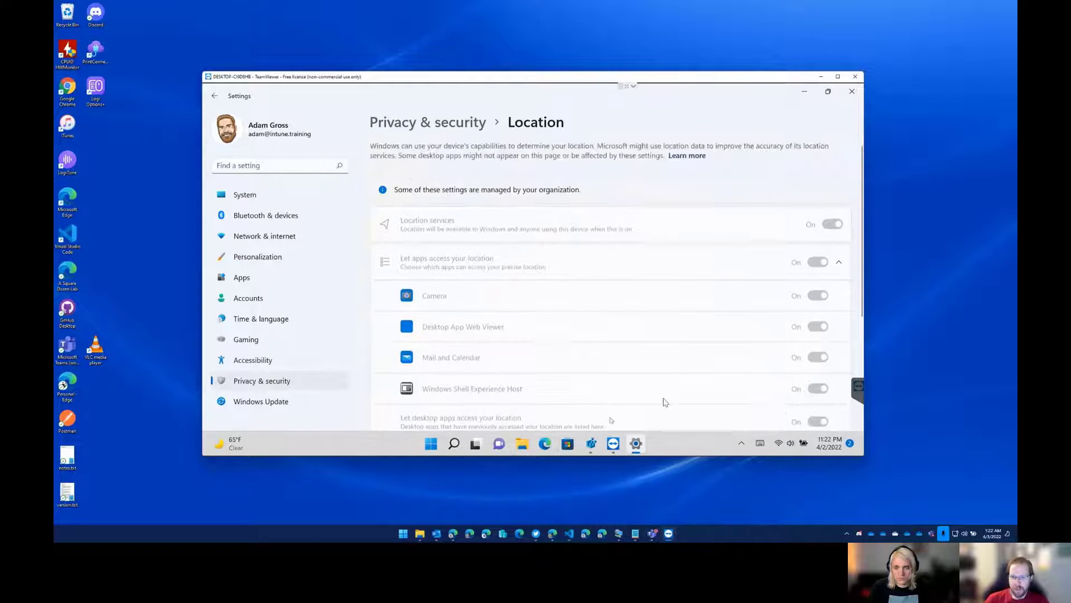
{"action": "left_click", "coordinate": [591, 443]}
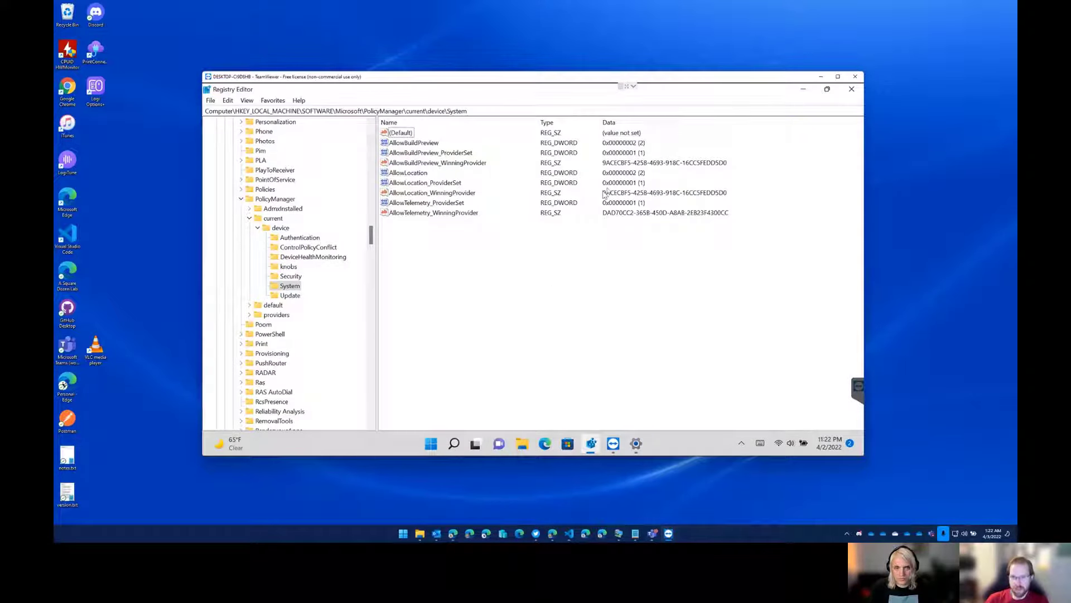
{"action": "left_click", "coordinate": [428, 174]}
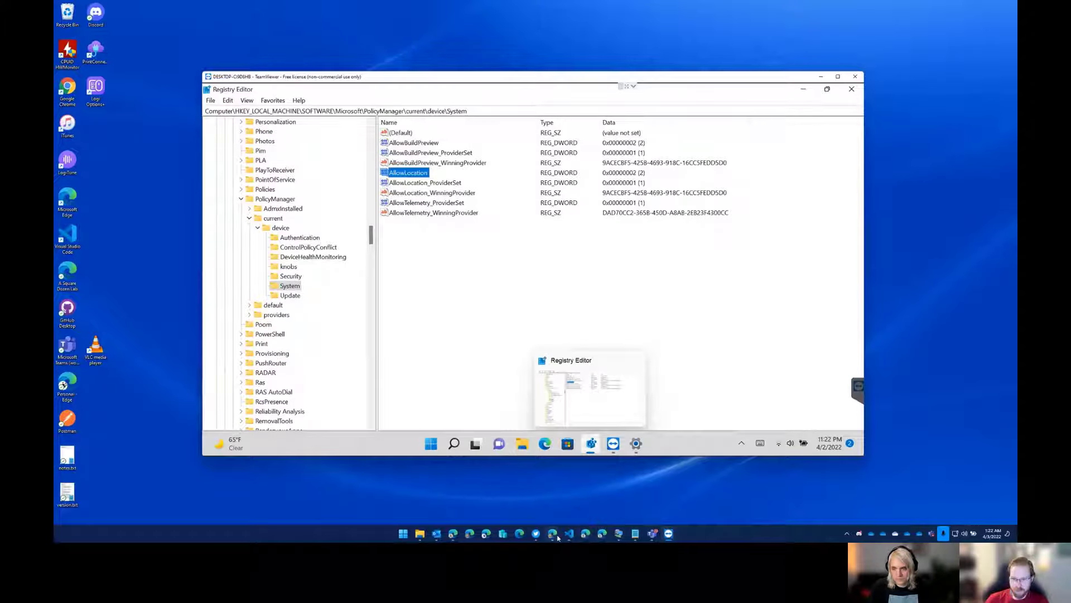
Switch to the Policy CSP - System documentation in the browser and search the page for "location" to find System/AllowLocation.
{"action": "mouse_move", "coordinate": [553, 533]}
{"action": "left_click", "coordinate": [510, 491]}
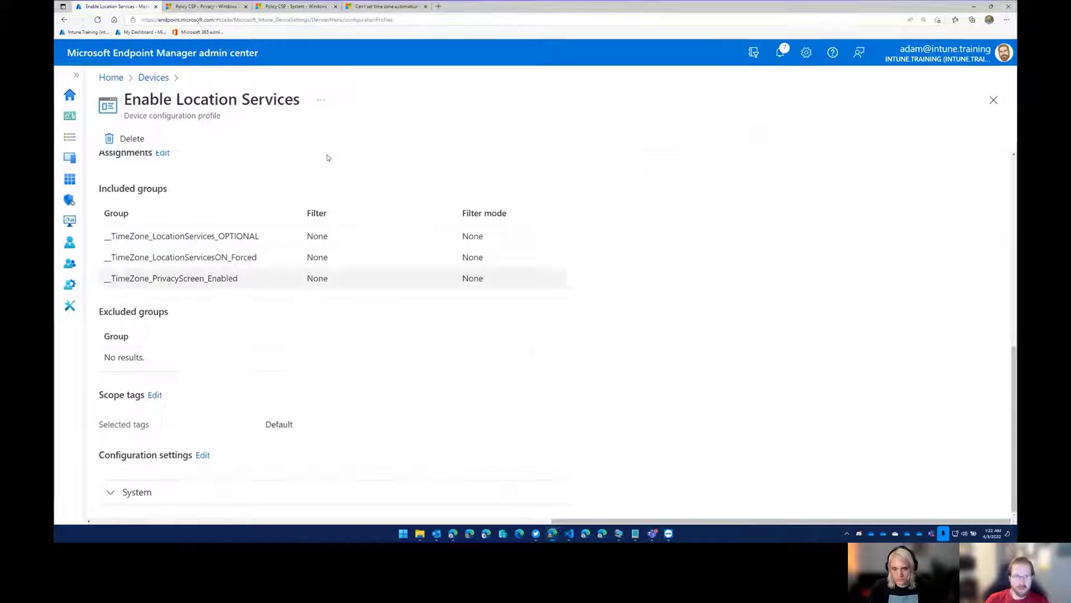
{"action": "left_click", "coordinate": [296, 6]}
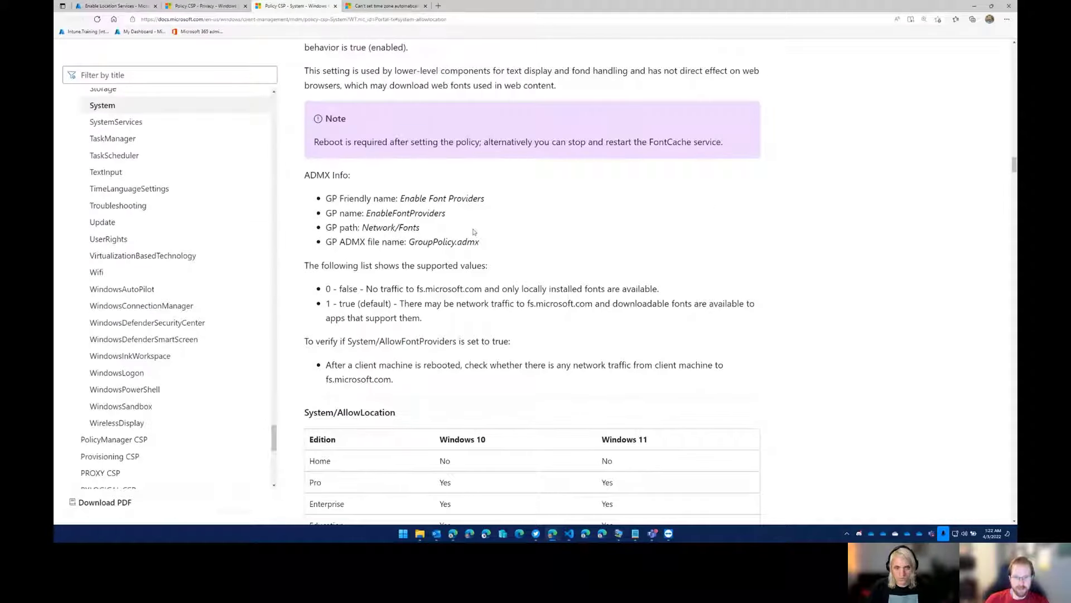
{"action": "scroll", "coordinate": [473, 231], "scroll_direction": "up", "scroll_amount": 8}
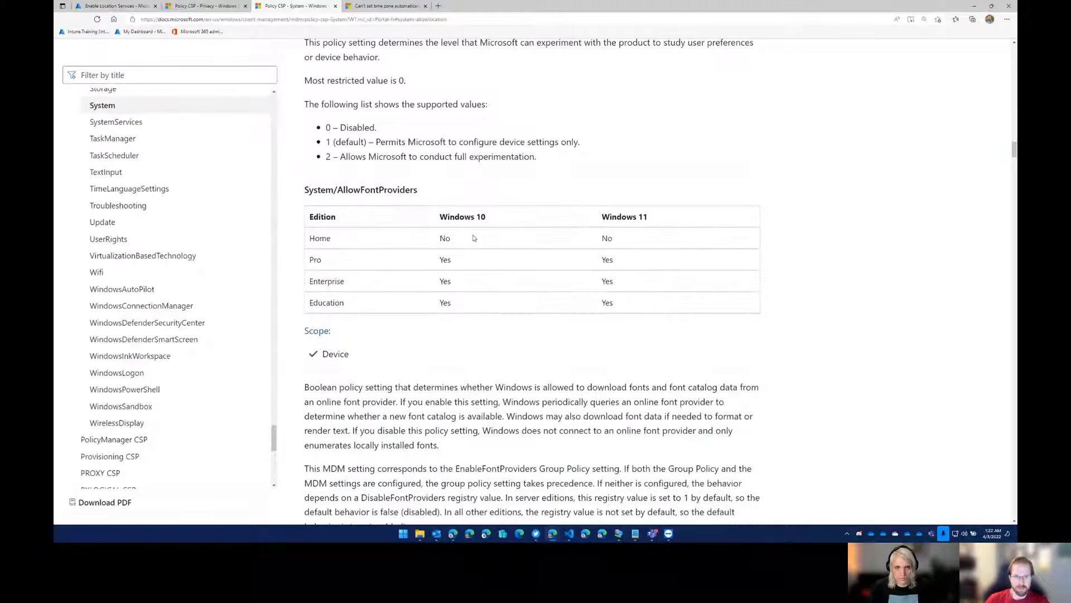
{"action": "scroll", "coordinate": [473, 237], "scroll_direction": "up", "scroll_amount": 1}
{"action": "key", "text": "ctrl+f"}
{"action": "type", "text": "location"}
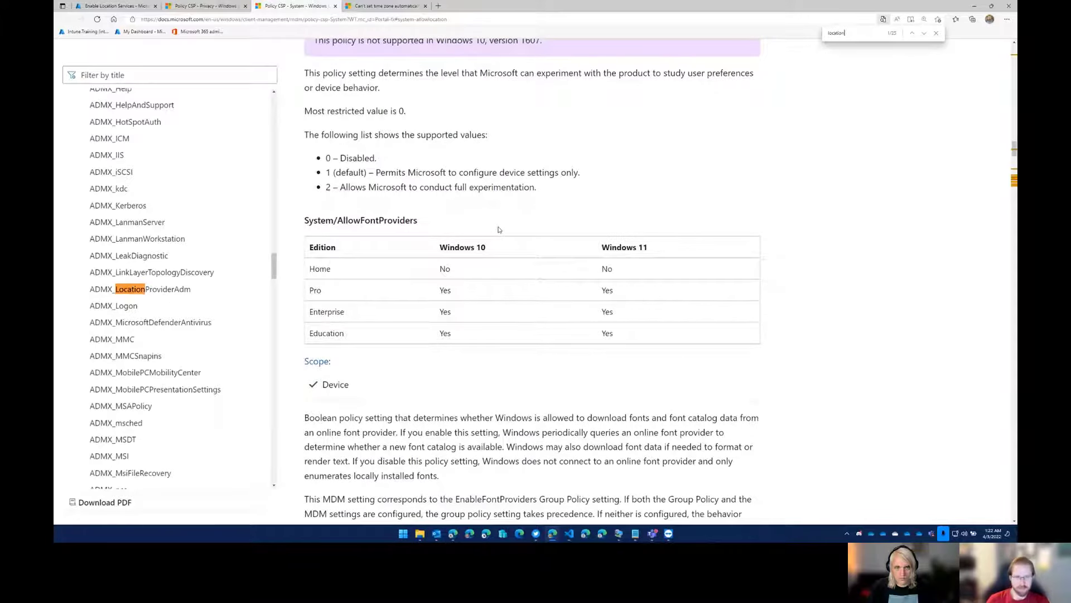
{"action": "left_click", "coordinate": [925, 34]}
{"action": "left_click", "coordinate": [366, 281]}
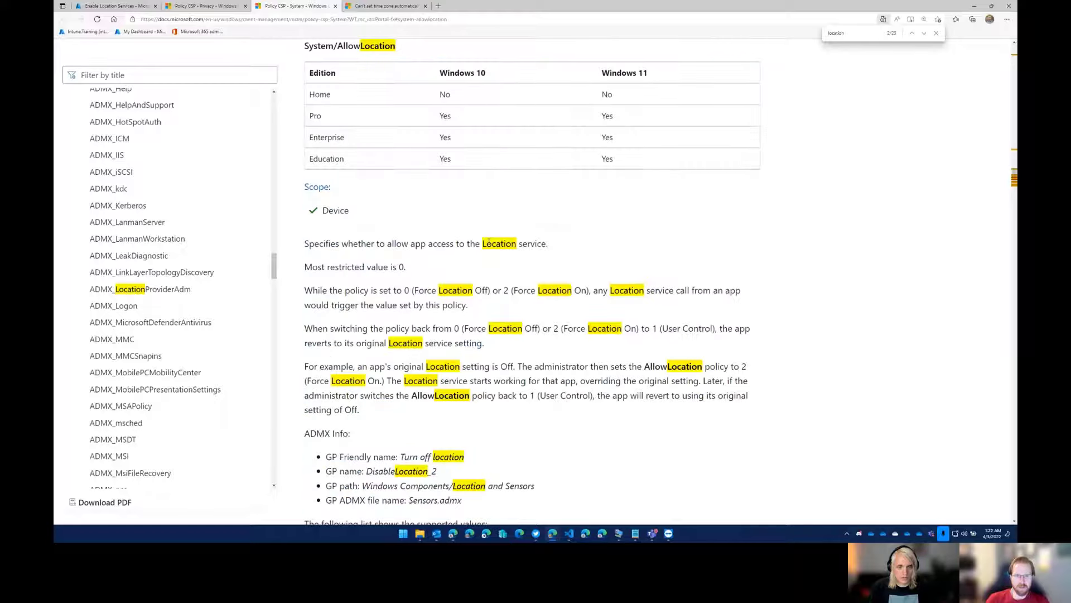
{"action": "left_click", "coordinate": [936, 33]}
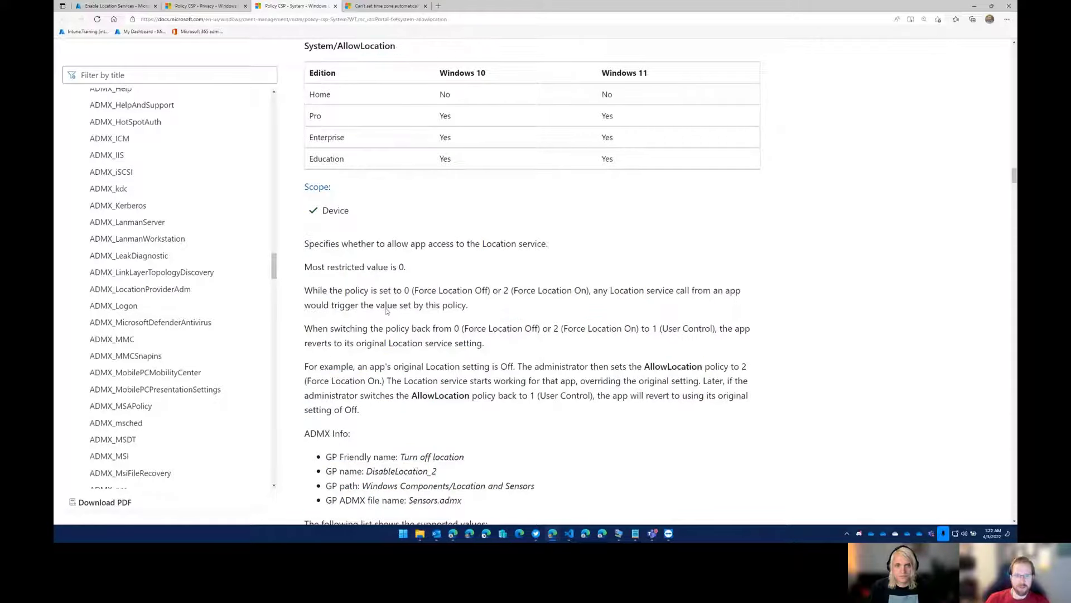
Read the AllowLocation policy description, examining the Force Location Off, Force Location On and User Control values and how switching between them behaves.
{"action": "scroll", "coordinate": [338, 310], "scroll_direction": "down", "scroll_amount": 2}
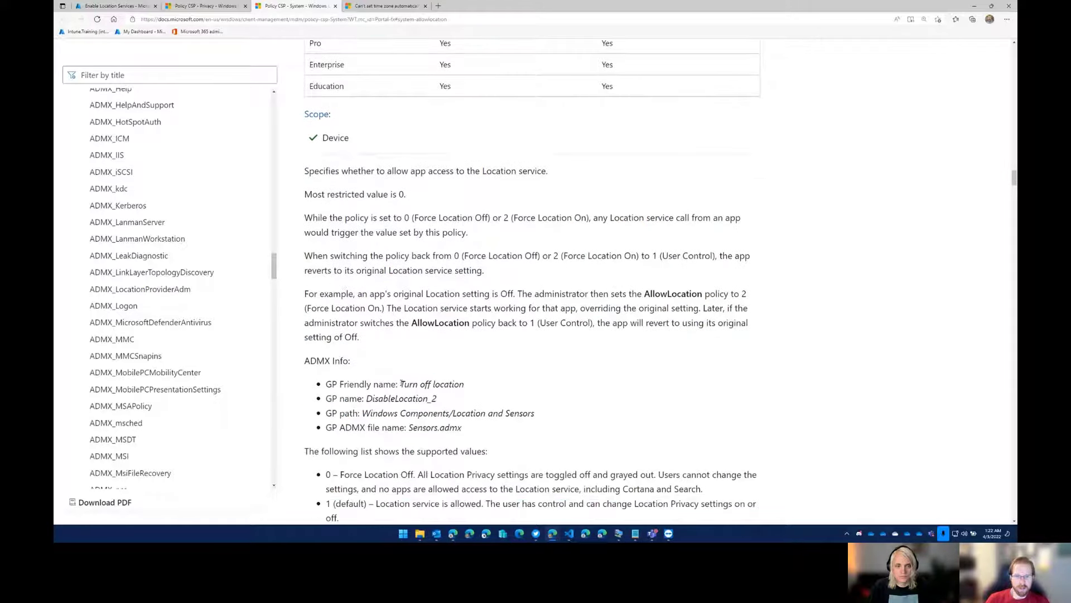
{"action": "scroll", "coordinate": [401, 384], "scroll_direction": "down", "scroll_amount": 2}
{"action": "left_click_drag", "start_coordinate": [312, 146], "coordinate": [486, 165]}
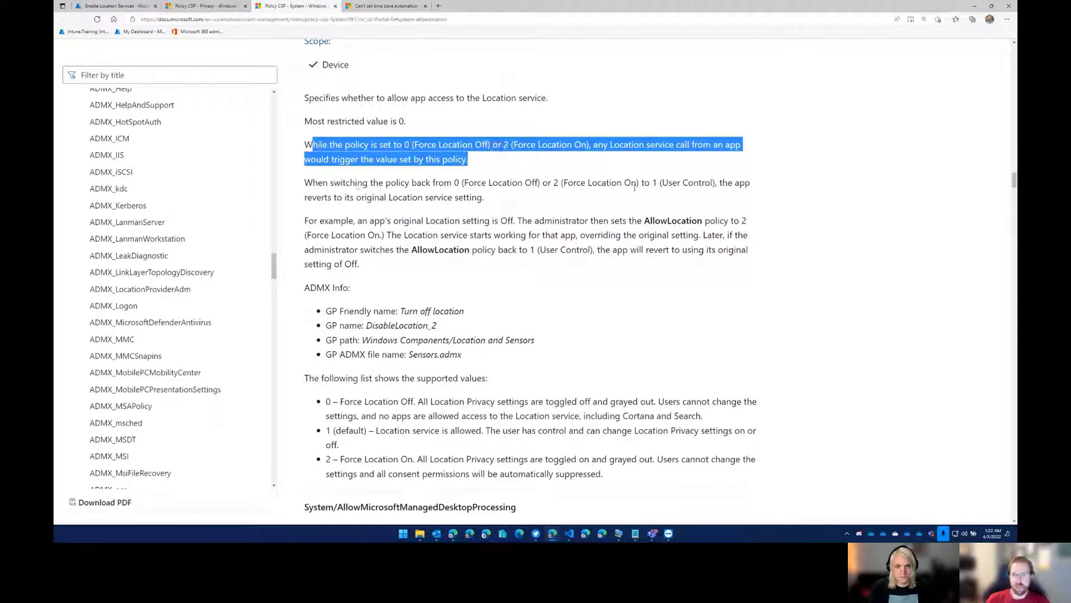
{"action": "left_click_drag", "start_coordinate": [537, 183], "coordinate": [650, 184]}
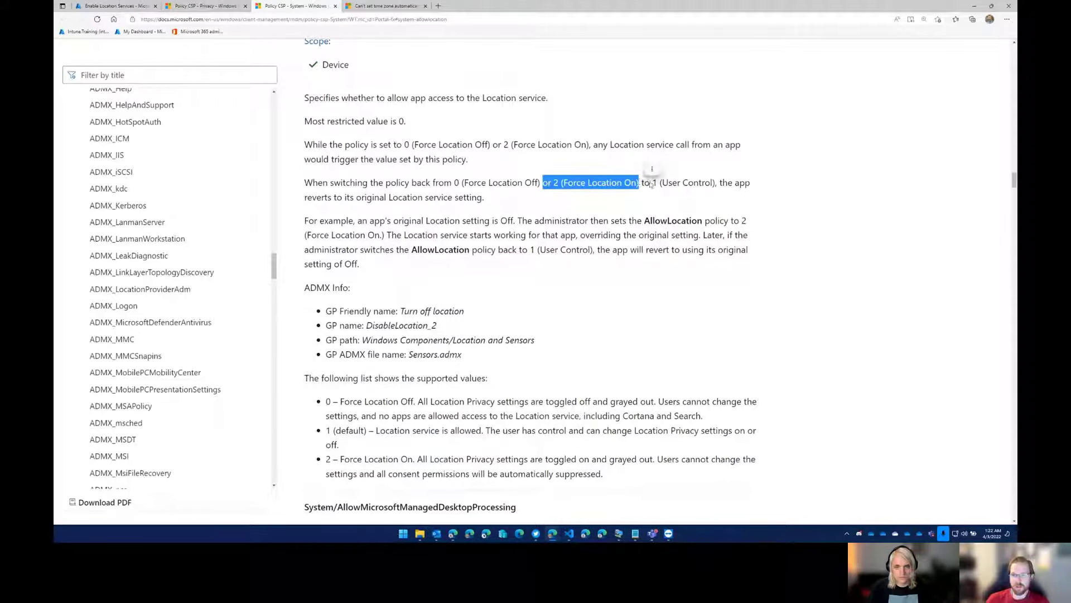
{"action": "left_click", "coordinate": [655, 183]}
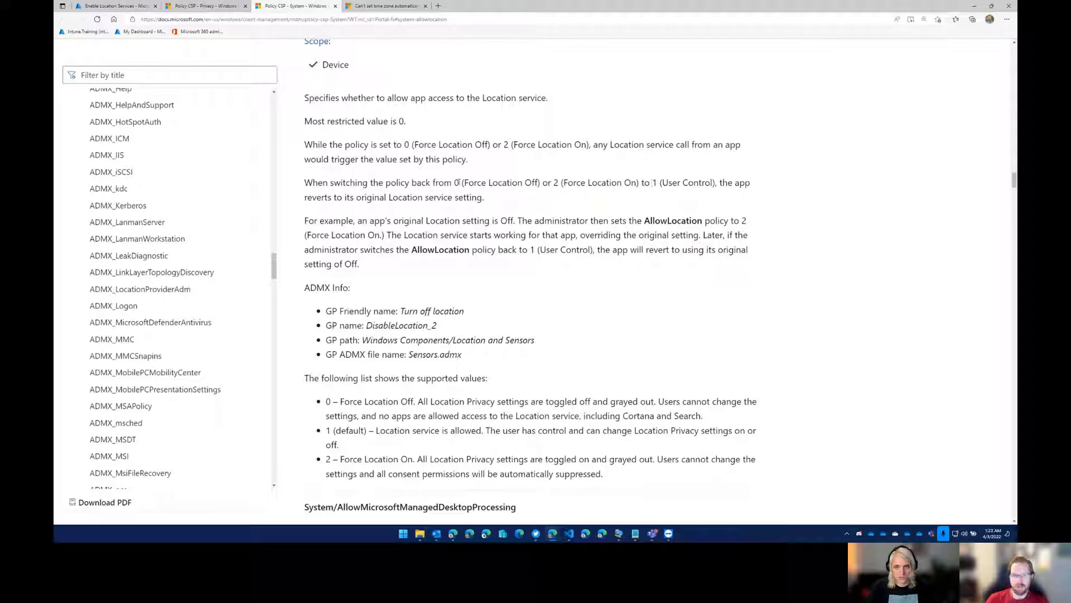
{"action": "left_click_drag", "start_coordinate": [459, 182], "coordinate": [641, 183]}
{"action": "left_click", "coordinate": [581, 182]}
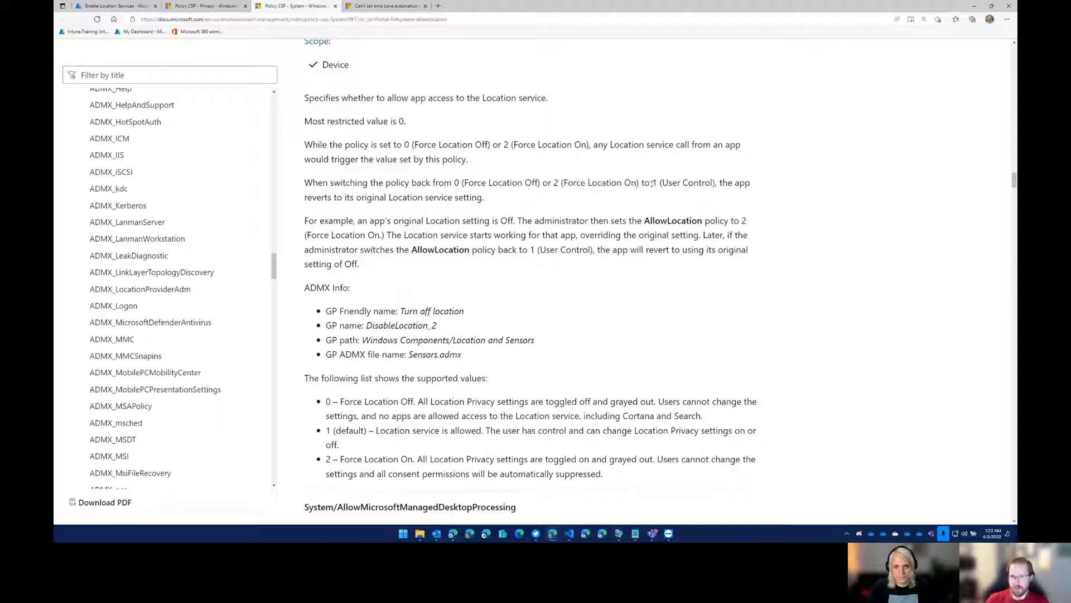
{"action": "left_click_drag", "start_coordinate": [652, 183], "coordinate": [716, 183]}
Return to the remote session and open the management info of the connected work or school account in the Accounts settings.
{"action": "left_click", "coordinate": [974, 6]}
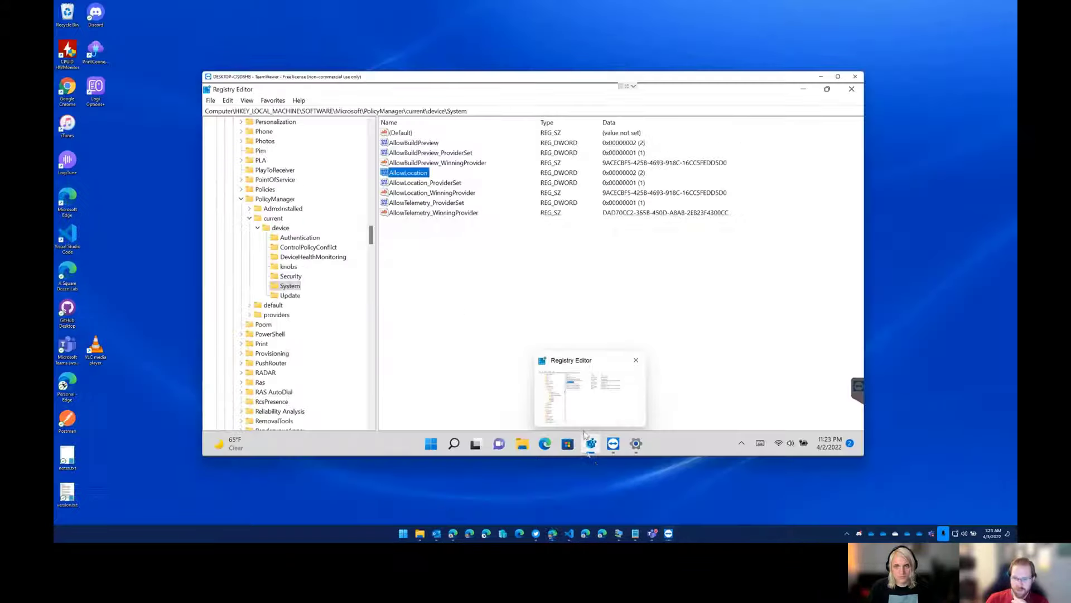
{"action": "left_click", "coordinate": [681, 435]}
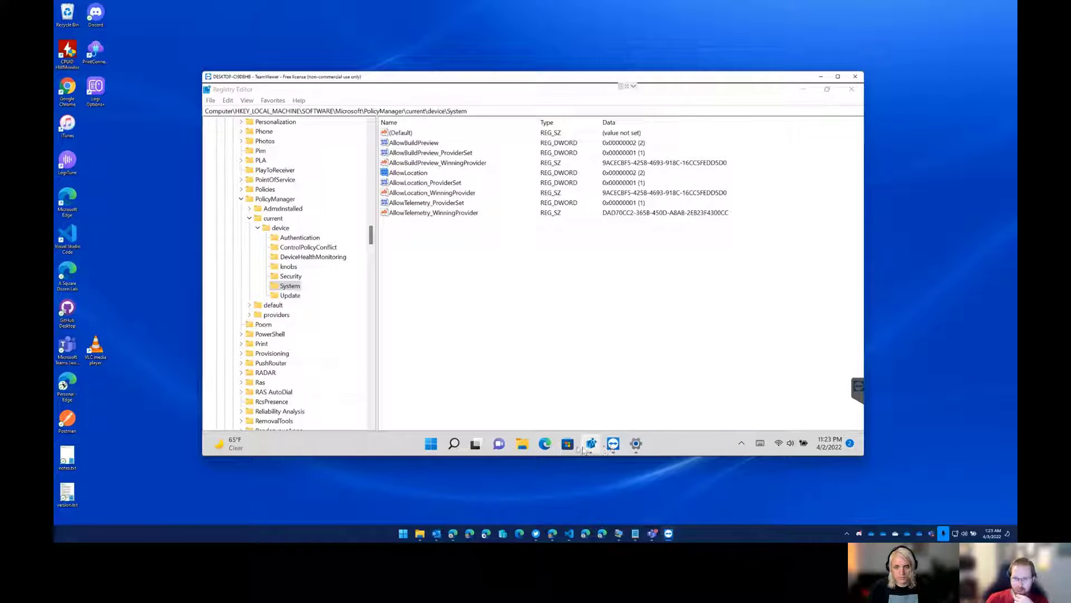
{"action": "left_click", "coordinate": [636, 443]}
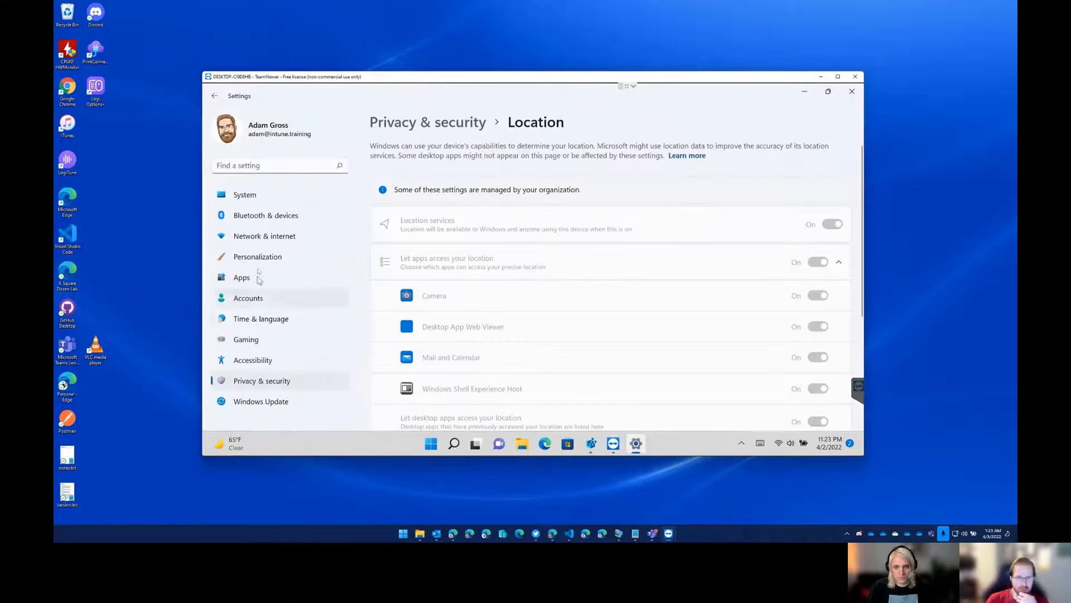
{"action": "left_click", "coordinate": [273, 299]}
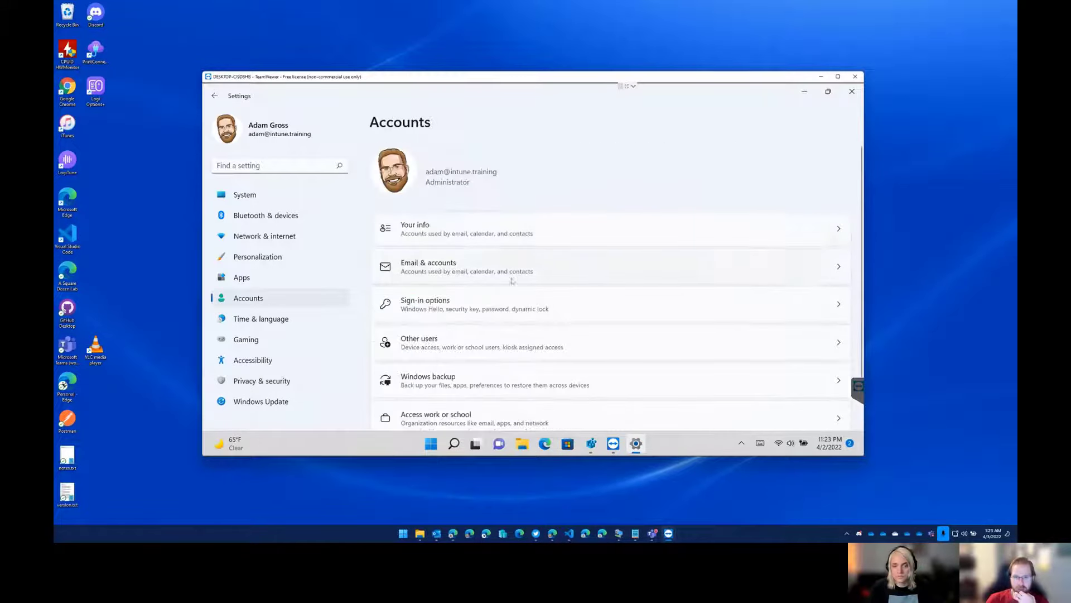
{"action": "left_click", "coordinate": [486, 257]}
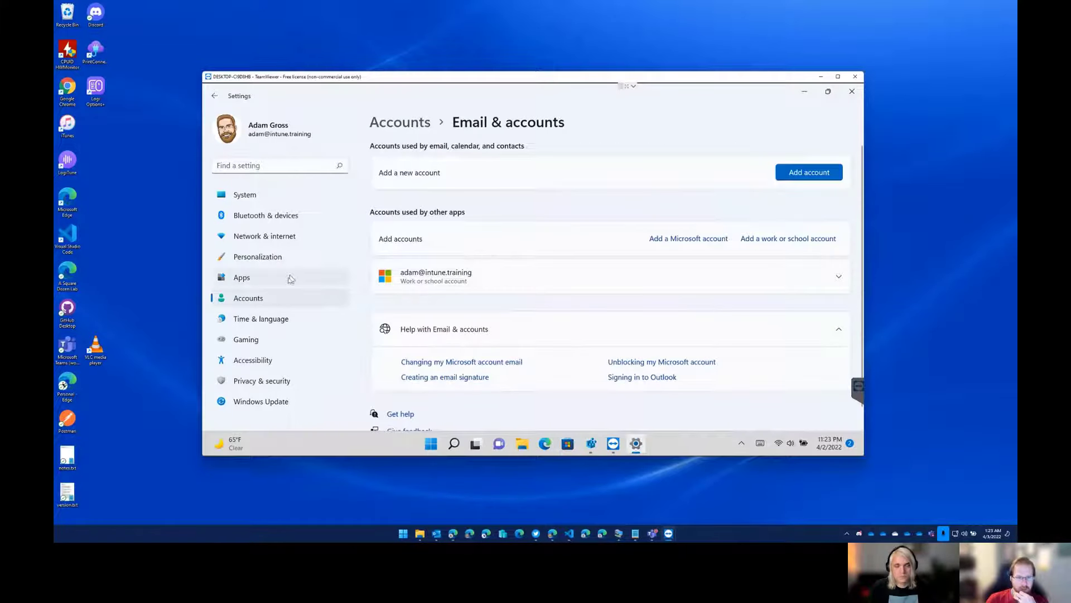
{"action": "left_click", "coordinate": [275, 297]}
{"action": "scroll", "coordinate": [491, 314], "scroll_direction": "down", "scroll_amount": 1}
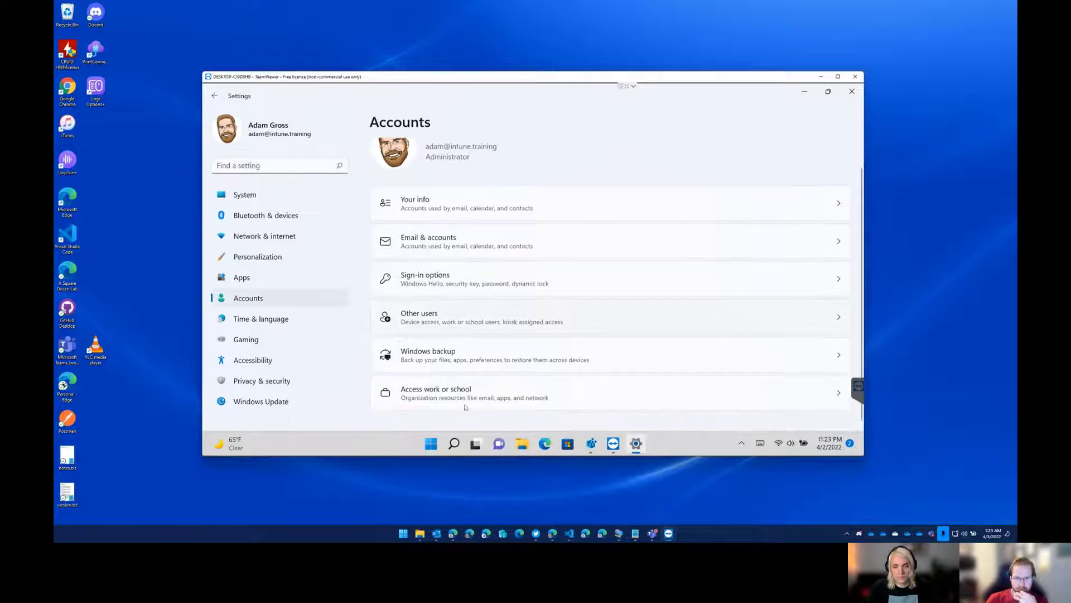
{"action": "left_click", "coordinate": [470, 399]}
{"action": "left_click", "coordinate": [499, 219]}
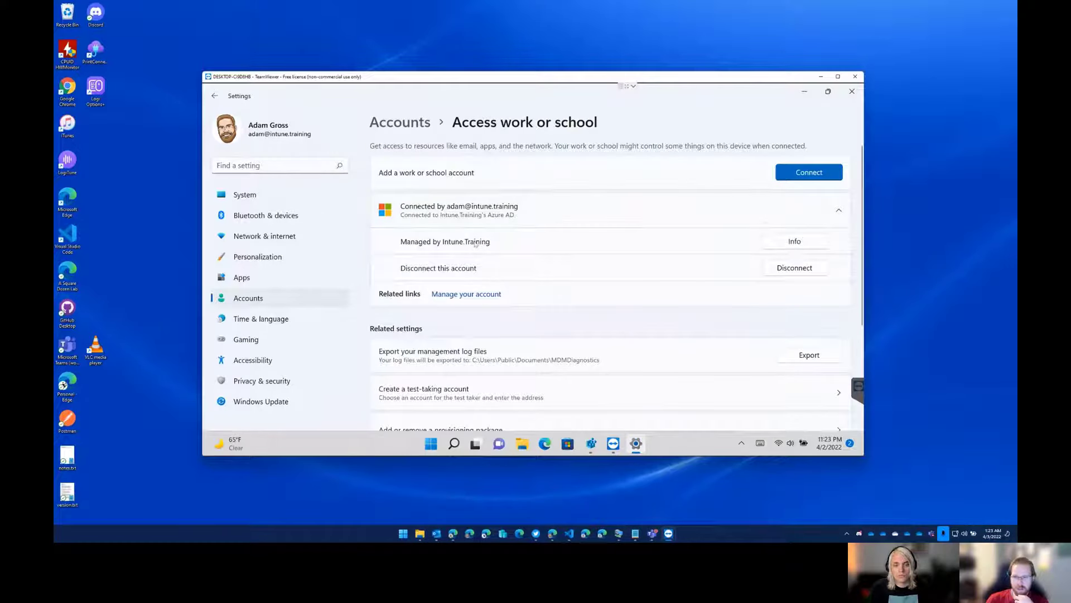
{"action": "left_click", "coordinate": [795, 241]}
Create the advanced diagnostic report and export the management log files to C:\Users\Public\Documents\MDMDiagnostics.
{"action": "scroll", "coordinate": [536, 313], "scroll_direction": "down", "scroll_amount": 5}
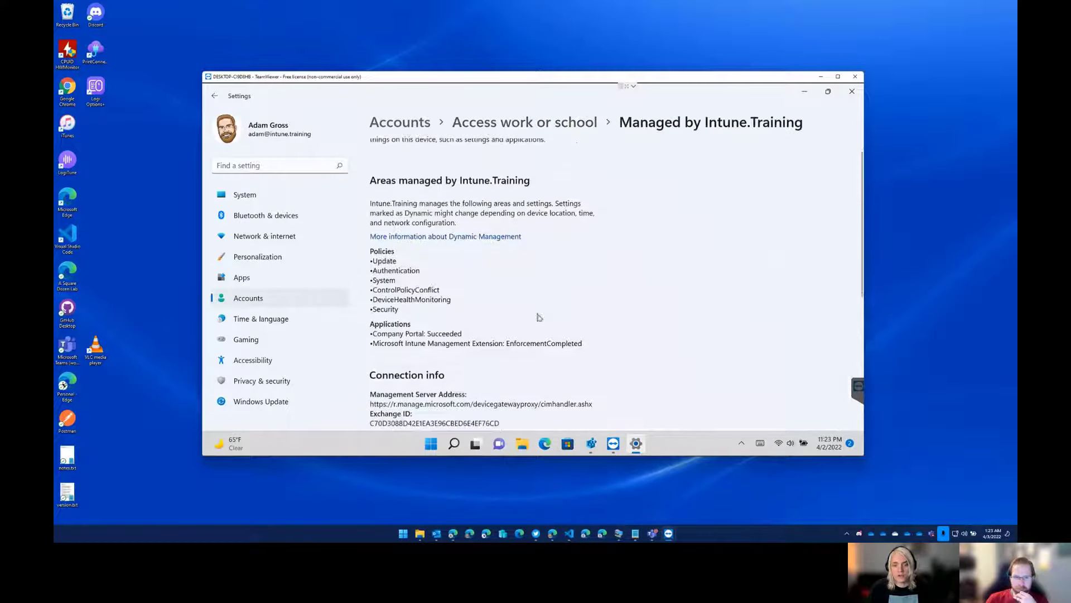
{"action": "left_click", "coordinate": [401, 369]}
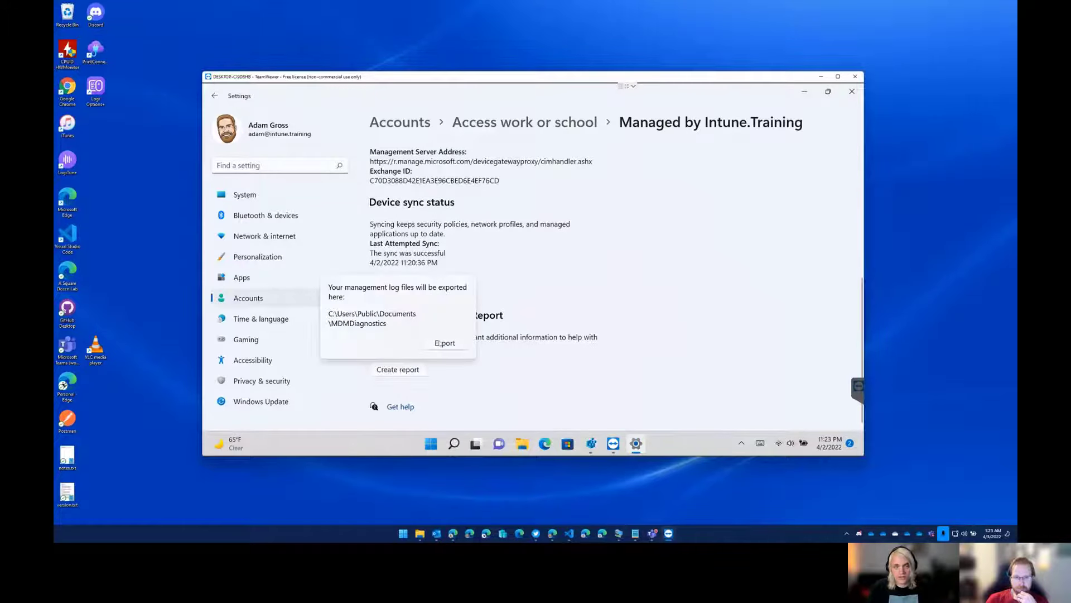
{"action": "left_click", "coordinate": [443, 343]}
Browse to C:\Users\Public\Documents\MDMDiagnostics in File Explorer and open MDMDiagReport.html.
{"action": "left_click", "coordinate": [522, 443]}
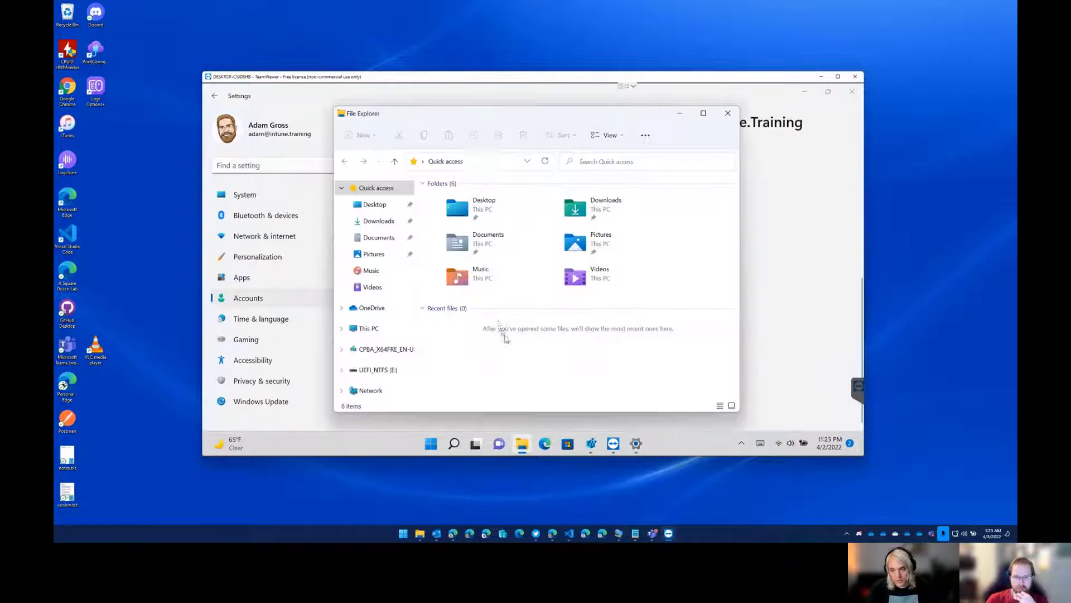
{"action": "left_click", "coordinate": [372, 328]}
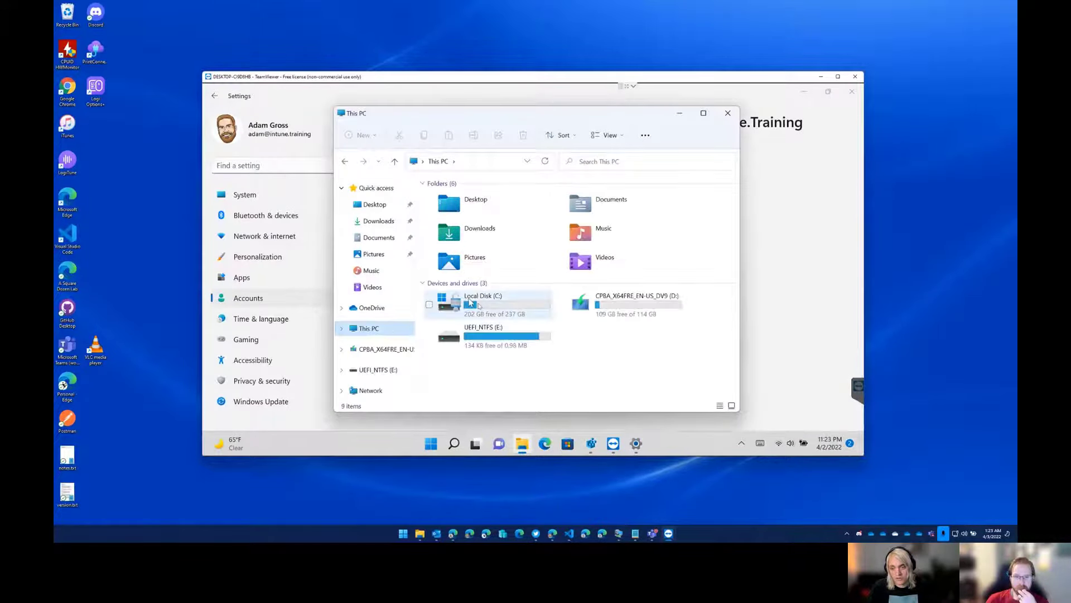
{"action": "double_click", "coordinate": [494, 311]}
{"action": "double_click", "coordinate": [457, 263]}
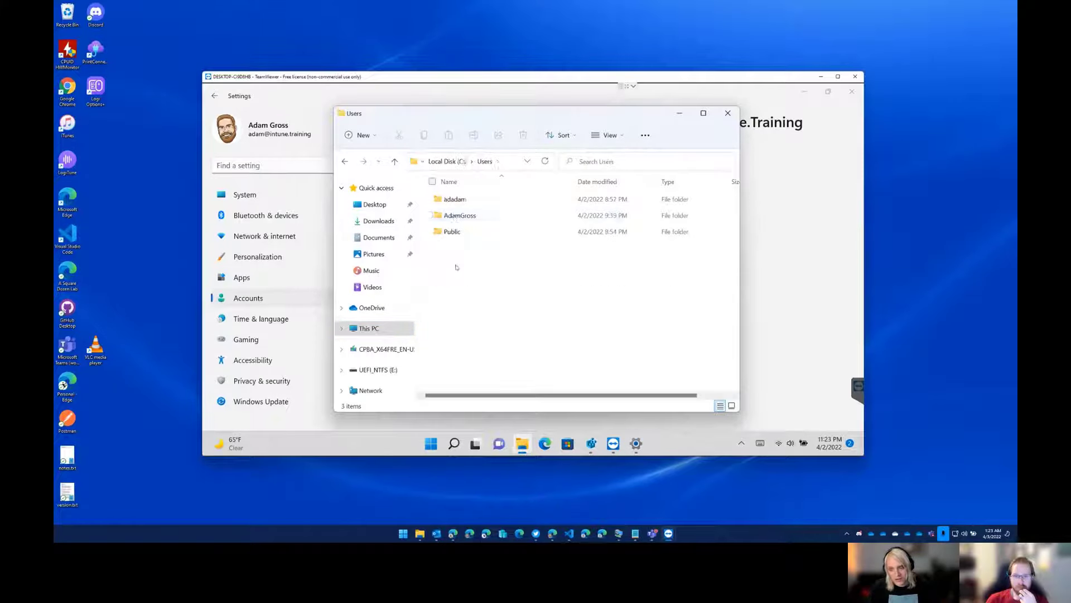
{"action": "double_click", "coordinate": [459, 234]}
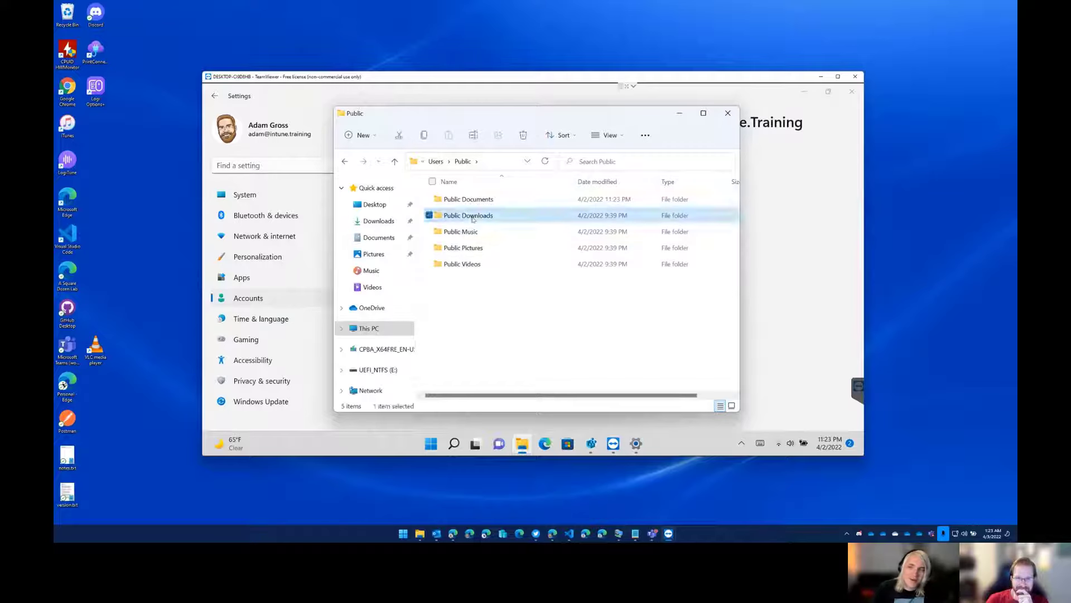
{"action": "double_click", "coordinate": [473, 216]}
{"action": "key", "text": "alt+Left"}
{"action": "double_click", "coordinate": [471, 199]}
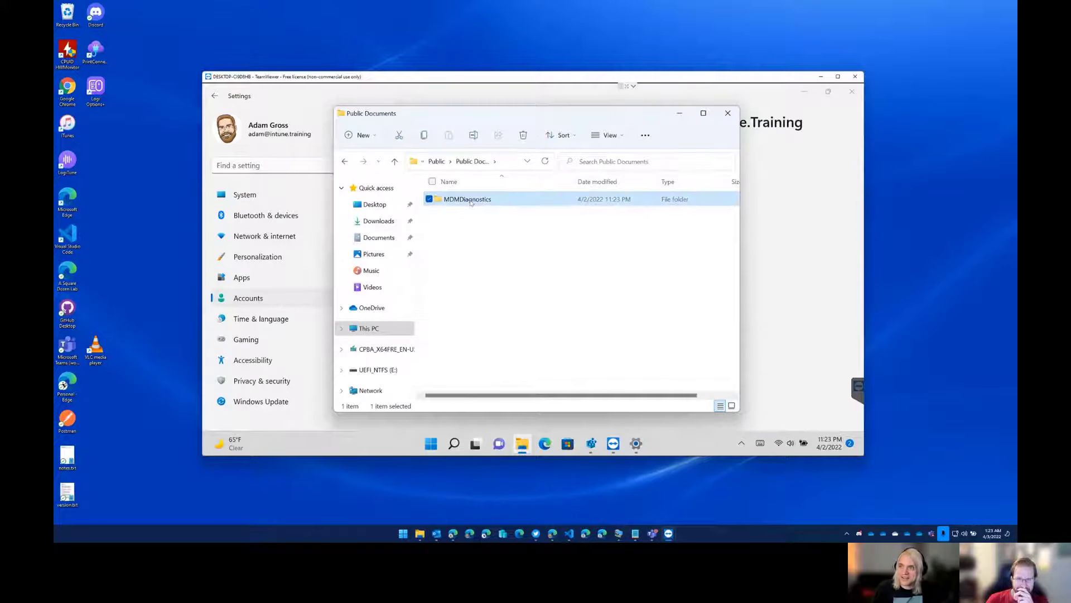
{"action": "double_click", "coordinate": [470, 201]}
{"action": "double_click", "coordinate": [470, 200]}
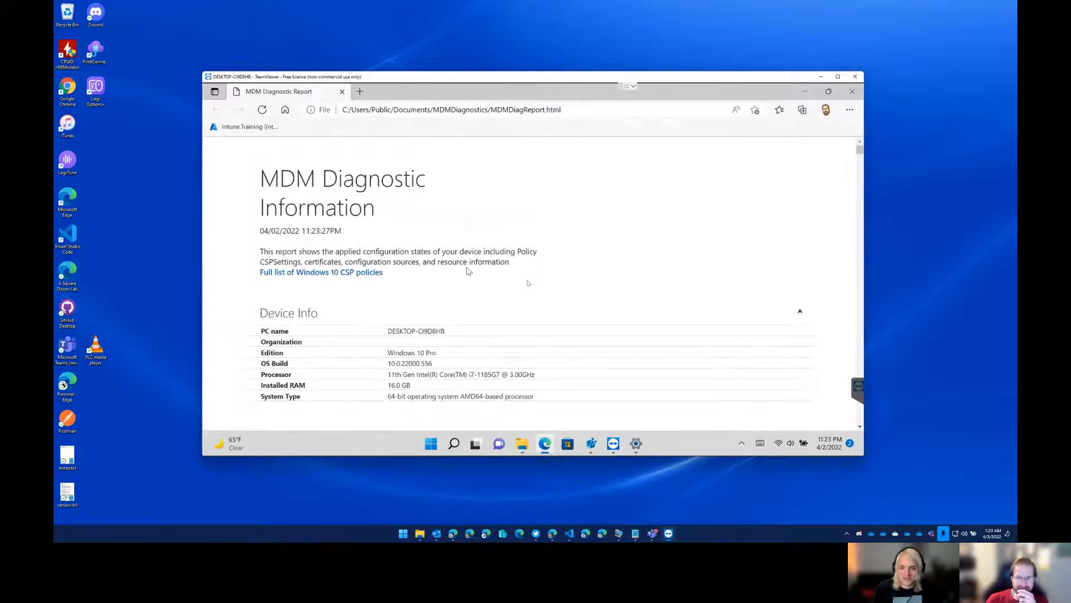
Search the MDM Diagnostic Report for "location" to find the AllowLocation entry under Managed policies.
{"action": "scroll", "coordinate": [469, 270], "scroll_direction": "down", "scroll_amount": 15}
{"action": "scroll", "coordinate": [561, 321], "scroll_direction": "down", "scroll_amount": 5}
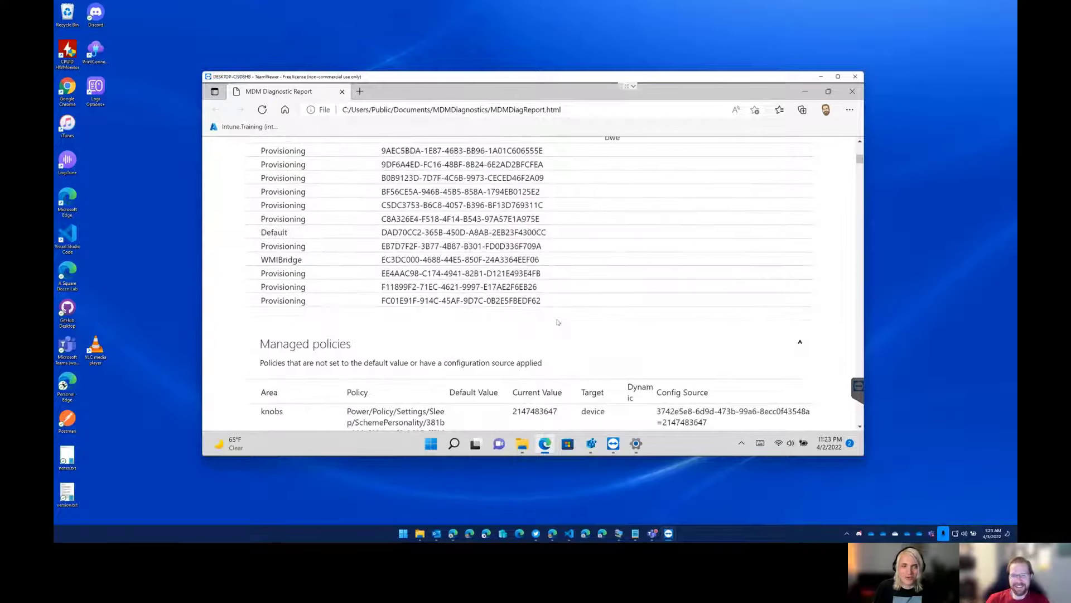
{"action": "scroll", "coordinate": [557, 321], "scroll_direction": "down", "scroll_amount": 10}
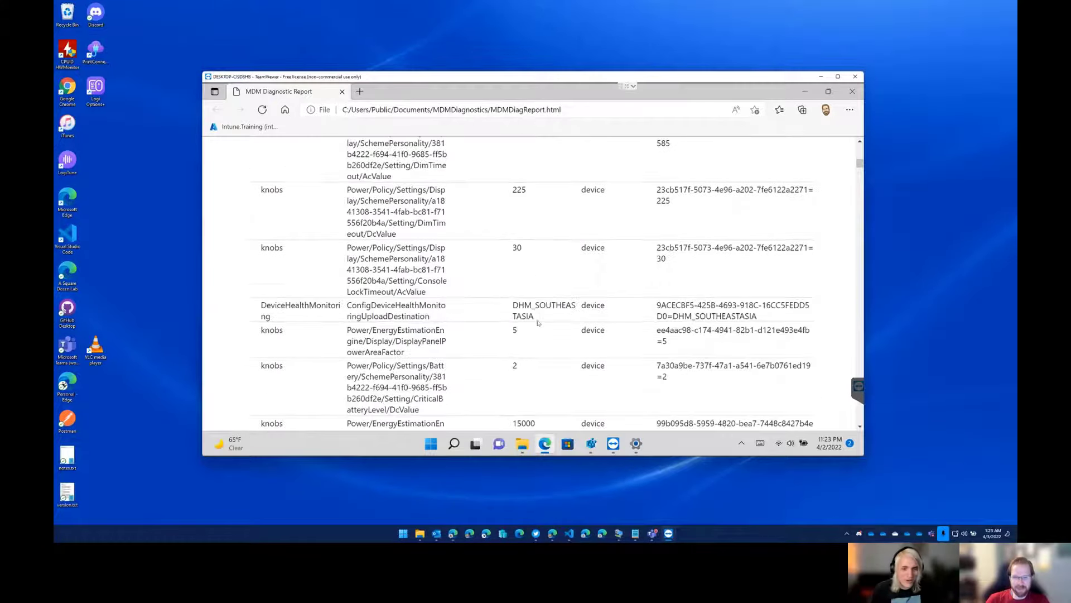
{"action": "scroll", "coordinate": [535, 322], "scroll_direction": "down", "scroll_amount": 10}
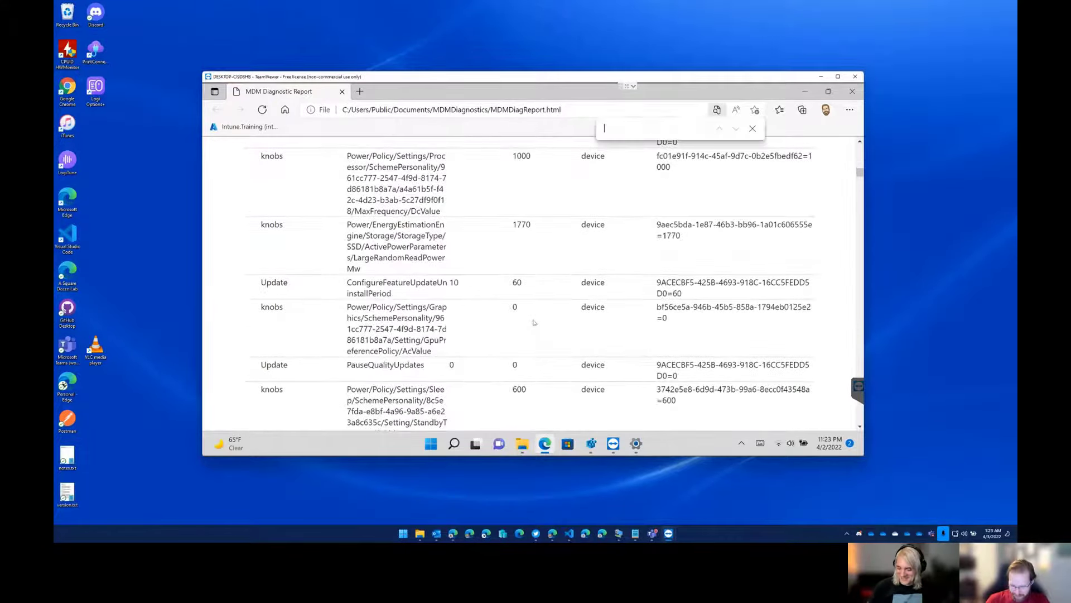
{"action": "key", "text": "ctrl+f"}
{"action": "type", "text": "location"}
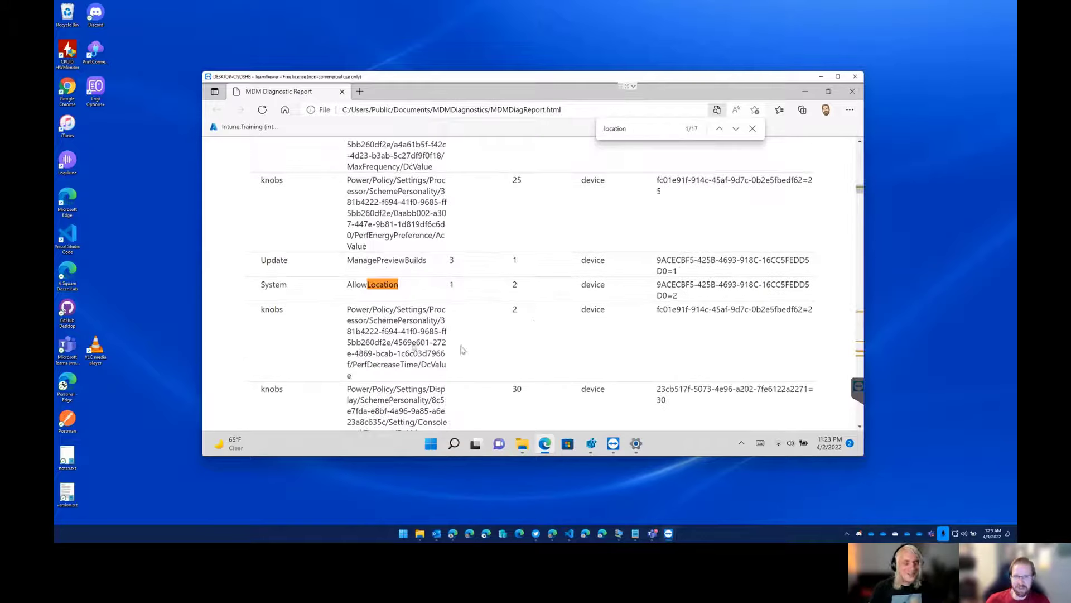
{"action": "left_click", "coordinate": [752, 129]}
{"action": "left_click", "coordinate": [479, 300]}
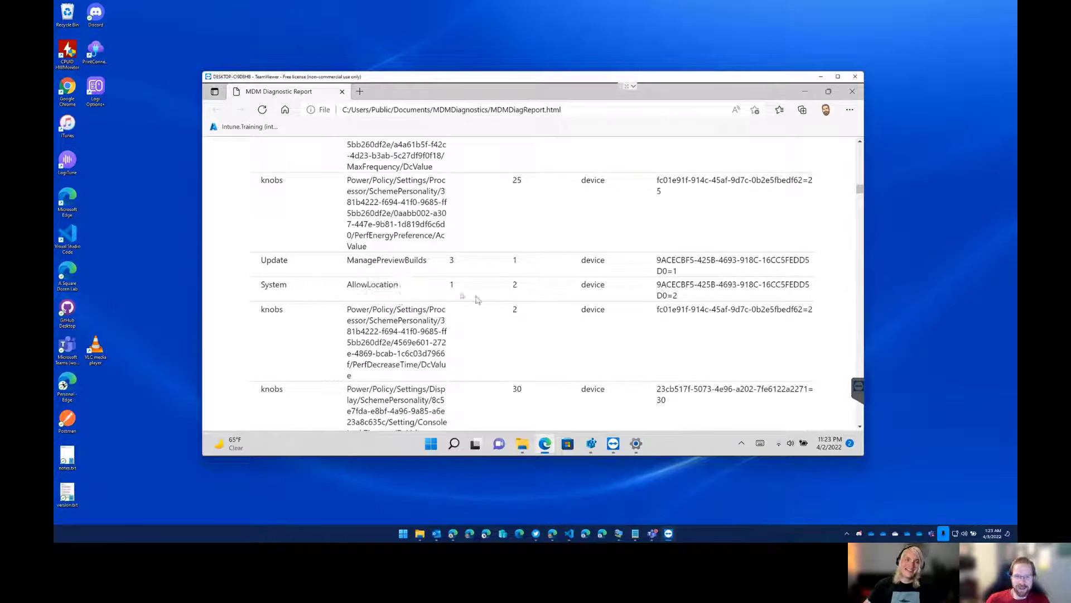
Compare the default and current values of AllowLocation in the report, and bring Registry Editor back up.
{"action": "left_click_drag", "start_coordinate": [260, 285], "coordinate": [769, 279]}
{"action": "left_click", "coordinate": [500, 298]}
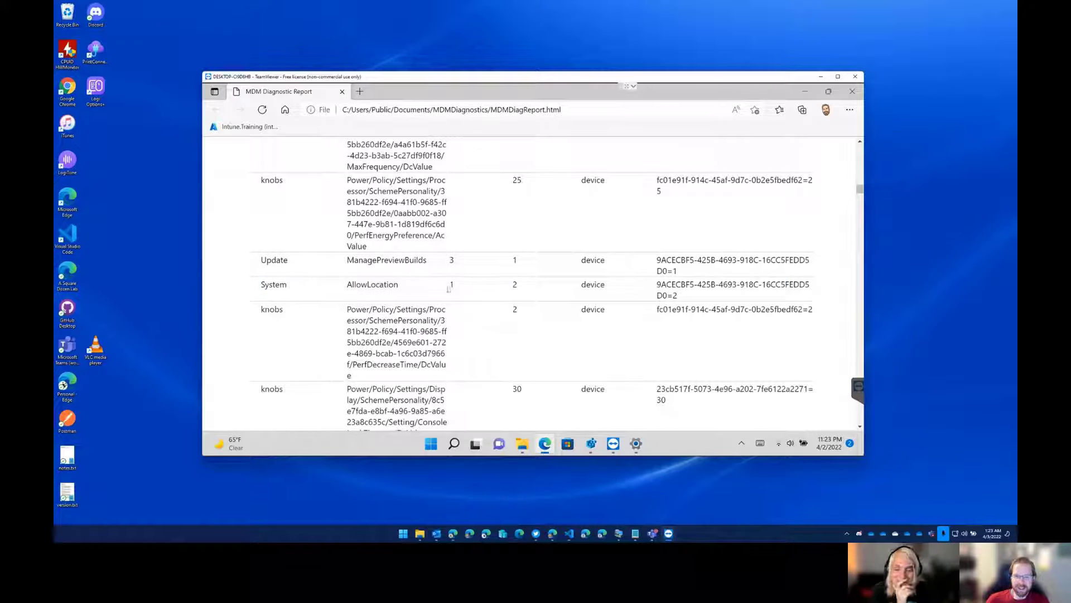
{"action": "left_click_drag", "start_coordinate": [448, 285], "coordinate": [458, 288]}
{"action": "scroll", "coordinate": [456, 284], "scroll_direction": "up", "scroll_amount": 3}
{"action": "scroll", "coordinate": [462, 271], "scroll_direction": "down", "scroll_amount": 2}
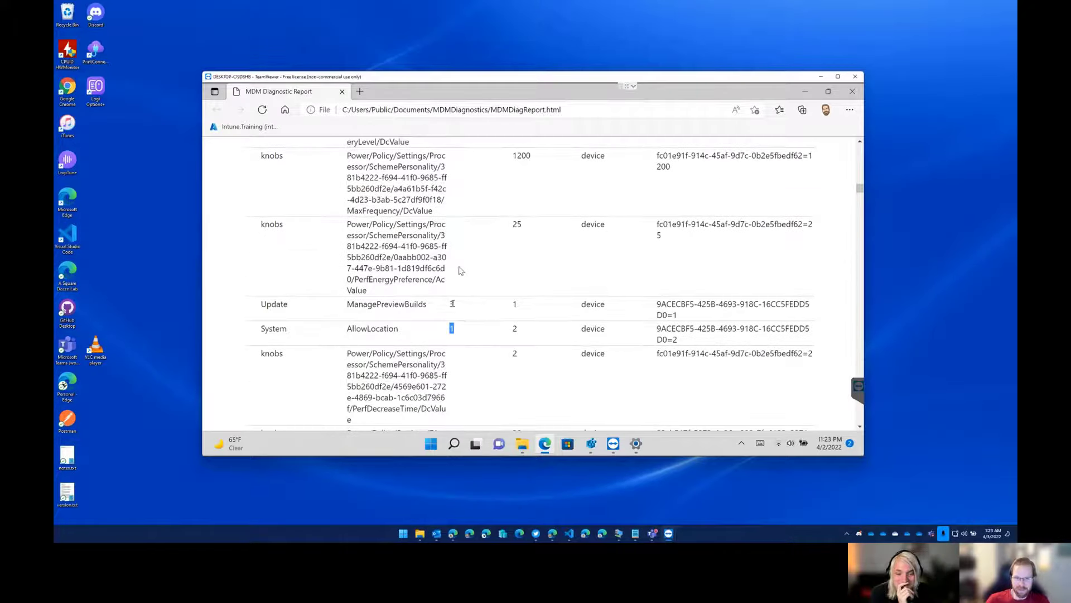
{"action": "left_click_drag", "start_coordinate": [529, 328], "coordinate": [512, 329]}
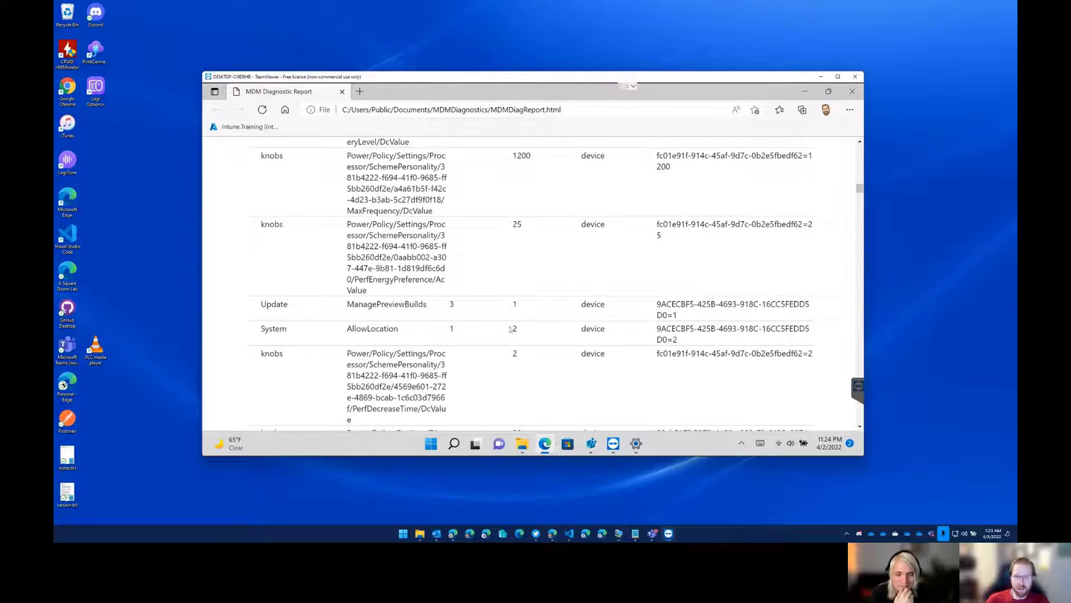
{"action": "left_click", "coordinate": [590, 444]}
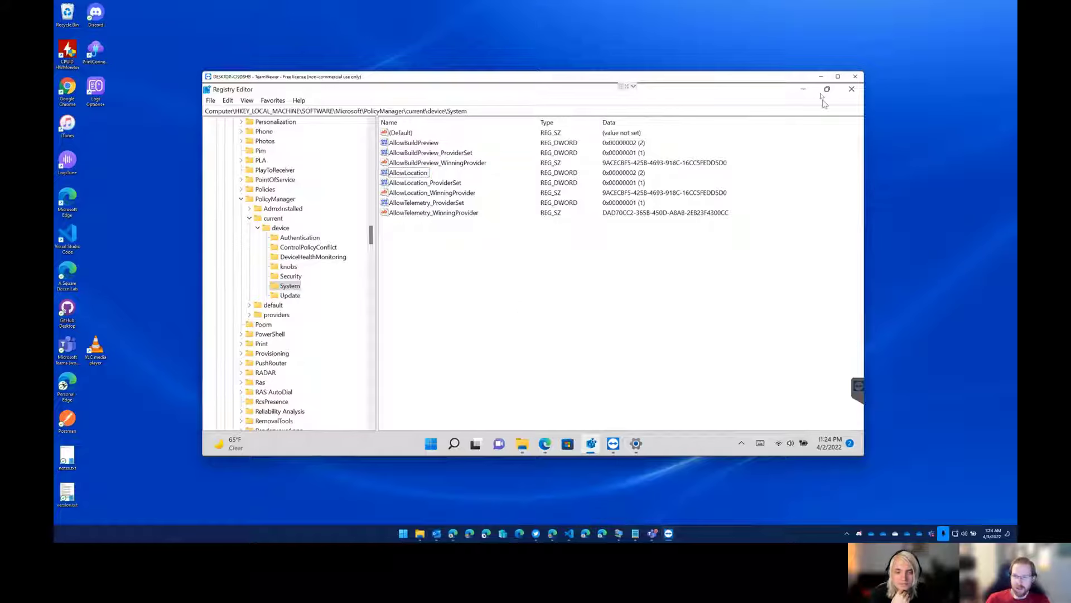
Clear the diagnostic report and MDMDiagnostics windows away and open the Date & time page in Settings to review the time zone options.
{"action": "key", "text": "alt+Tab"}
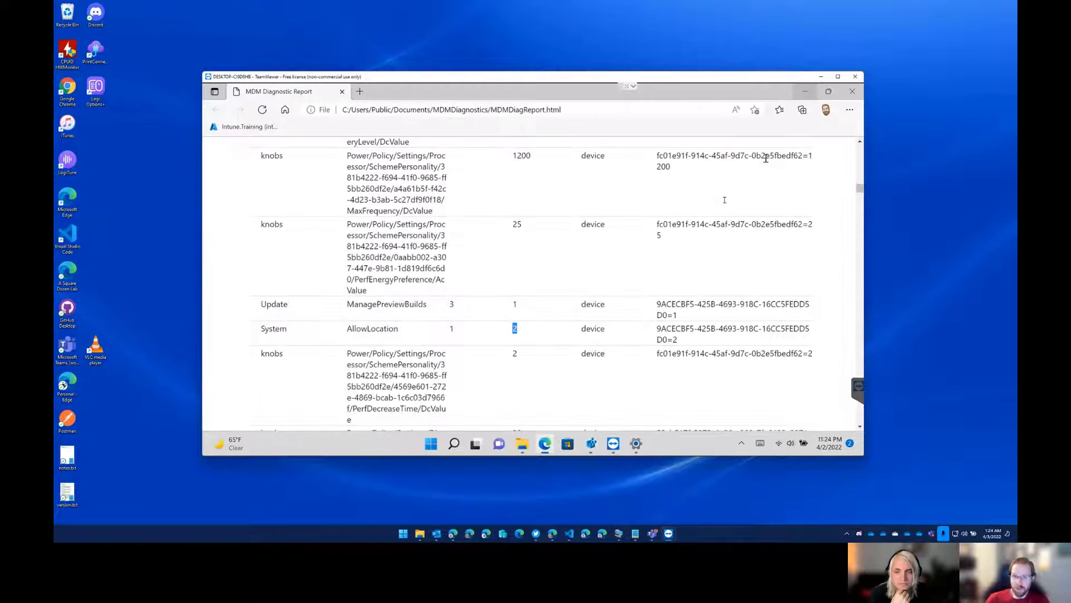
{"action": "left_click", "coordinate": [809, 92]}
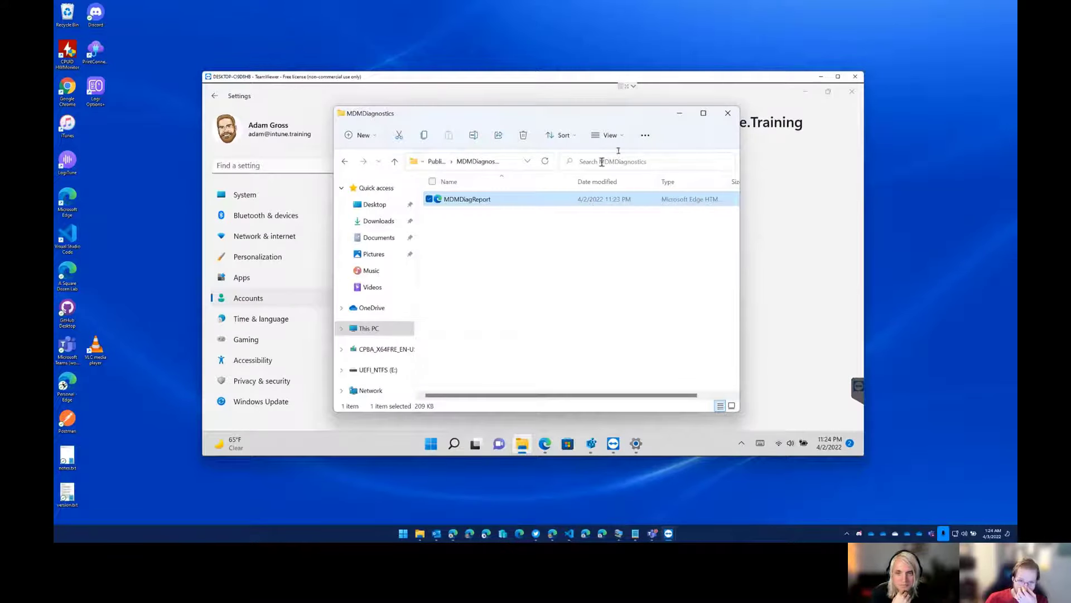
{"action": "left_click", "coordinate": [680, 113]}
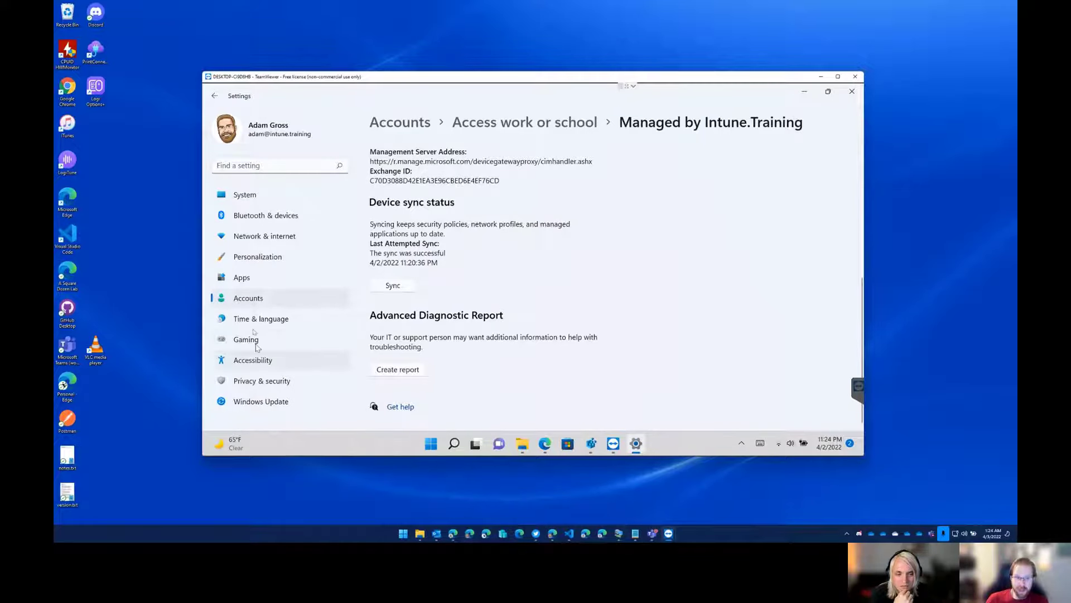
{"action": "left_click", "coordinate": [260, 320]}
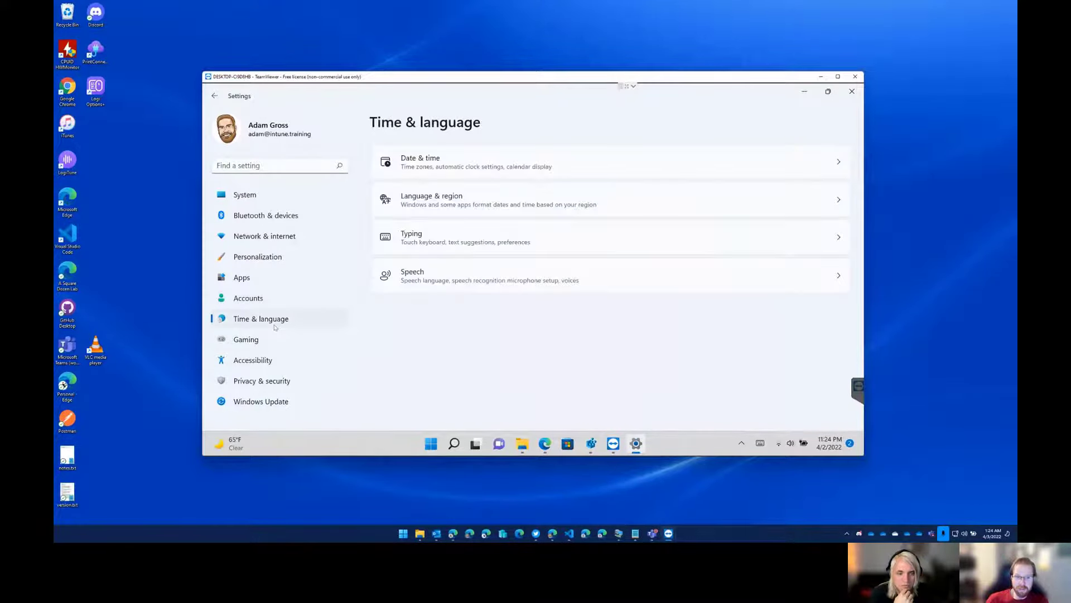
{"action": "left_click", "coordinate": [489, 168]}
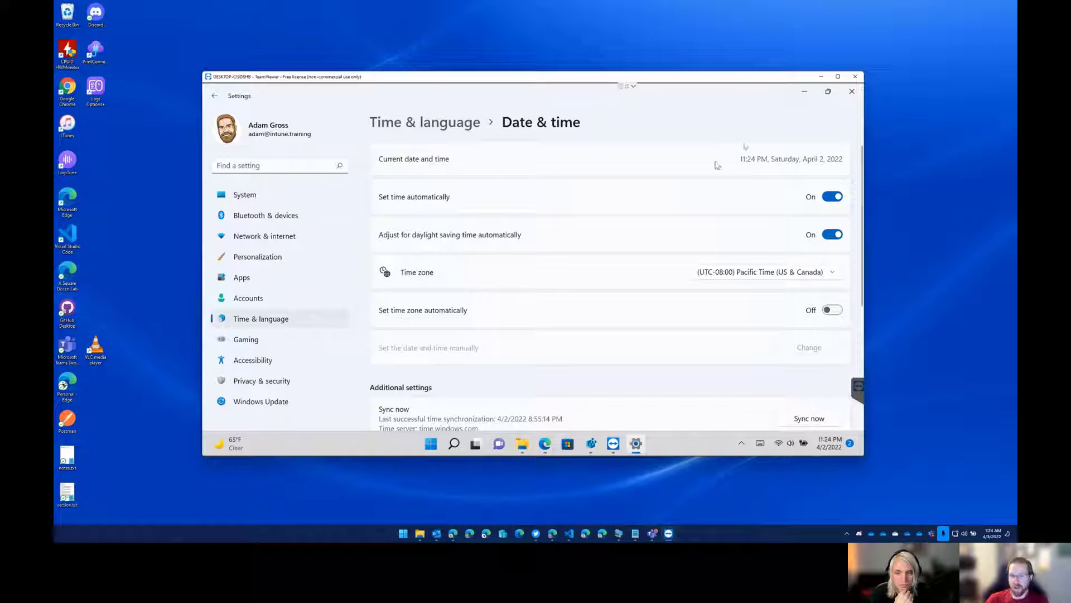
Switch the remote device to the other signed-in user account and close its TeamViewer web page.
{"action": "left_click", "coordinate": [433, 448]}
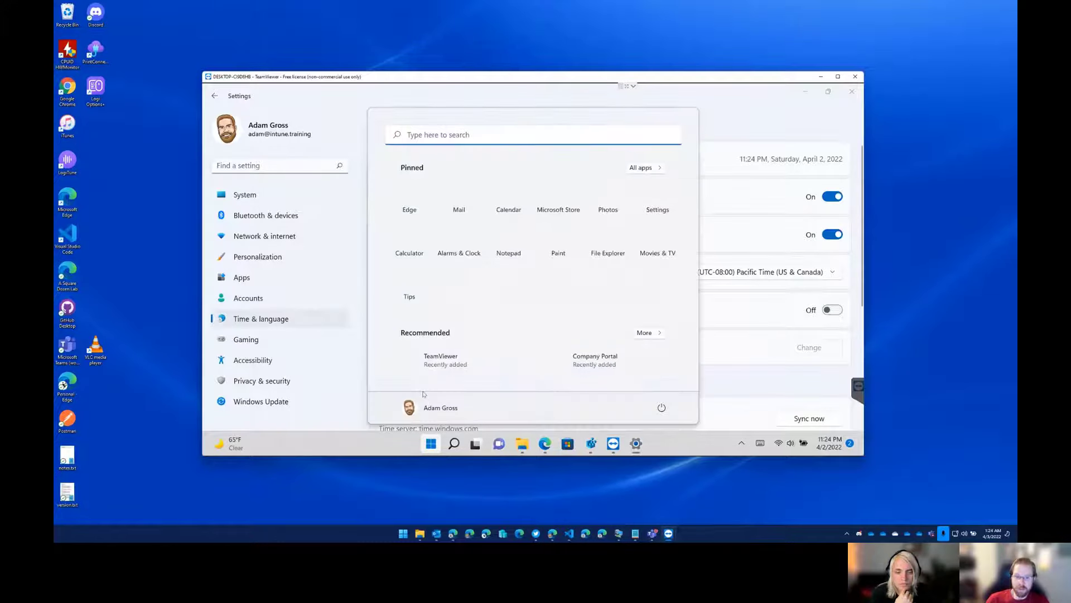
{"action": "left_click", "coordinate": [428, 409]}
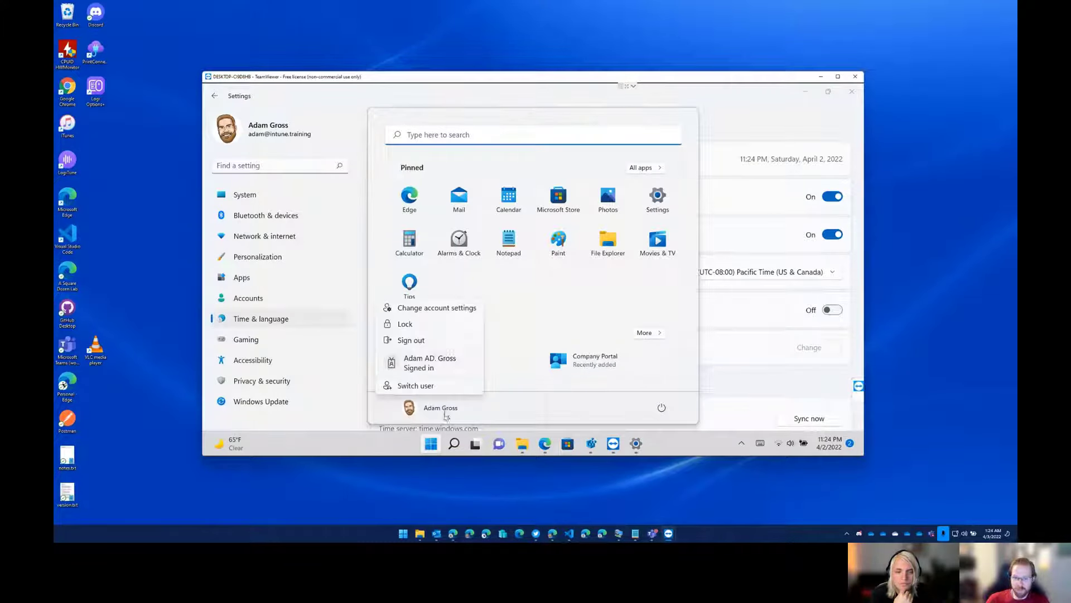
{"action": "left_click", "coordinate": [428, 366]}
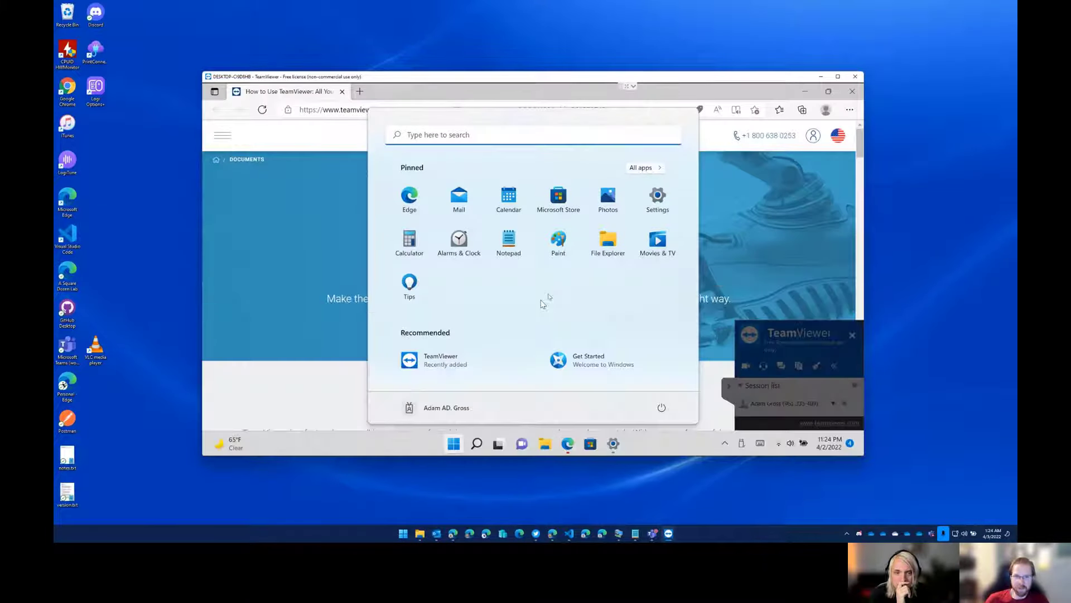
{"action": "left_click", "coordinate": [852, 92]}
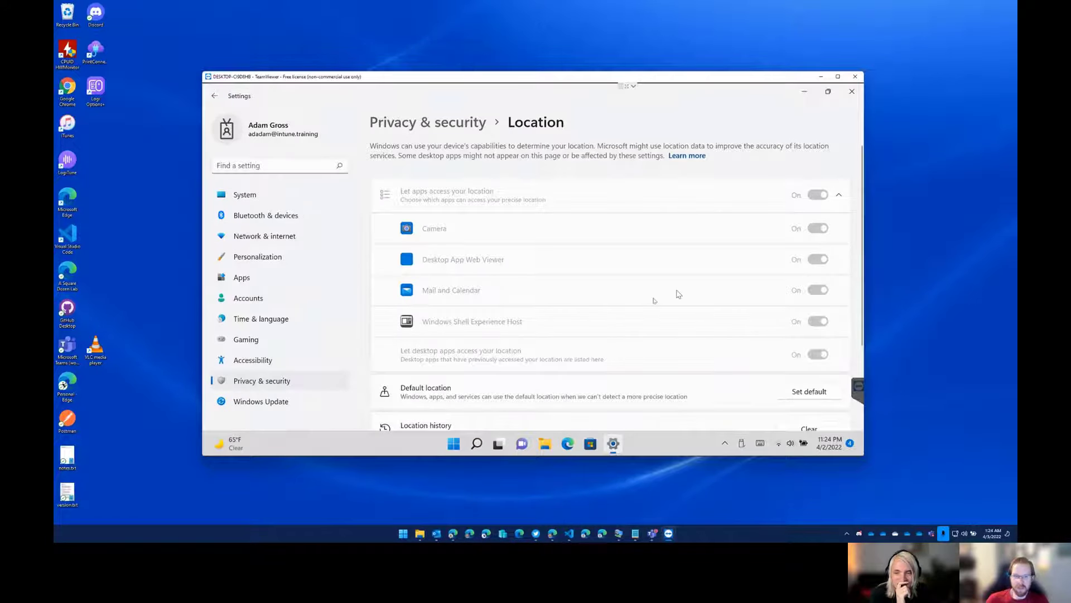
Review this account's Date & time settings for a time zone option, also trying to adjust them from the taskbar clock.
{"action": "left_click", "coordinate": [280, 323]}
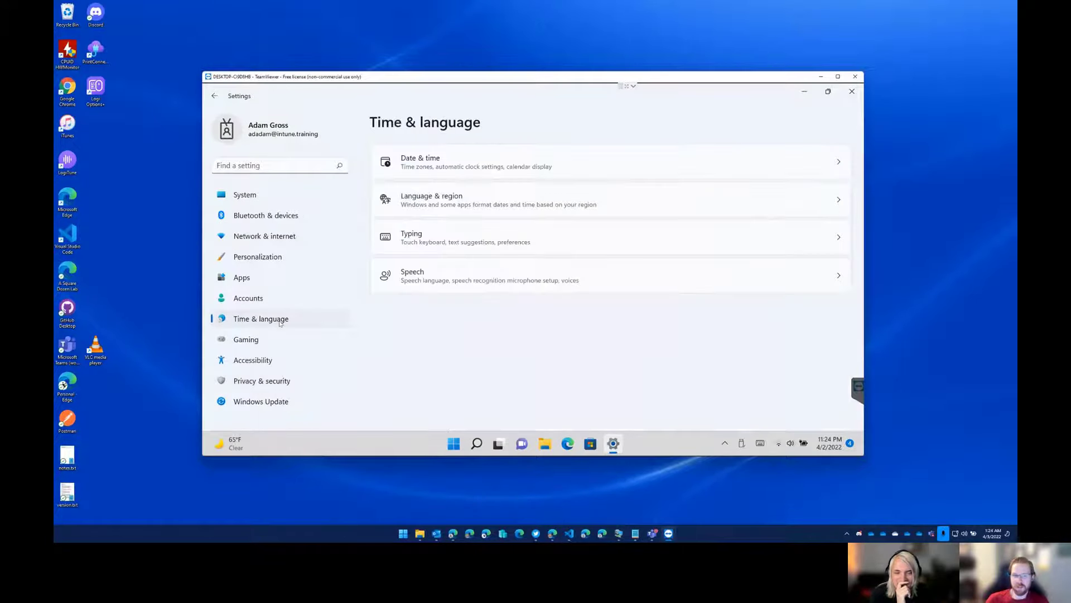
{"action": "left_click", "coordinate": [512, 165]}
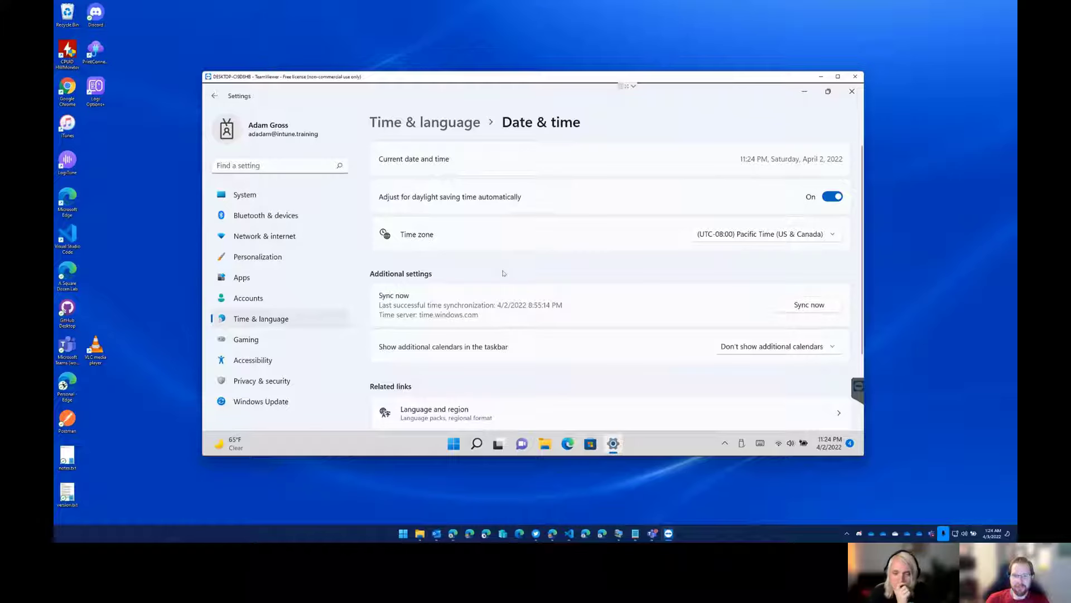
{"action": "right_click", "coordinate": [830, 445]}
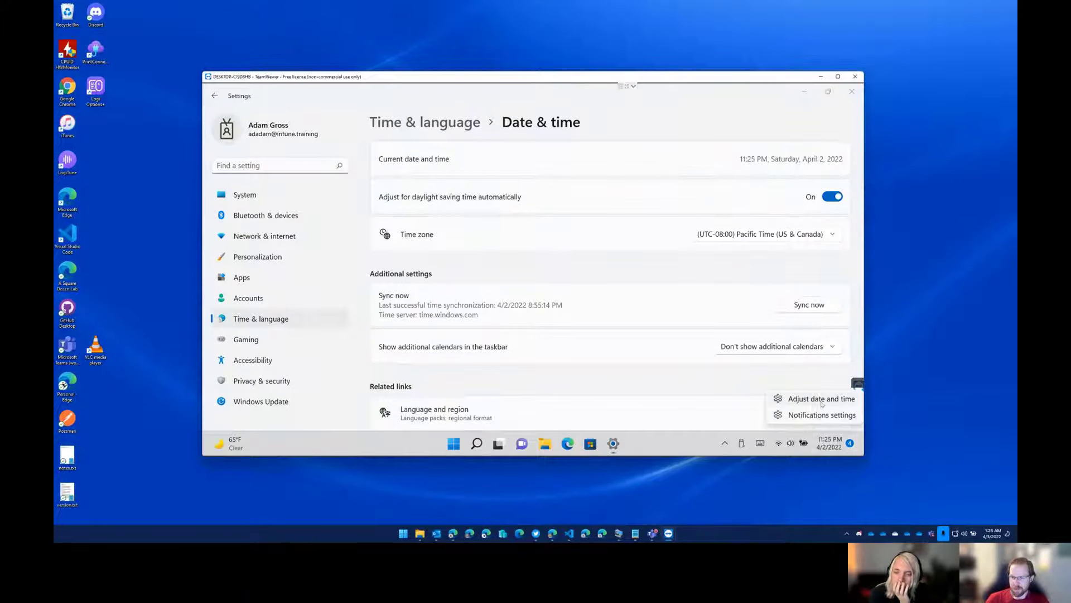
{"action": "left_click", "coordinate": [822, 404]}
{"action": "right_click", "coordinate": [831, 445]}
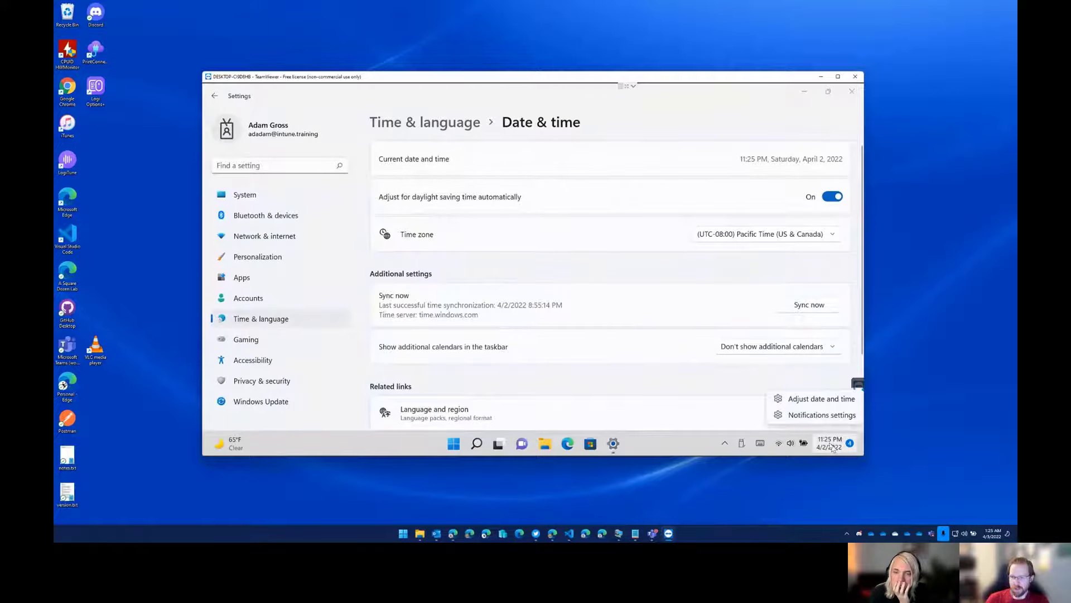
{"action": "left_click", "coordinate": [608, 391]}
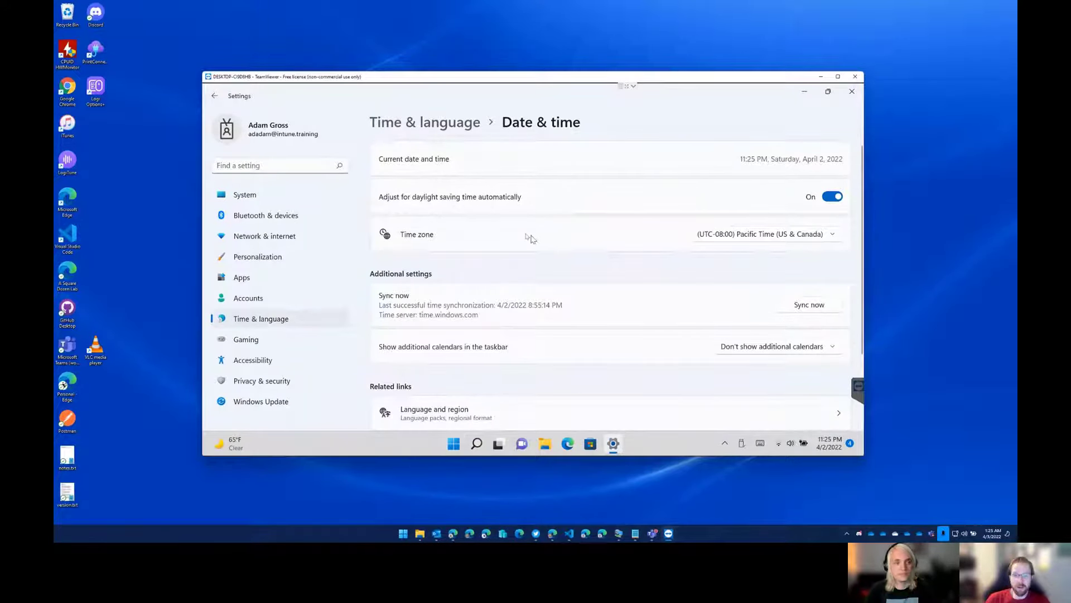
Open Services, select the Auto Time Zone Updater service, and widen the window to check its startup type and log-on account.
{"action": "left_click", "coordinate": [455, 447]}
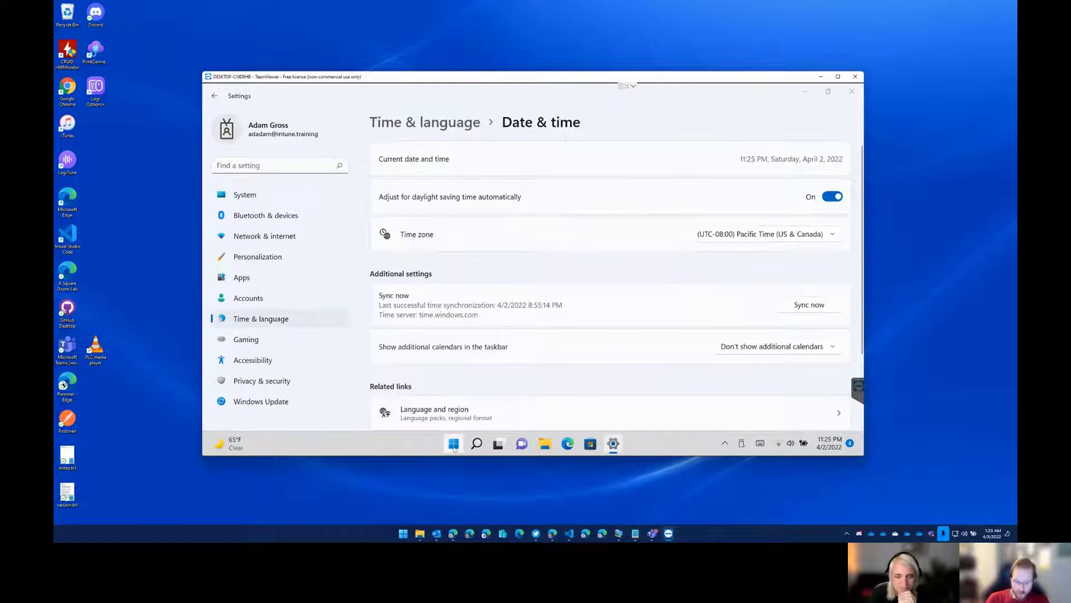
{"action": "type", "text": "service"}
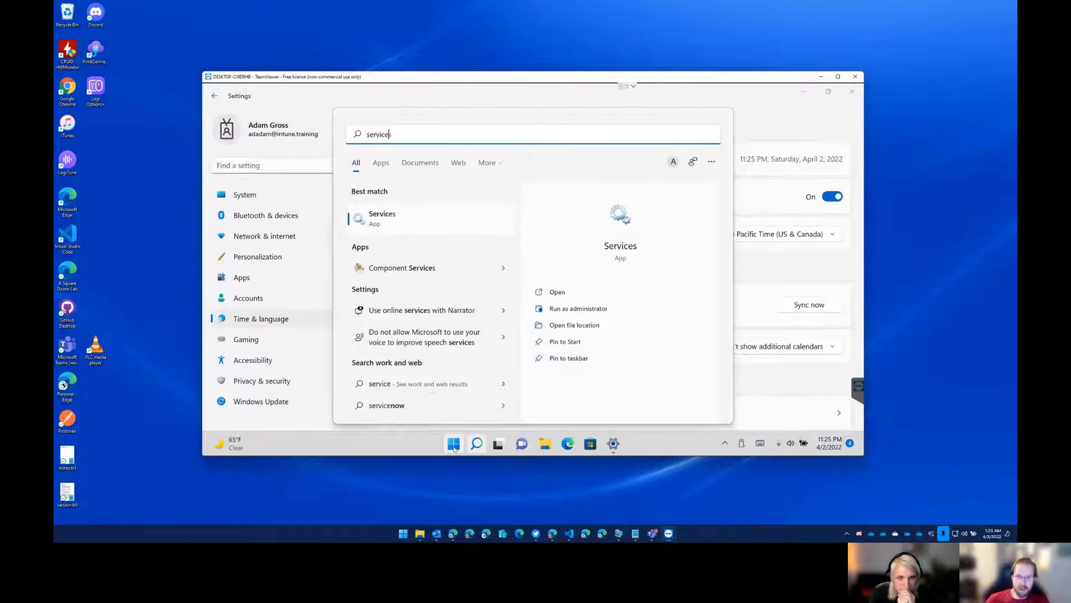
{"action": "left_click", "coordinate": [432, 225]}
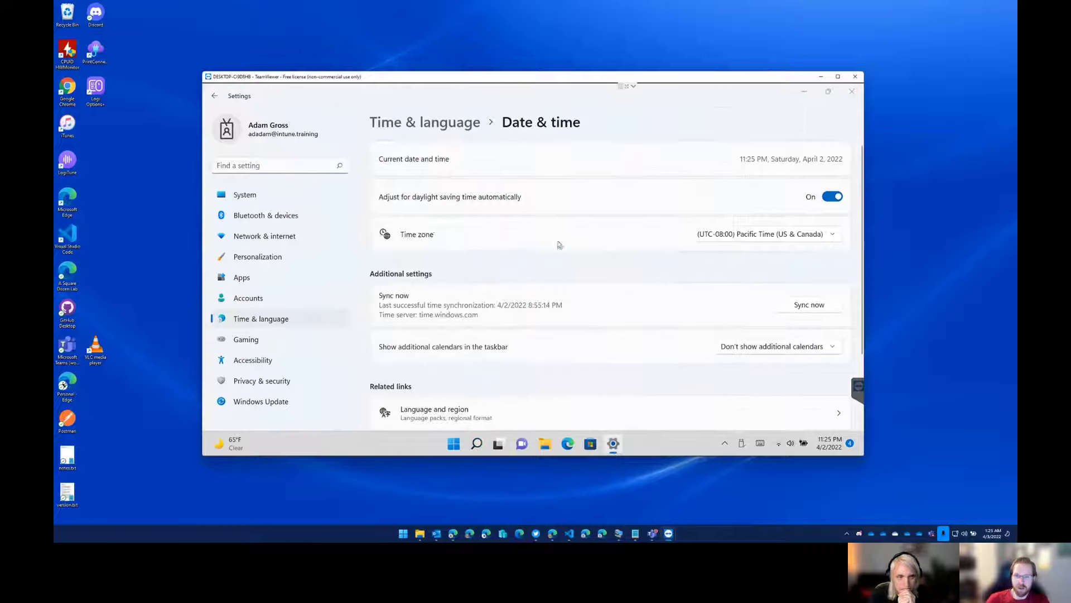
{"action": "left_click", "coordinate": [471, 277]}
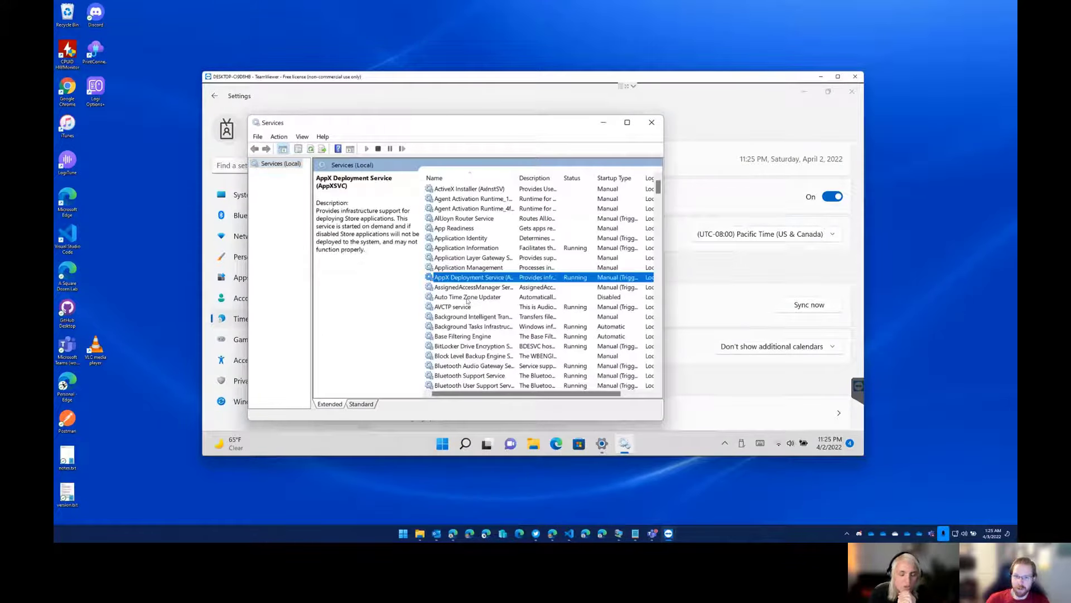
{"action": "left_click", "coordinate": [468, 299]}
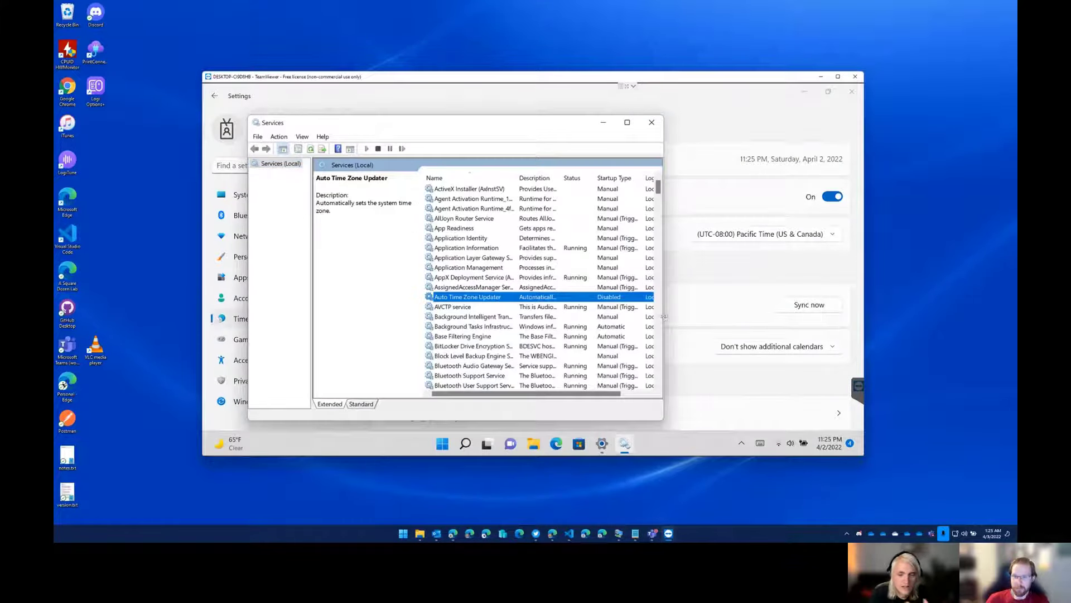
{"action": "left_click_drag", "start_coordinate": [664, 317], "coordinate": [770, 312]}
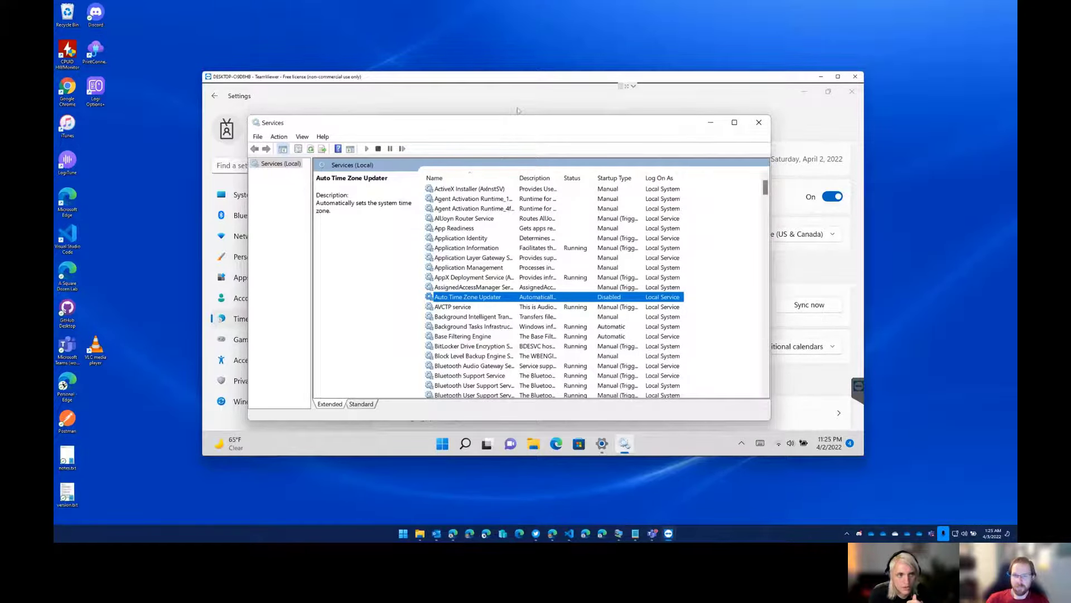
{"action": "left_click_drag", "start_coordinate": [519, 116], "coordinate": [515, 102]}
{"action": "left_click", "coordinate": [820, 117]}
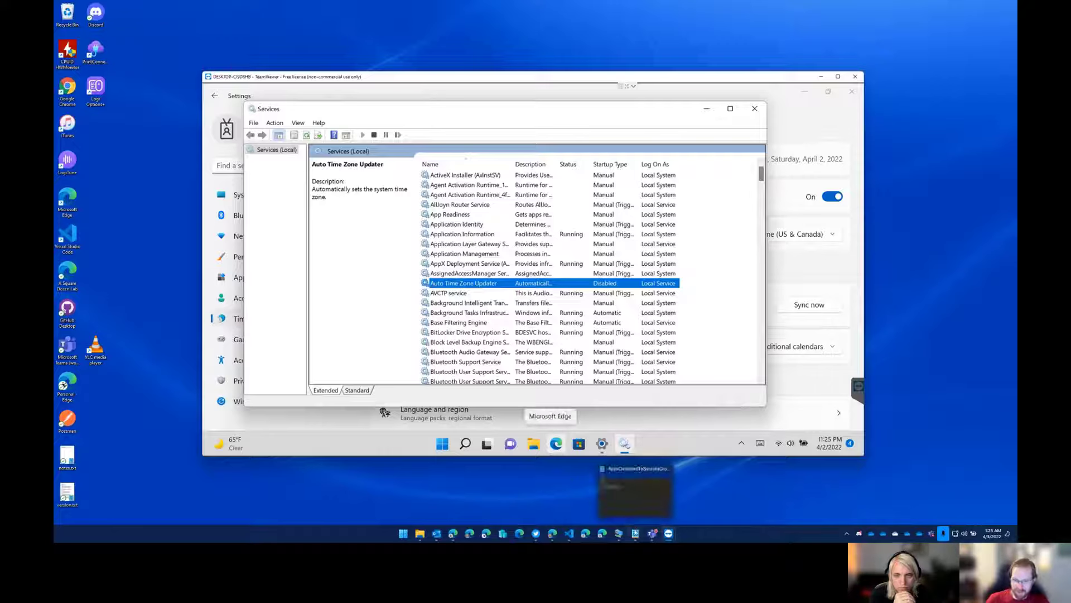
Switch to File Explorer on the local computer and open Manage-Services.ps1 from the TimeZoneStuff folder in Notepad.
{"action": "left_click", "coordinate": [420, 533]}
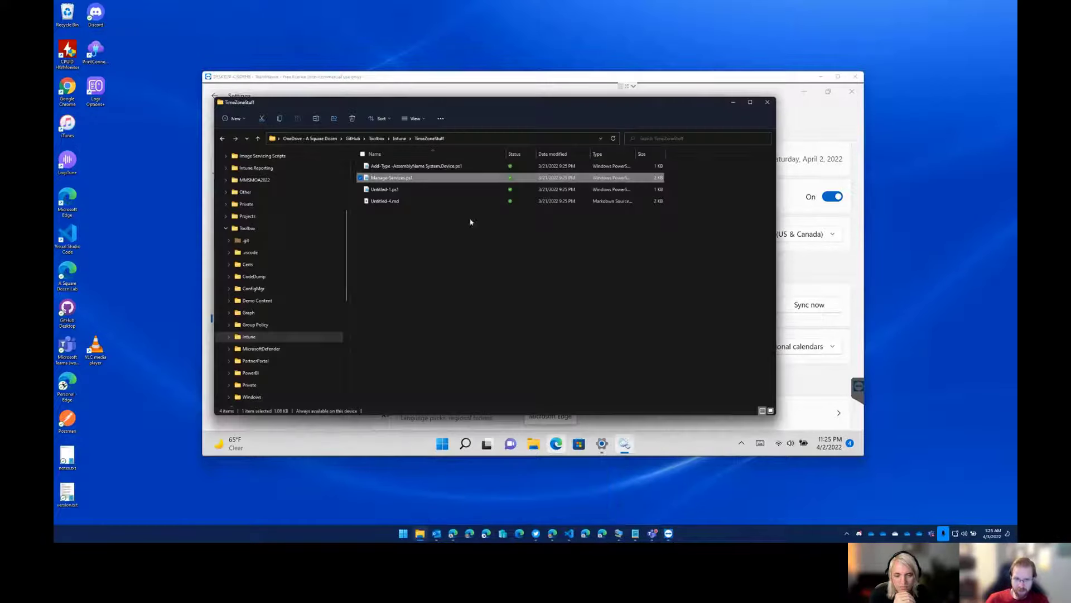
{"action": "right_click", "coordinate": [391, 178]}
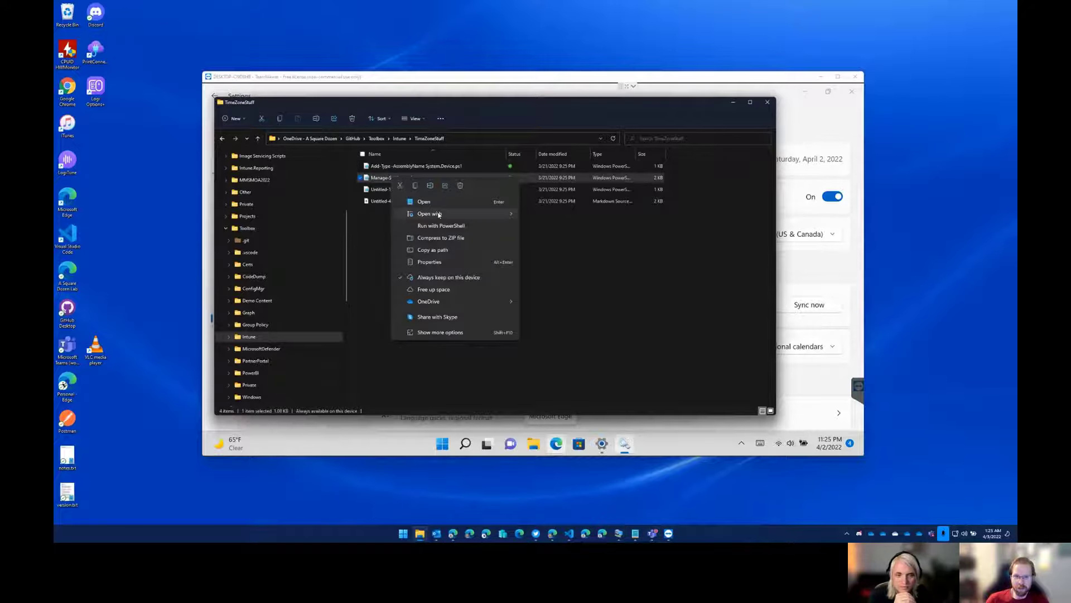
{"action": "mouse_move", "coordinate": [420, 213]}
{"action": "left_click", "coordinate": [540, 214]}
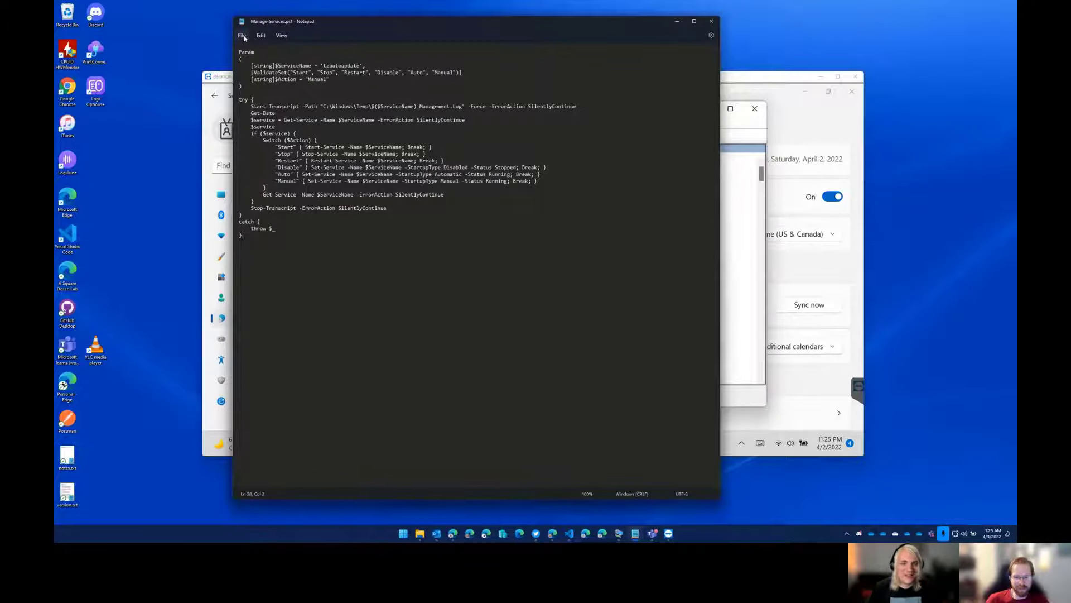
Try to open Manage-Services.ps1 from the TimeZoneStuff folder in Visual Studio Code.
{"action": "left_click", "coordinate": [420, 534]}
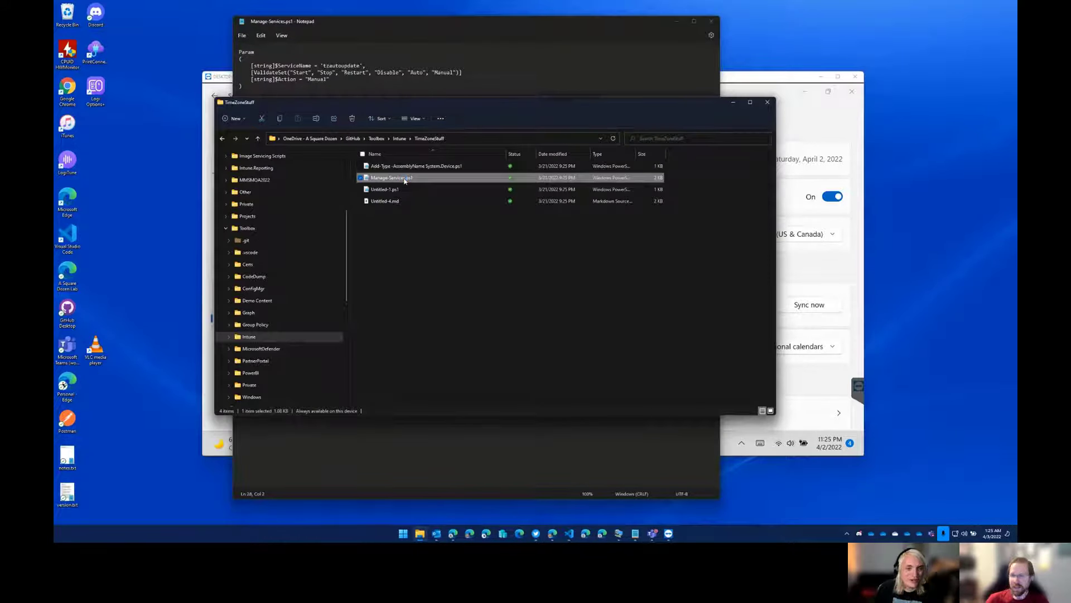
{"action": "right_click", "coordinate": [406, 180]}
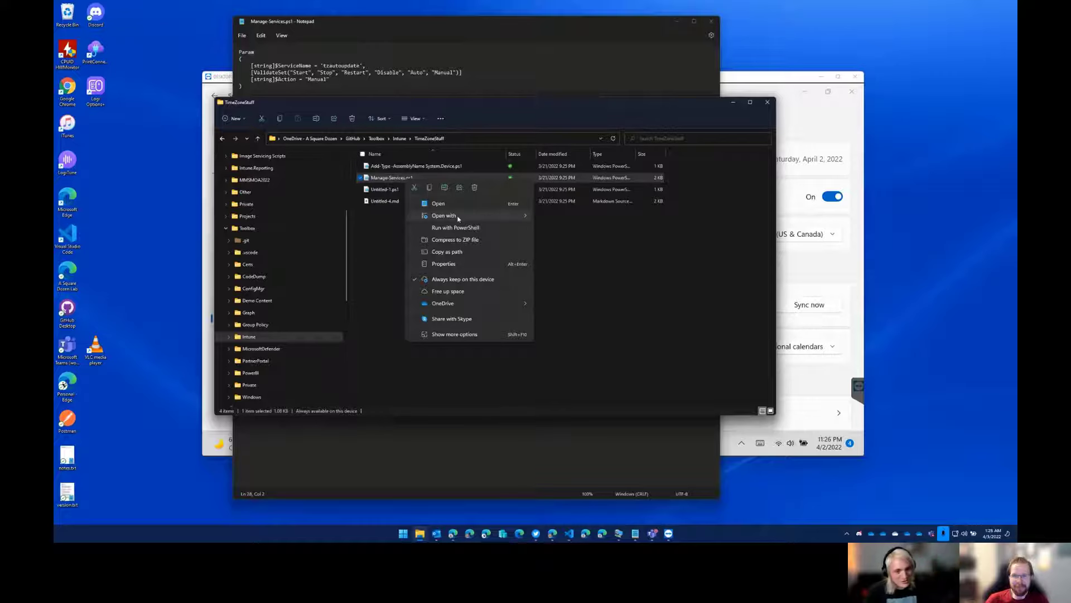
{"action": "mouse_move", "coordinate": [459, 218]}
{"action": "left_click", "coordinate": [557, 230]}
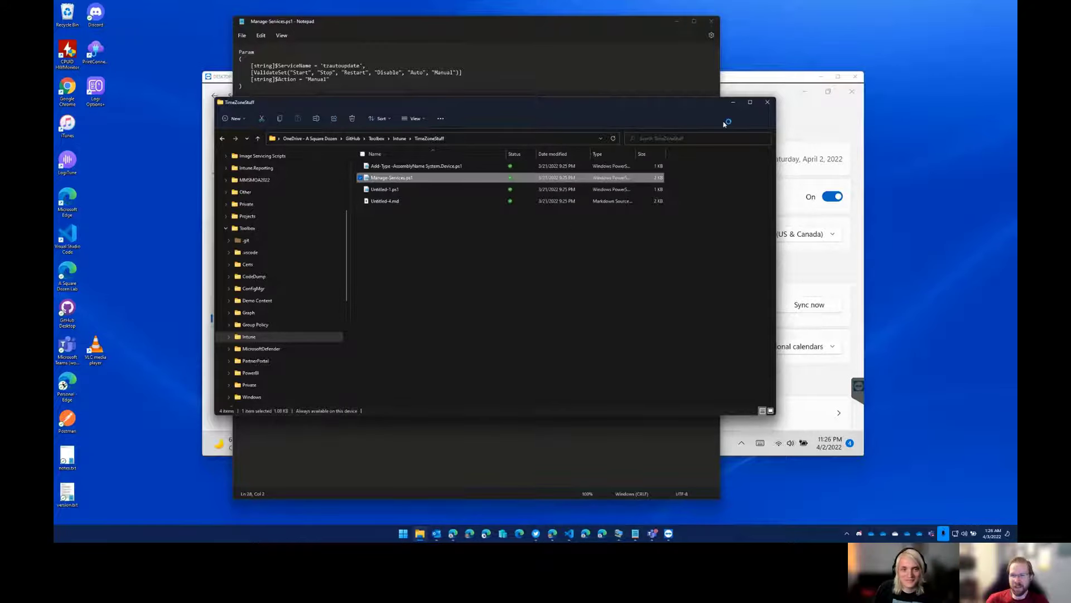
{"action": "left_click", "coordinate": [733, 103]}
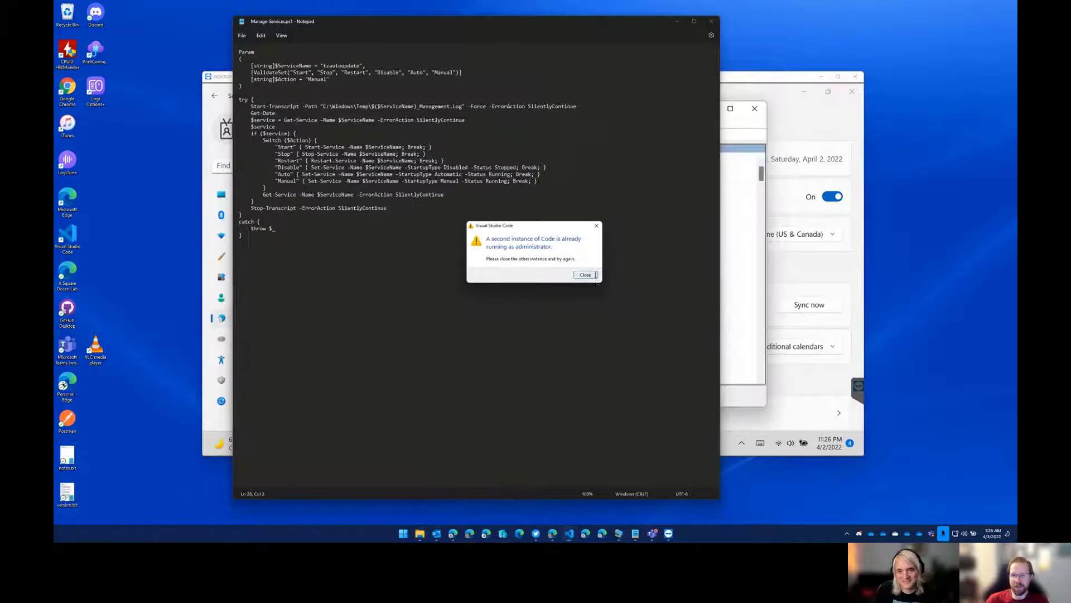
{"action": "left_click", "coordinate": [594, 275]}
Enlarge the Manage-Services.ps1 text to 160% and widen the Notepad window so the full script lines can be read.
{"action": "left_click_drag", "start_coordinate": [437, 29], "coordinate": [441, 38]}
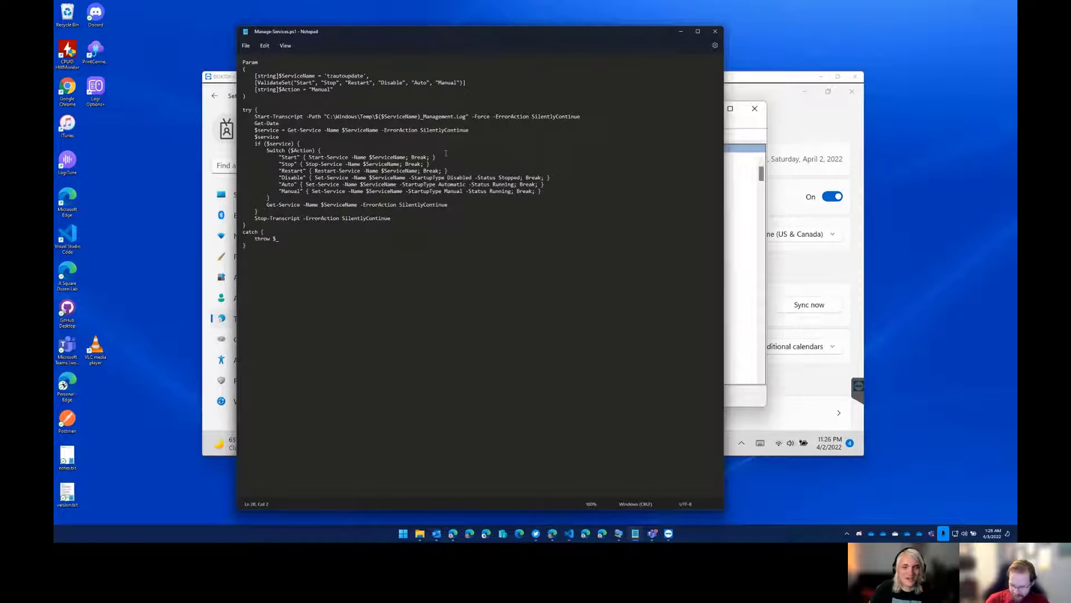
{"action": "scroll", "coordinate": [446, 153], "scroll_direction": "up", "scroll_amount": 4}
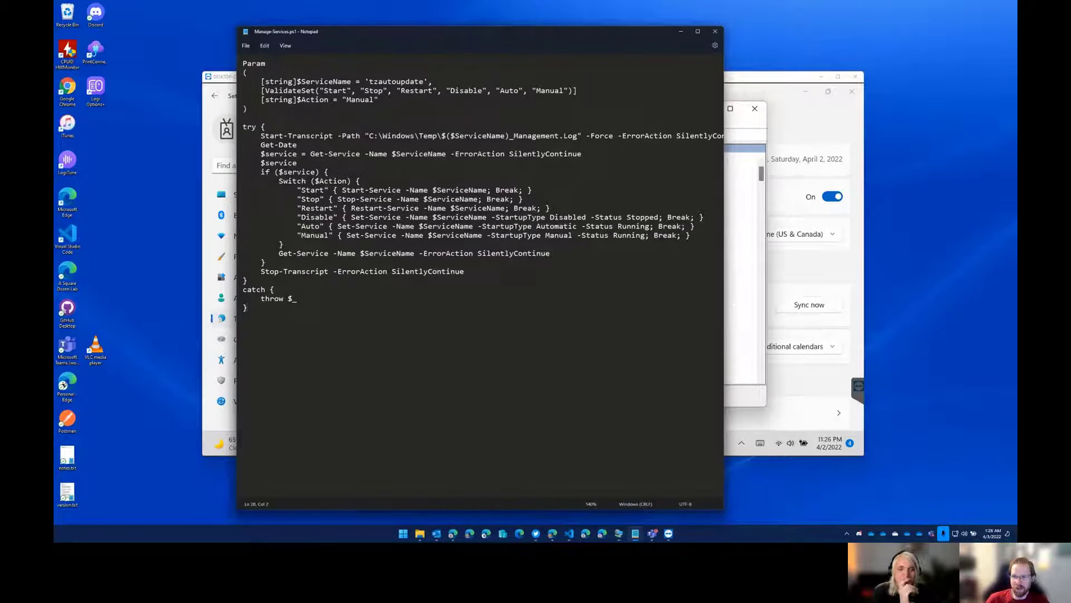
{"action": "left_click_drag", "start_coordinate": [722, 297], "coordinate": [807, 294]}
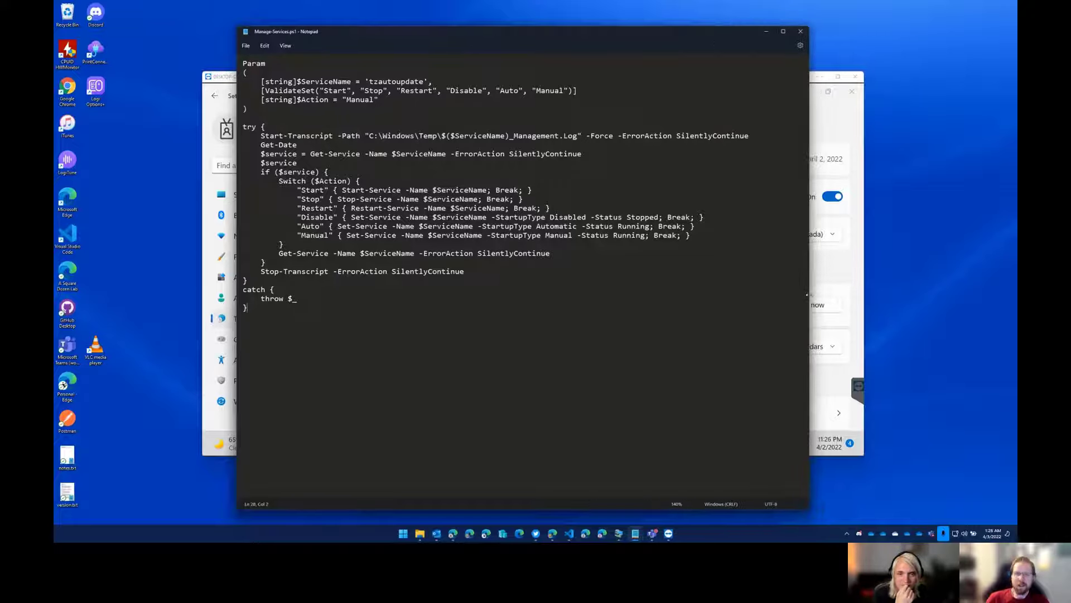
{"action": "left_click_drag", "start_coordinate": [449, 31], "coordinate": [439, 30]}
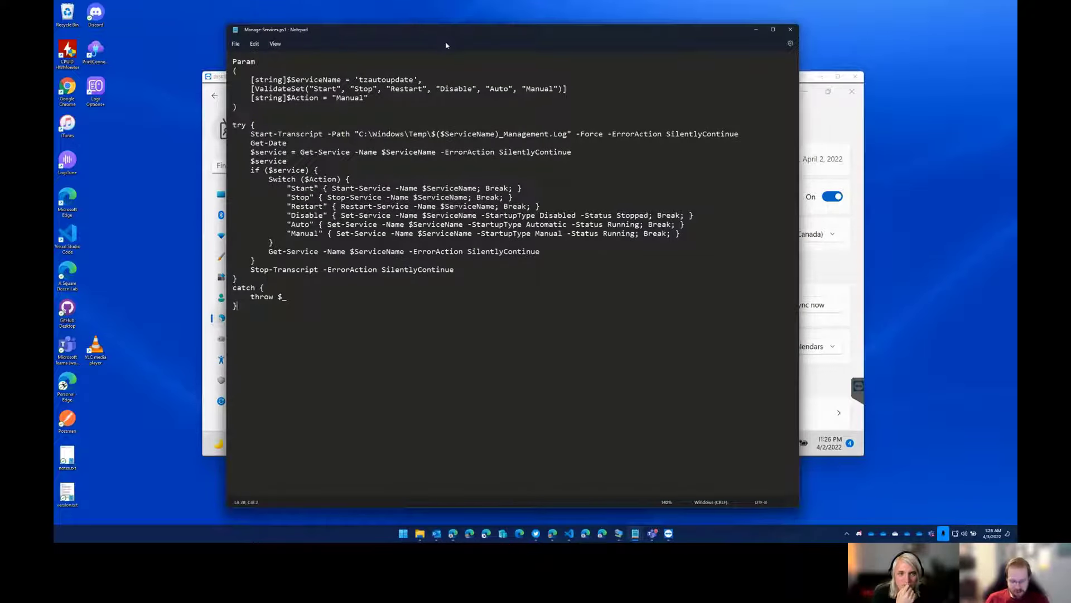
{"action": "key", "text": "ctrl+plus"}
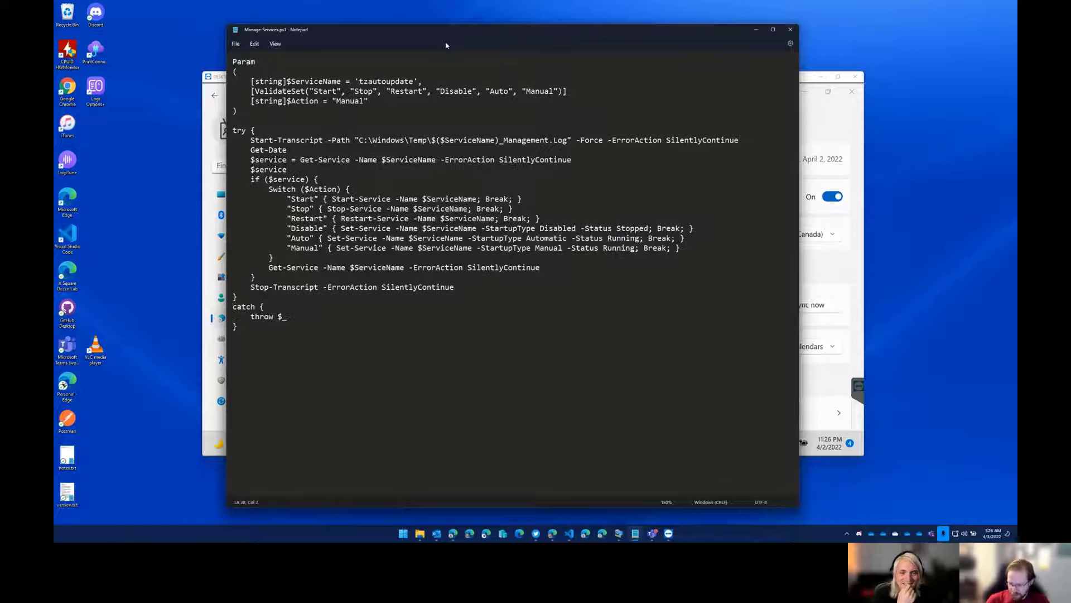
{"action": "key", "text": "ctrl+plus"}
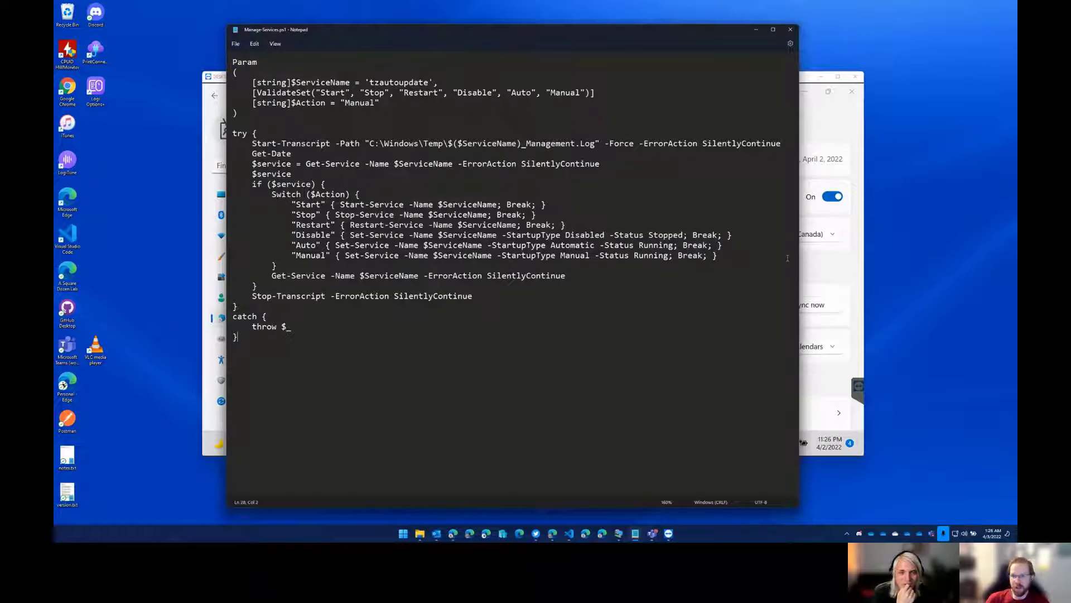
{"action": "left_click_drag", "start_coordinate": [799, 257], "coordinate": [854, 257]}
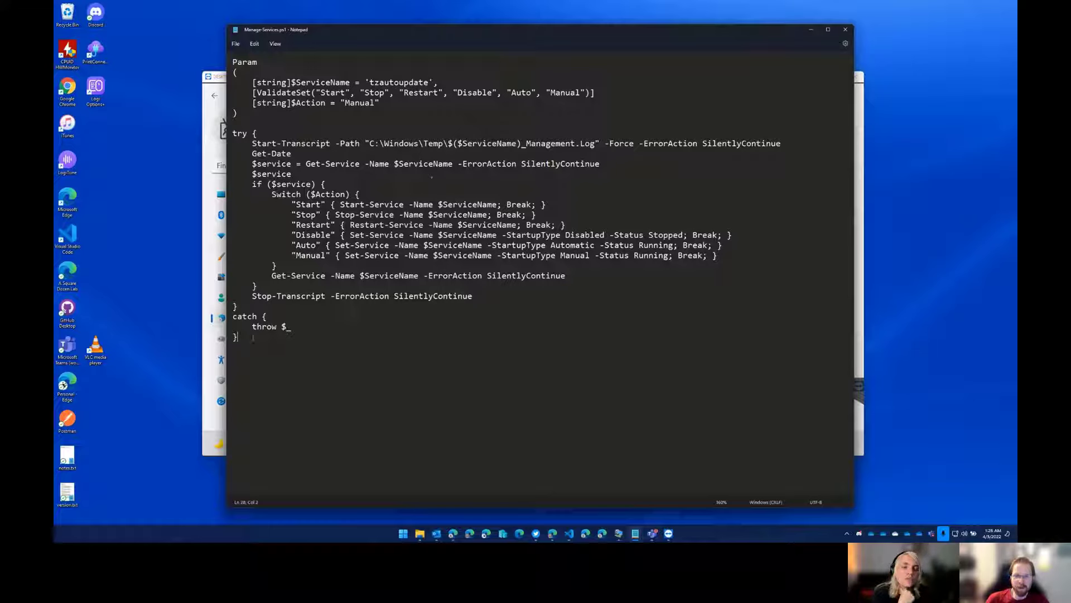
Review the ServiceName and Action parameters and the rest of the Manage-Services.ps1 script.
{"action": "left_click_drag", "start_coordinate": [252, 82], "coordinate": [389, 105]}
{"action": "left_click", "coordinate": [398, 121]}
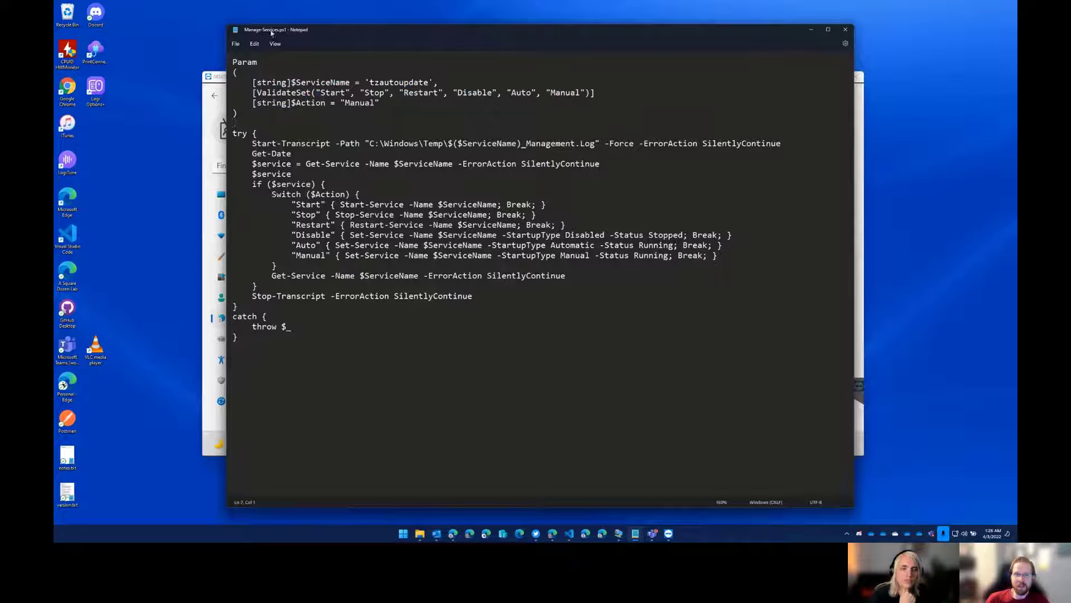
{"action": "double_click", "coordinate": [399, 82]}
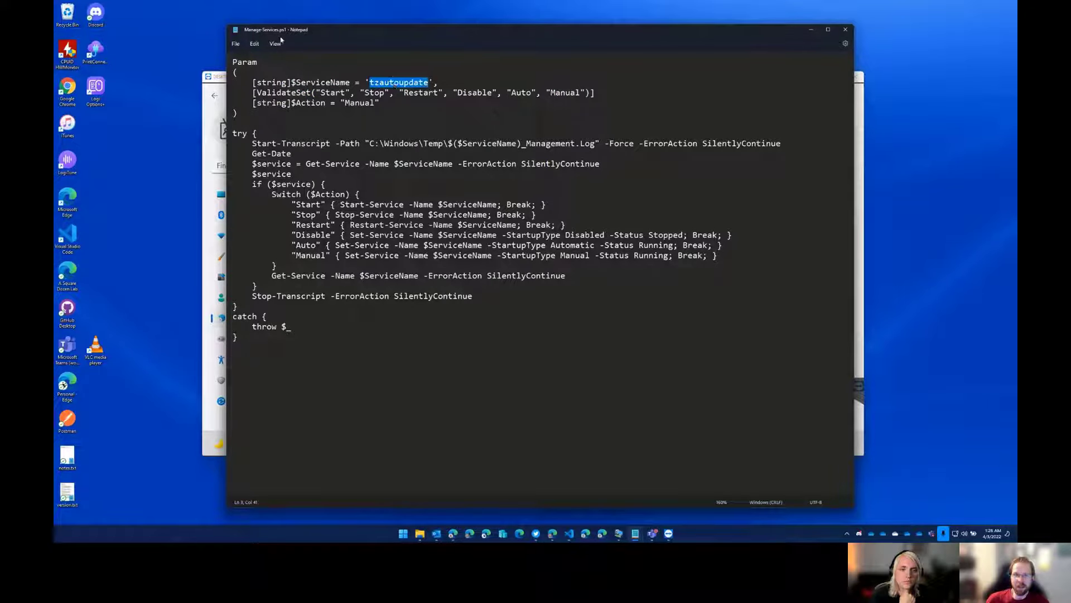
{"action": "left_click", "coordinate": [377, 124]}
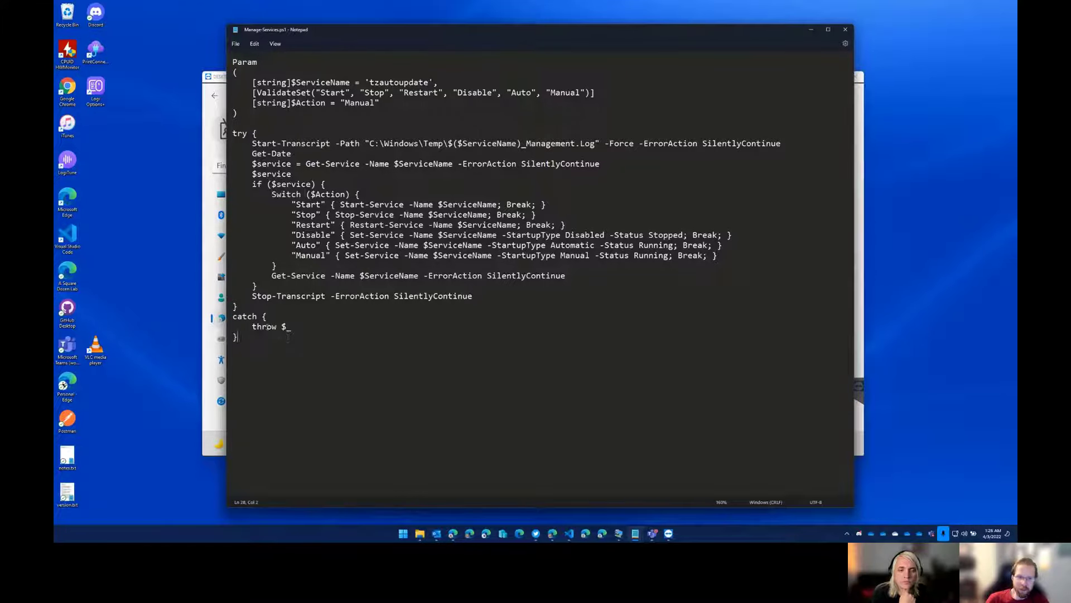
{"action": "key", "text": "ctrl+a"}
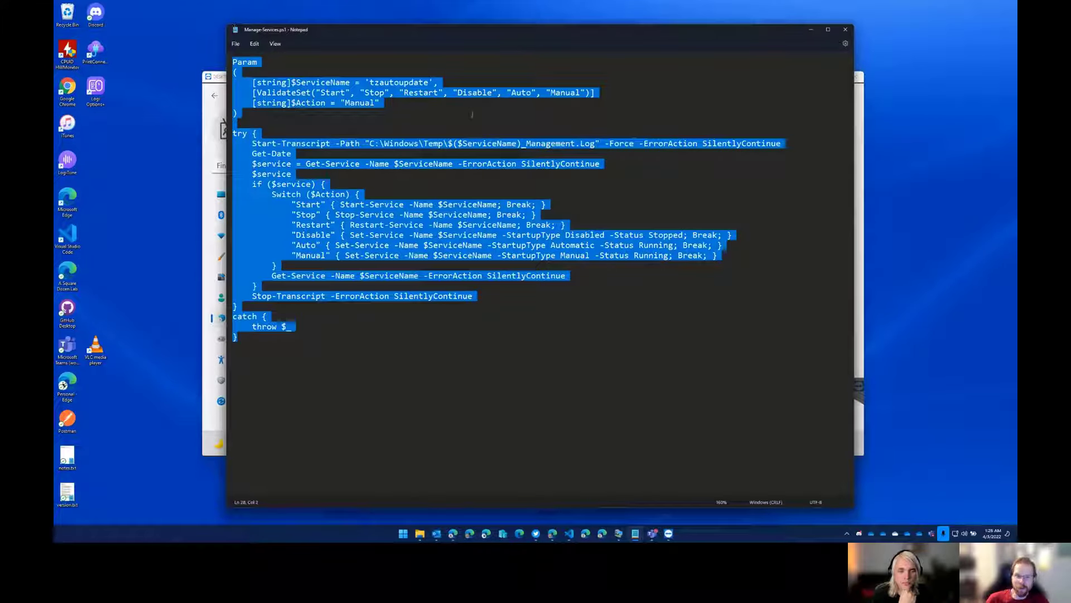
{"action": "left_click", "coordinate": [302, 346]}
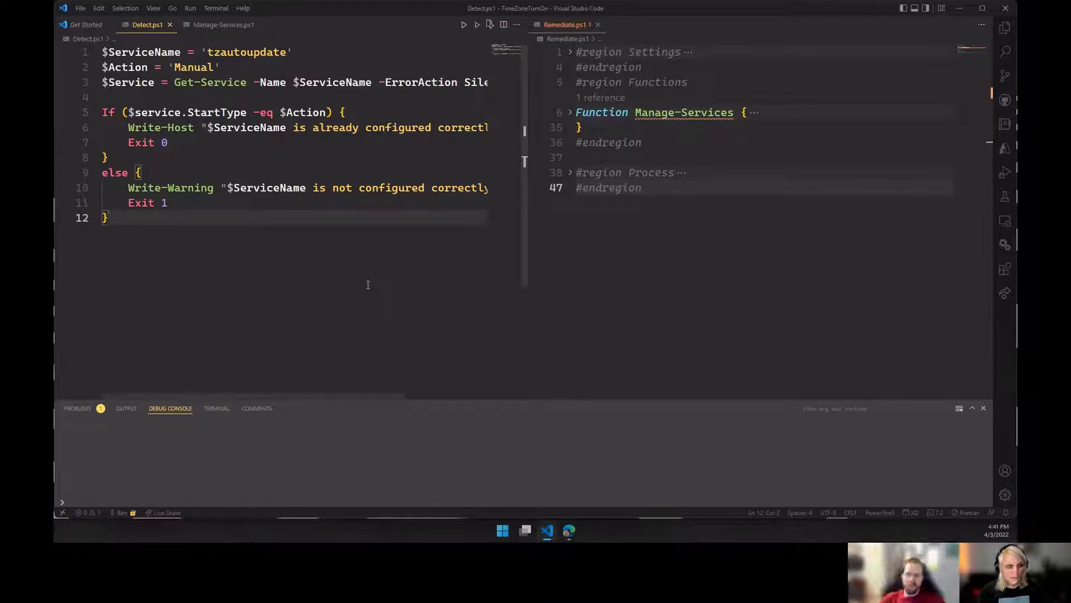
Close Manage-Services.ps1 in Visual Studio Code and widen the Detect.ps1 editor so its full lines can be read.
{"action": "left_click_drag", "start_coordinate": [531, 257], "coordinate": [640, 251]}
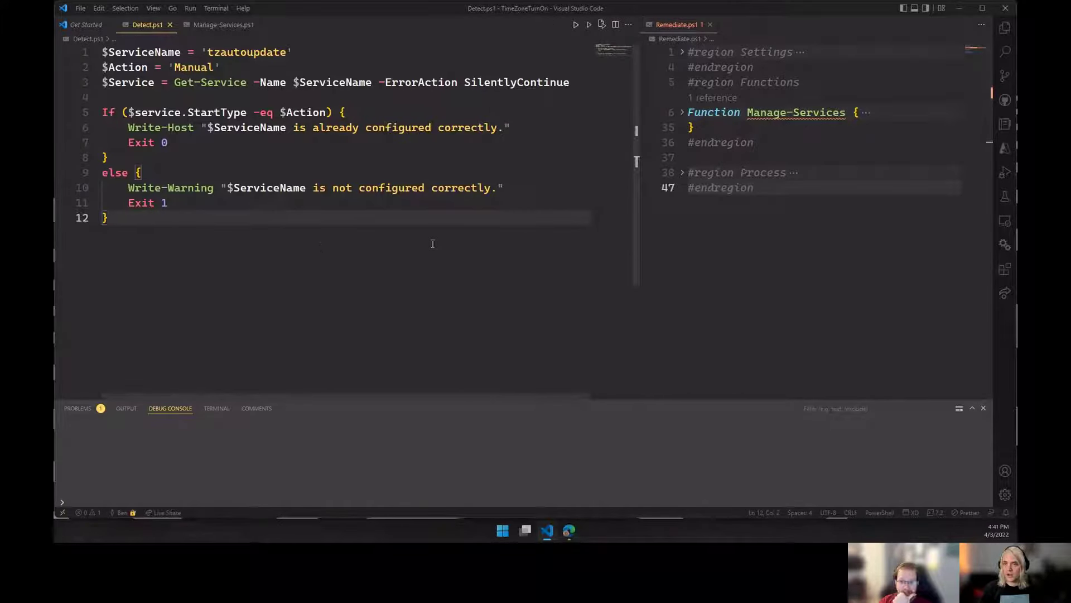
{"action": "left_click", "coordinate": [261, 25]}
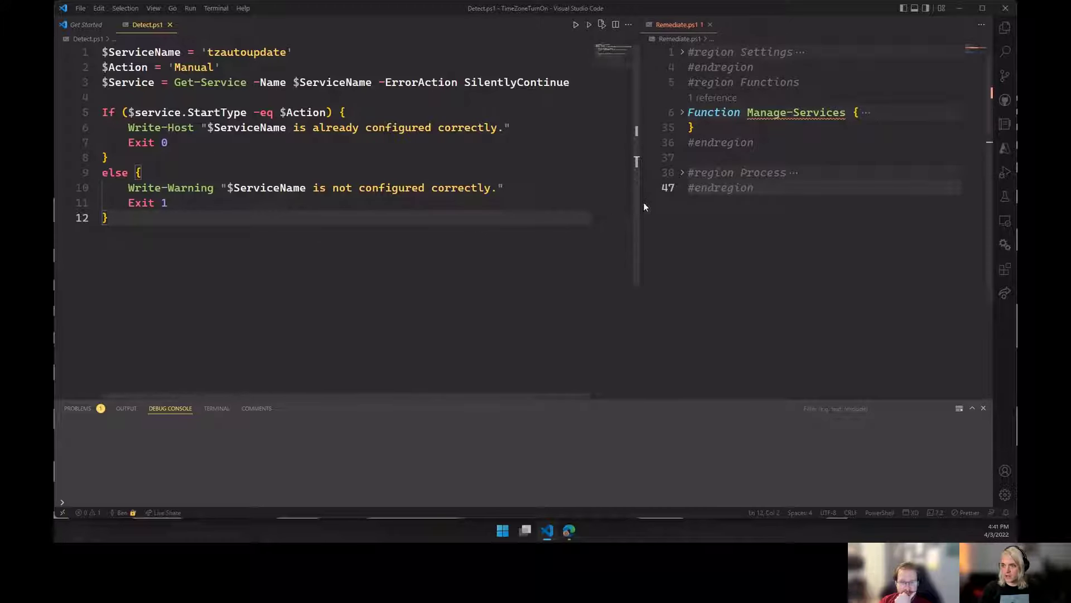
{"action": "mouse_move", "coordinate": [638, 202]}
{"action": "left_mouse_down"}
{"action": "mouse_move", "coordinate": [611, 202]}
{"action": "mouse_move", "coordinate": [627, 202]}
{"action": "left_mouse_up"}
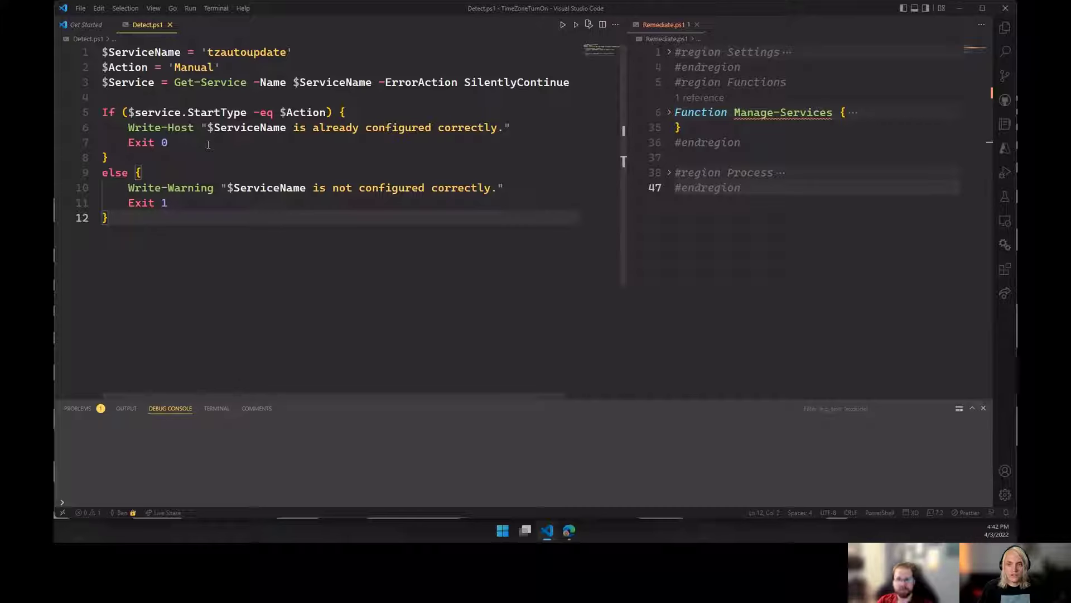
Examine Detect.ps1: the service name, the Manual action, the StartType comparison, and the Exit 0 and Exit 1 branches.
{"action": "double_click", "coordinate": [246, 52]}
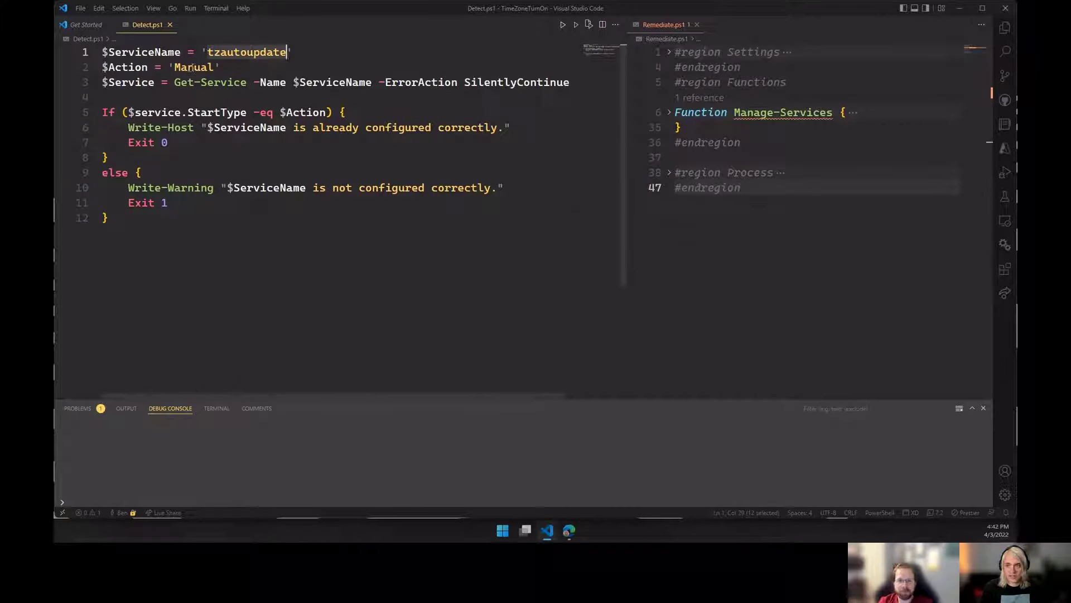
{"action": "left_click", "coordinate": [224, 109]}
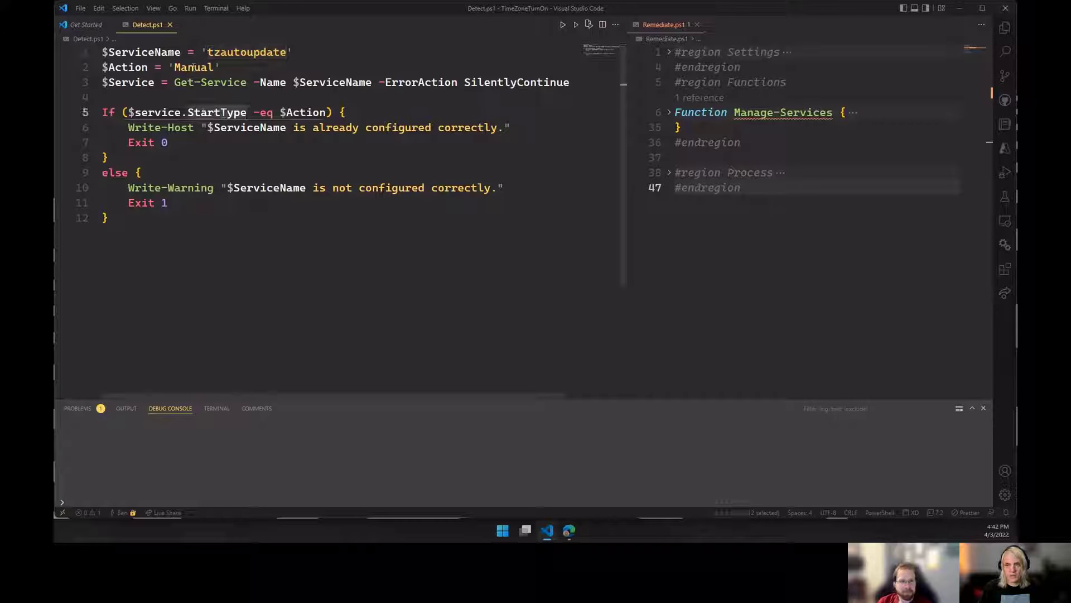
{"action": "left_click", "coordinate": [194, 67]}
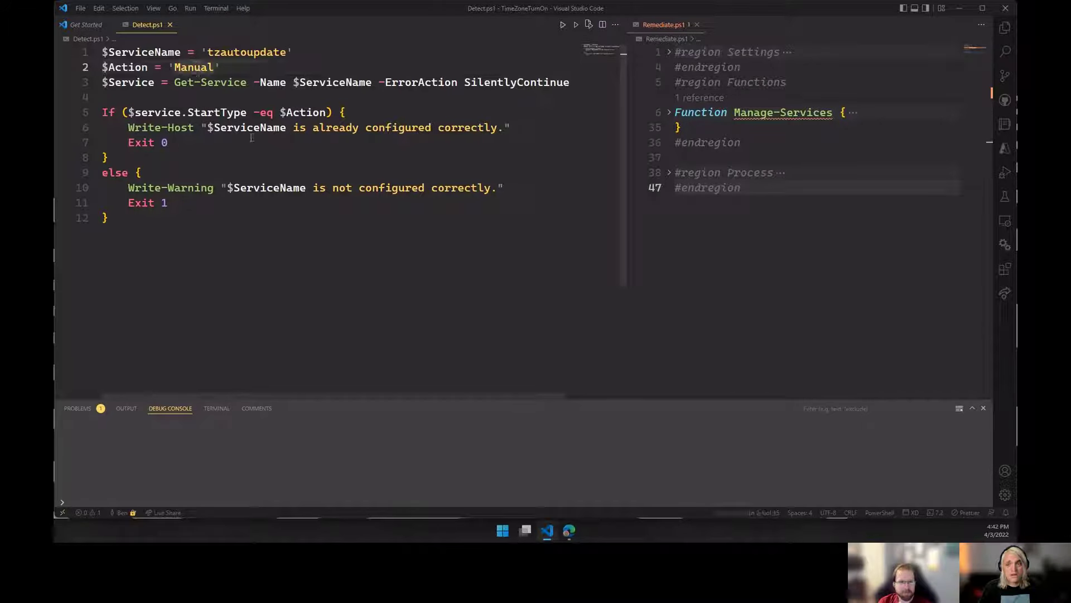
{"action": "left_click", "coordinate": [183, 144]}
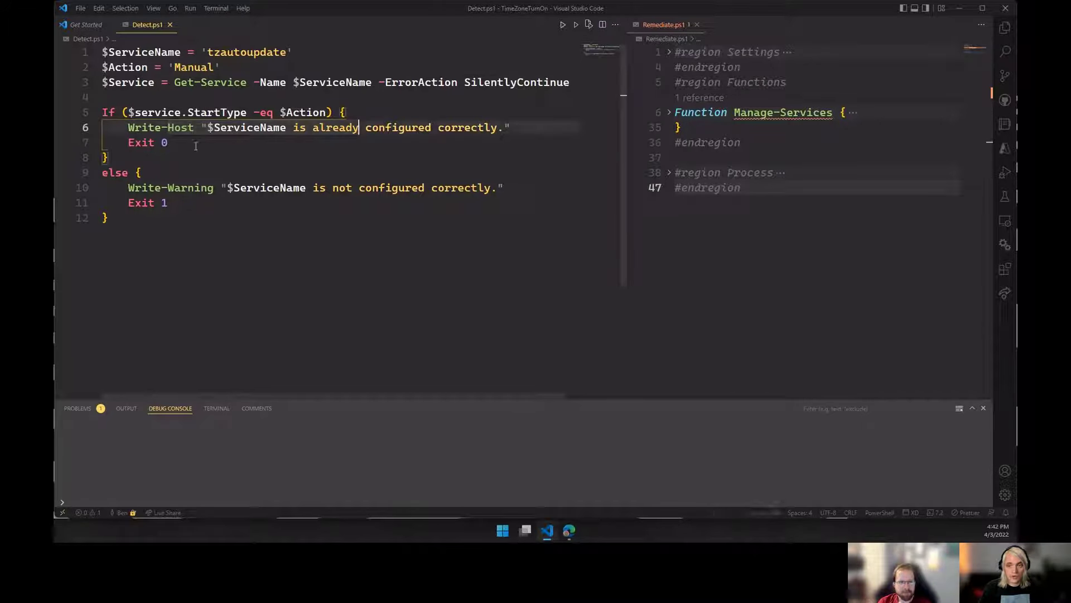
{"action": "left_click_drag", "start_coordinate": [168, 143], "coordinate": [128, 143]}
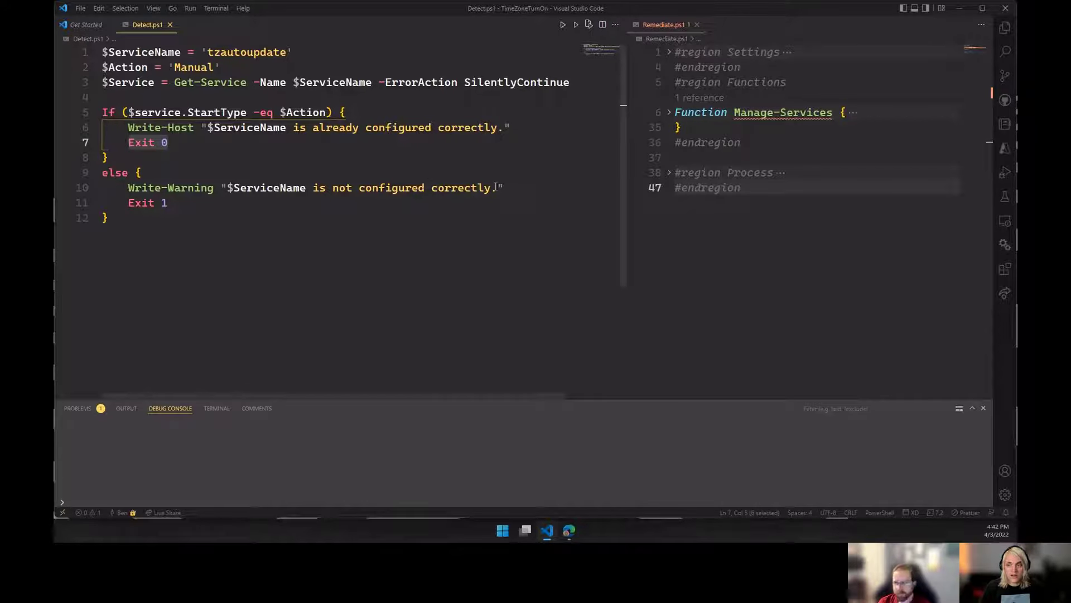
{"action": "left_click_drag", "start_coordinate": [496, 188], "coordinate": [244, 188]}
{"action": "left_click", "coordinate": [134, 203]}
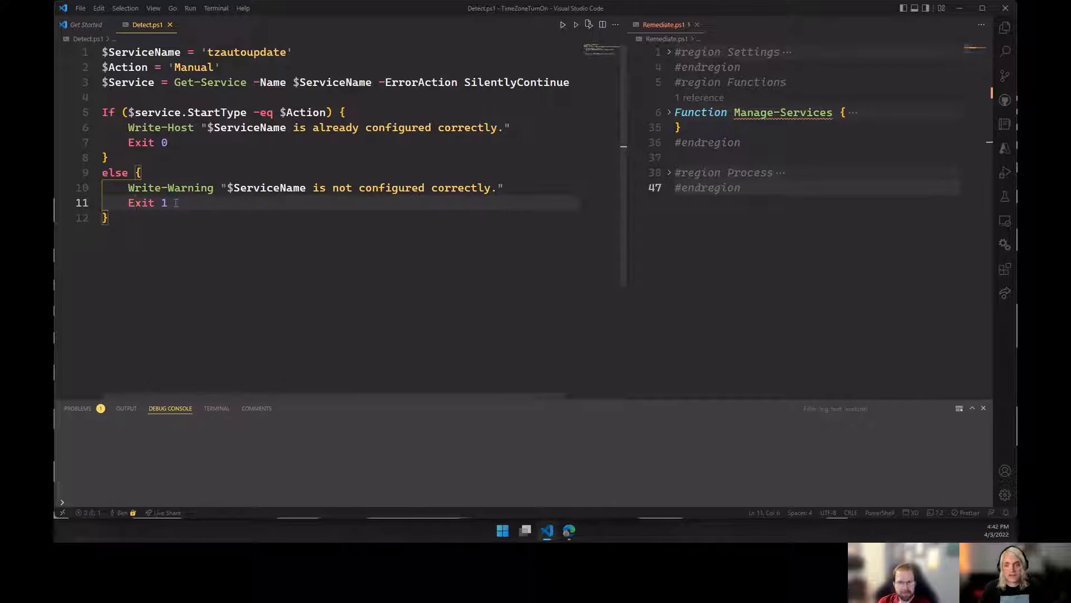
{"action": "left_click_drag", "start_coordinate": [168, 203], "coordinate": [128, 202]}
{"action": "left_click_drag", "start_coordinate": [167, 143], "coordinate": [116, 142]}
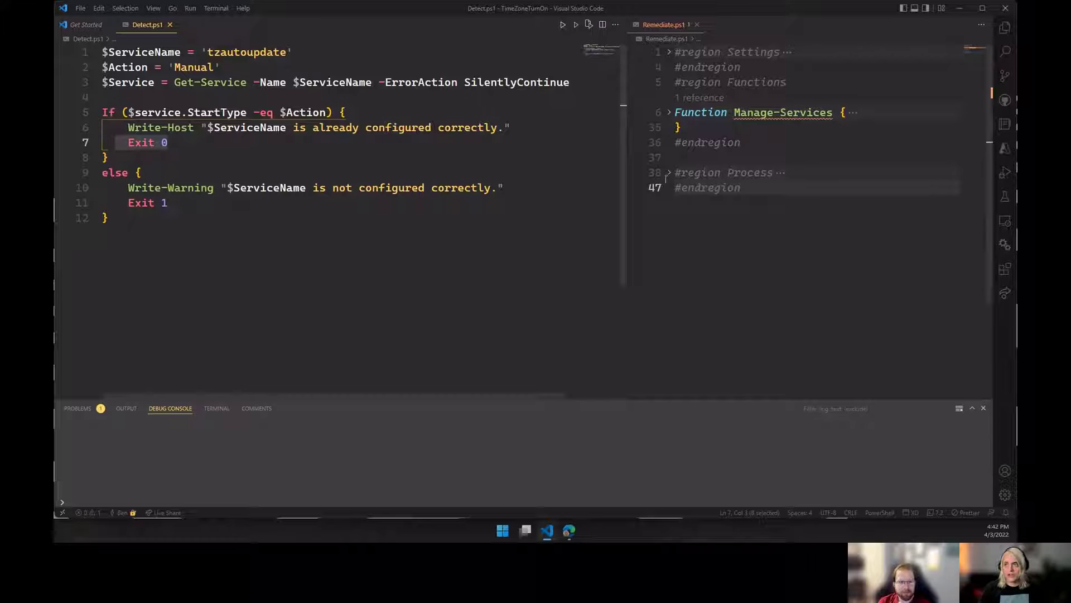
Widen the Remediate.ps1 editor, expand its Settings region, fold the Functions region, and inspect the ServiceName and Action variables.
{"action": "left_click_drag", "start_coordinate": [627, 153], "coordinate": [154, 138]}
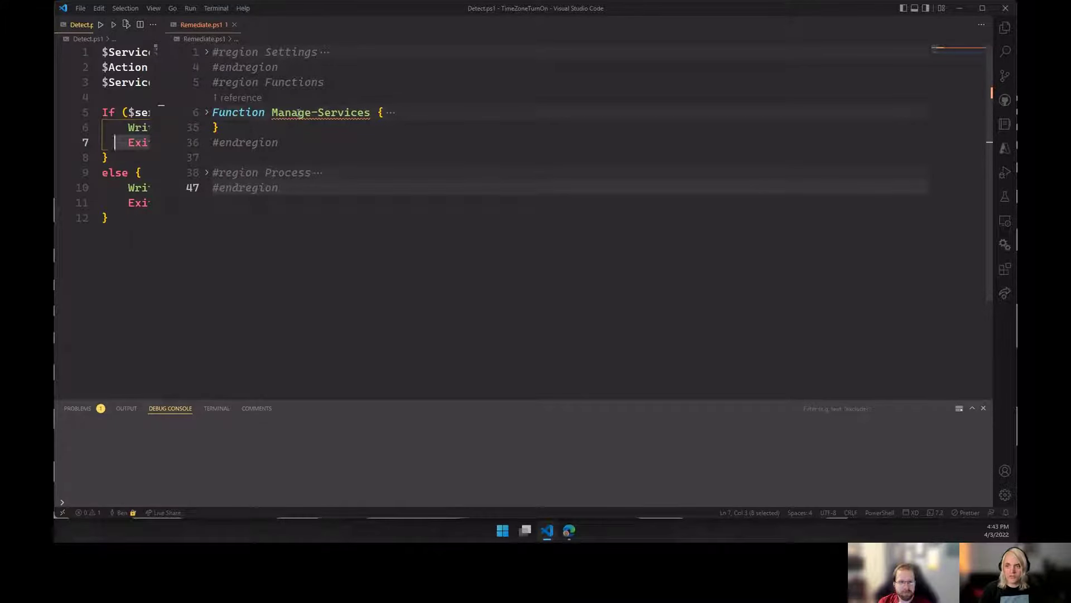
{"action": "mouse_move", "coordinate": [301, 114]}
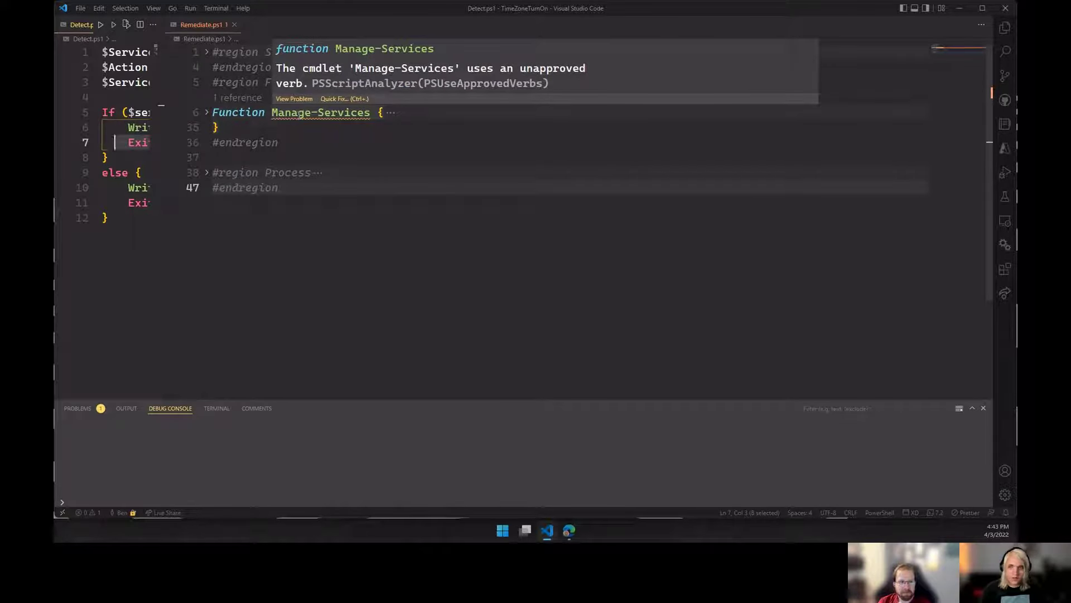
{"action": "left_click", "coordinate": [207, 52]}
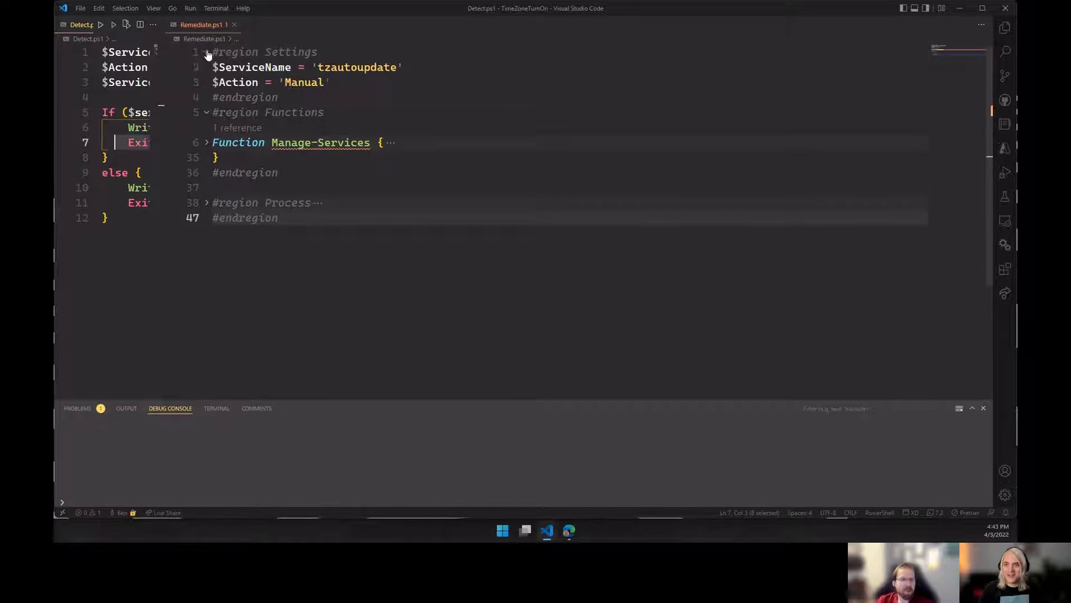
{"action": "left_click", "coordinate": [207, 112]}
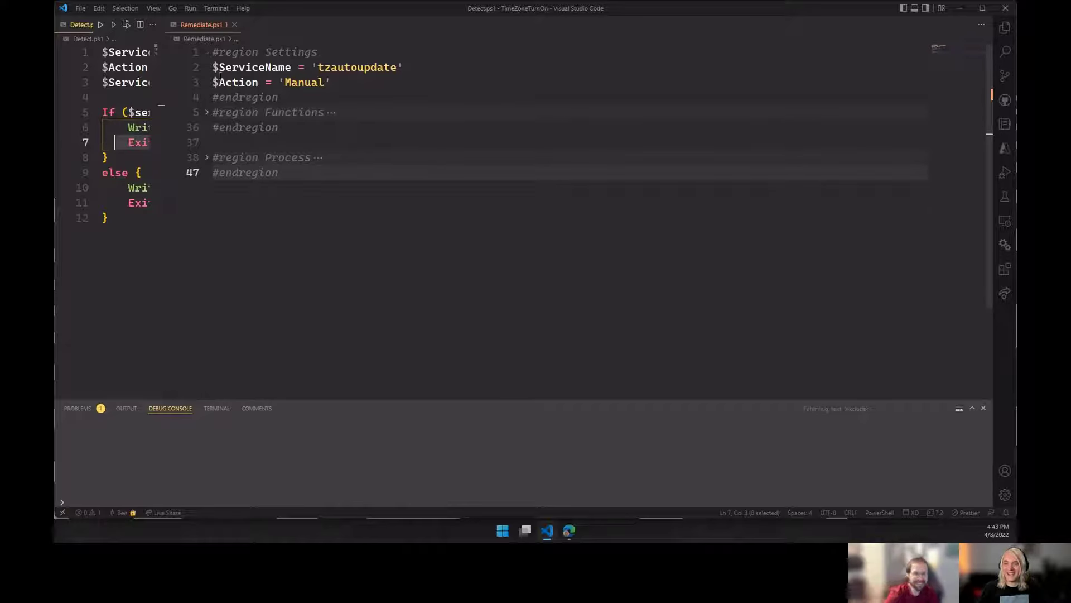
{"action": "left_click", "coordinate": [247, 66]}
{"action": "left_click", "coordinate": [378, 67]}
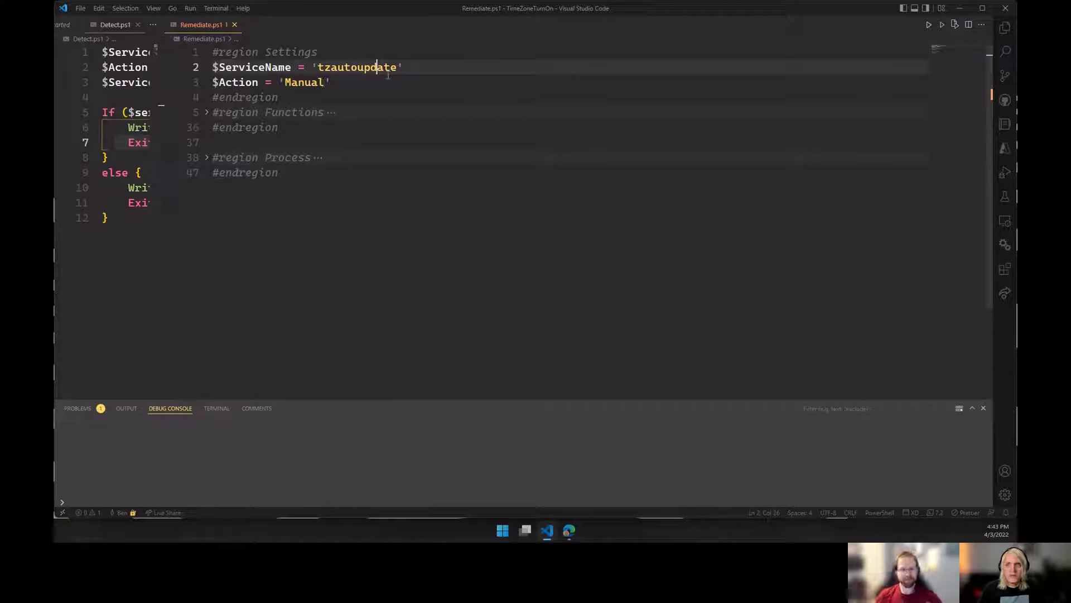
{"action": "double_click", "coordinate": [355, 67]}
{"action": "left_click", "coordinate": [241, 83]}
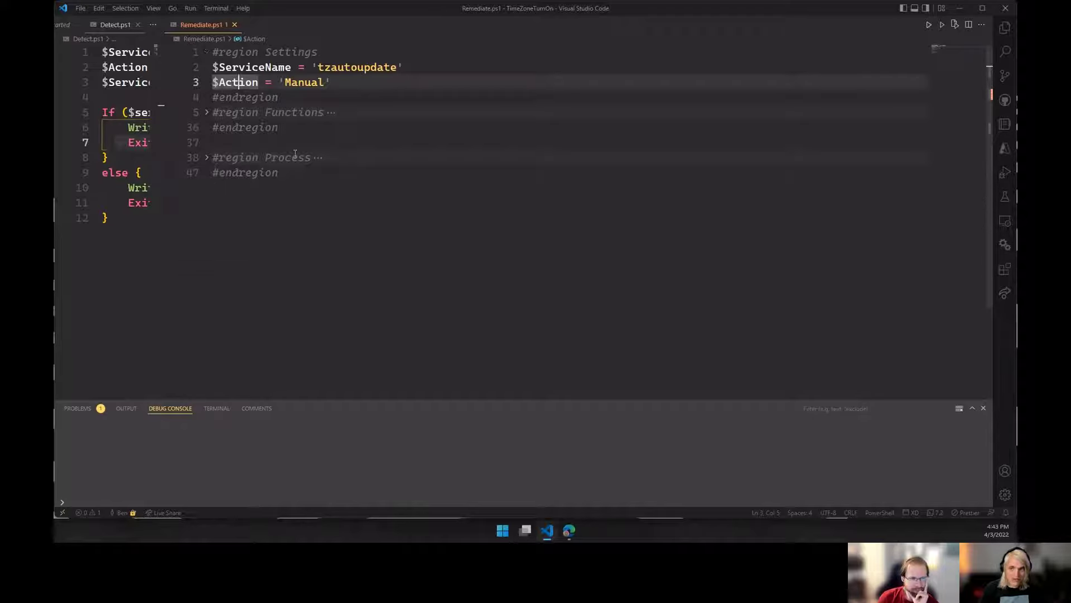
Expand the Functions region and the Manage-Services function to review its parameters and service actions, and fold the function again.
{"action": "left_click", "coordinate": [207, 113]}
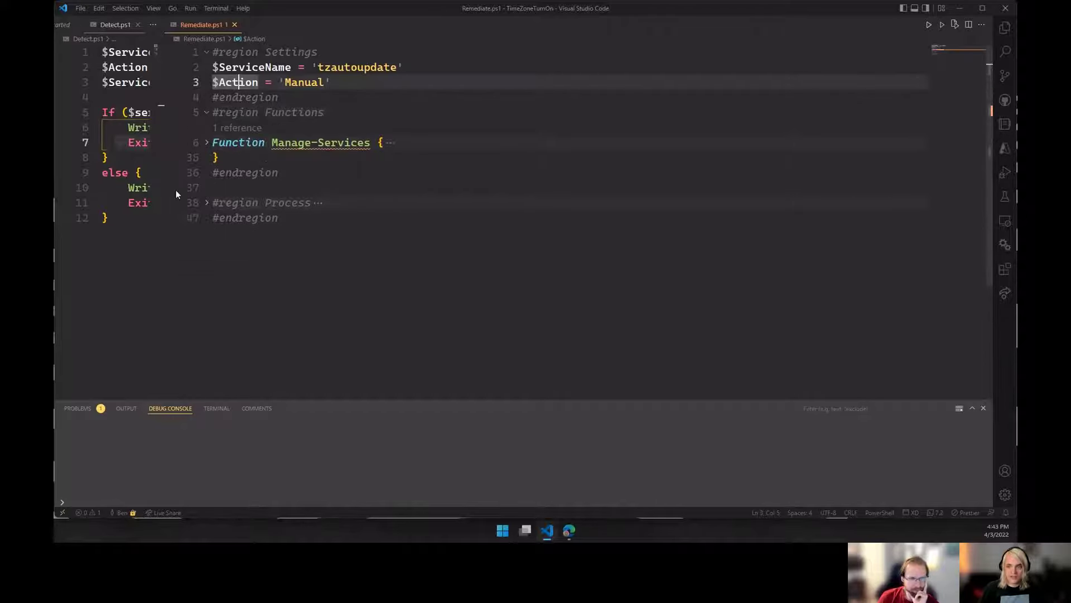
{"action": "left_click", "coordinate": [208, 144]}
{"action": "scroll", "coordinate": [391, 203], "scroll_direction": "down", "scroll_amount": 3}
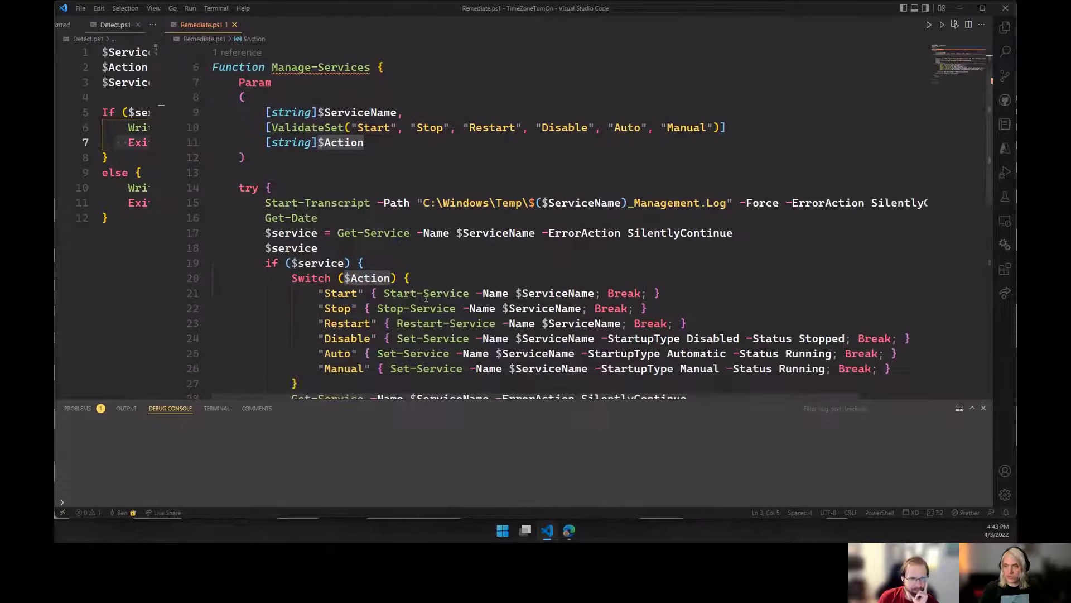
{"action": "scroll", "coordinate": [334, 166], "scroll_direction": "up", "scroll_amount": 2}
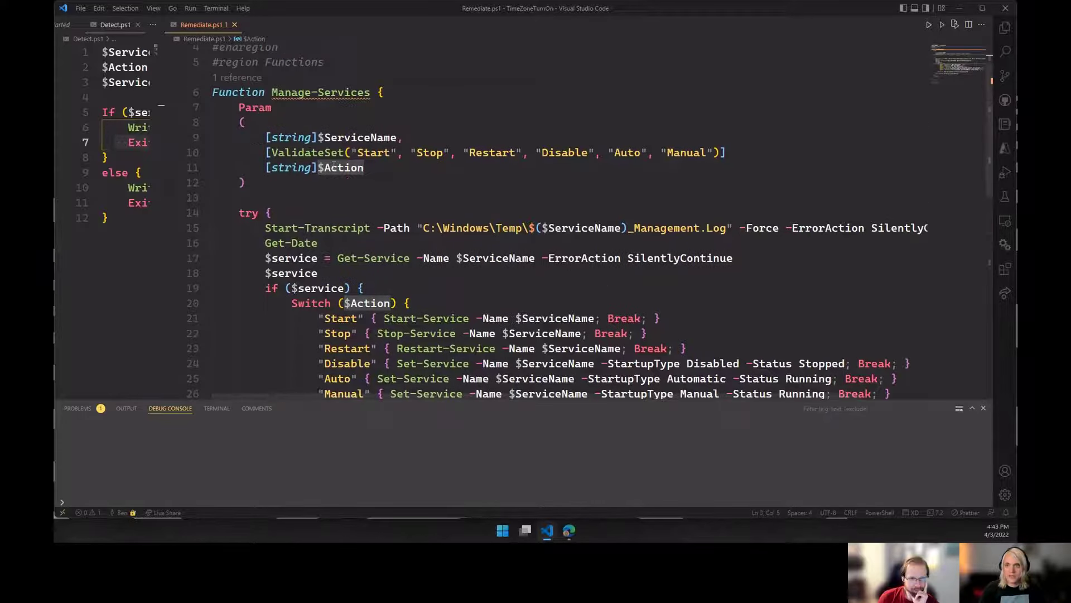
{"action": "left_click", "coordinate": [207, 94]}
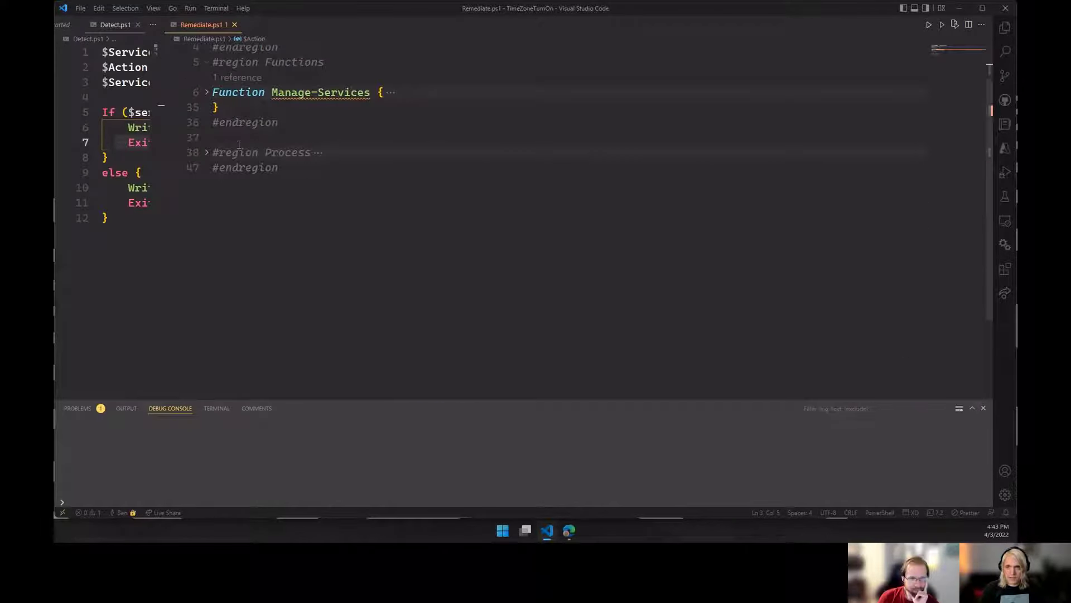
Expand the Process region of Remediate.ps1 and examine the Manage-Services call, the Exit 0 line, and the catch block's error output.
{"action": "left_click", "coordinate": [206, 154]}
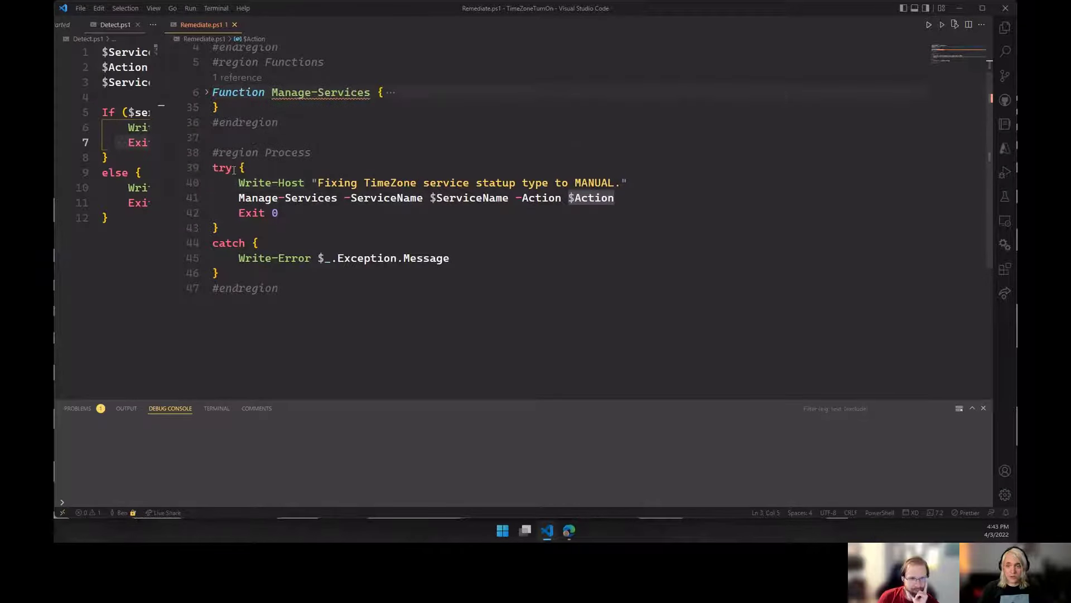
{"action": "left_click_drag", "start_coordinate": [250, 199], "coordinate": [561, 199]}
{"action": "left_click", "coordinate": [624, 200]}
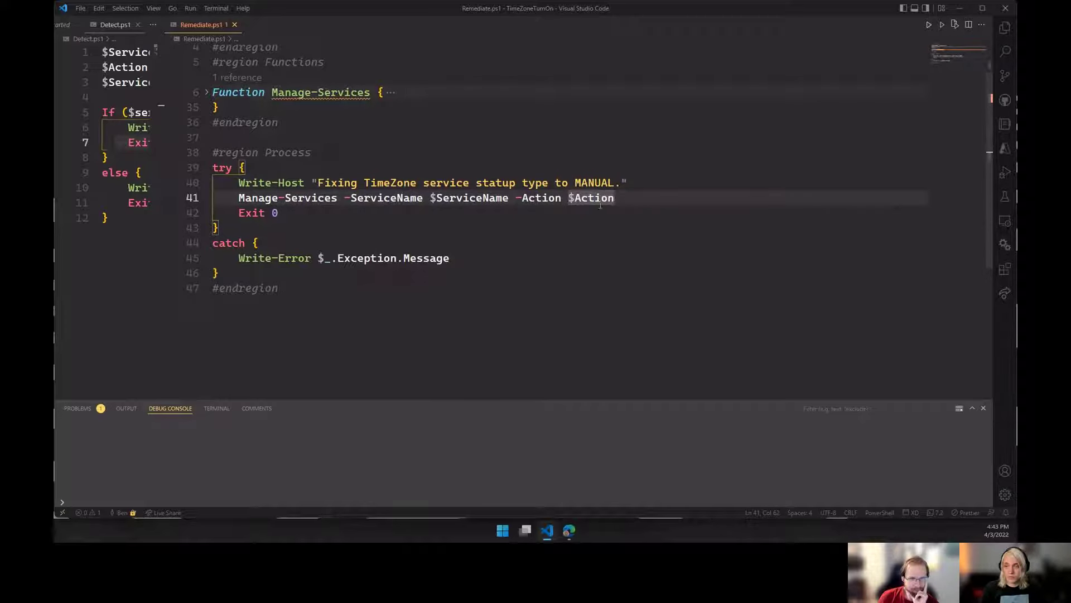
{"action": "left_click_drag", "start_coordinate": [285, 216], "coordinate": [239, 214]}
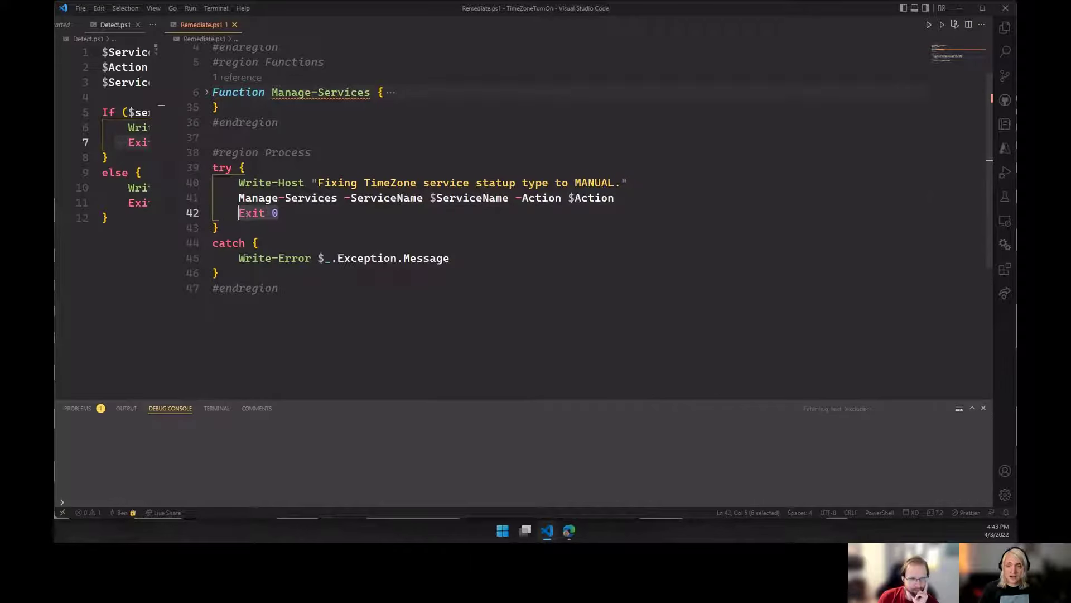
{"action": "left_click", "coordinate": [466, 257]}
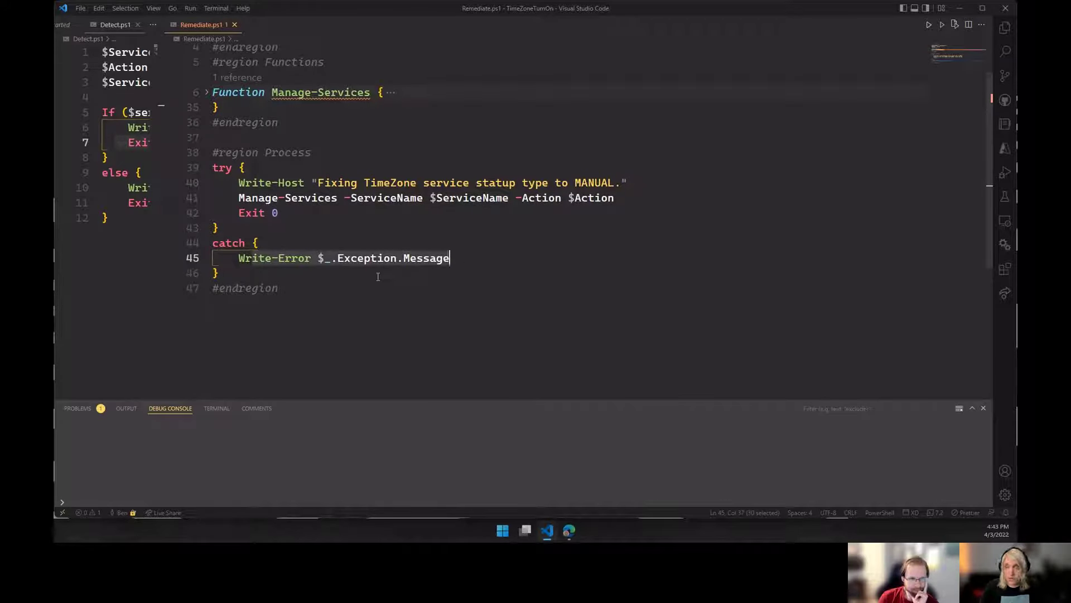
{"action": "key", "text": "Down"}
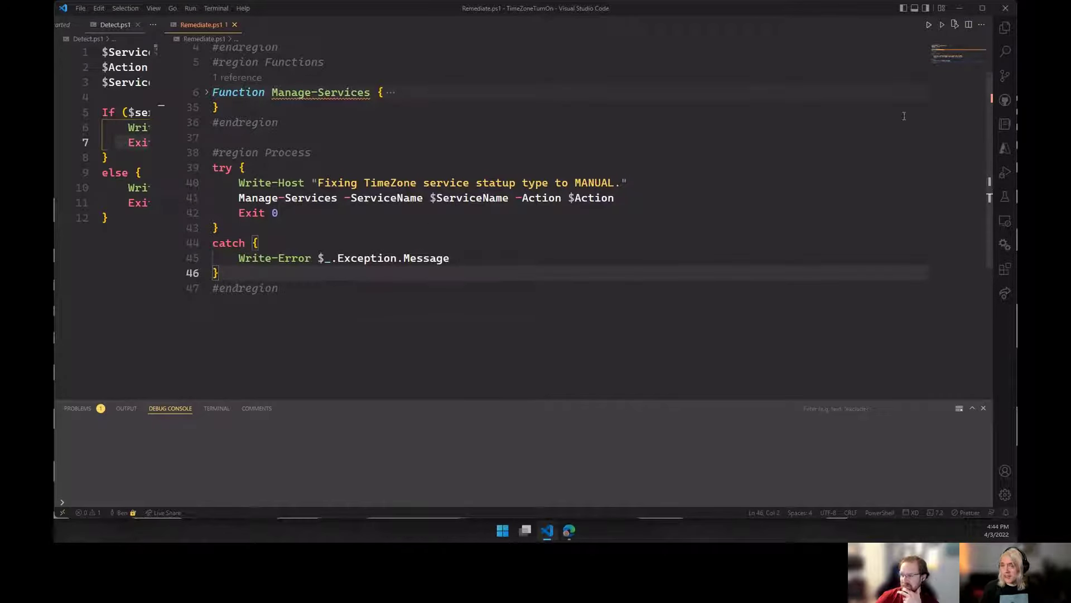
Switch to the Endpoint Manager admin center in Edge, widen the script package name column, and refresh the Proactive remediations list.
{"action": "left_click", "coordinate": [962, 7]}
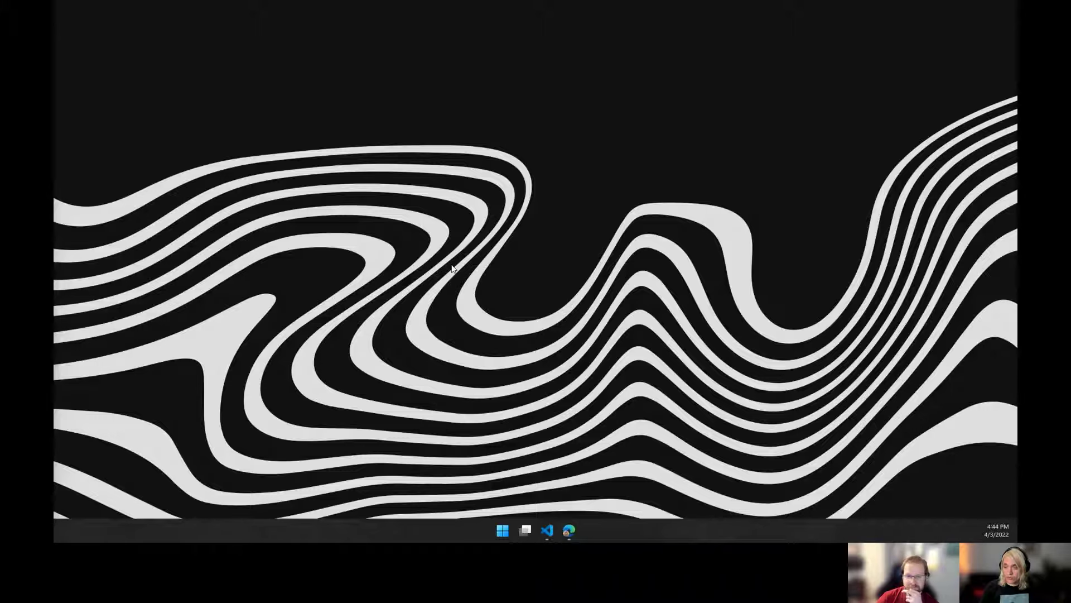
{"action": "left_click", "coordinate": [569, 530]}
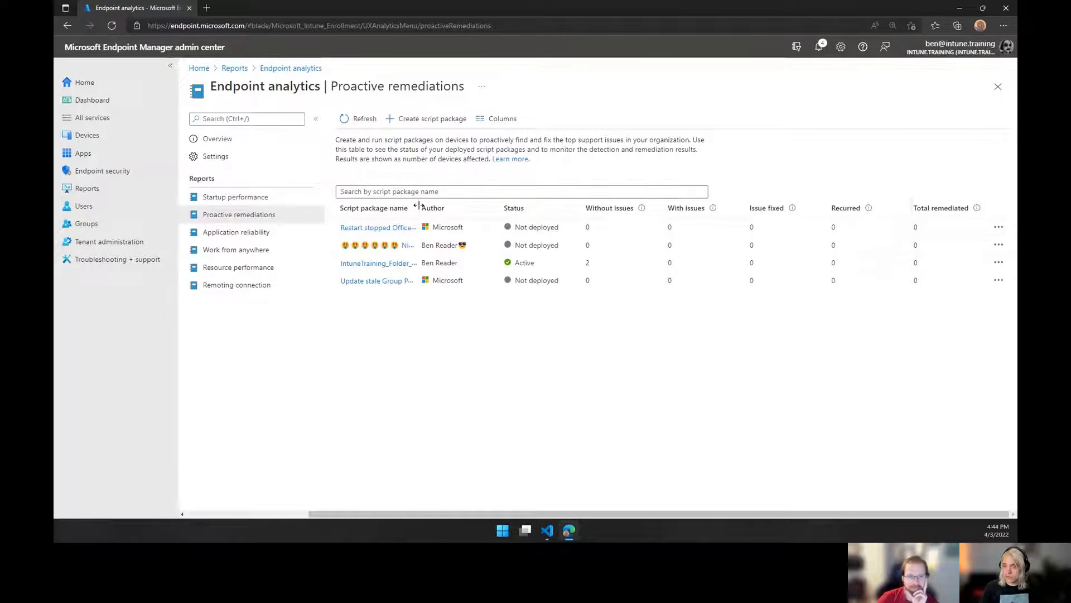
{"action": "left_click_drag", "start_coordinate": [446, 209], "coordinate": [459, 209]}
{"action": "left_click", "coordinate": [366, 119]}
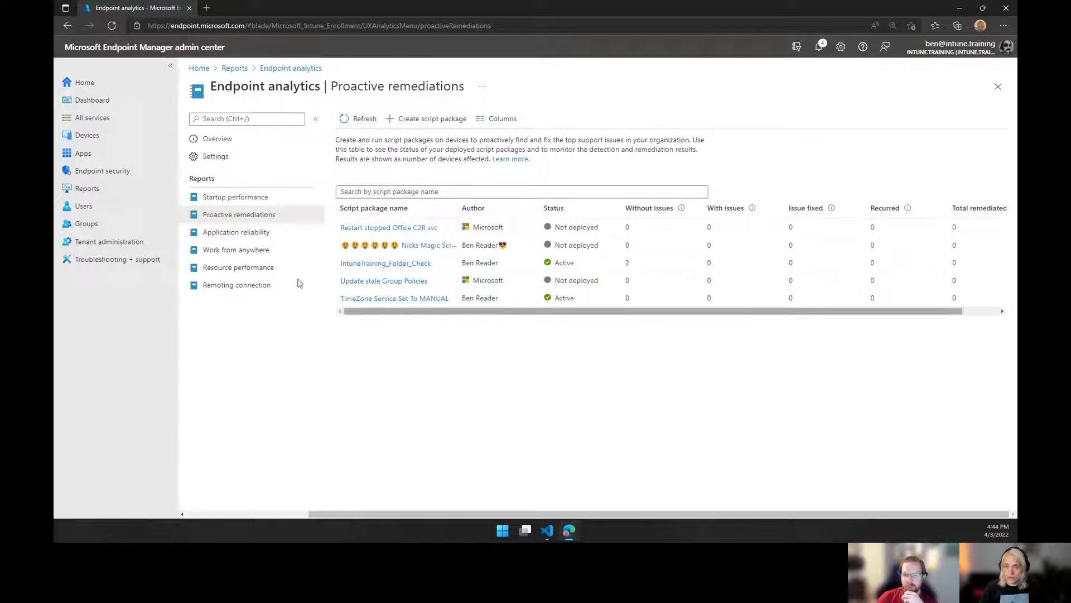
Reopen the Proactive remediations list from the admin center home through Reports and Endpoint analytics, and widen the script package name column.
{"action": "left_click", "coordinate": [83, 81]}
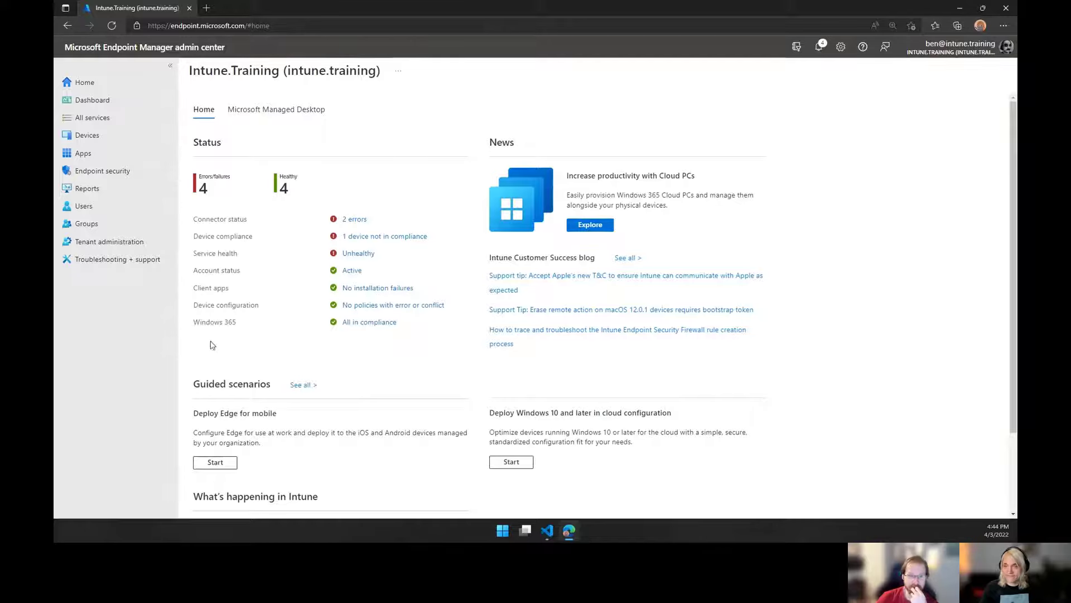
{"action": "left_click", "coordinate": [89, 188]}
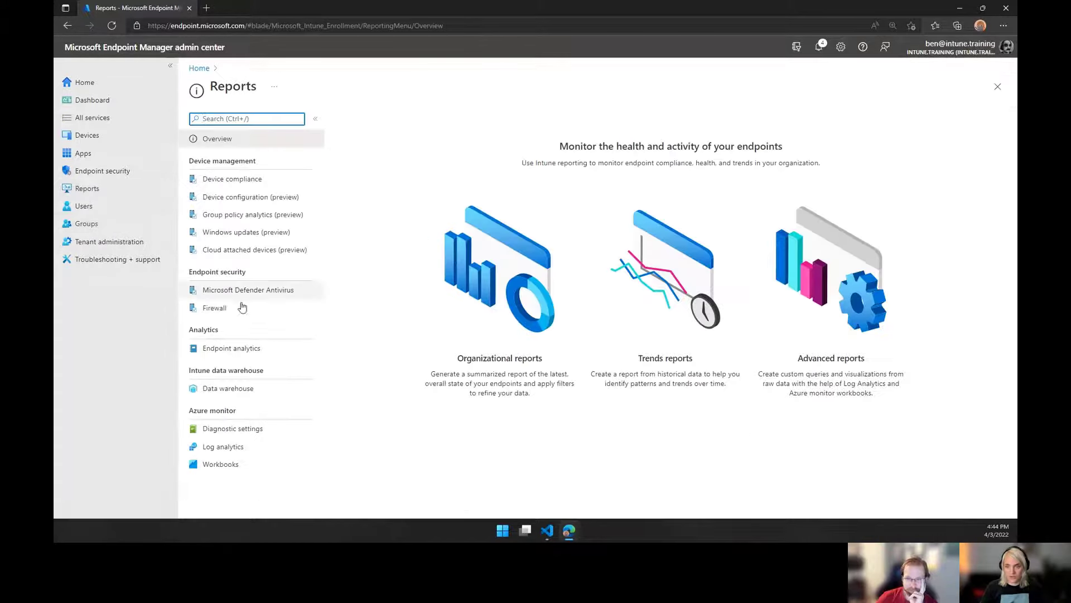
{"action": "left_click", "coordinate": [222, 349]}
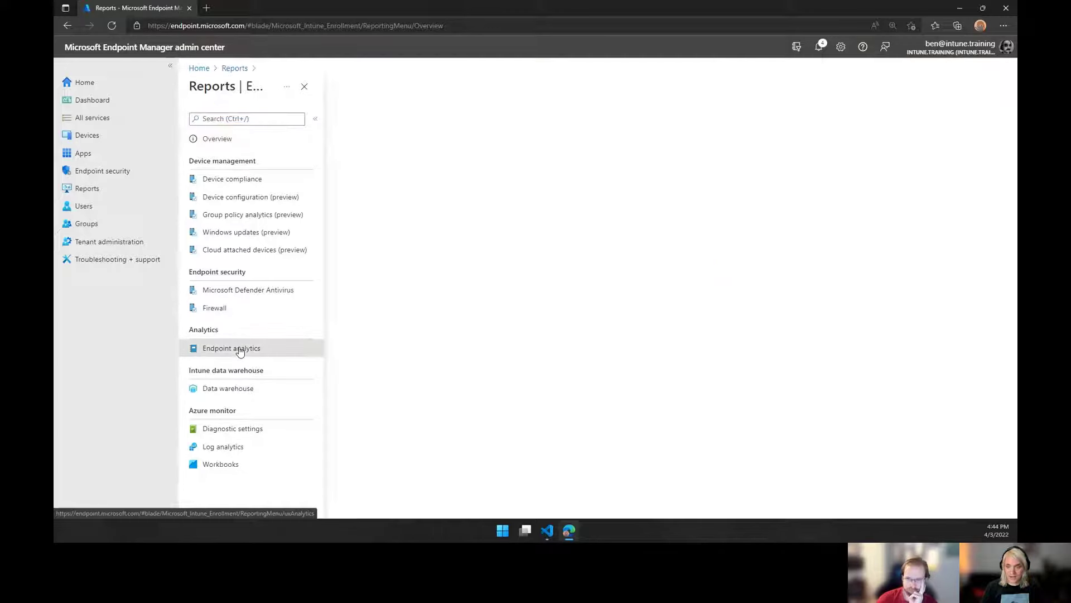
{"action": "left_click", "coordinate": [246, 215]}
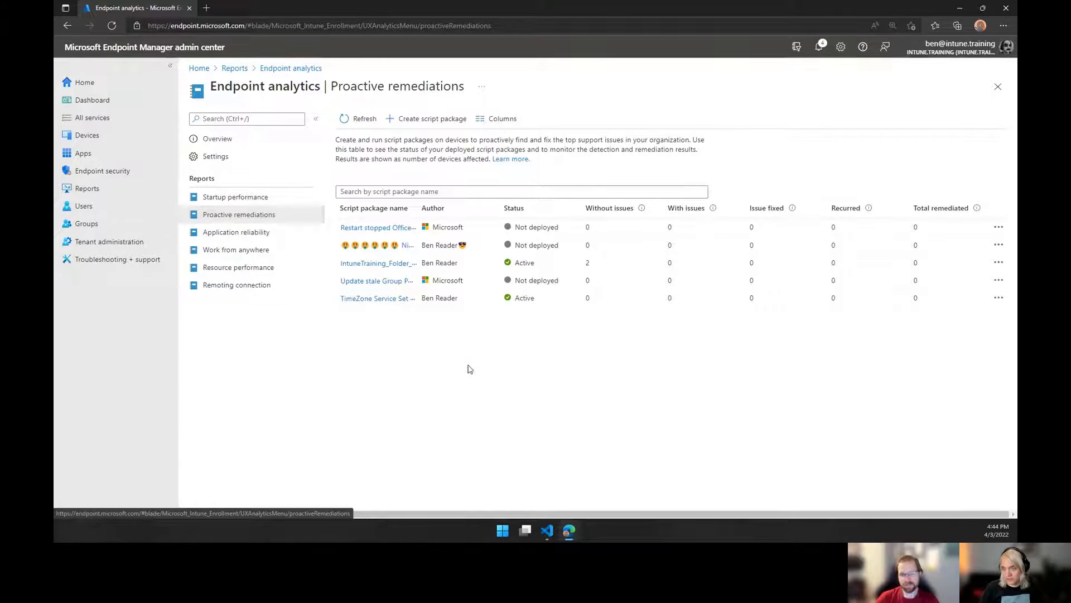
{"action": "left_click_drag", "start_coordinate": [418, 208], "coordinate": [470, 207]}
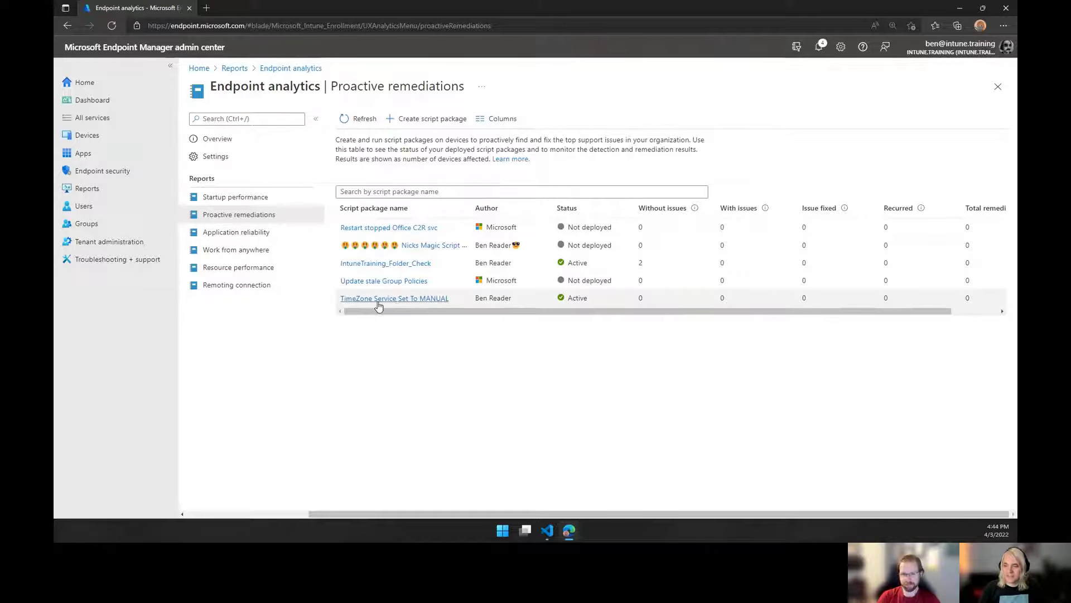
Open the TimeZone Service Set To MANUAL script package and review its properties, including script settings and hourly group assignments.
{"action": "left_click", "coordinate": [408, 299]}
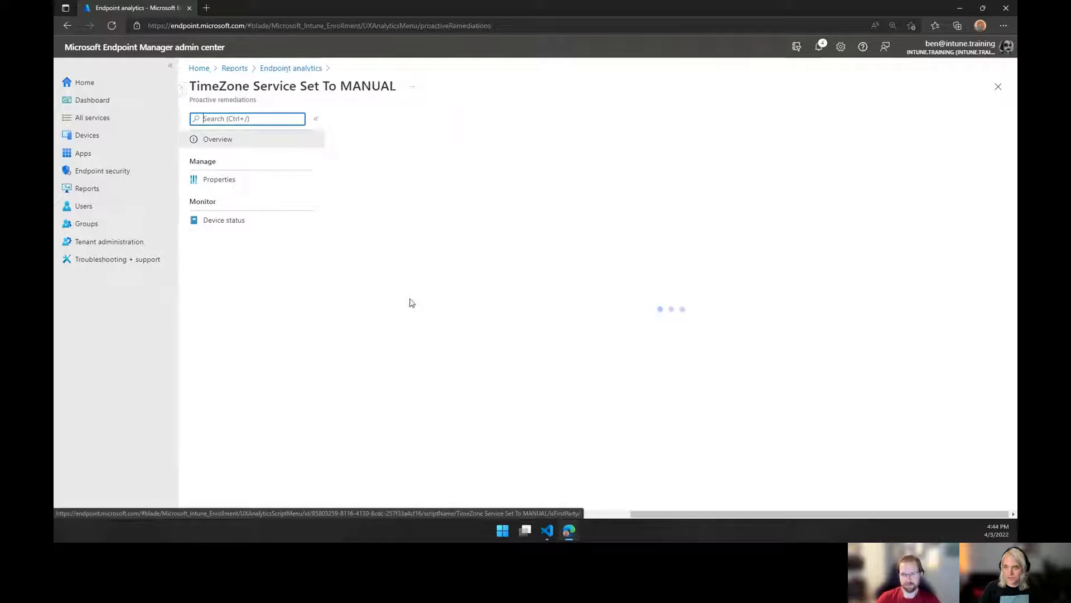
{"action": "left_click", "coordinate": [225, 181]}
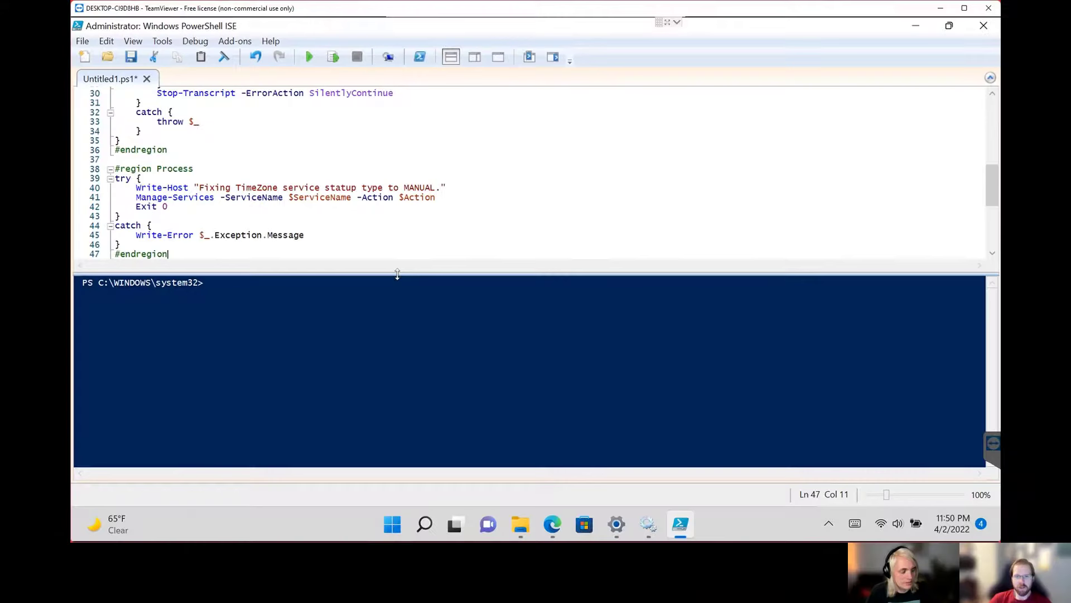
{"action": "left_click_drag", "start_coordinate": [395, 273], "coordinate": [402, 308]}
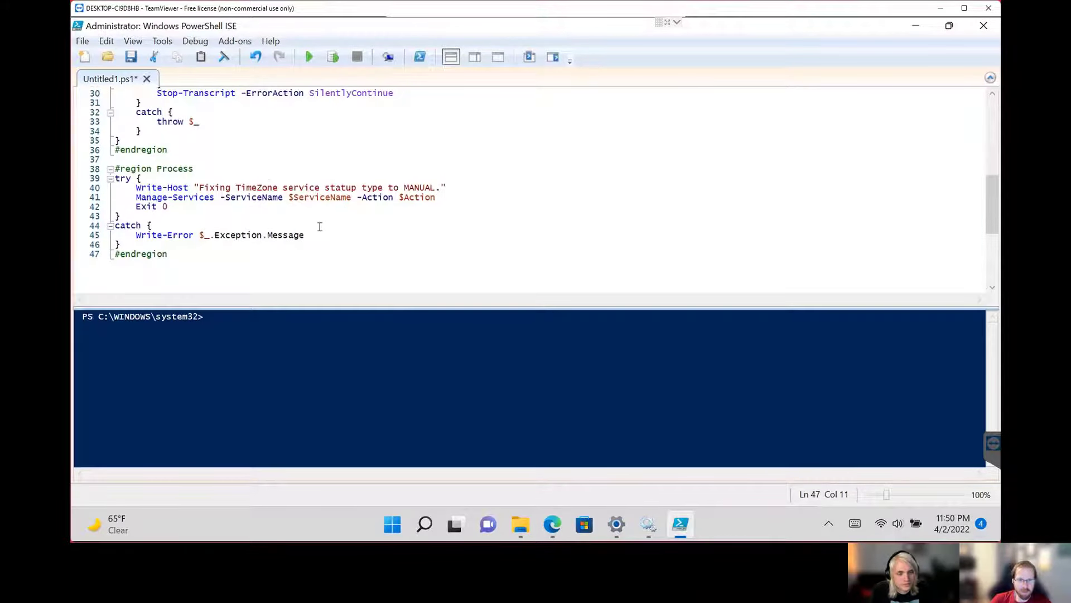
Run the pasted remediation script in PowerShell ISE on the remote test device, and close ISE without saving Untitled1.ps1.
{"action": "left_click", "coordinate": [308, 62]}
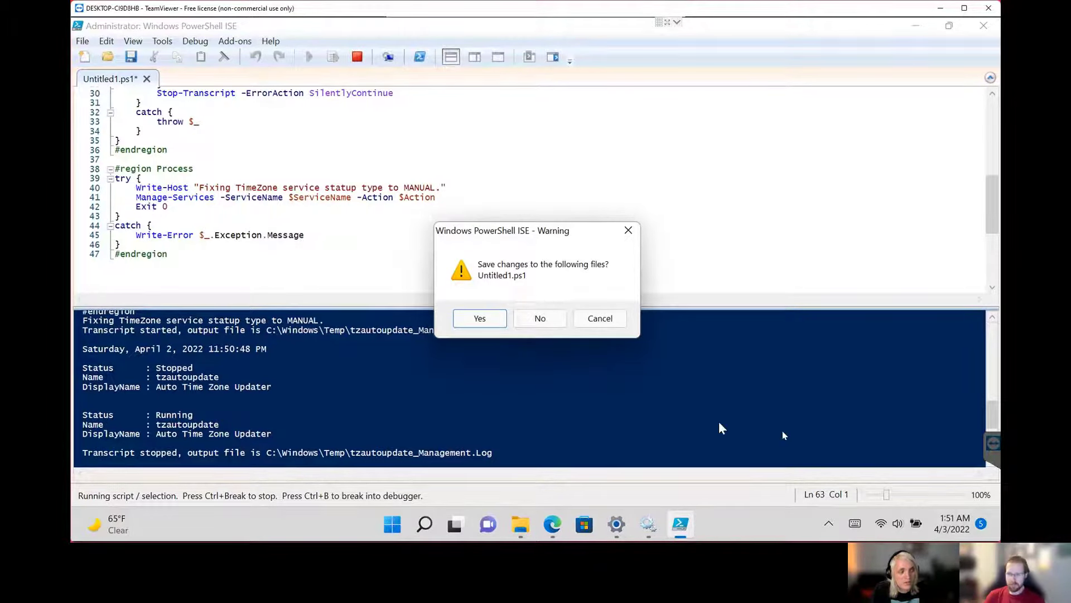
{"action": "left_click", "coordinate": [540, 318]}
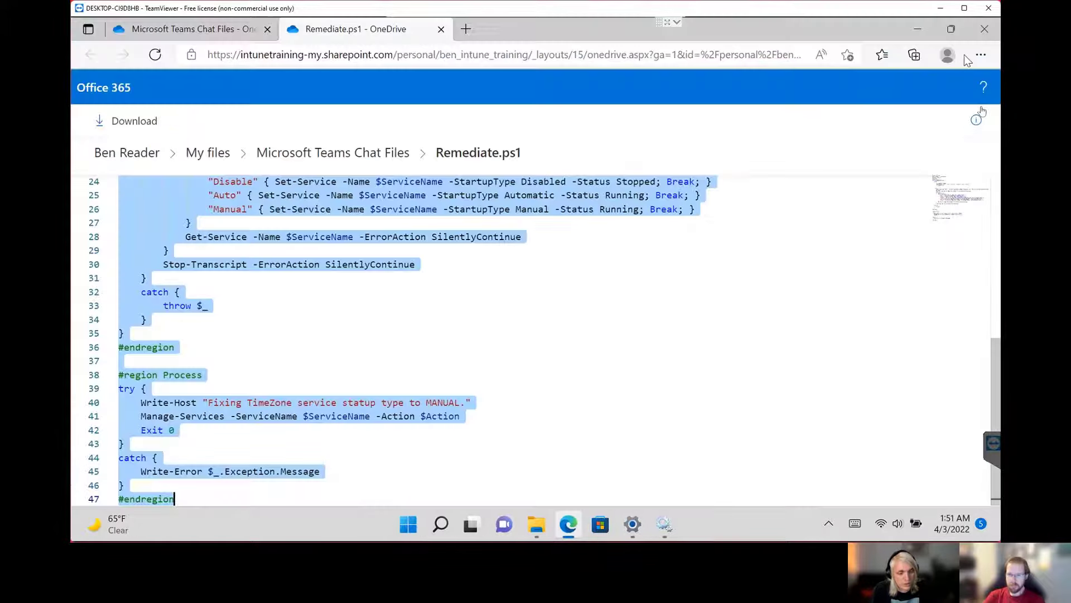
Minimize the Edge window, open the tzautoupdate_Management log from C:\Windows\Temp, and read the transcript through to its end.
{"action": "left_click", "coordinate": [920, 34]}
{"action": "left_click", "coordinate": [920, 33]}
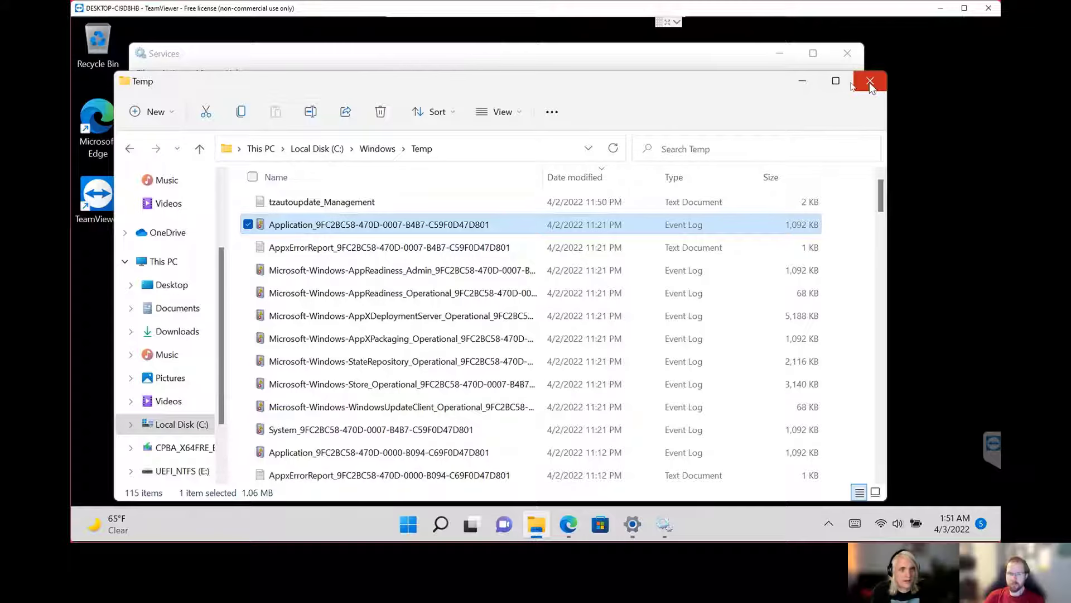
{"action": "double_click", "coordinate": [346, 203]}
{"action": "scroll", "coordinate": [405, 354], "scroll_direction": "down", "scroll_amount": 8}
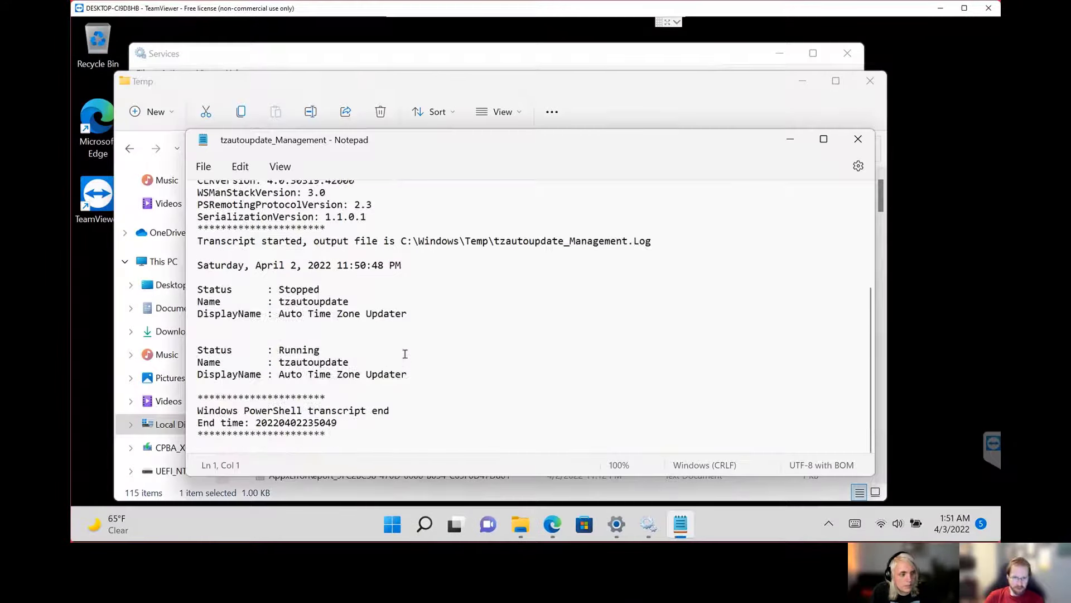
Open the notification center, expand the Time Zone Change notification to read it in full, and clear all notifications.
{"action": "left_click", "coordinate": [976, 530]}
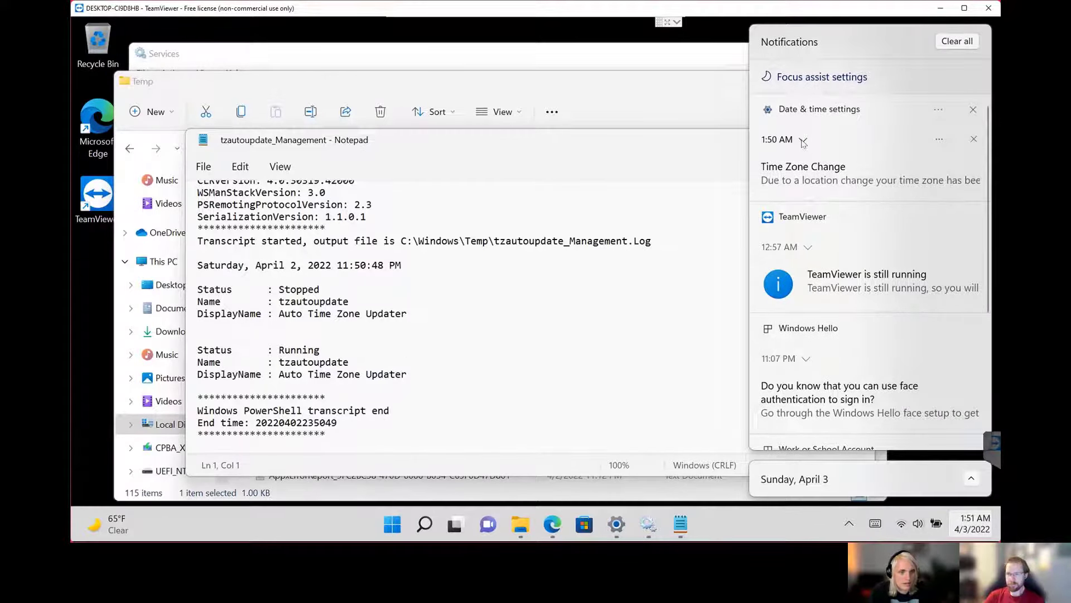
{"action": "left_click", "coordinate": [803, 140]}
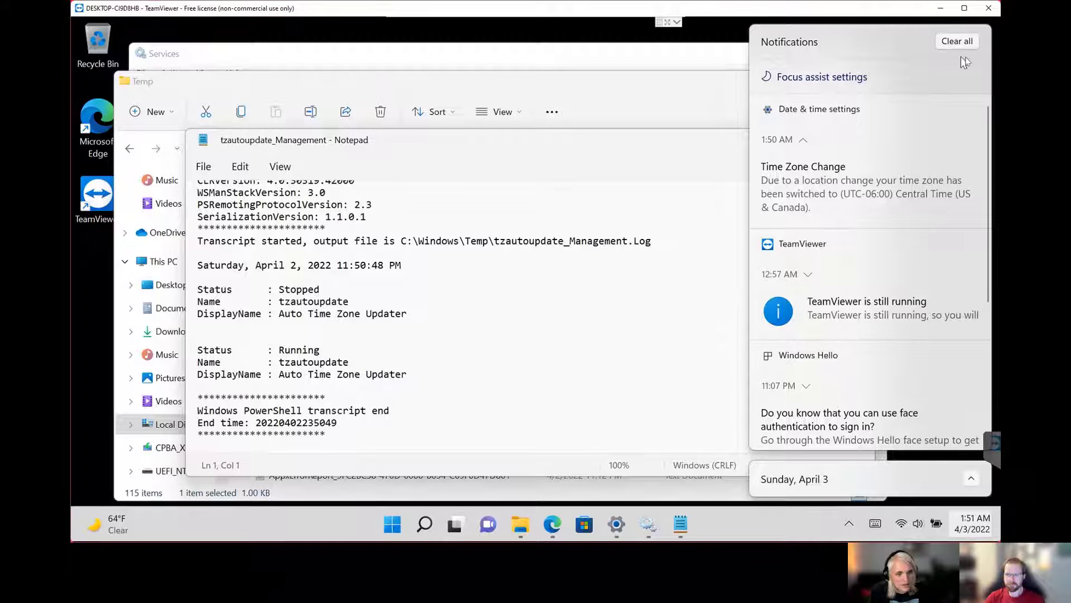
{"action": "left_click", "coordinate": [968, 44]}
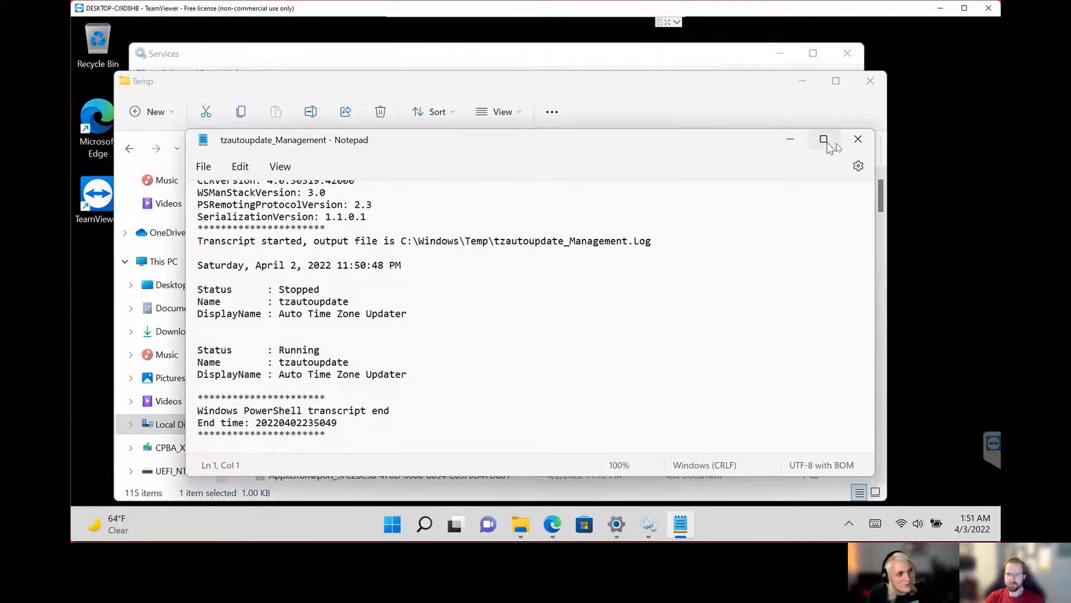
Close the log and the Temp folder, refresh the Services list, and widen the Startup Type column to check Auto Time Zone Updater.
{"action": "left_click", "coordinate": [858, 139]}
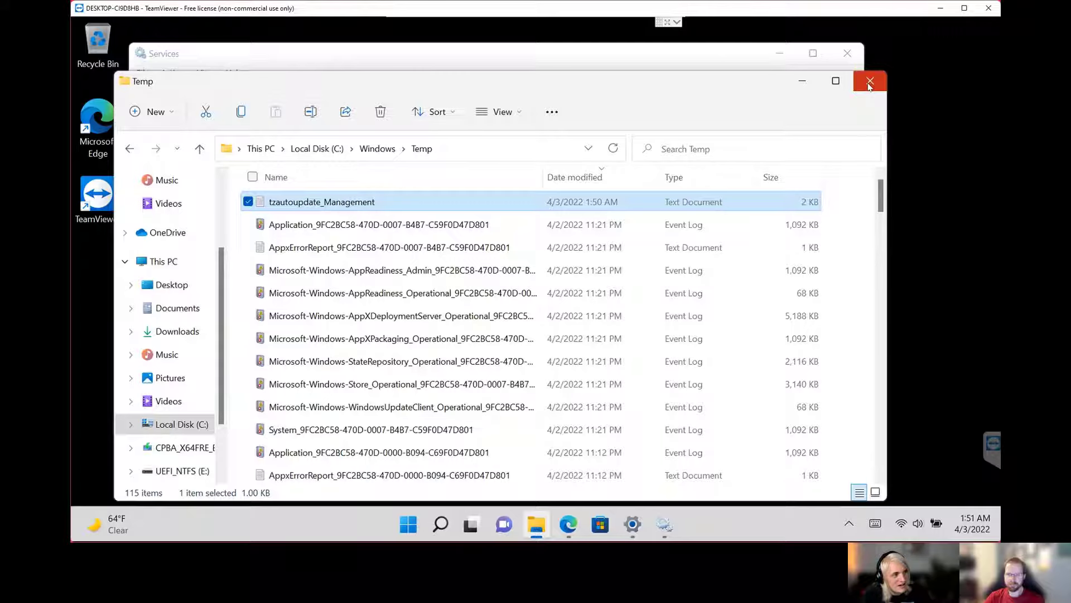
{"action": "left_click", "coordinate": [870, 85]}
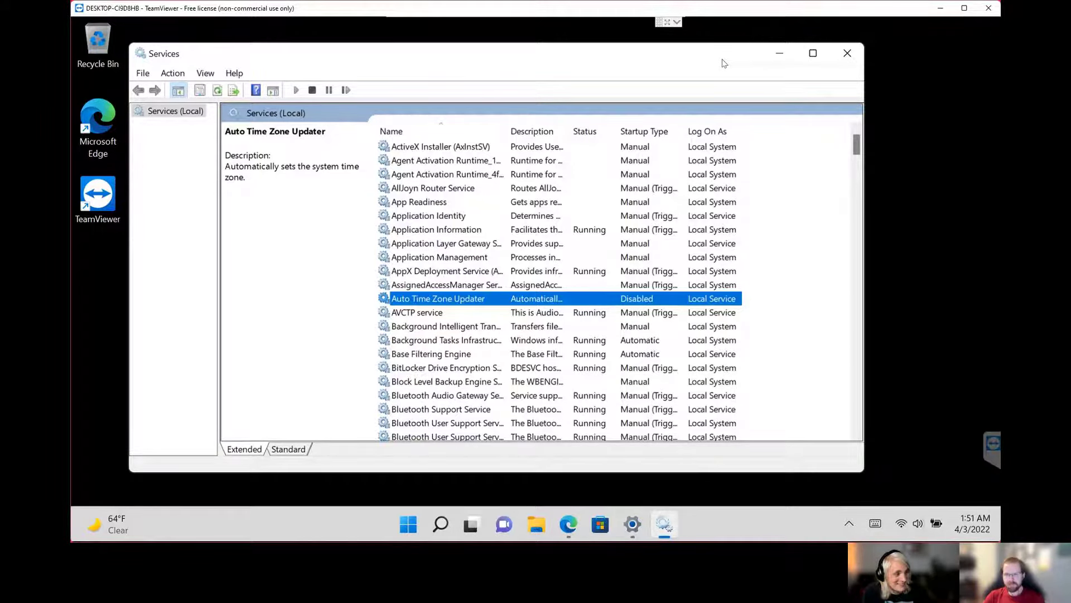
{"action": "key", "text": "F5"}
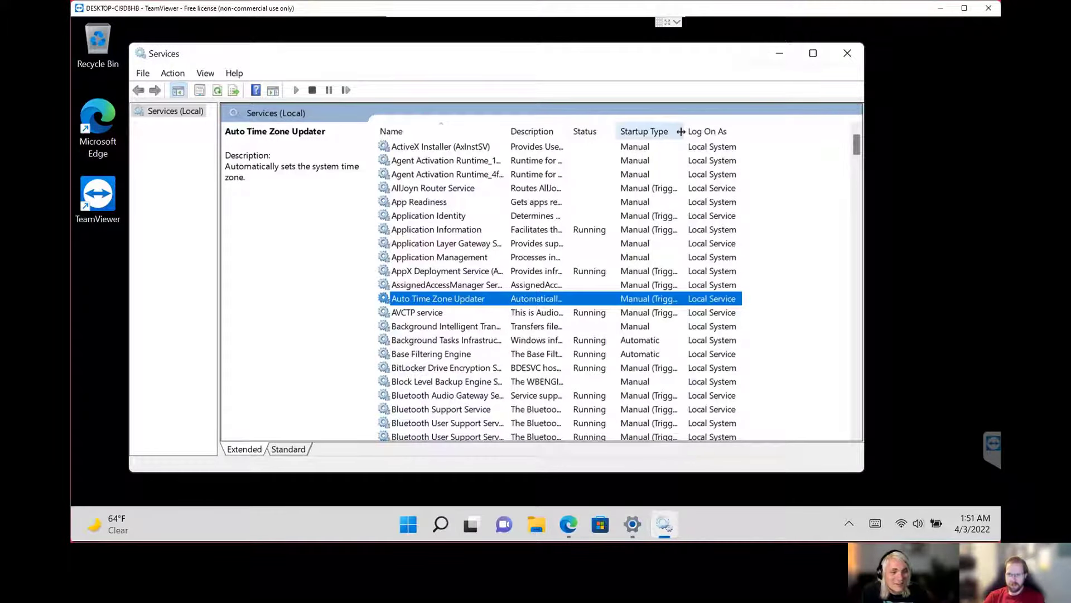
{"action": "left_click_drag", "start_coordinate": [685, 131], "coordinate": [739, 130]}
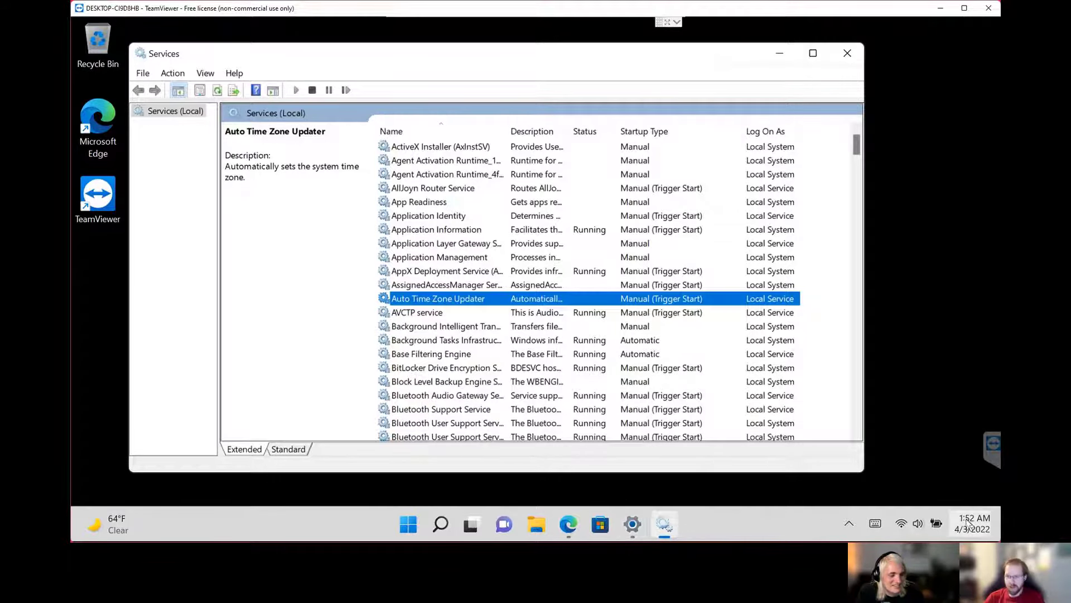
Switch to Settings and open the Date & time page under Time & language to check the device's time zone.
{"action": "left_click", "coordinate": [632, 524]}
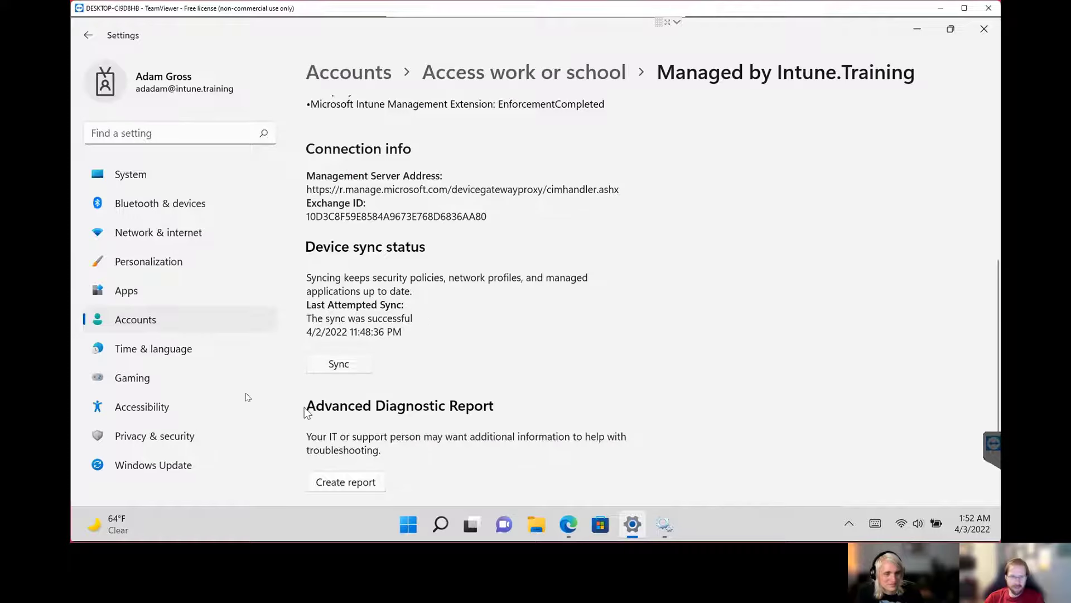
{"action": "left_click", "coordinate": [160, 357]}
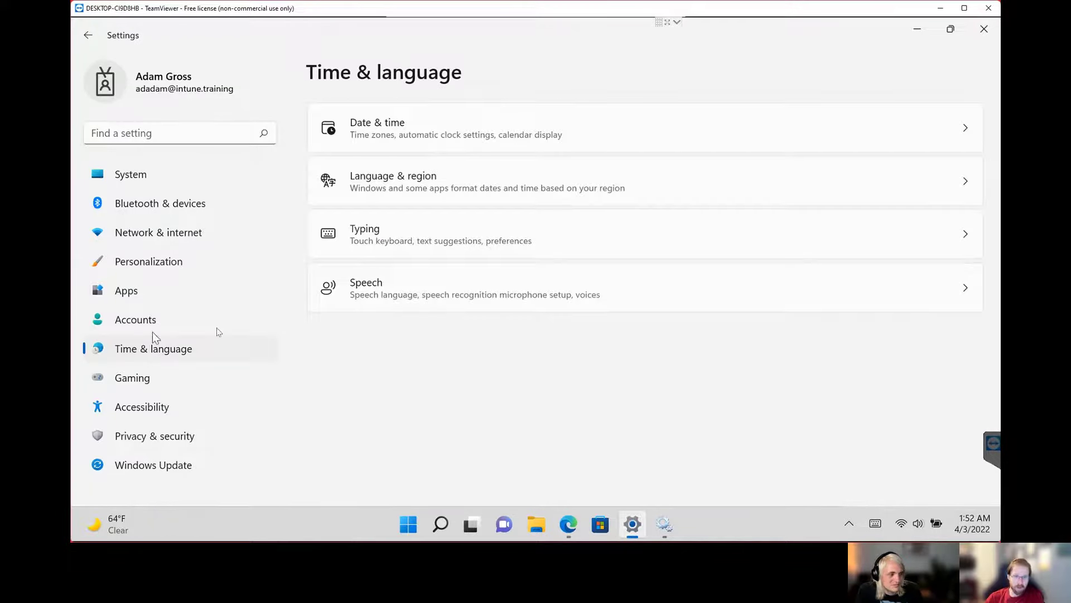
{"action": "left_click", "coordinate": [410, 139]}
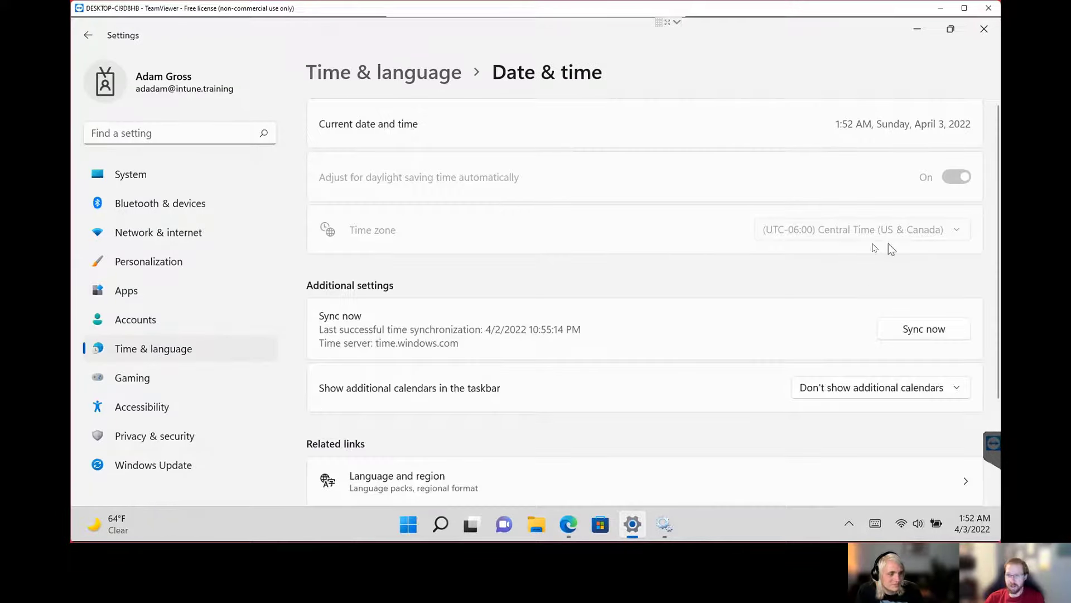
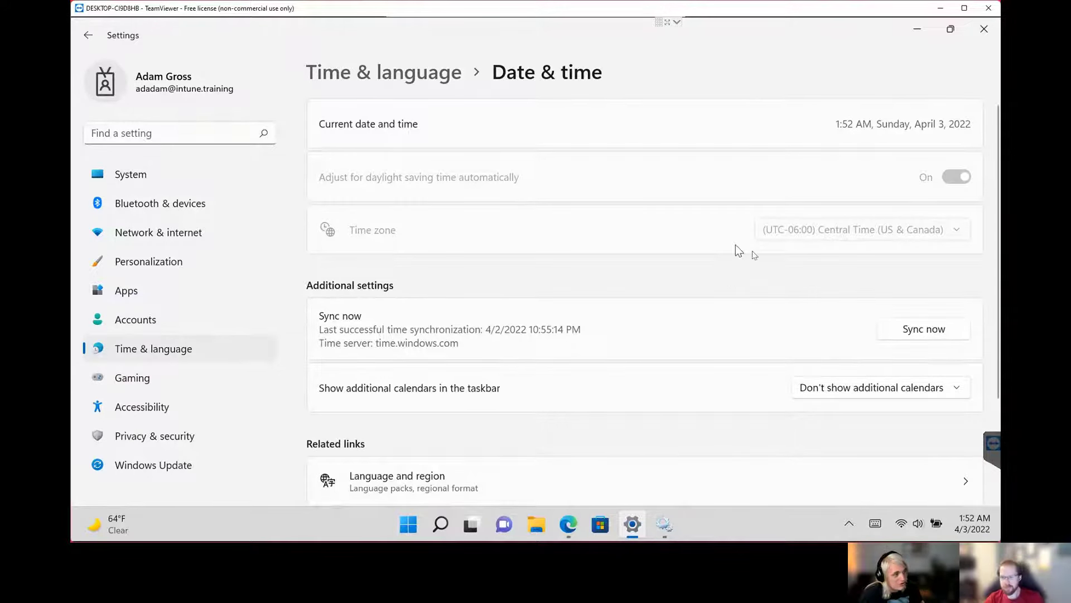
Open Control Panel, search for "time", and open Date and Time's Time Zone Settings to inspect the selectable time zones.
{"action": "left_click", "coordinate": [410, 525]}
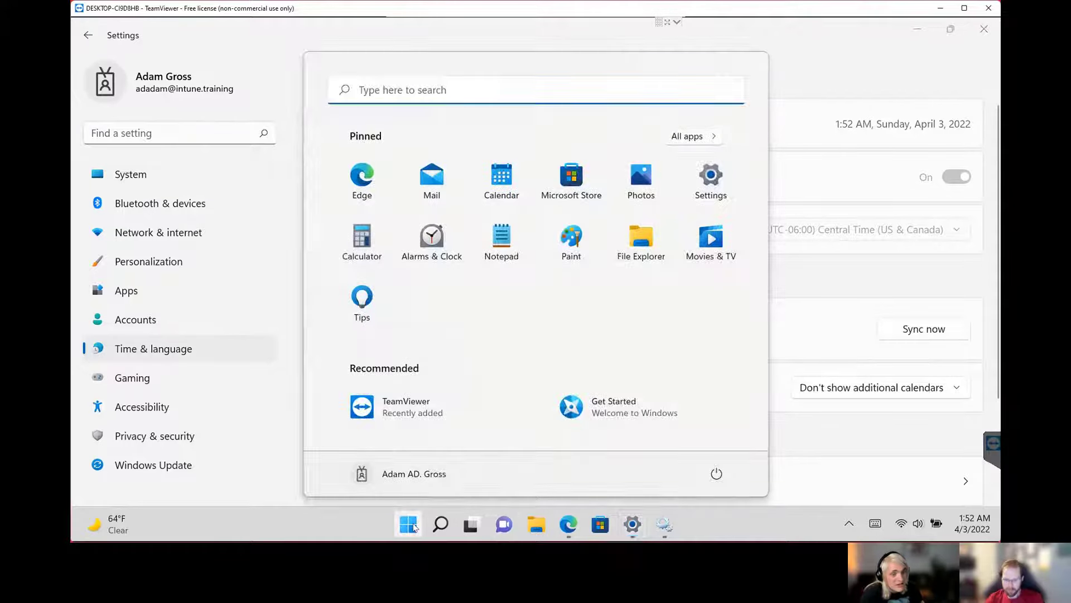
{"action": "type", "text": "contro"}
{"action": "key", "text": "Return"}
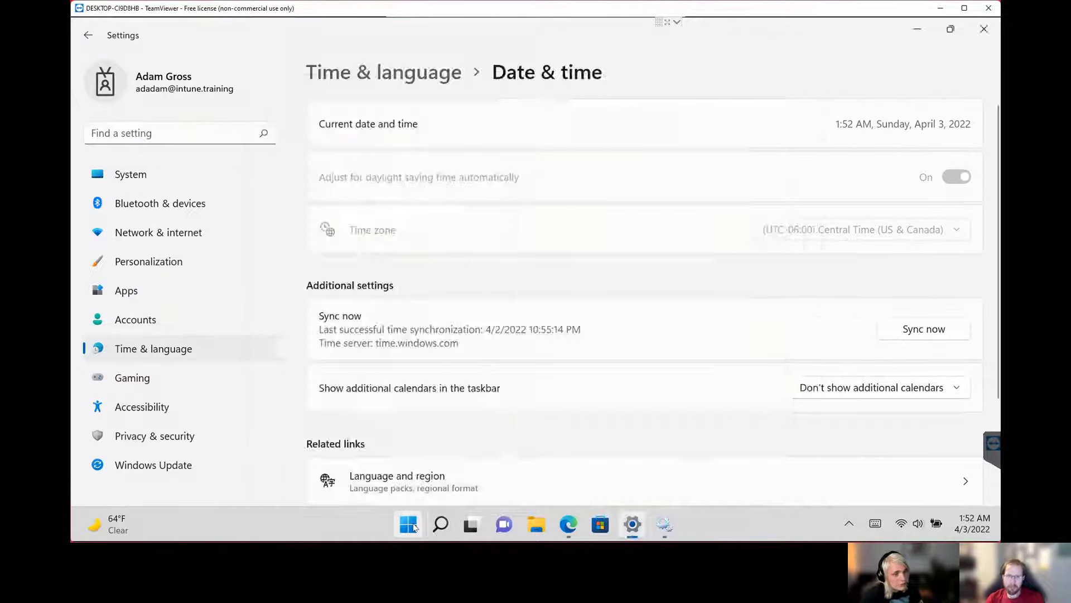
{"action": "left_click", "coordinate": [672, 85]}
{"action": "type", "text": "time"}
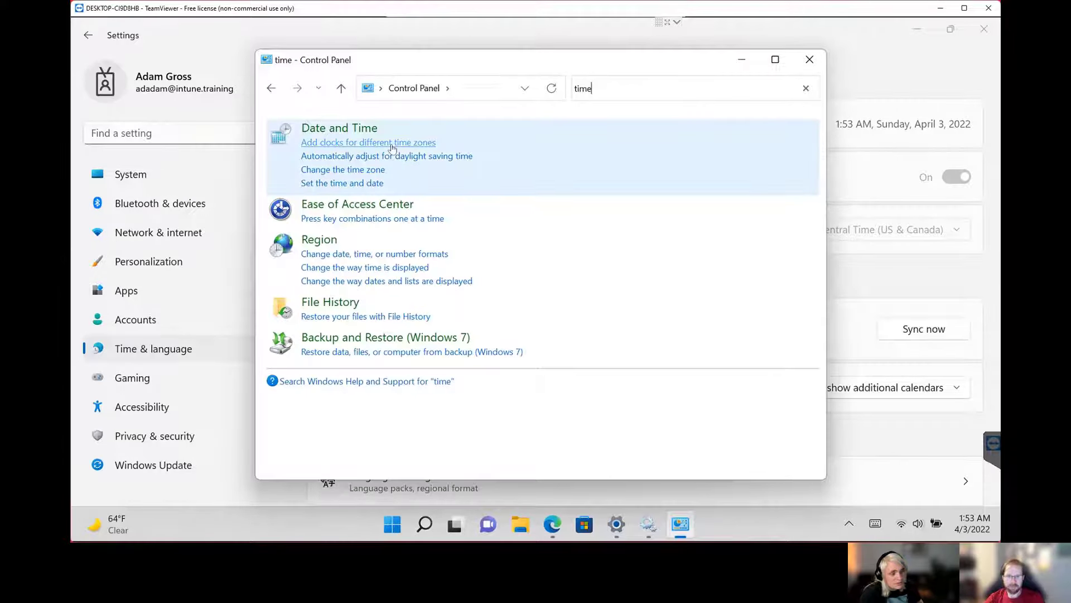
{"action": "left_click", "coordinate": [363, 170]}
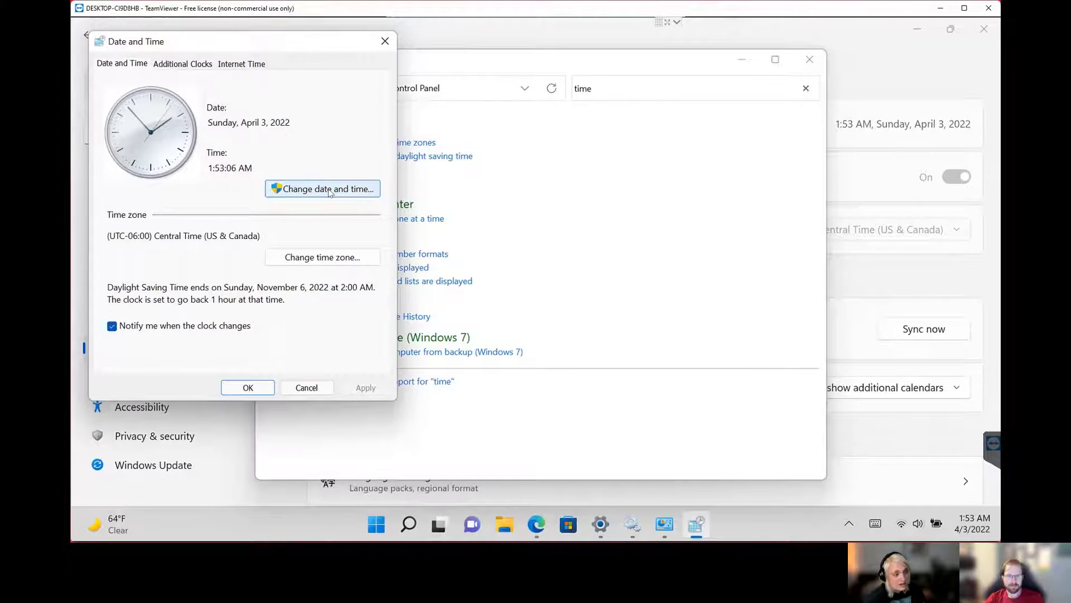
{"action": "left_click", "coordinate": [319, 258]}
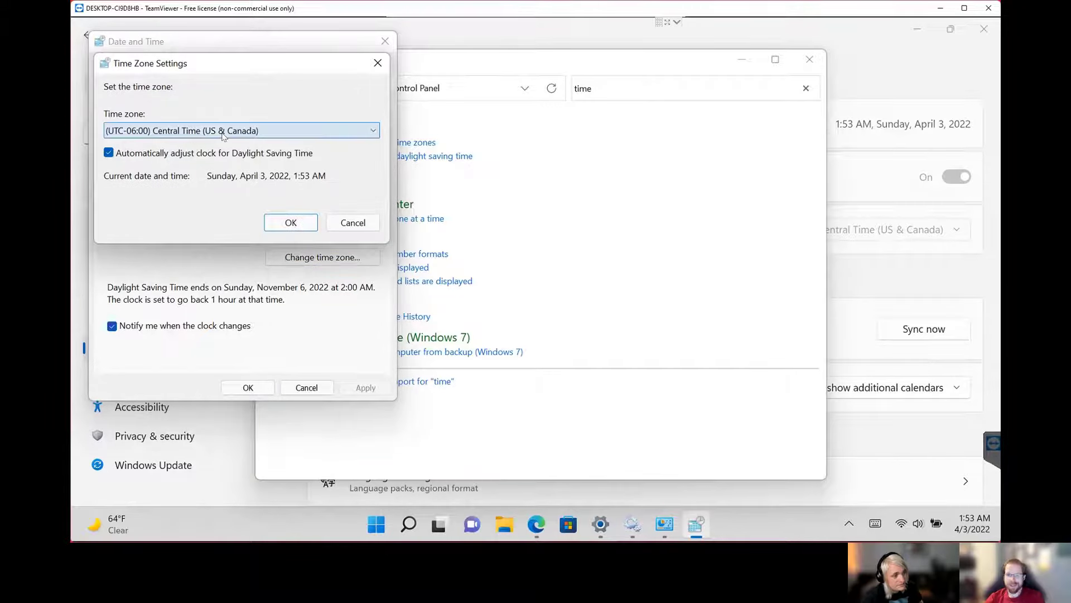
{"action": "left_click", "coordinate": [222, 130]}
{"action": "left_click", "coordinate": [223, 134]}
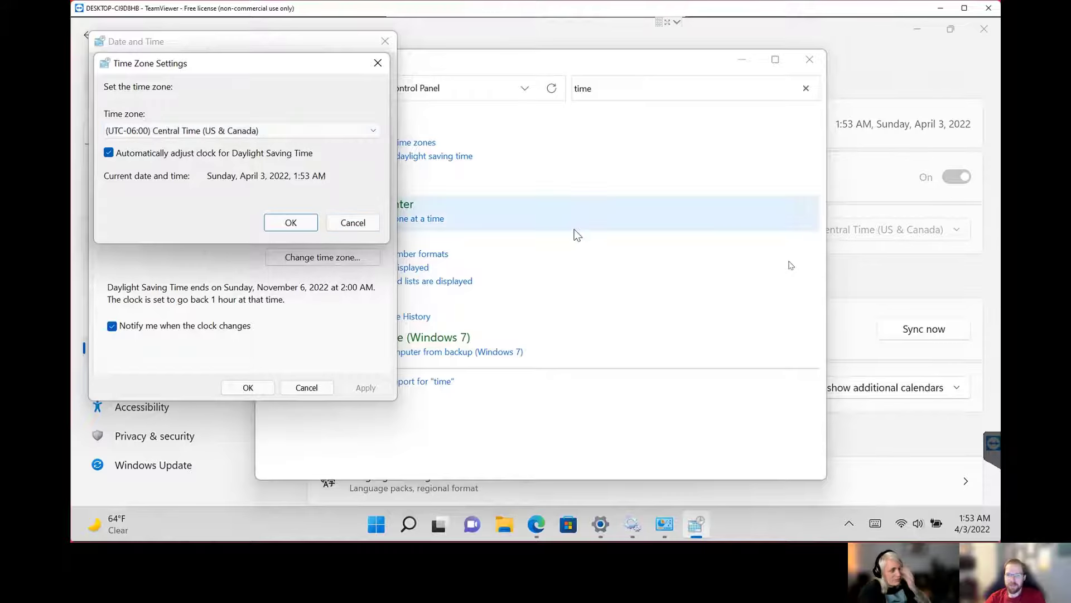
Restart Settings, recheck the time zone control on the Date & time page under Time & language, and close Settings.
{"action": "left_click", "coordinate": [868, 444]}
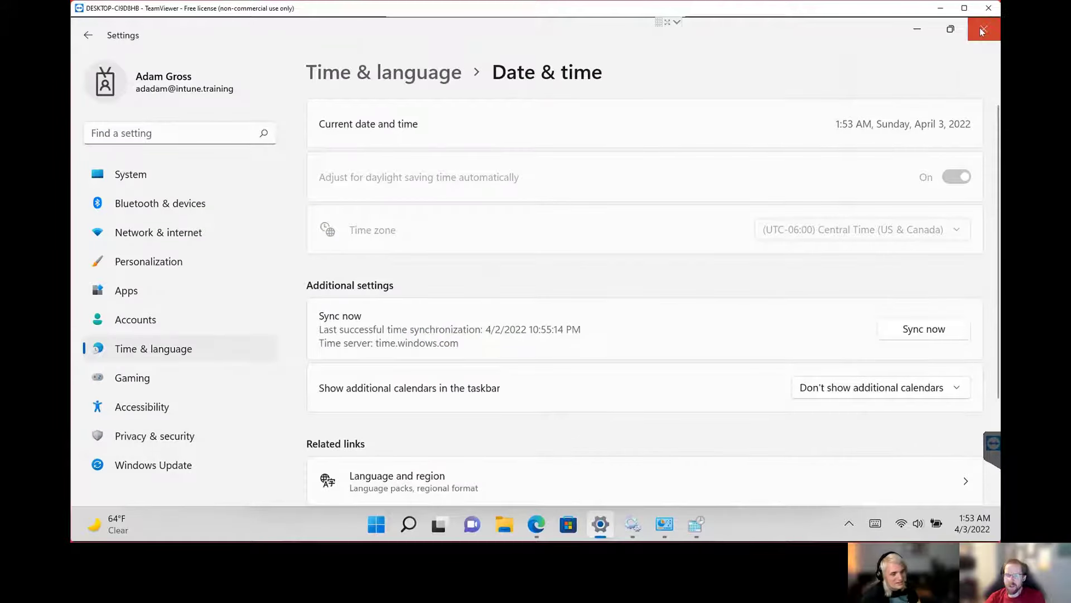
{"action": "left_click", "coordinate": [984, 28]}
{"action": "left_click", "coordinate": [392, 523]}
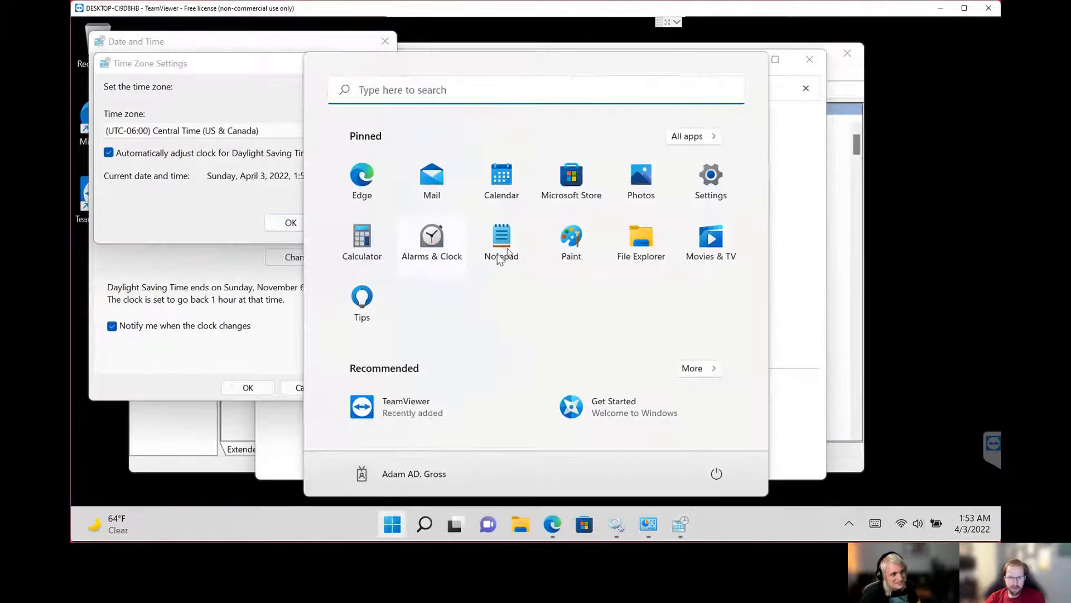
{"action": "left_click", "coordinate": [640, 167]}
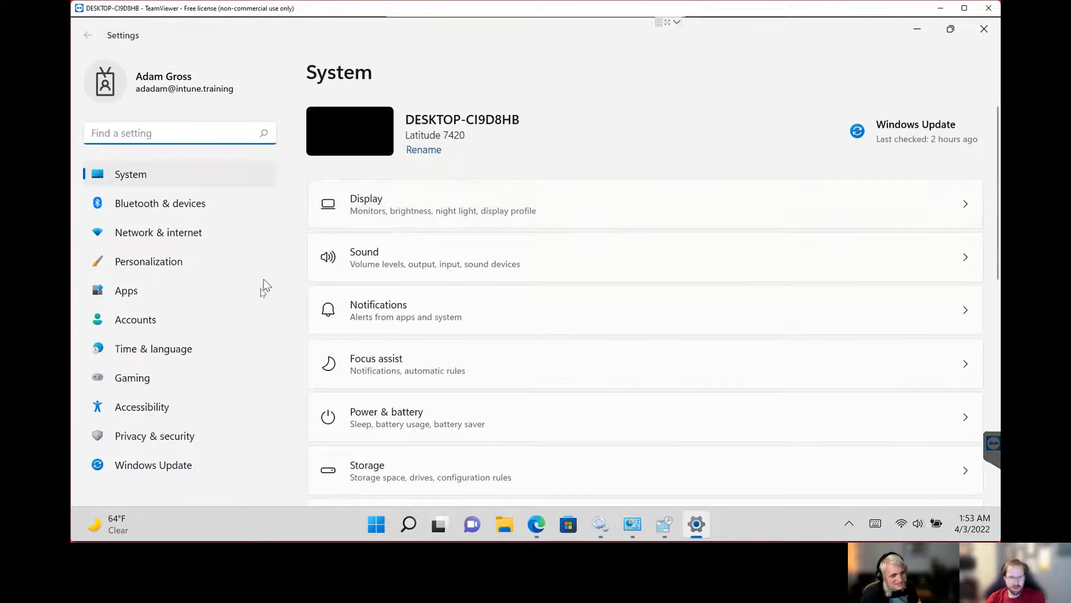
{"action": "left_click", "coordinate": [146, 348]}
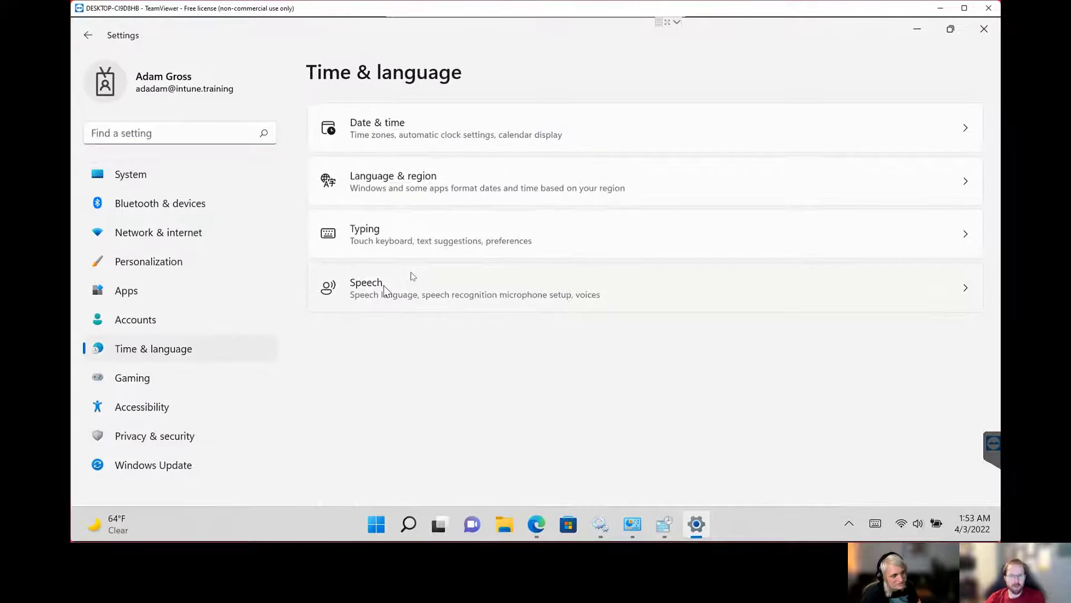
{"action": "left_click", "coordinate": [467, 139]}
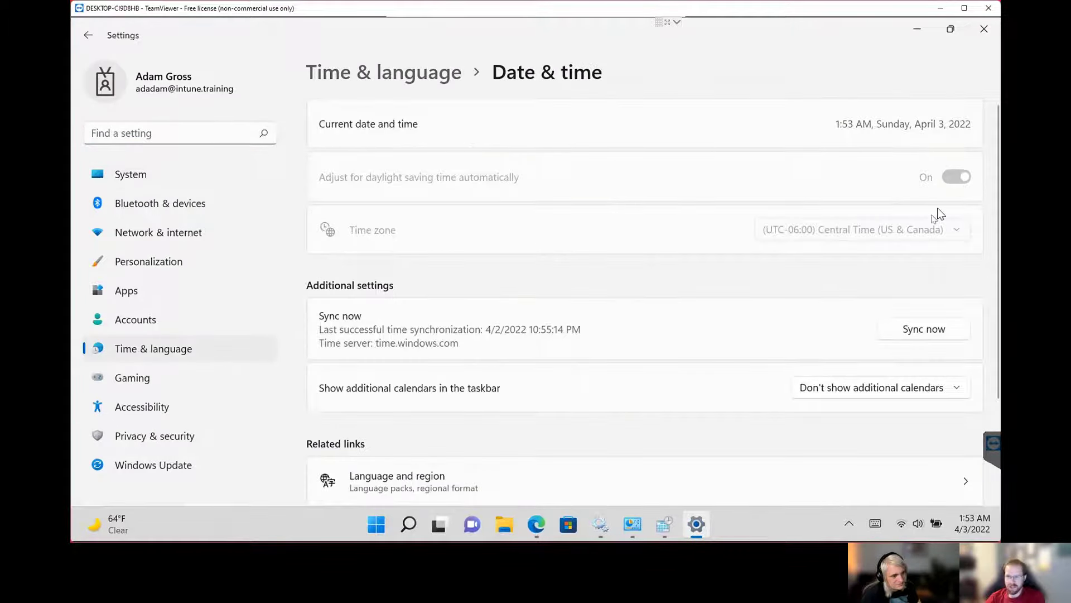
{"action": "left_click", "coordinate": [983, 31]}
Set the time zone to (UTC-05:00) Eastern Time (US & Canada) in Time Zone Settings and confirm it.
{"action": "left_click", "coordinate": [279, 130]}
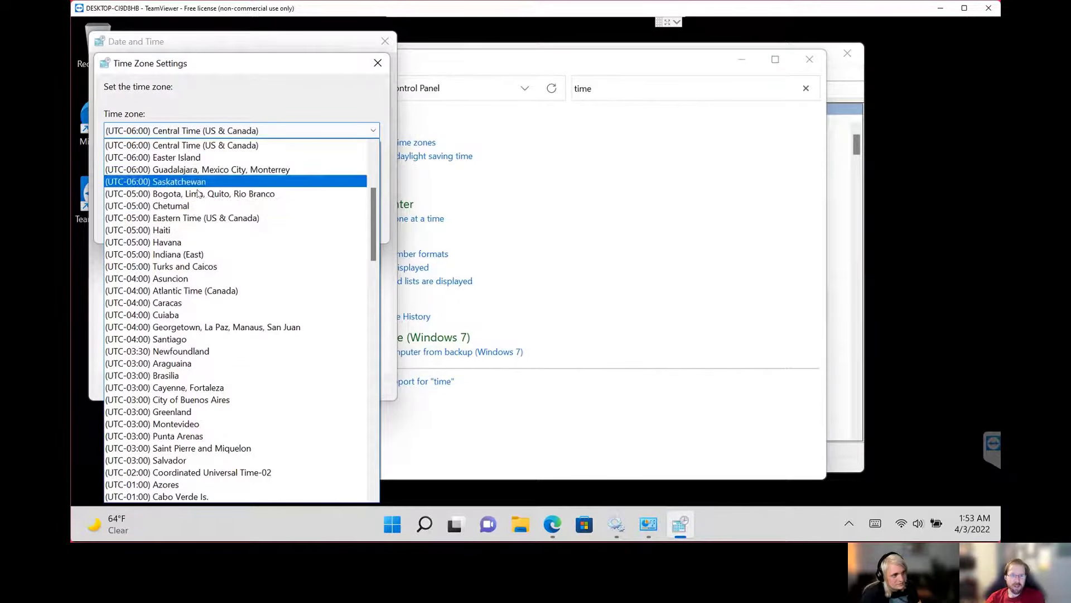
{"action": "left_click", "coordinate": [195, 219]}
{"action": "left_click", "coordinate": [290, 222]}
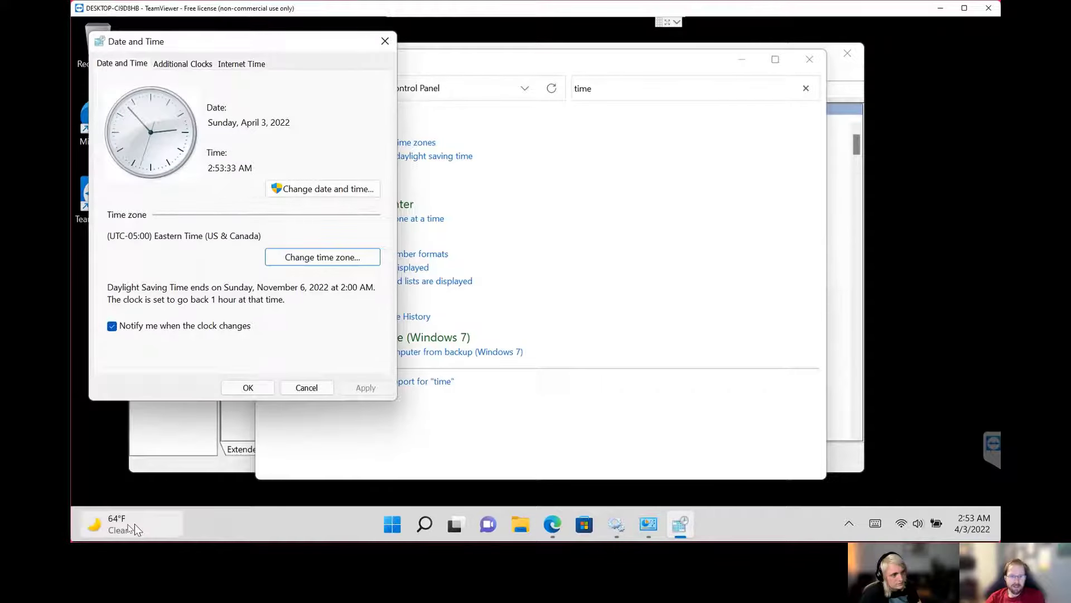
Reopen Settings, look through Privacy & security, check the time zone on the Date & time page, and close Settings.
{"action": "left_click", "coordinate": [392, 524]}
{"action": "left_click", "coordinate": [702, 177]}
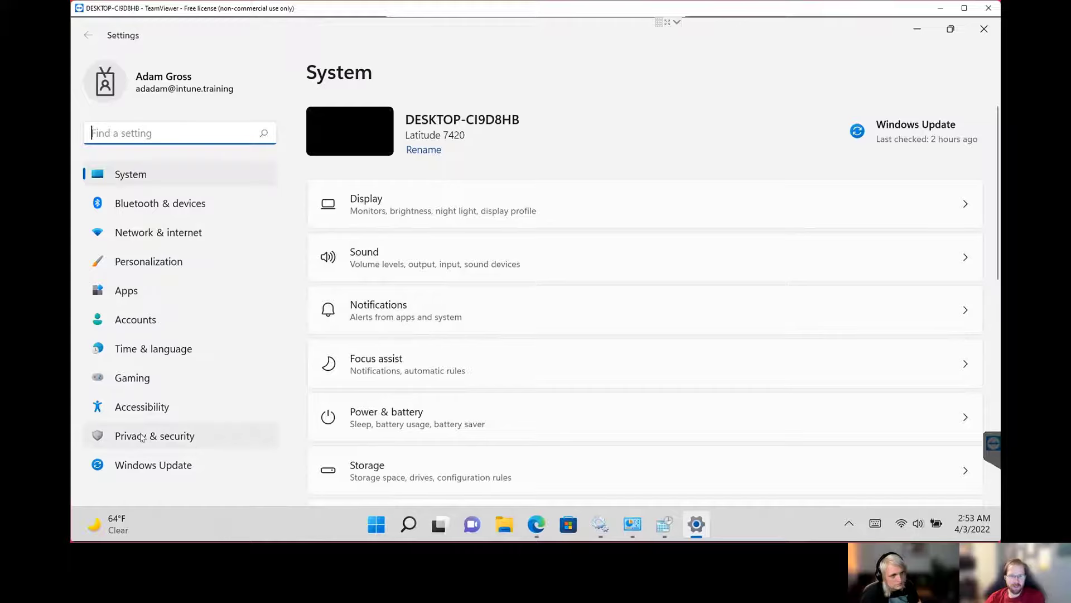
{"action": "left_click", "coordinate": [142, 437]}
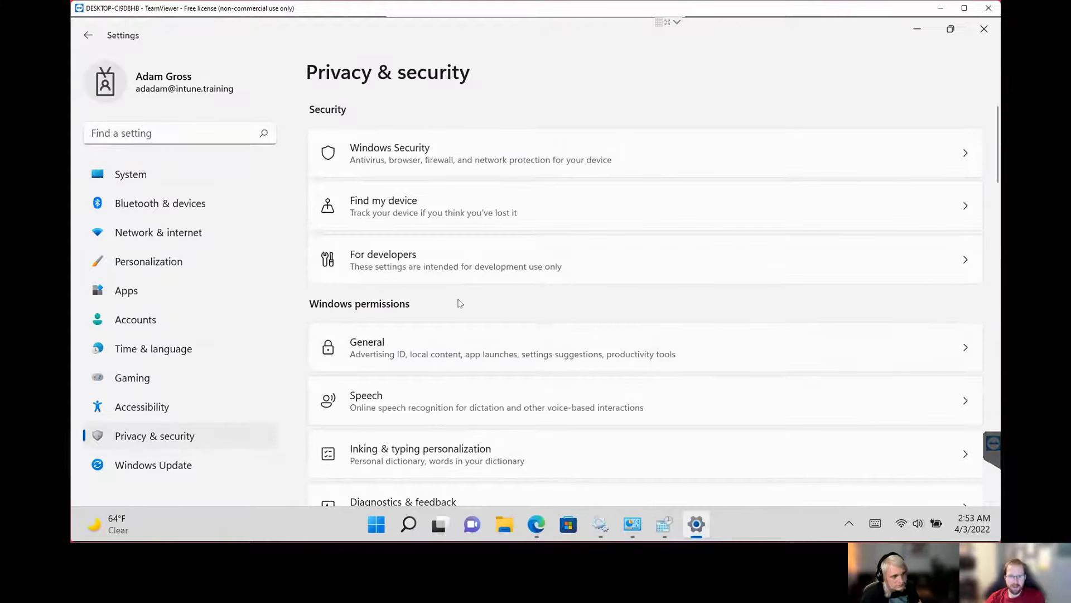
{"action": "scroll", "coordinate": [401, 334], "scroll_direction": "down", "scroll_amount": 5}
{"action": "scroll", "coordinate": [401, 366], "scroll_direction": "down", "scroll_amount": 2}
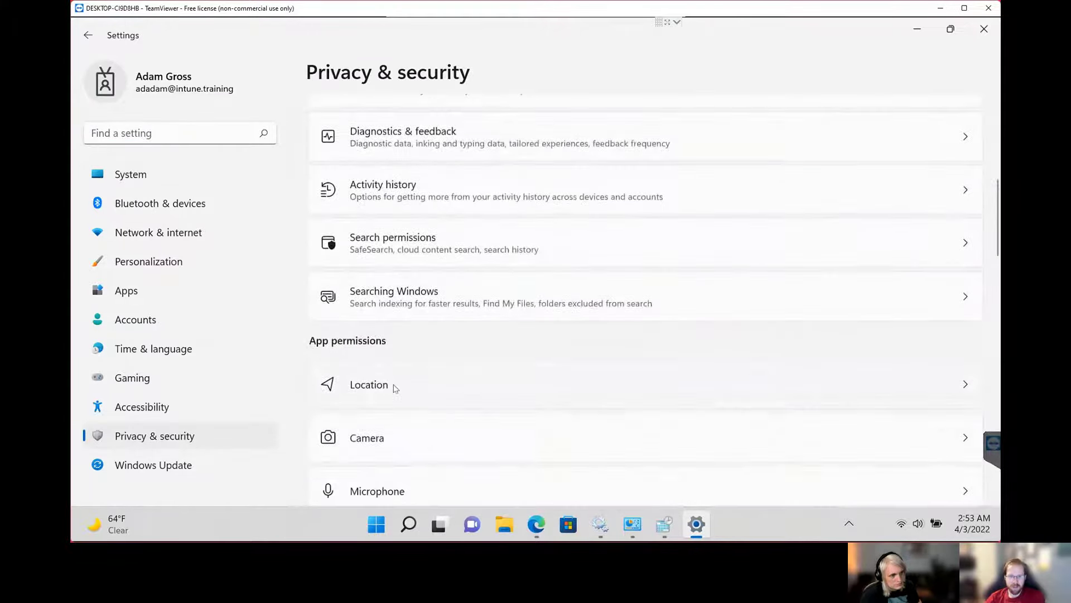
{"action": "left_click", "coordinate": [161, 352]}
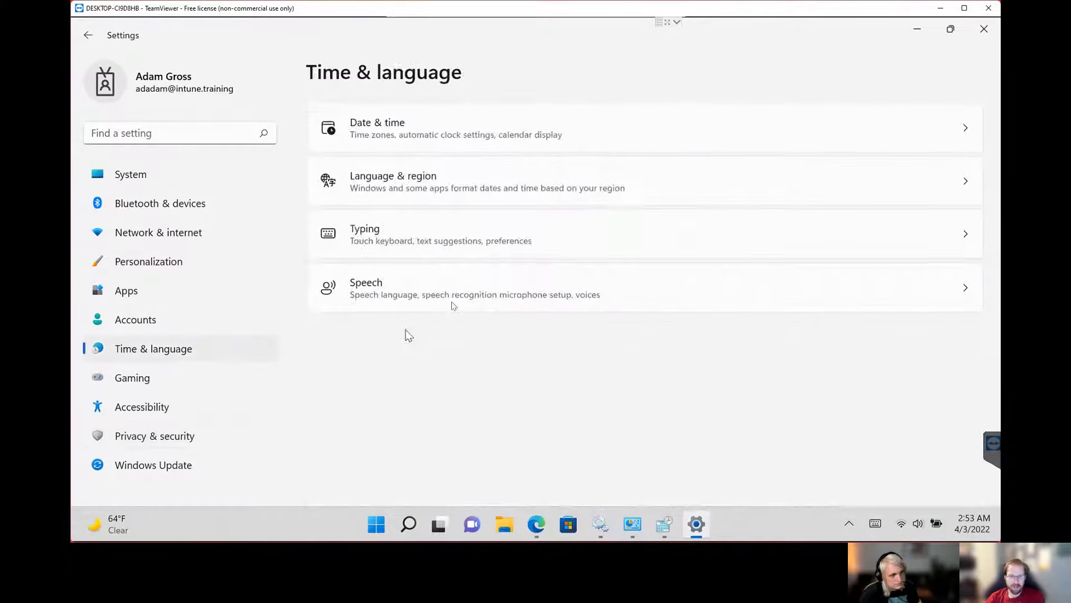
{"action": "left_click", "coordinate": [459, 134]}
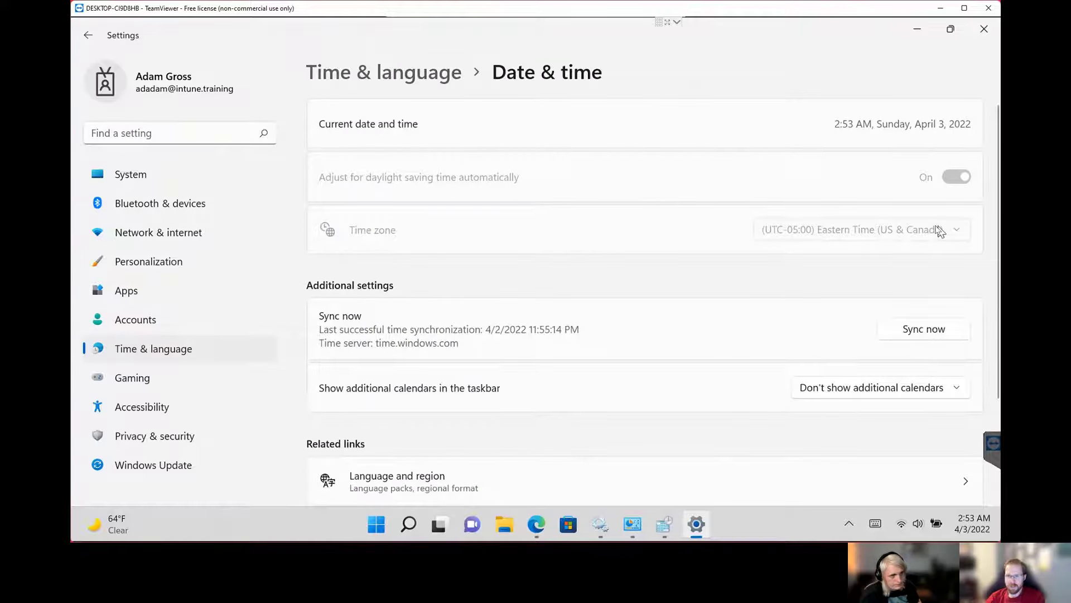
{"action": "left_click", "coordinate": [984, 29]}
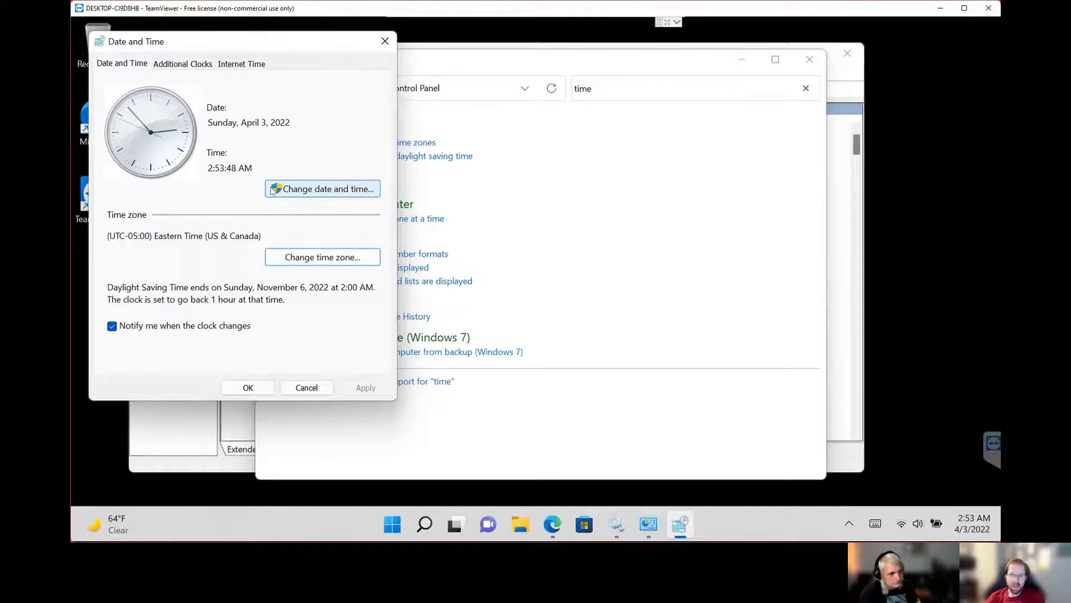
Try to change the date and time, dismiss the elevation request, and close the Date and Time dialog and Control Panel.
{"action": "left_click", "coordinate": [286, 190]}
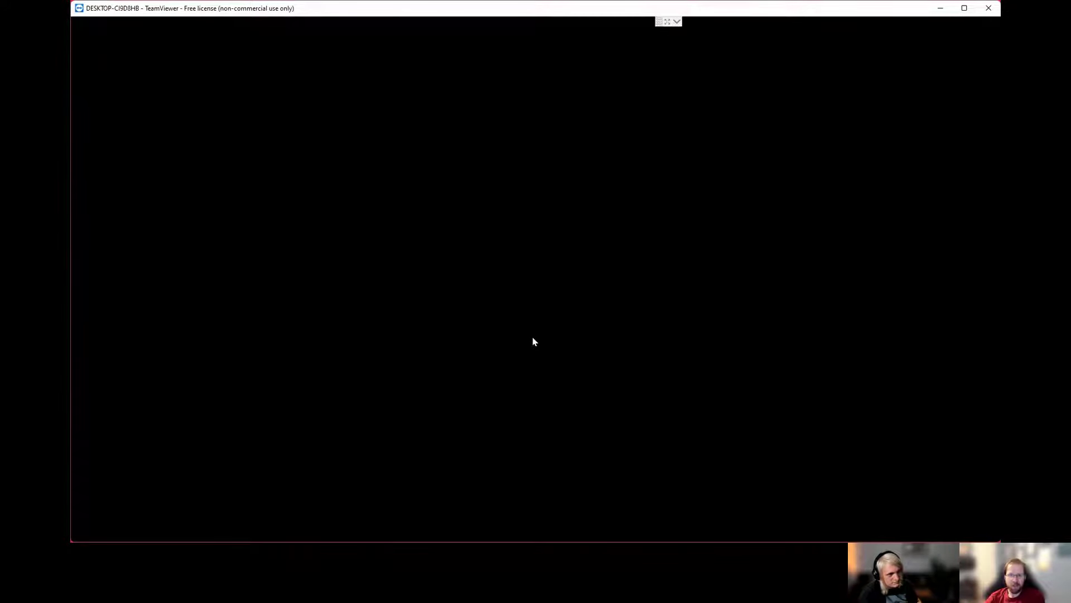
{"action": "left_click", "coordinate": [606, 495]}
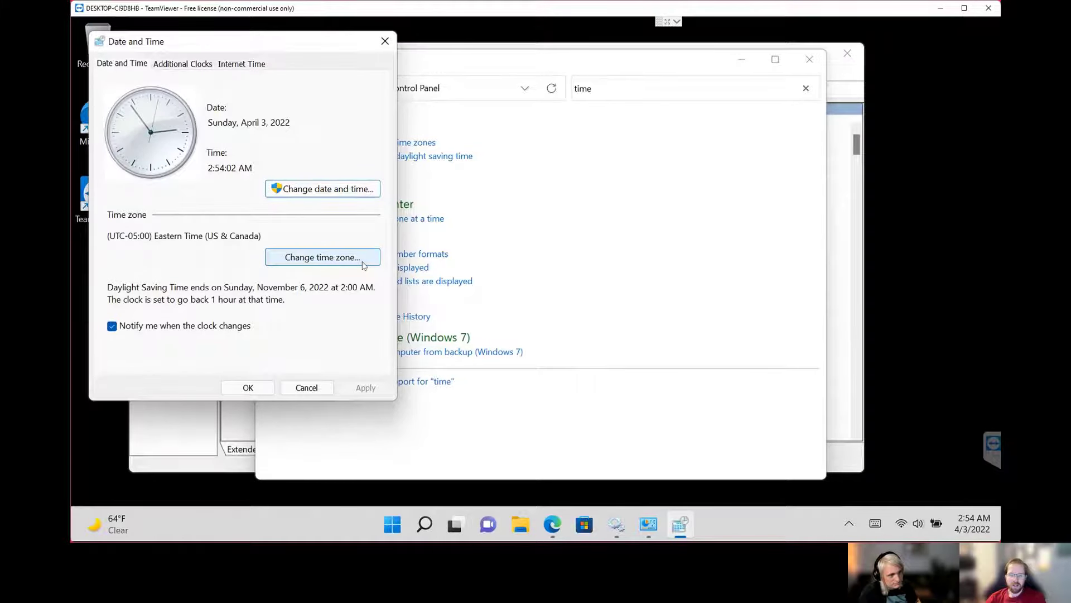
{"action": "left_click", "coordinate": [306, 387]}
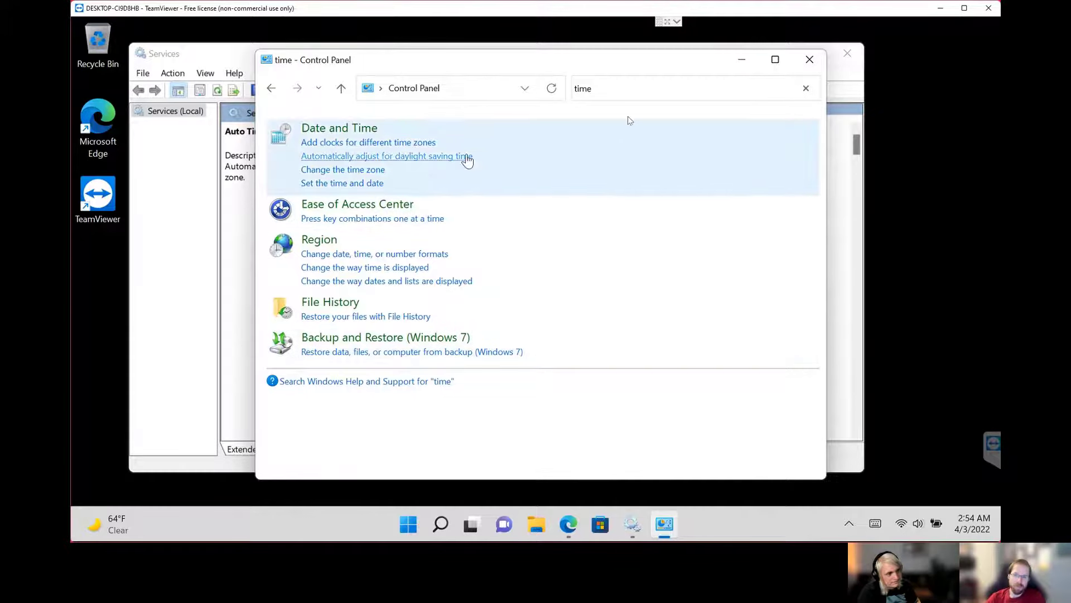
{"action": "left_click", "coordinate": [809, 59]}
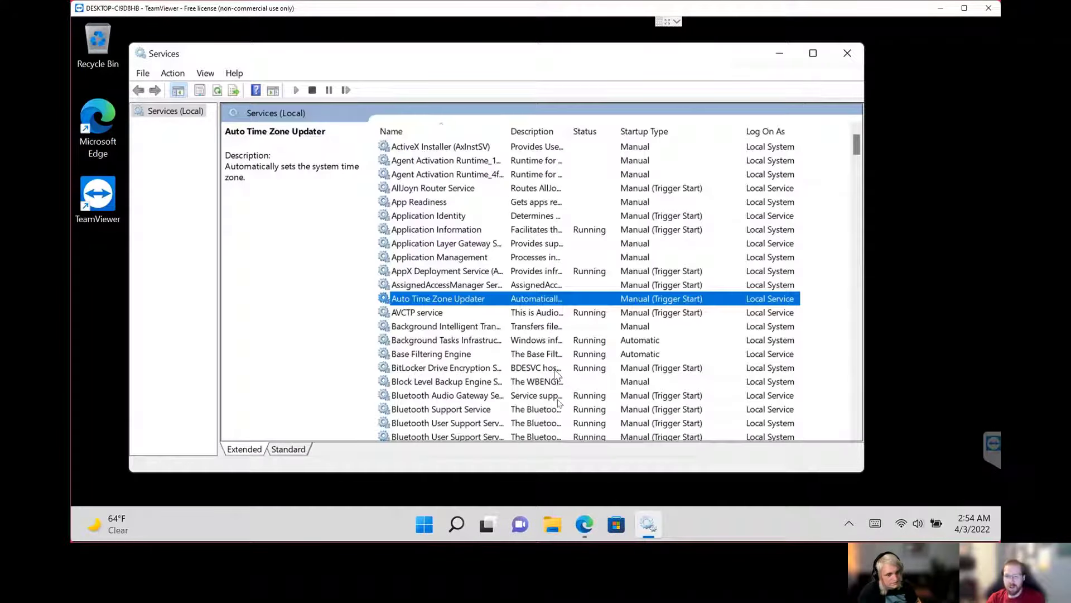
Open Registry Editor in a maximized window to view the PolicyManager\current\device\System key.
{"action": "left_click", "coordinate": [423, 519]}
{"action": "type", "text": "regedit"}
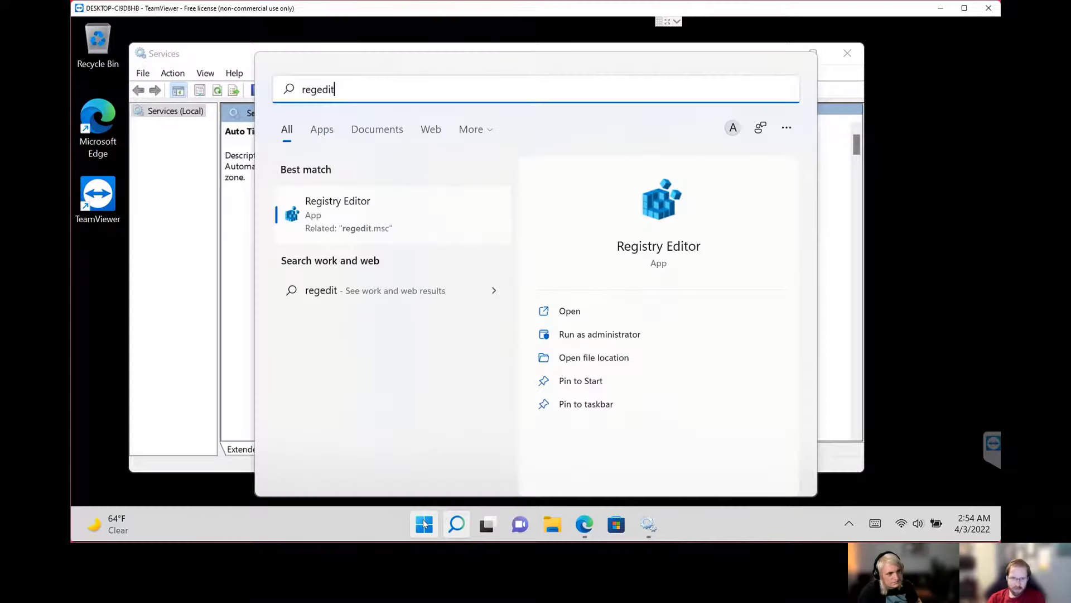
{"action": "left_click", "coordinate": [420, 224]}
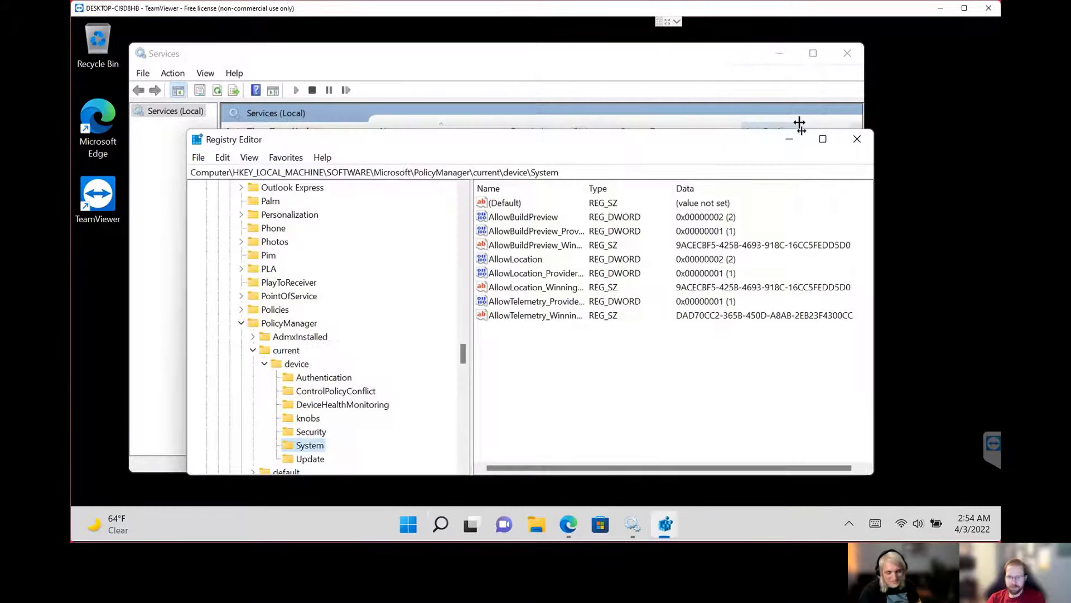
{"action": "left_click", "coordinate": [825, 140]}
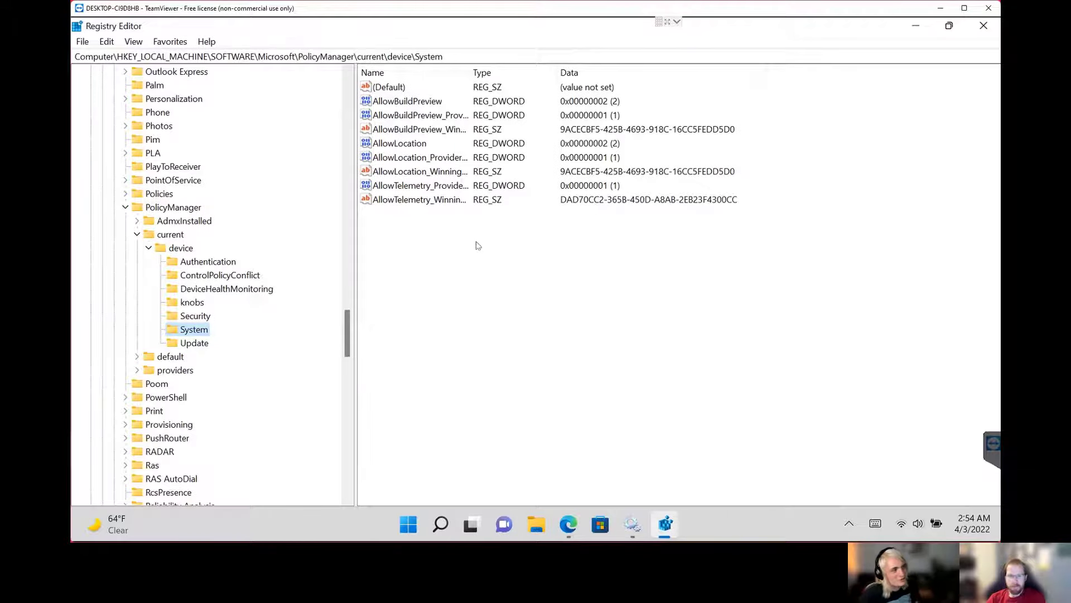
Refresh the System key, try to save an edit to the AllowLocation DWORD, and close Registry Editor.
{"action": "left_click", "coordinate": [412, 146]}
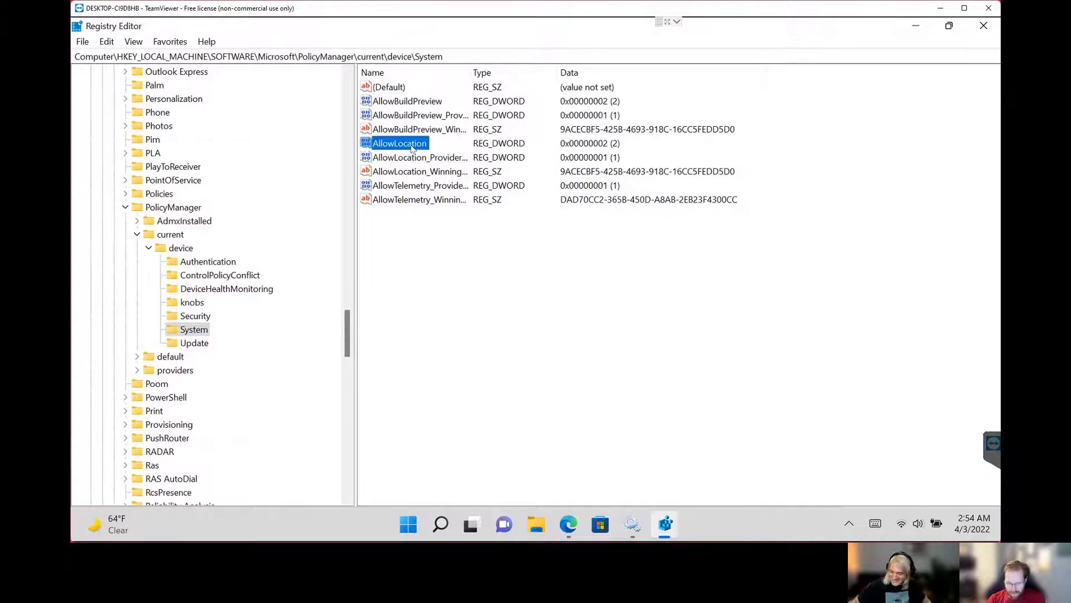
{"action": "key", "text": "F5"}
{"action": "double_click", "coordinate": [412, 146]}
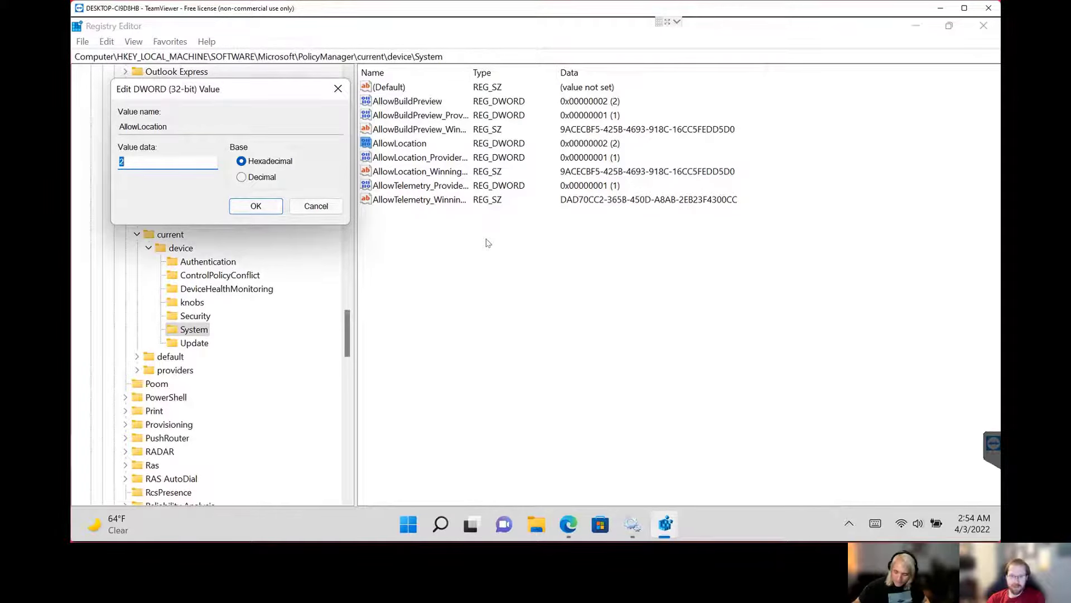
{"action": "key", "text": "Return"}
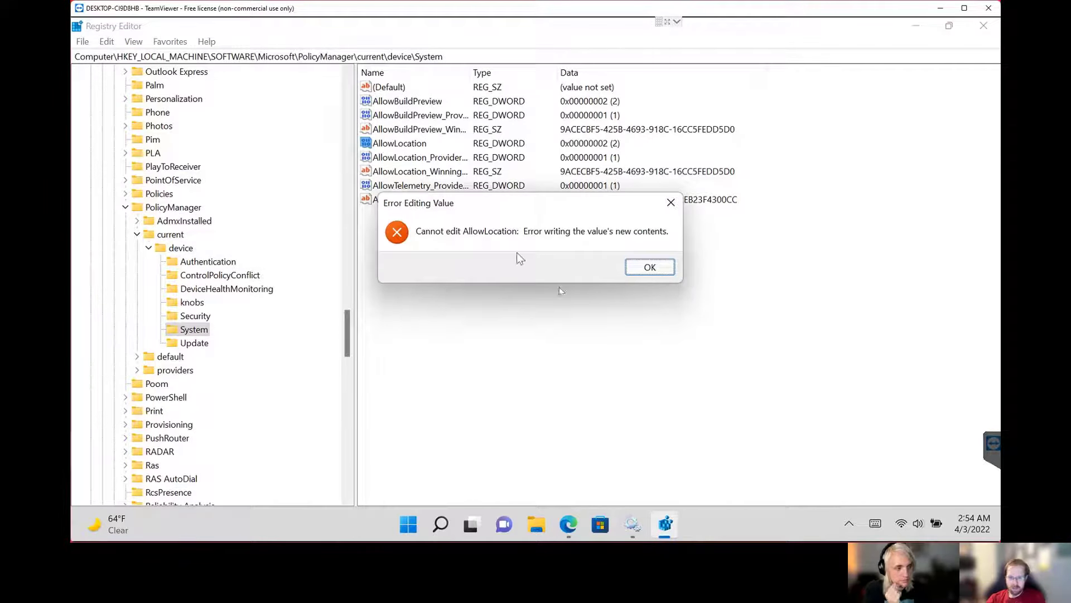
{"action": "left_click", "coordinate": [650, 268]}
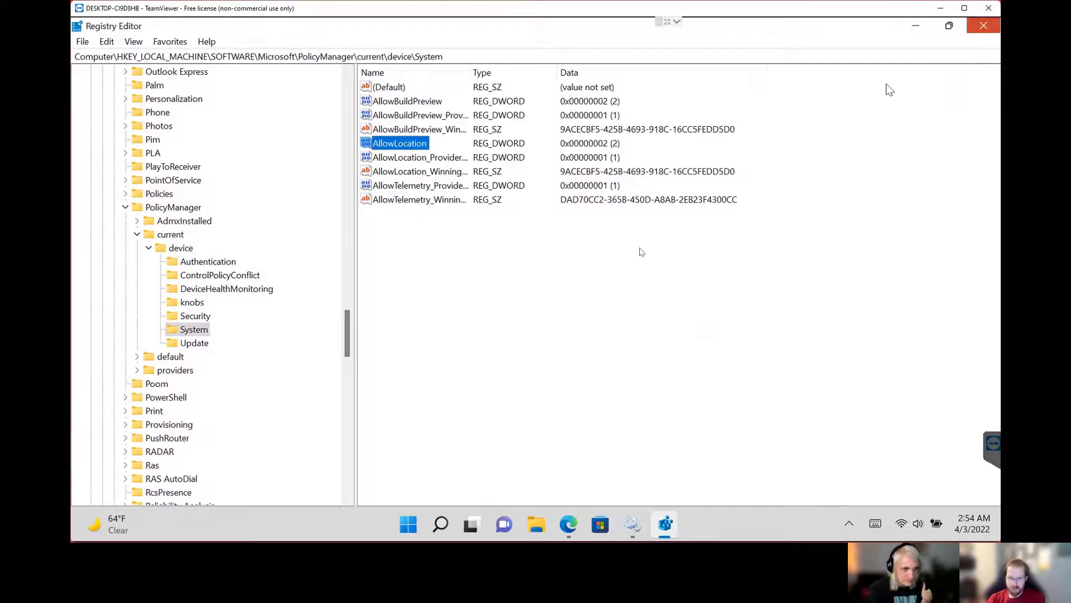
{"action": "left_click", "coordinate": [983, 25]}
Switch to the device's other user account and sign in by entering the account PIN.
{"action": "left_click", "coordinate": [425, 527]}
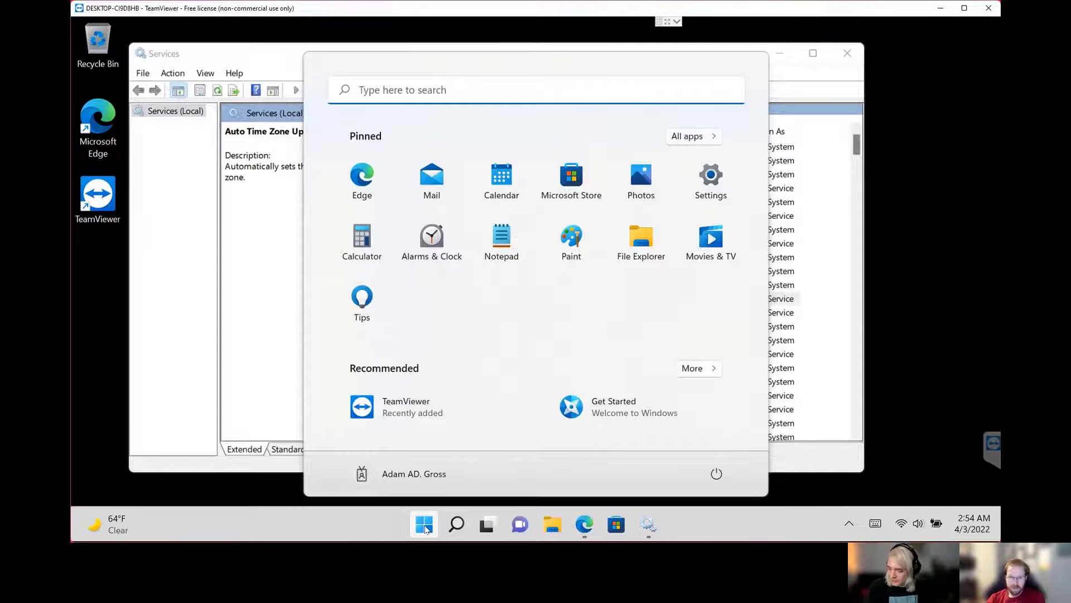
{"action": "left_click", "coordinate": [391, 473]}
{"action": "left_click", "coordinate": [419, 417]}
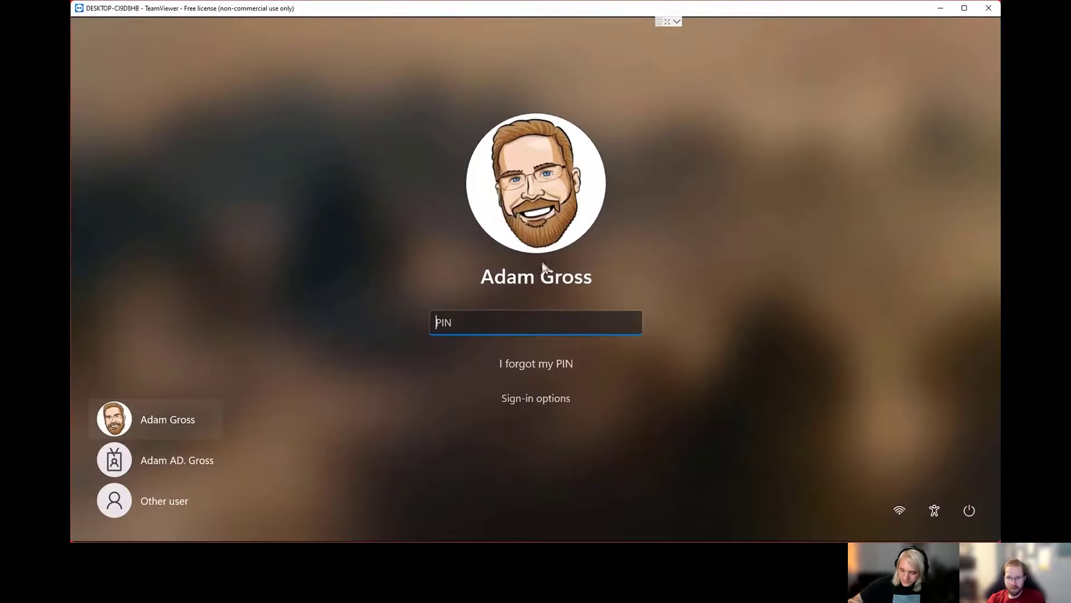
{"action": "type", "text": "••••"}
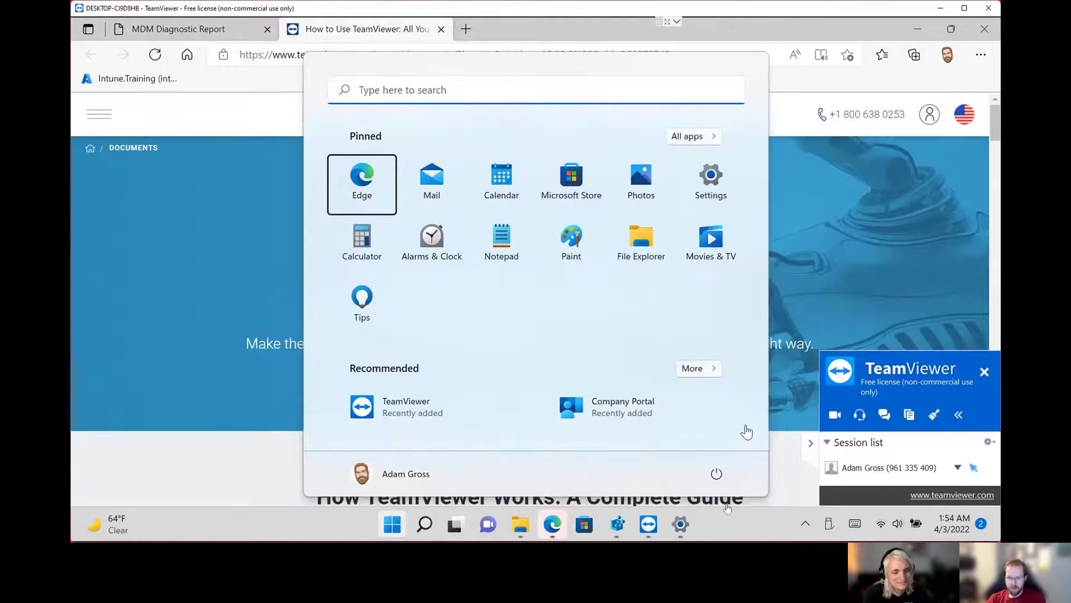
Switch to Registry Editor and set the AllowLocation DWORD in the PolicyManager\current\device\System key to 1.
{"action": "left_click", "coordinate": [728, 523]}
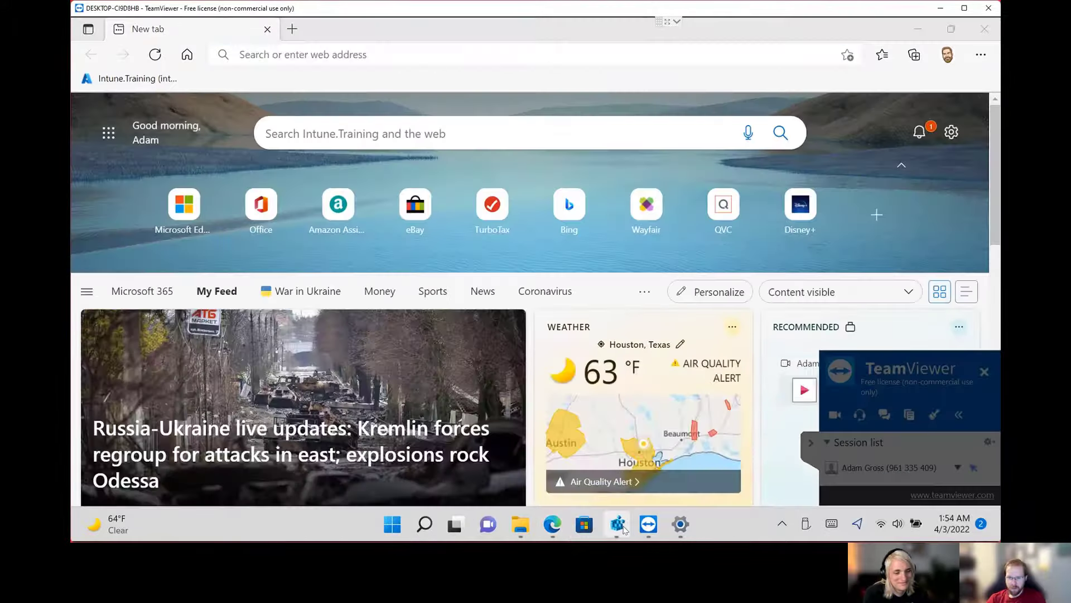
{"action": "left_click", "coordinate": [618, 526]}
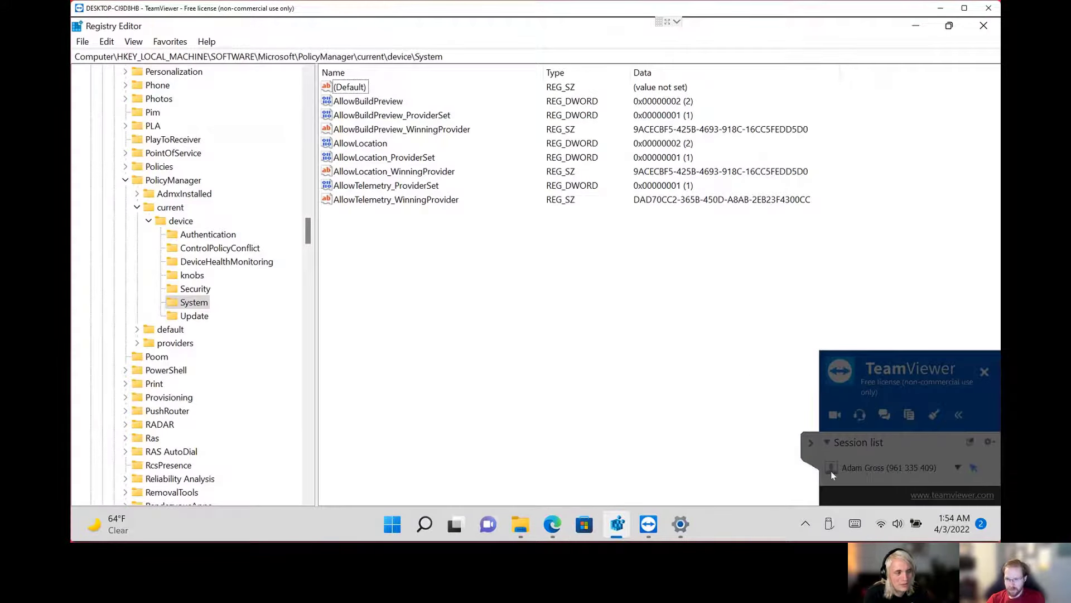
{"action": "left_click", "coordinate": [813, 443]}
{"action": "double_click", "coordinate": [377, 144]}
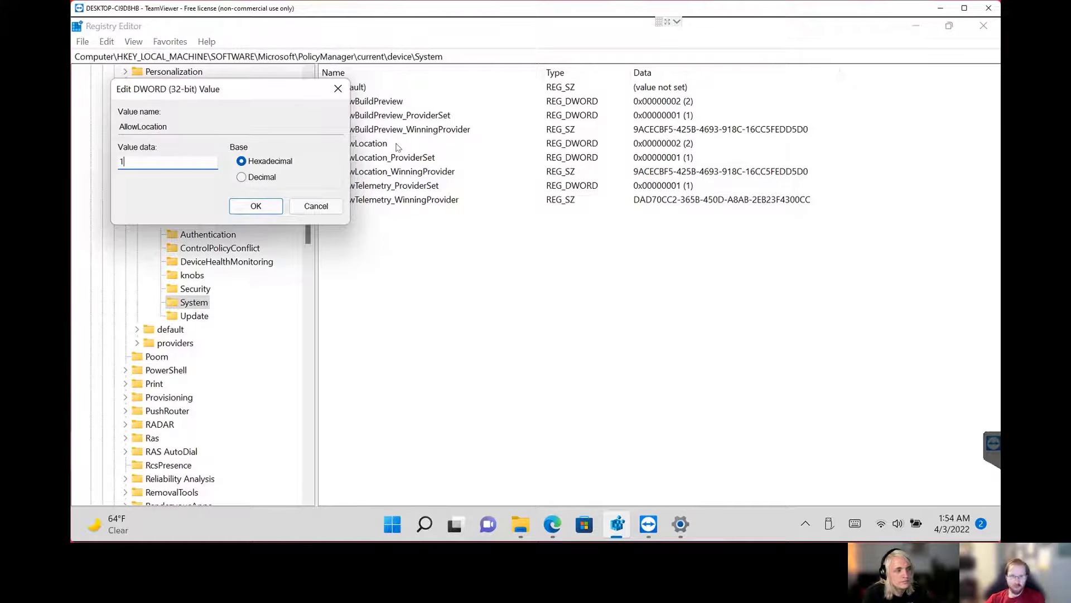
{"action": "key", "text": "Return"}
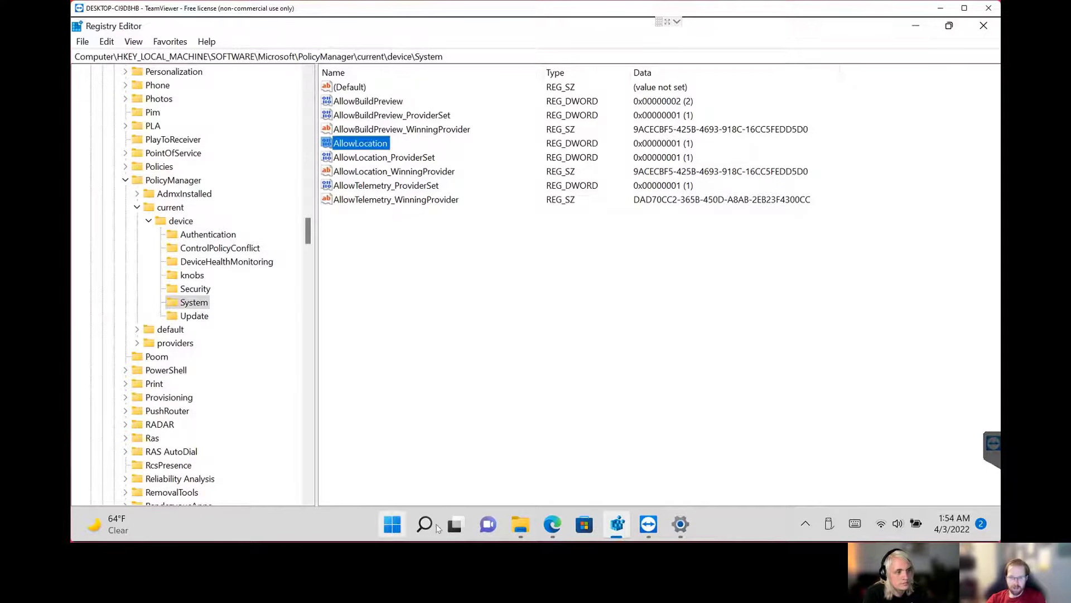
Close and reopen Windows Settings, and view the Location page under Privacy & security.
{"action": "left_click", "coordinate": [681, 525]}
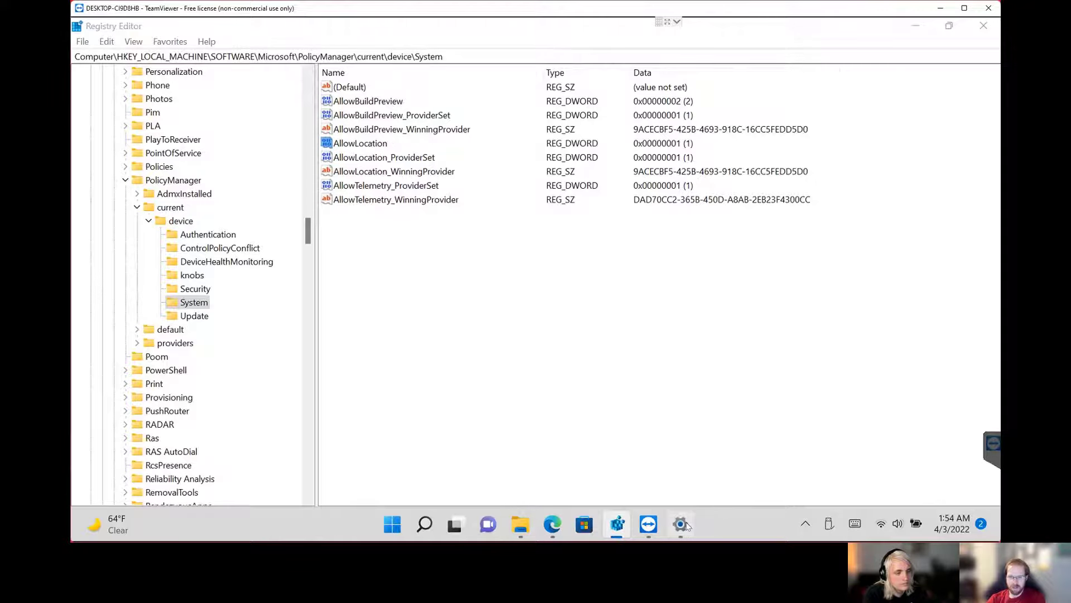
{"action": "right_click", "coordinate": [687, 526]}
{"action": "left_click", "coordinate": [682, 487]}
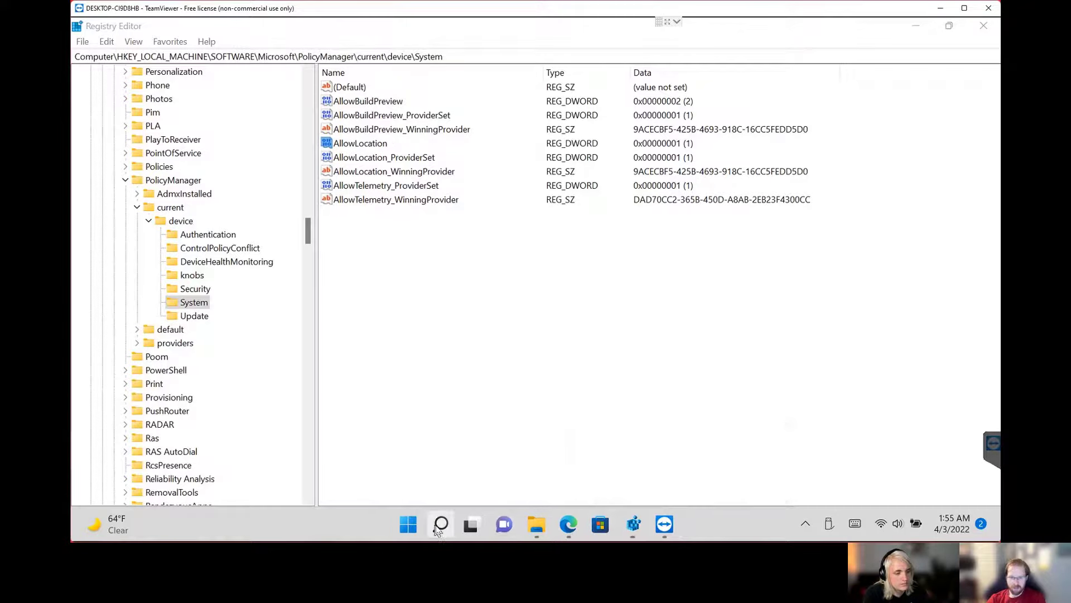
{"action": "left_click", "coordinate": [408, 524]}
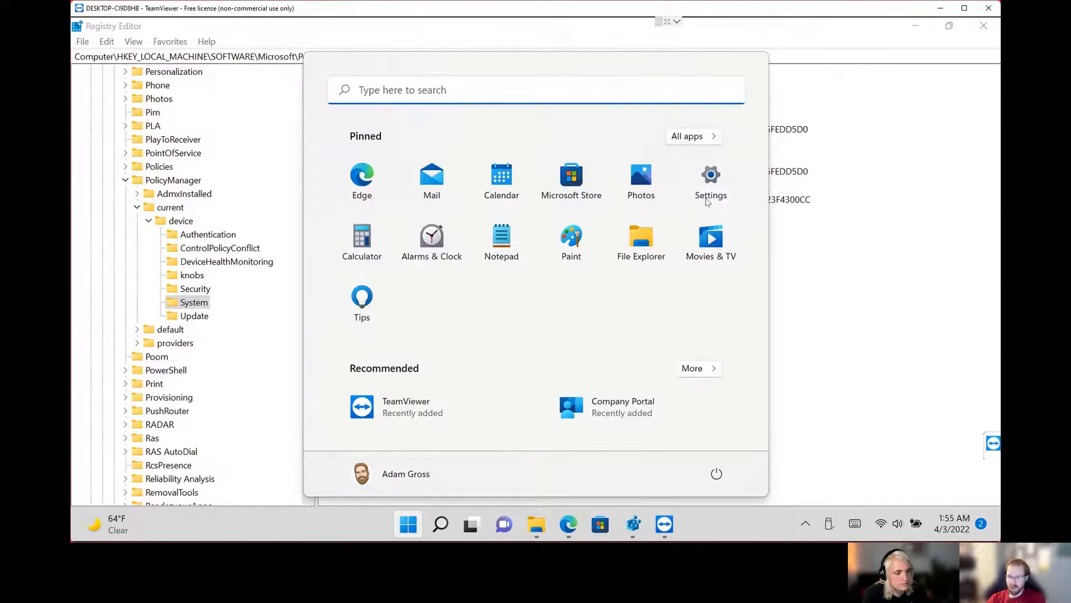
{"action": "left_click", "coordinate": [710, 187]}
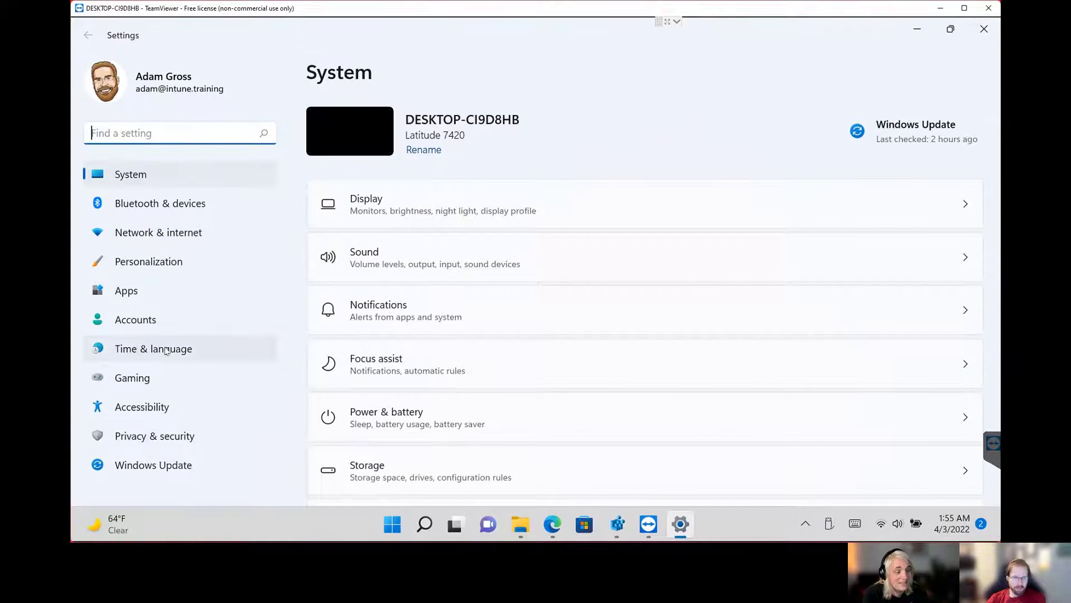
{"action": "left_click", "coordinate": [149, 445]}
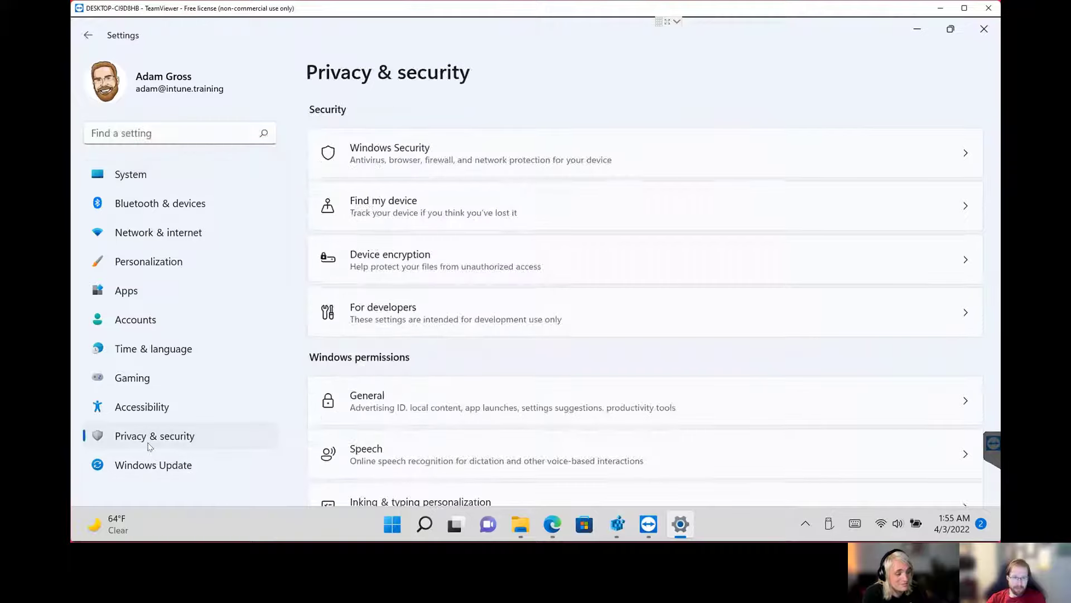
{"action": "scroll", "coordinate": [437, 337], "scroll_direction": "down", "scroll_amount": 6}
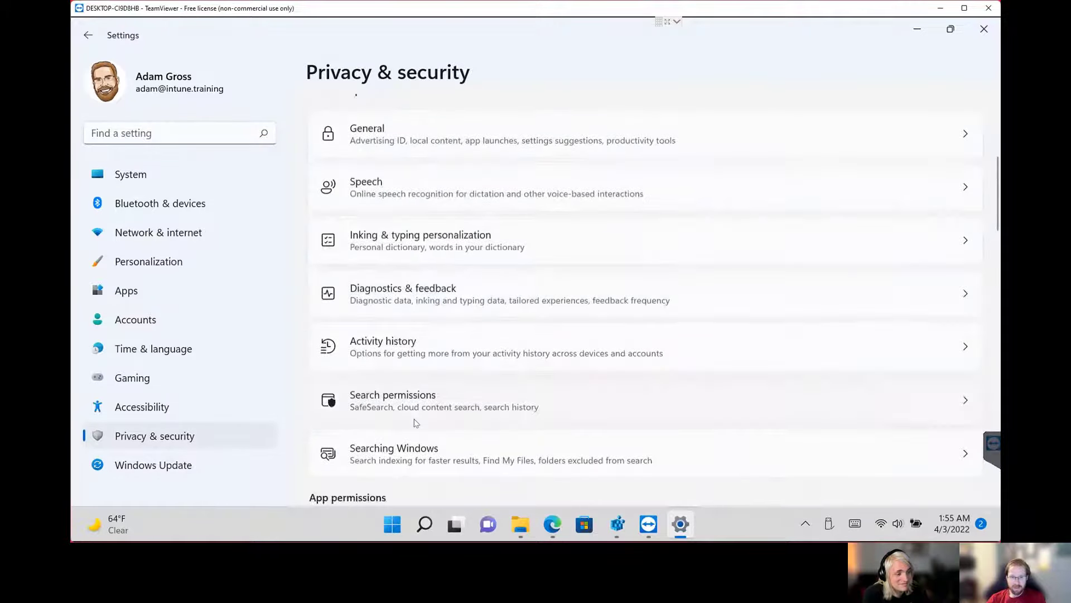
{"action": "scroll", "coordinate": [417, 444], "scroll_direction": "down", "scroll_amount": 1}
{"action": "left_click", "coordinate": [364, 378]}
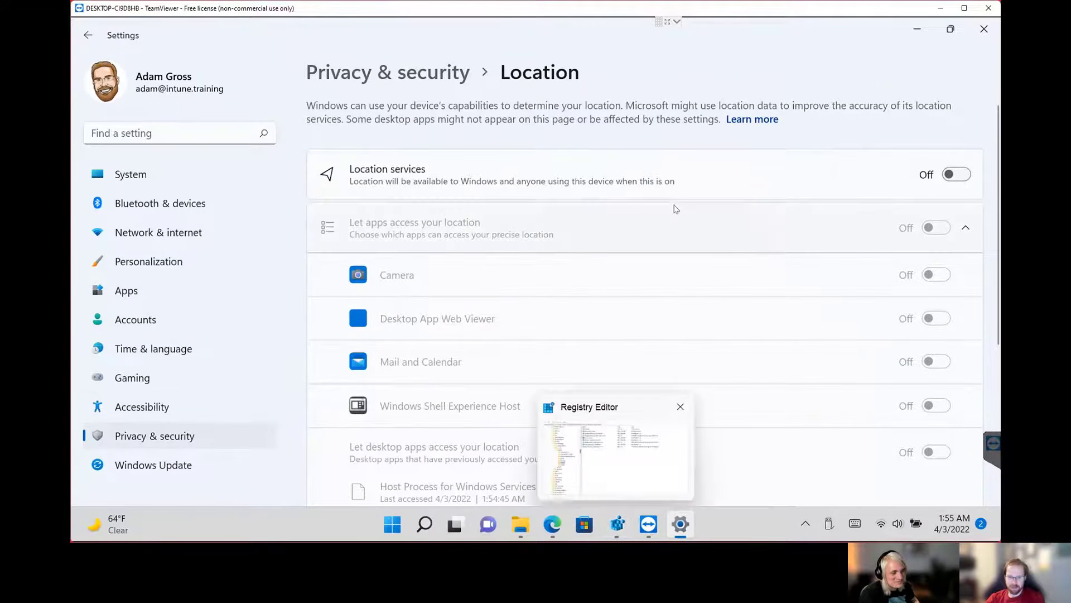
Switch to Registry Editor and expand the HKEY_LOCAL_MACHINE CapabilityAccessManager\ConsentStore\location key, widening the key tree.
{"action": "mouse_move", "coordinate": [628, 526]}
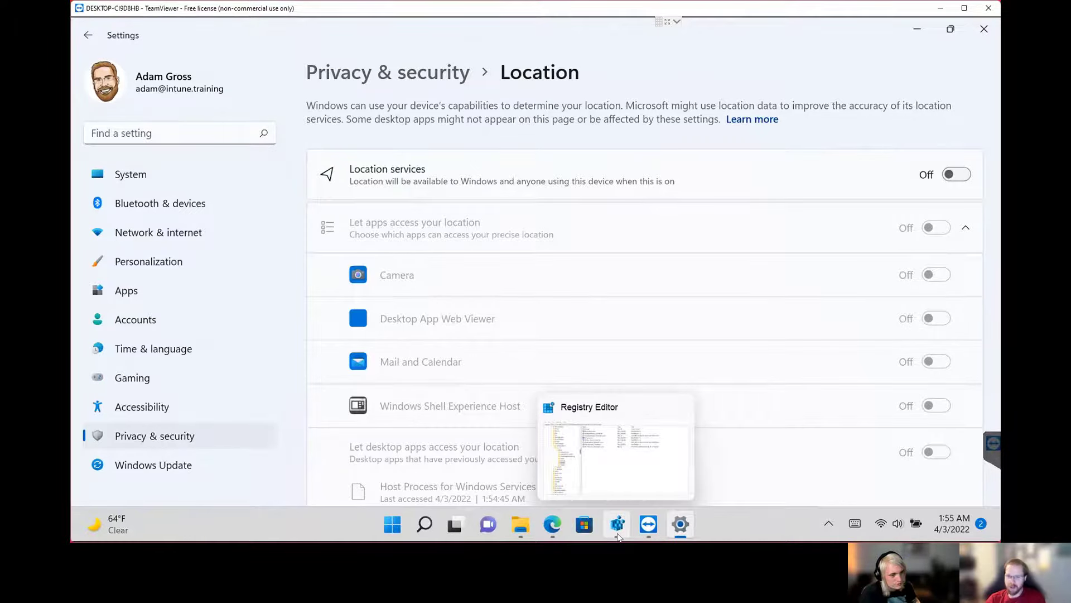
{"action": "left_click", "coordinate": [618, 524]}
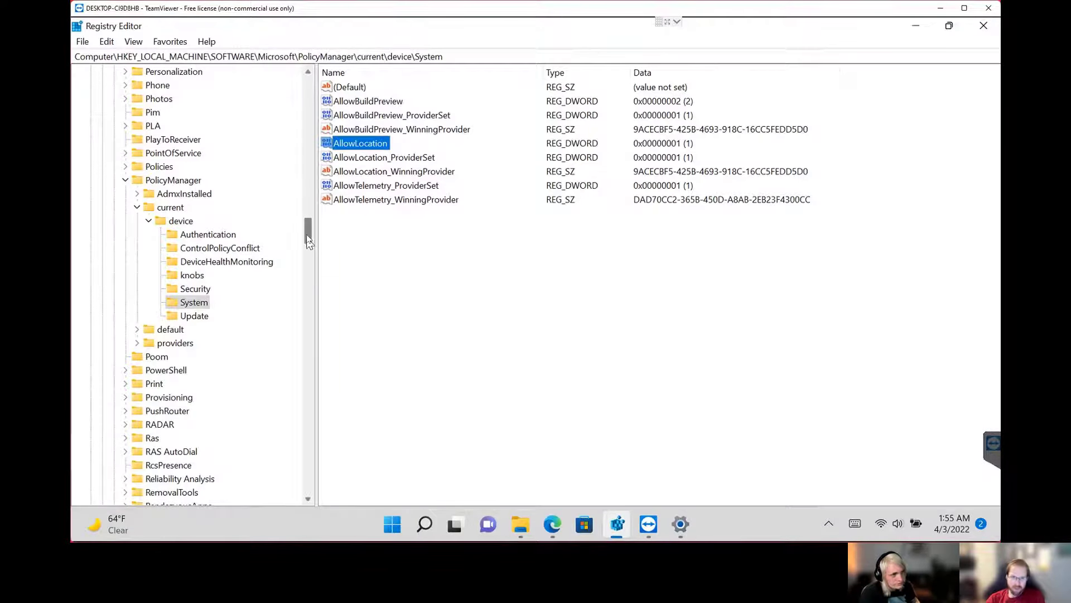
{"action": "left_click_drag", "start_coordinate": [307, 232], "coordinate": [322, 320]}
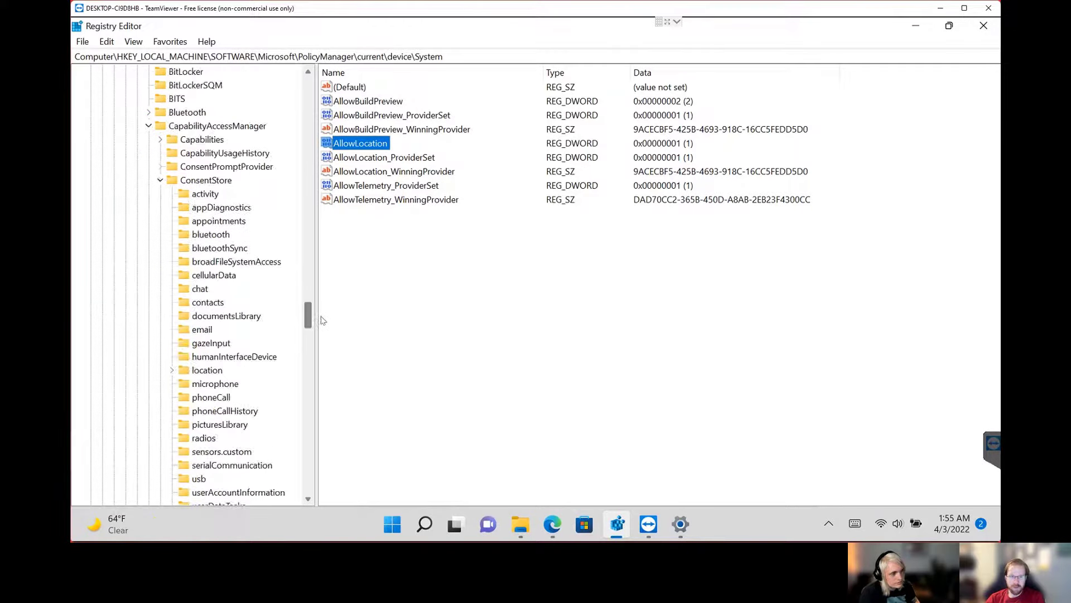
{"action": "left_click", "coordinate": [234, 127]}
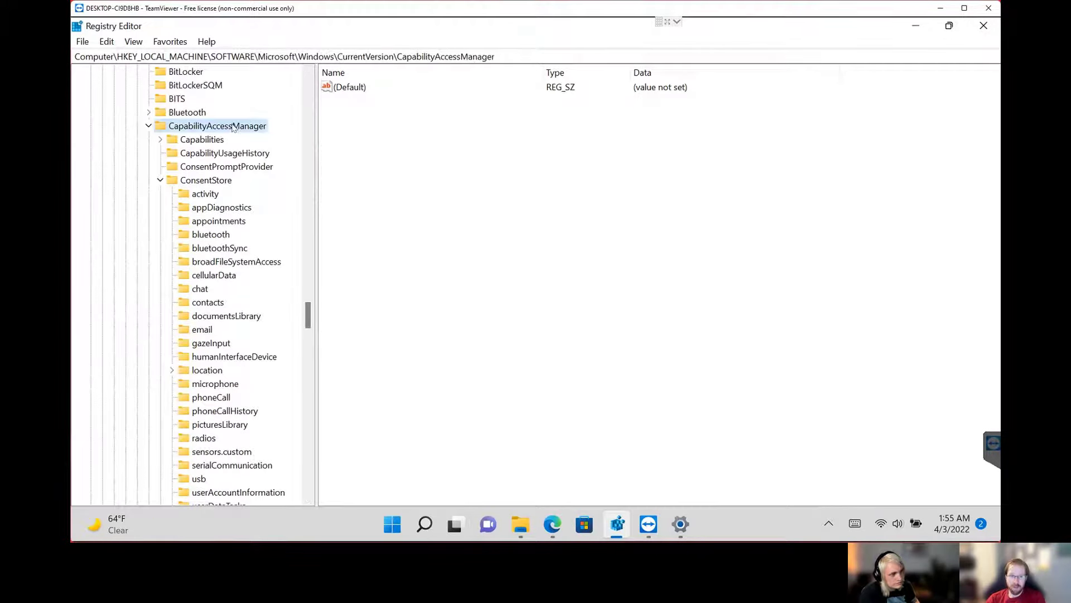
{"action": "left_click", "coordinate": [224, 181]}
{"action": "scroll", "coordinate": [271, 311], "scroll_direction": "down", "scroll_amount": 1}
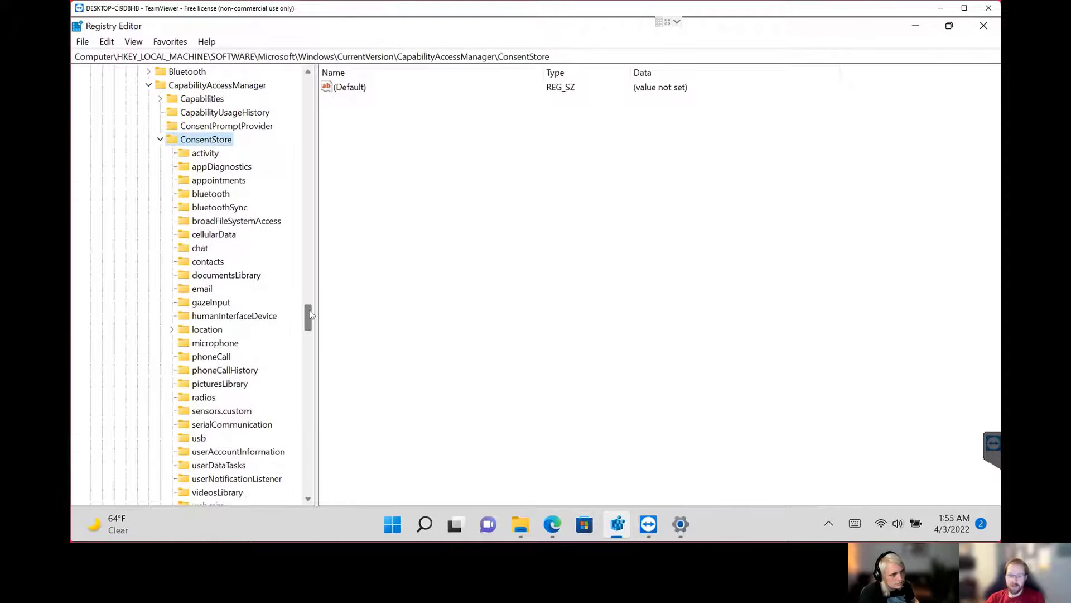
{"action": "left_click_drag", "start_coordinate": [312, 316], "coordinate": [353, 318]}
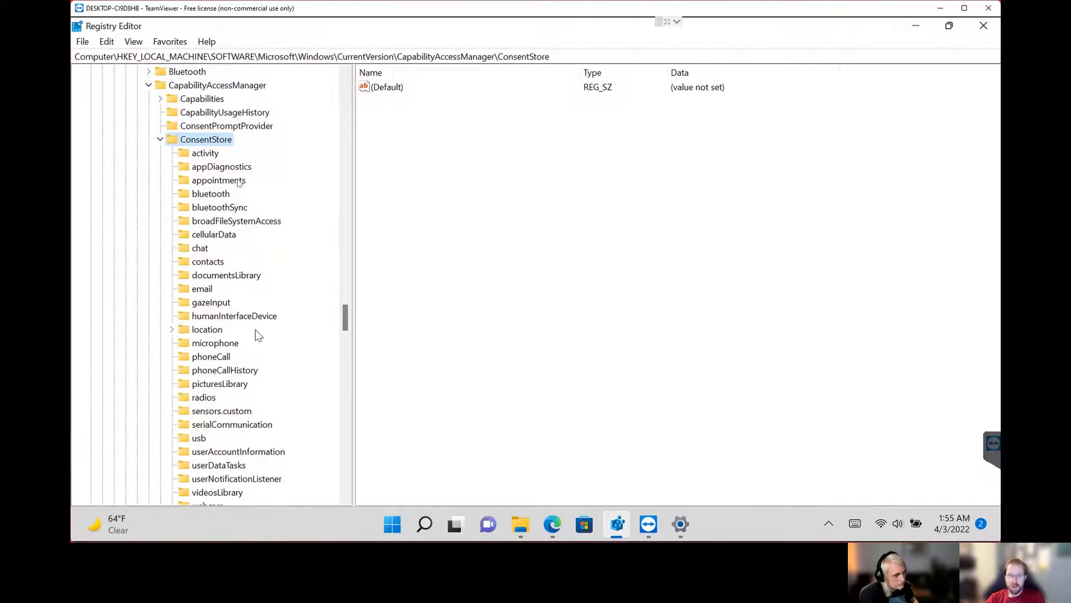
{"action": "double_click", "coordinate": [209, 329]}
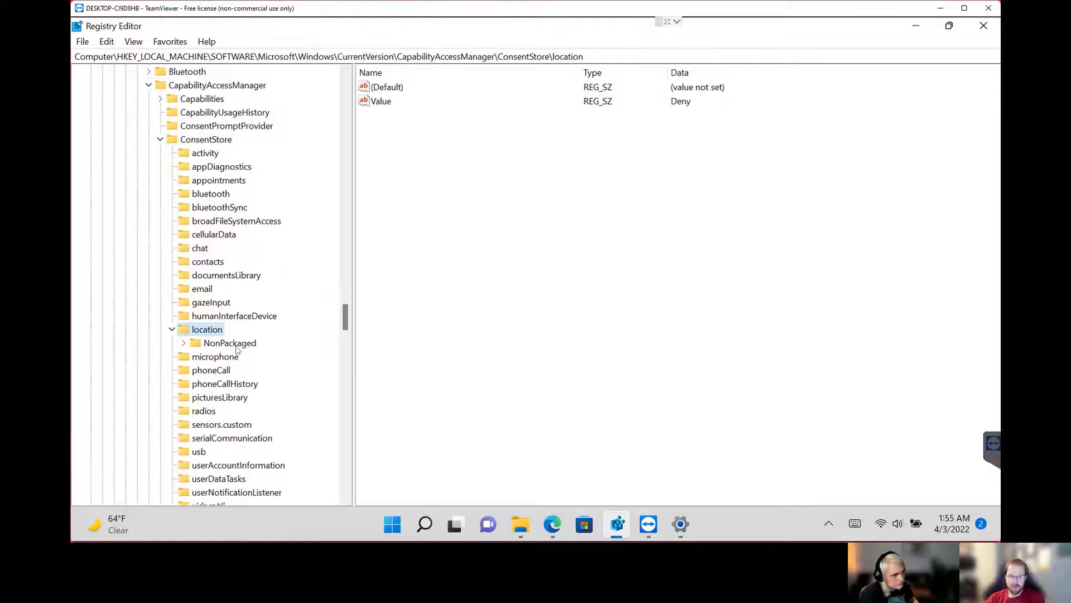
Set the Value string of the machine-wide ConsentStore\location key to Allow.
{"action": "left_click", "coordinate": [375, 102]}
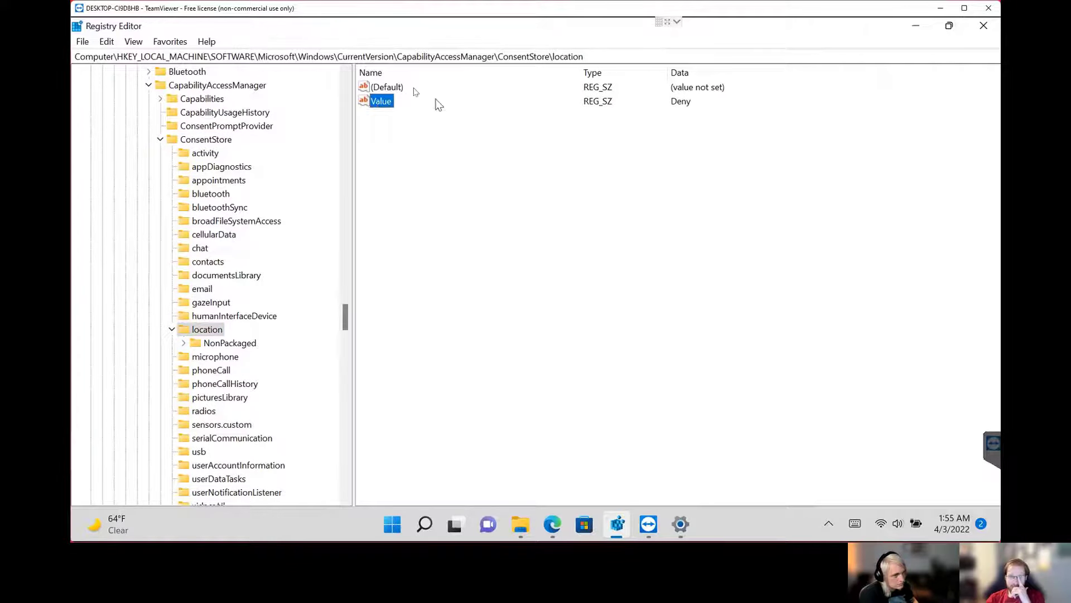
{"action": "left_click_drag", "start_coordinate": [608, 57], "coordinate": [85, 57]}
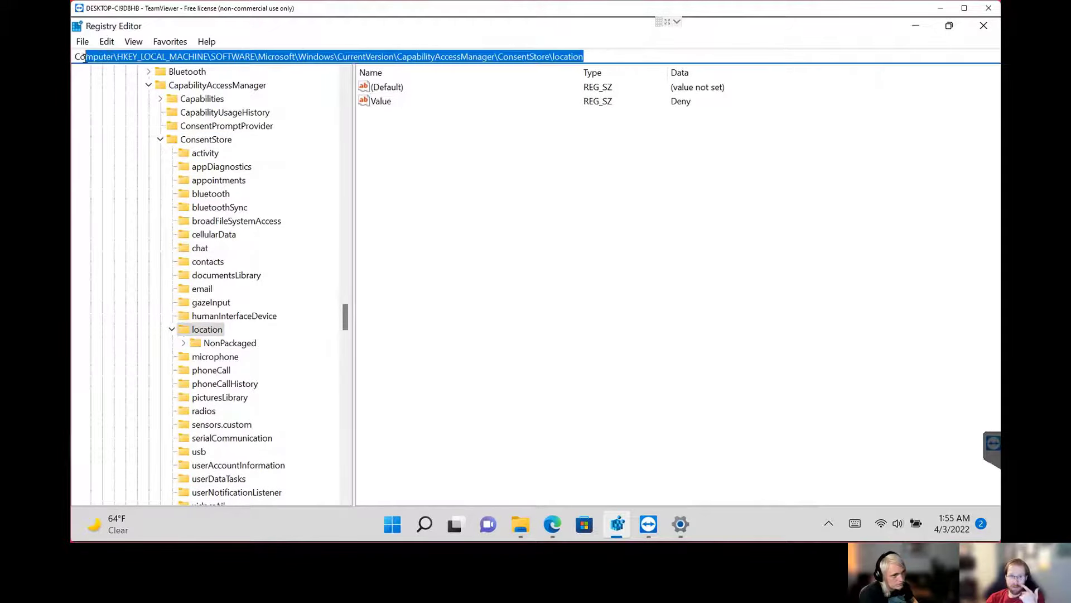
{"action": "left_click", "coordinate": [387, 102]}
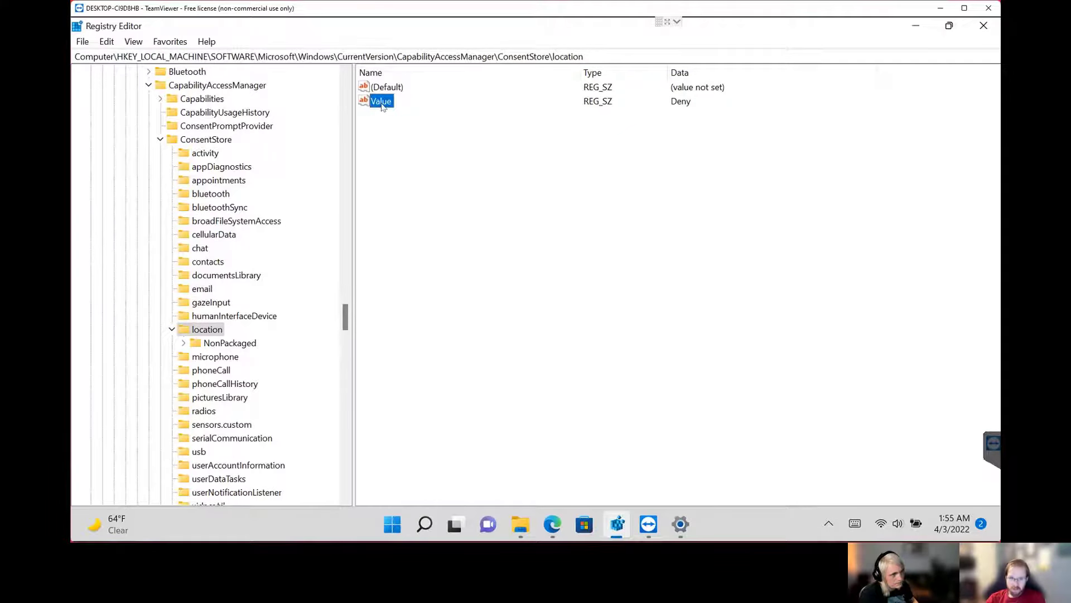
{"action": "double_click", "coordinate": [385, 102]}
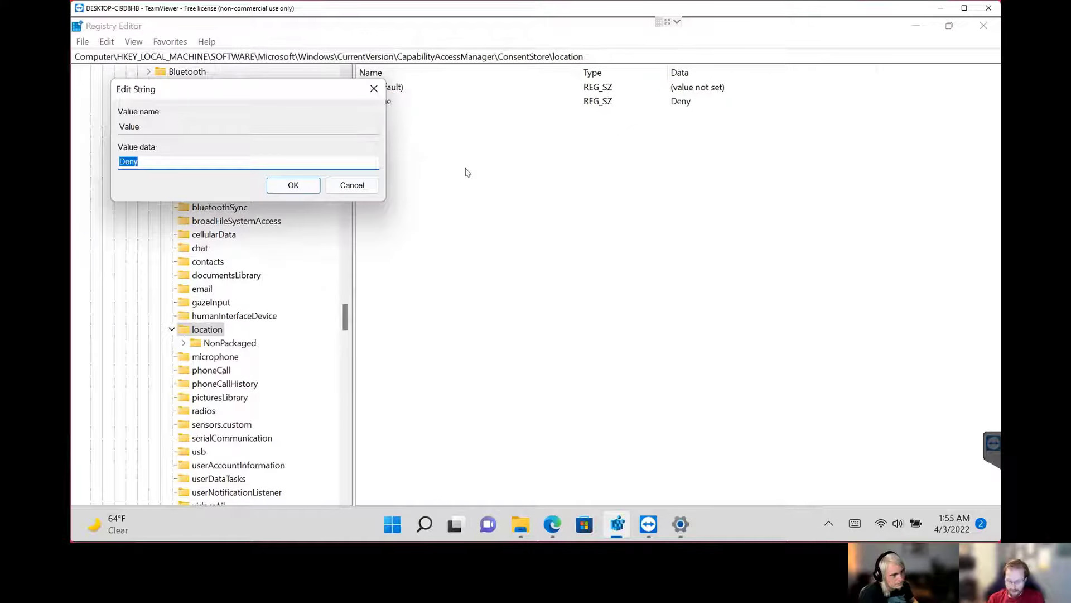
{"action": "type", "text": "Allow"}
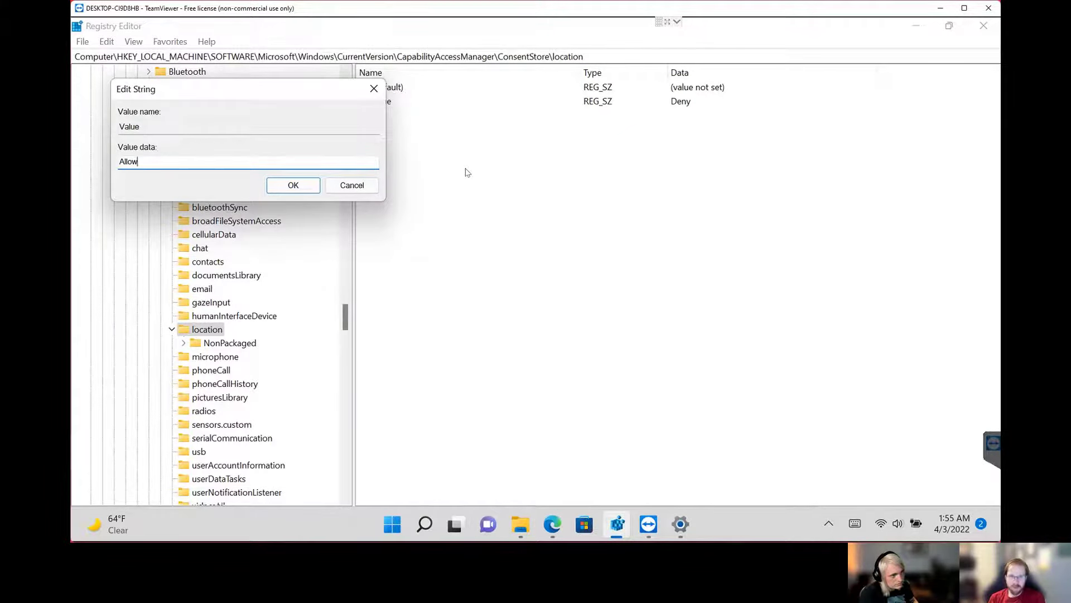
{"action": "key", "text": "Return"}
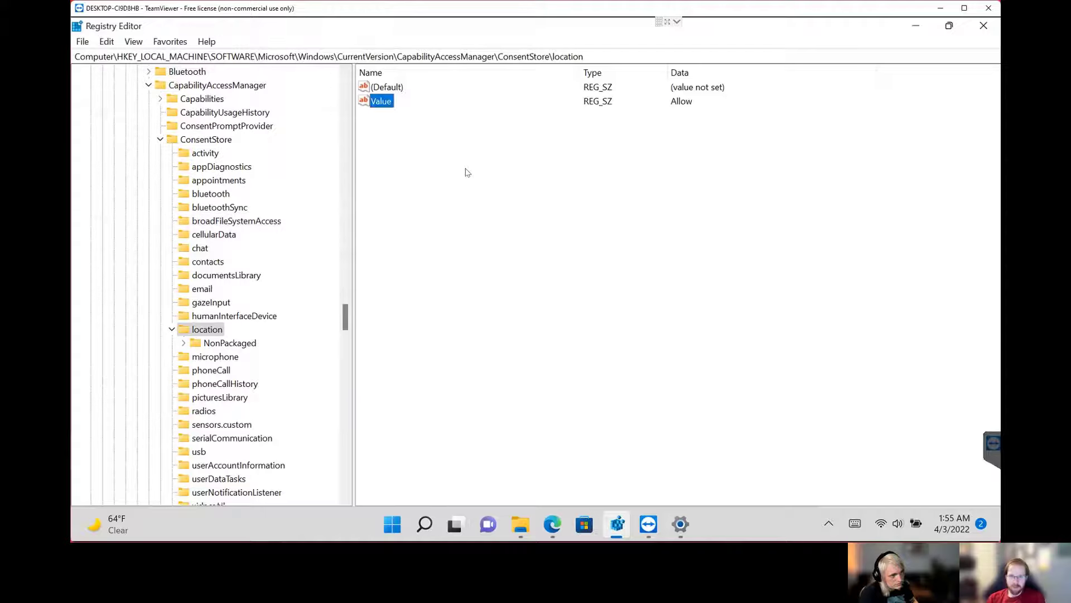
Switch to Settings and reload the Privacy & security Location page to check the location services state.
{"action": "left_click", "coordinate": [686, 525]}
{"action": "left_click", "coordinate": [162, 407]}
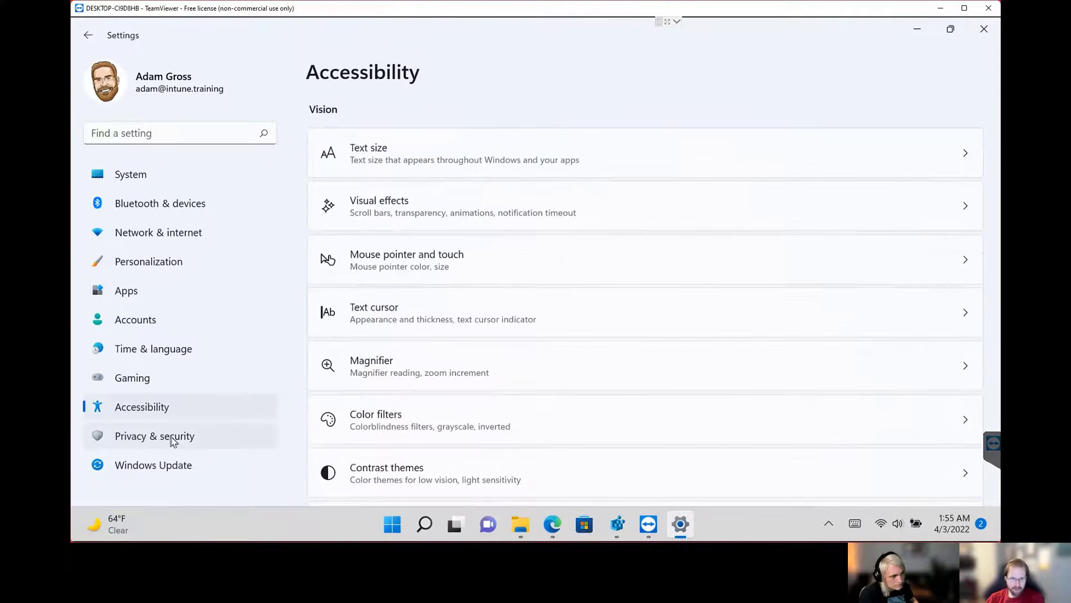
{"action": "left_click", "coordinate": [174, 442]}
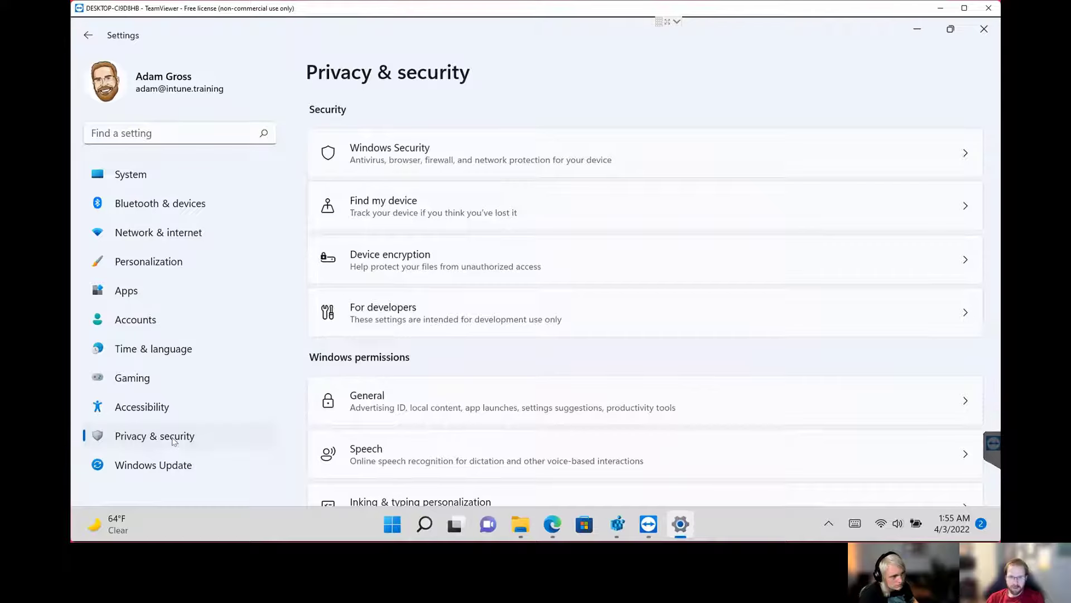
{"action": "left_click", "coordinate": [142, 407]}
{"action": "left_click", "coordinate": [158, 437]}
{"action": "scroll", "coordinate": [498, 379], "scroll_direction": "down", "scroll_amount": 5}
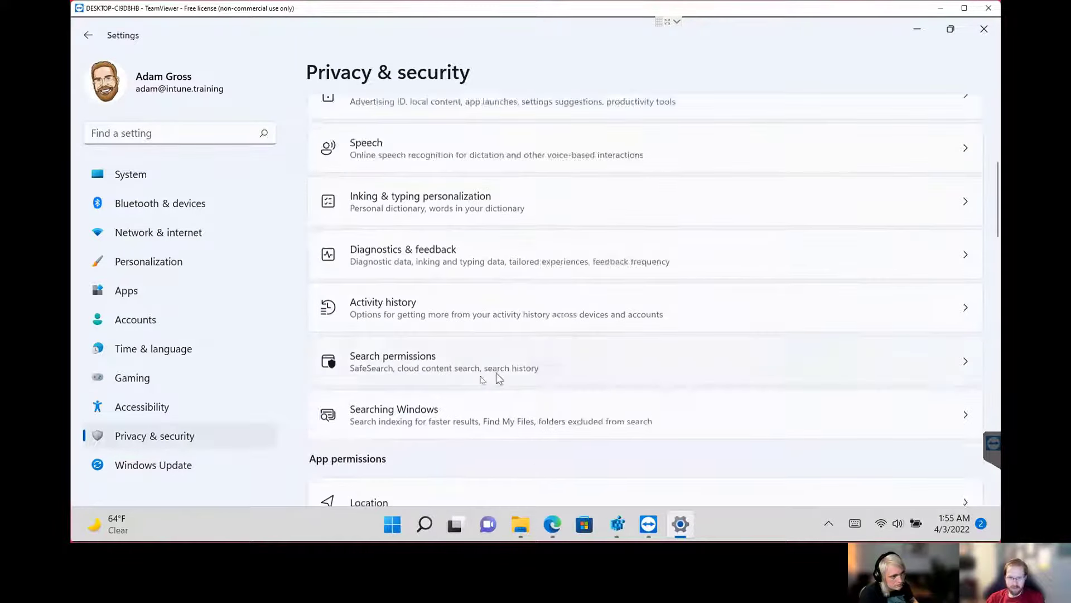
{"action": "scroll", "coordinate": [498, 378], "scroll_direction": "down", "scroll_amount": 4}
{"action": "left_click", "coordinate": [409, 258]}
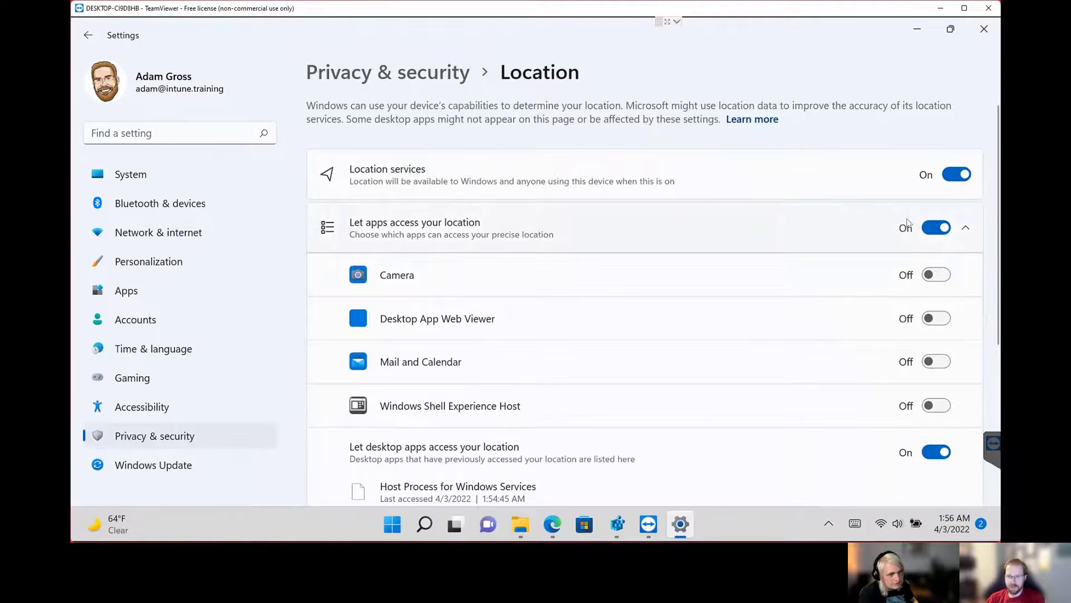
Return to Registry Editor and go to the same ConsentStore\location path under HKEY_CURRENT_USER.
{"action": "left_click", "coordinate": [621, 526]}
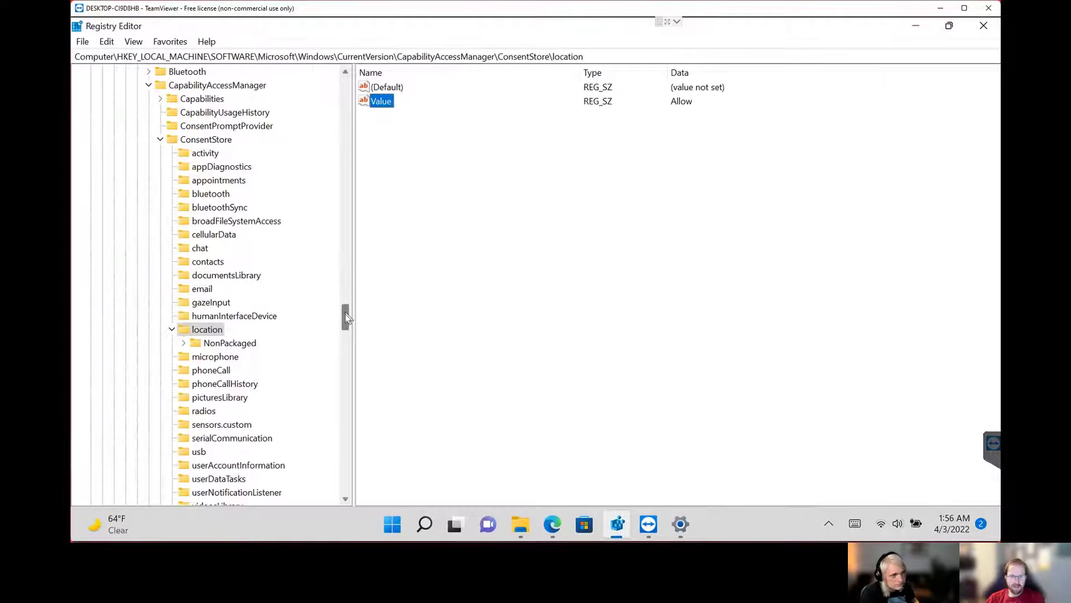
{"action": "left_click_drag", "start_coordinate": [603, 55], "coordinate": [144, 56]}
{"action": "left_click", "coordinate": [209, 56]}
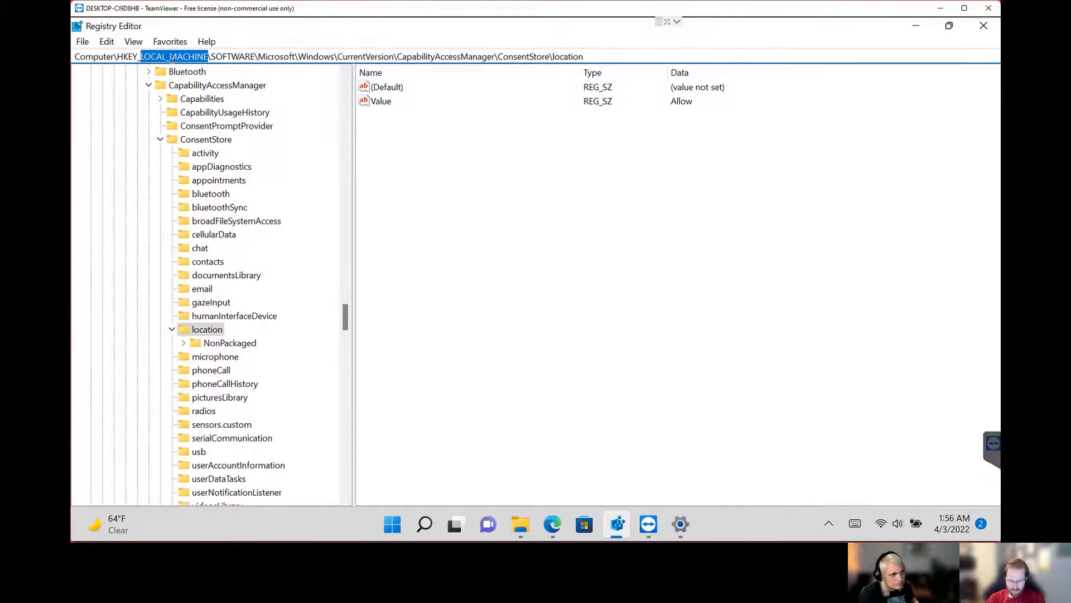
{"action": "type", "text": "Current_us"}
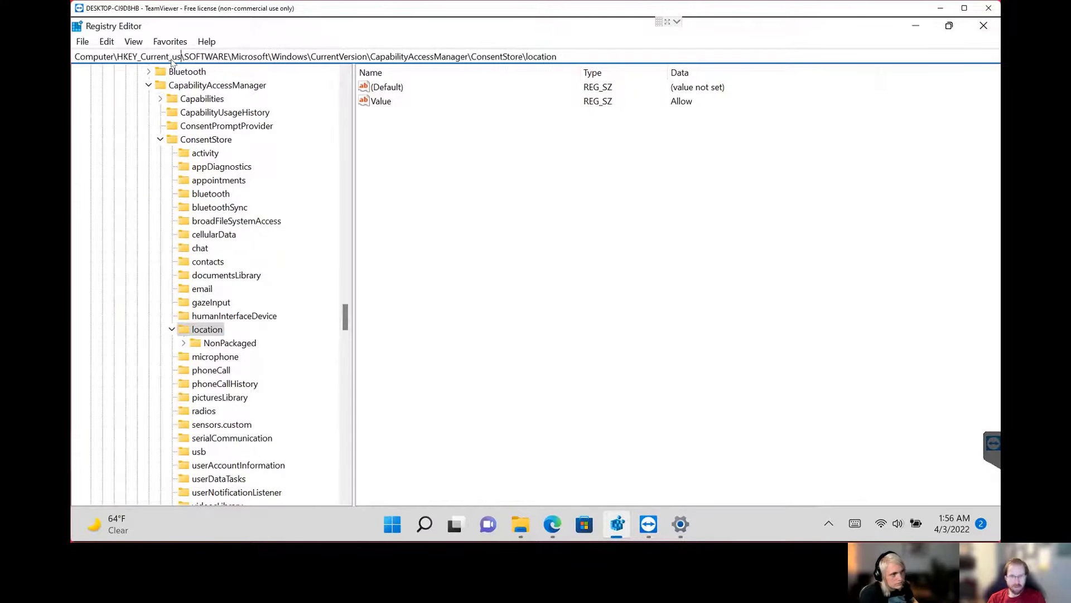
{"action": "type", "text": "er"}
{"action": "key", "text": "Return"}
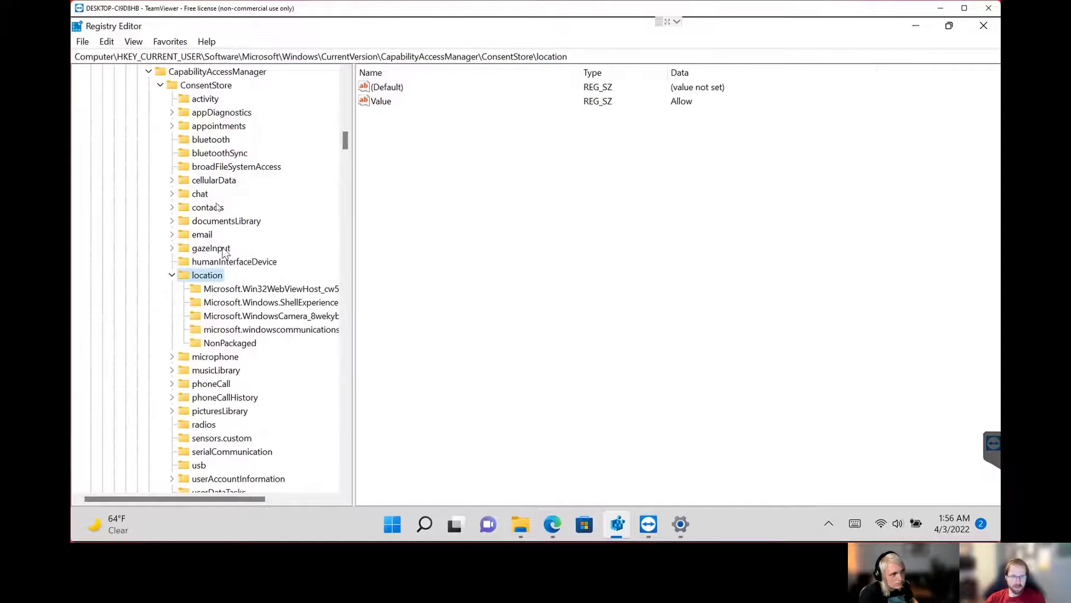
Set the Value string of the current user's ConsentStore\location key to Deny and return to the Location page in Settings.
{"action": "left_click", "coordinate": [381, 101]}
{"action": "double_click", "coordinate": [387, 102]}
{"action": "type", "text": "Deny"}
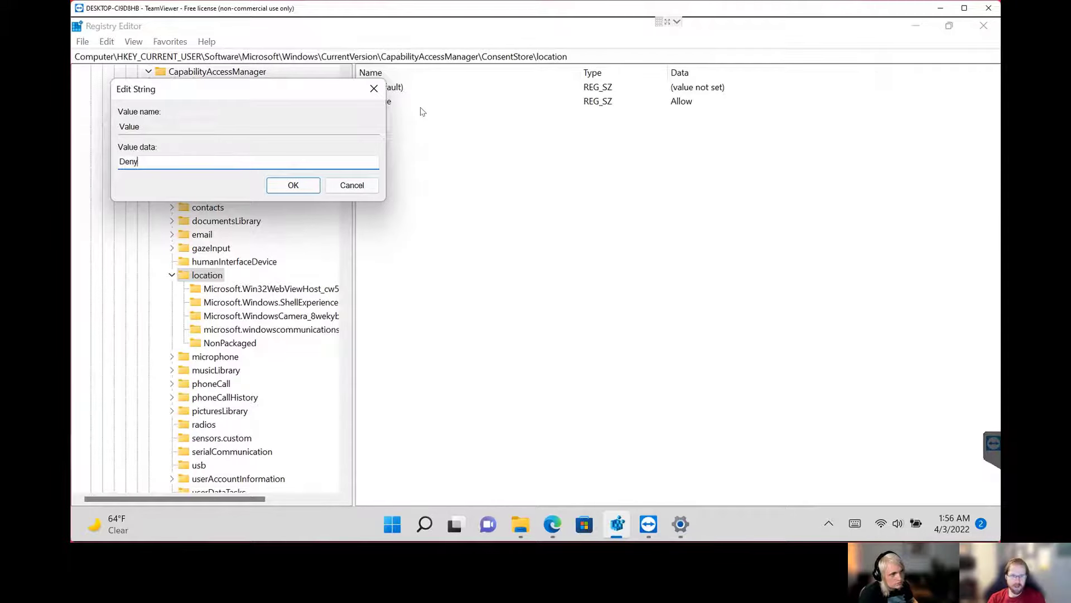
{"action": "key", "text": "Return"}
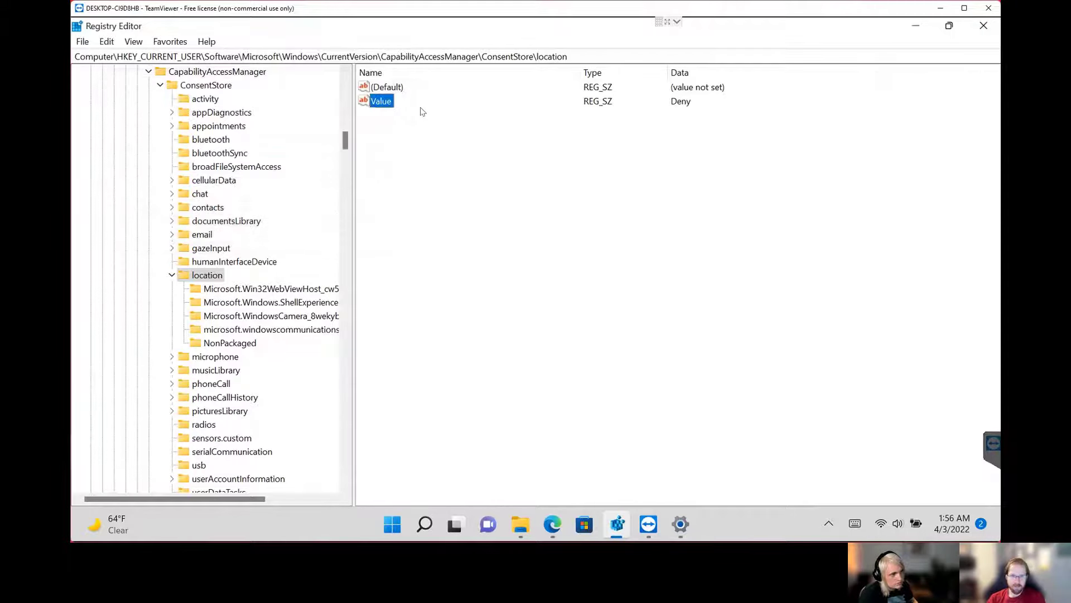
{"action": "left_click", "coordinate": [680, 527]}
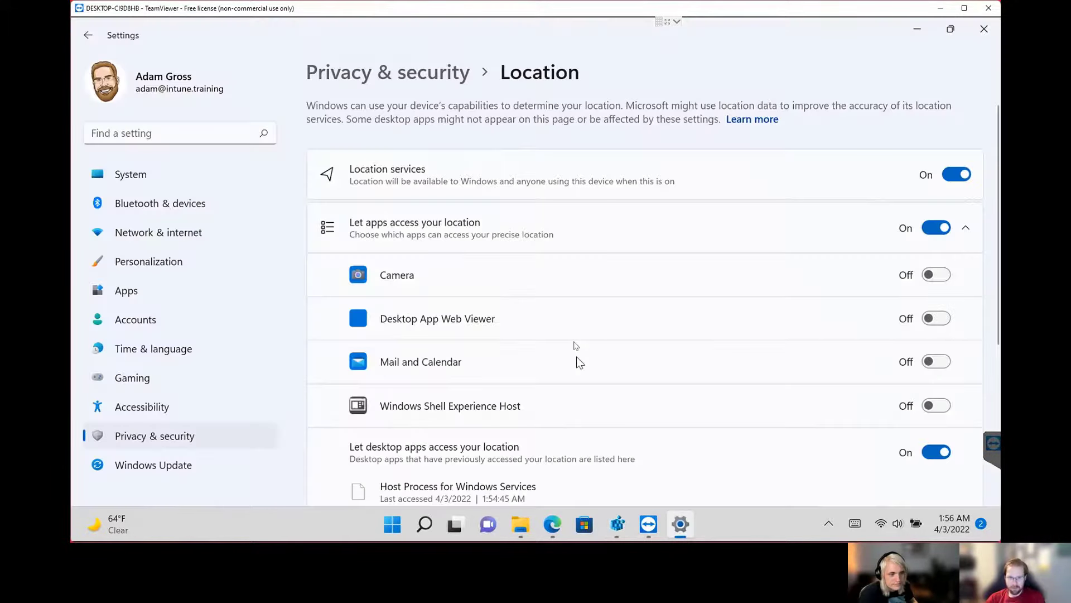
Reload the Privacy & security Location page to check the state of app access to location.
{"action": "left_click", "coordinate": [167, 414]}
{"action": "left_click", "coordinate": [172, 438]}
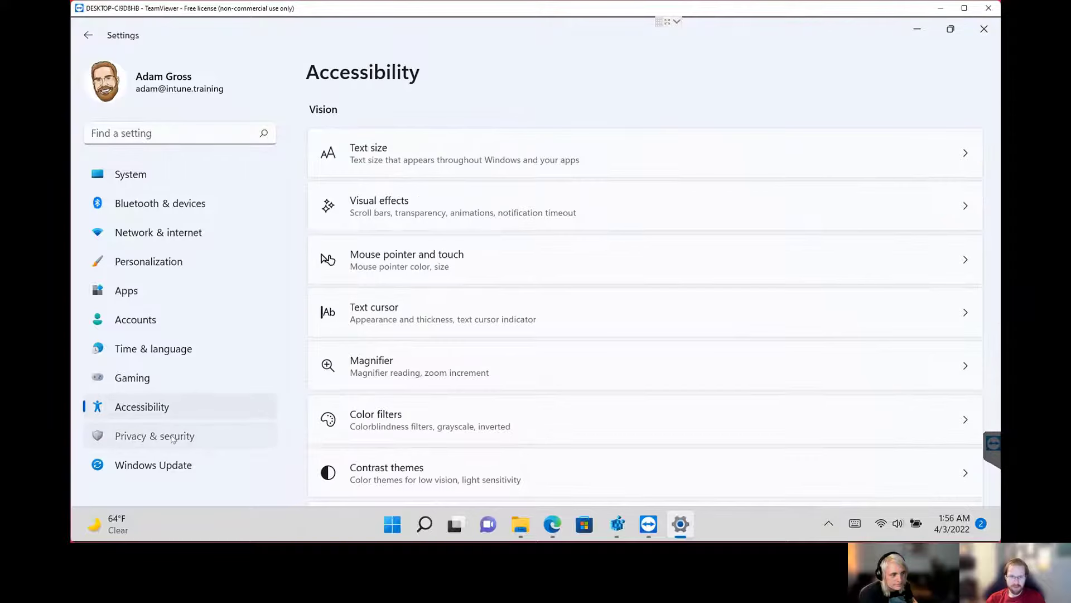
{"action": "scroll", "coordinate": [448, 360], "scroll_direction": "down", "scroll_amount": 8}
{"action": "scroll", "coordinate": [448, 360], "scroll_direction": "down", "scroll_amount": 2}
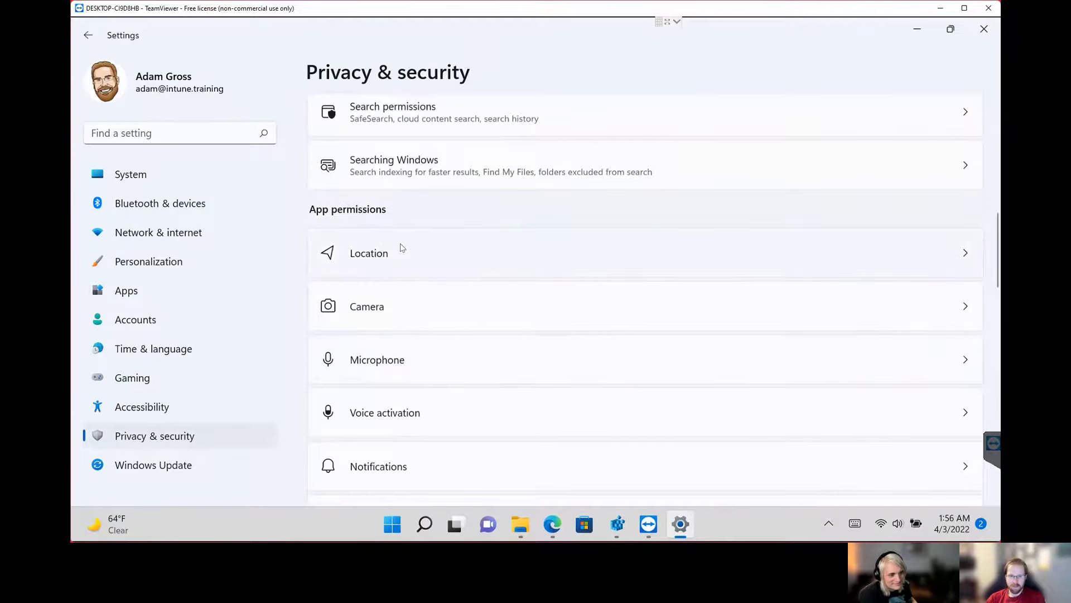
{"action": "left_click", "coordinate": [401, 247]}
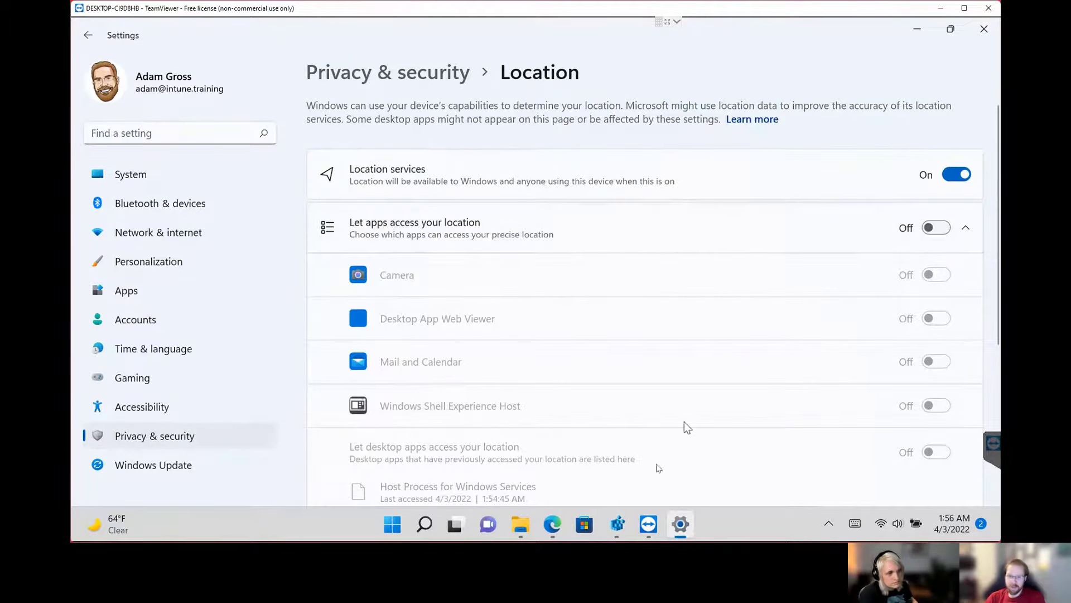
Switch to Registry Editor, inspect the per-app subkeys under the current user's ConsentStore\location key, and widen the key tree to show full names.
{"action": "left_click", "coordinate": [627, 524]}
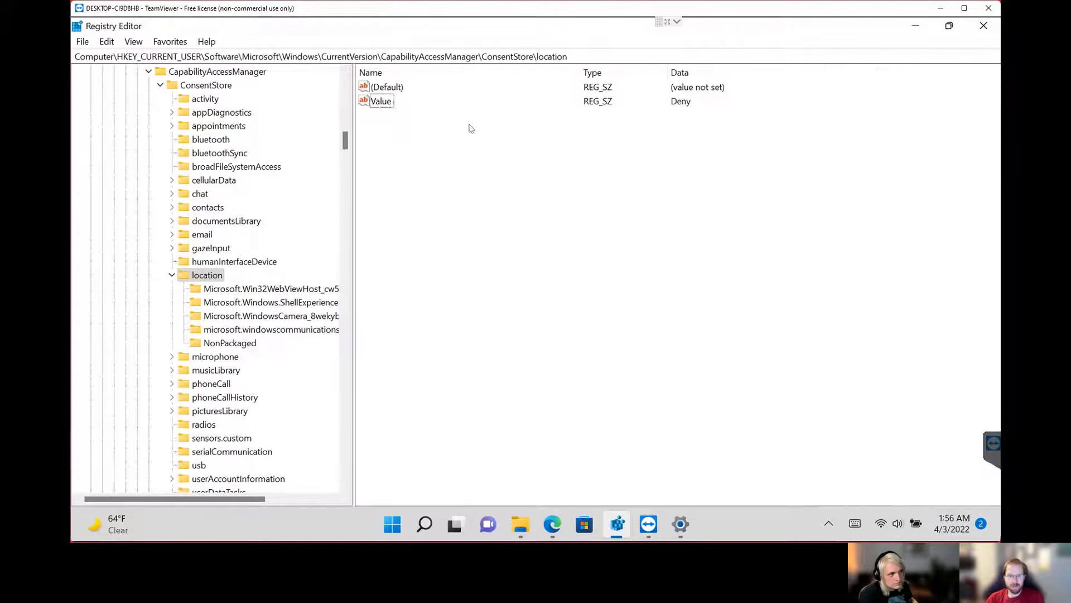
{"action": "left_click", "coordinate": [217, 289]}
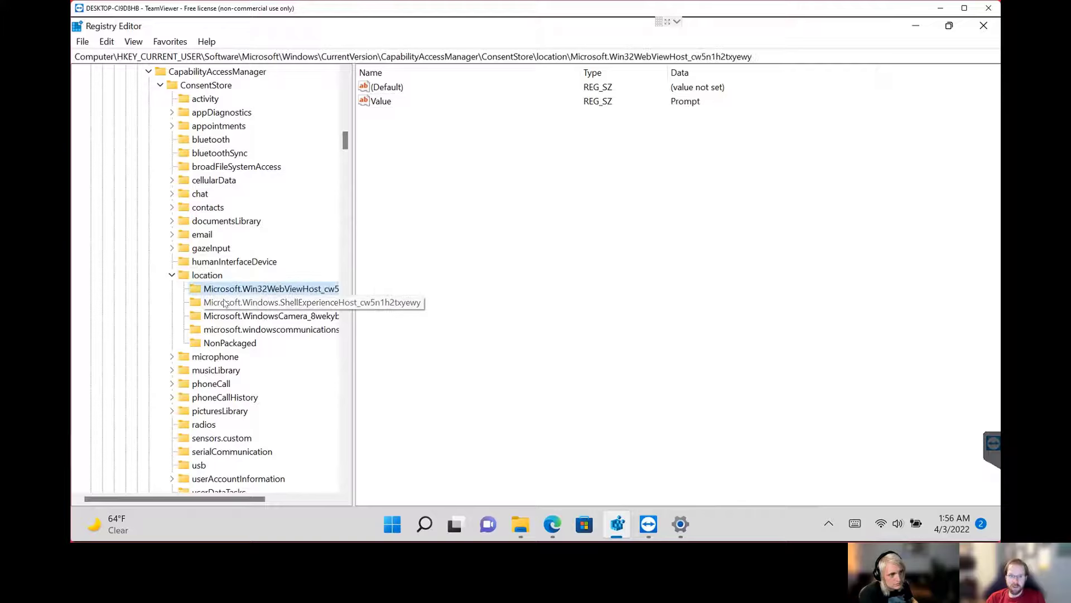
{"action": "left_click", "coordinate": [226, 302]}
{"action": "left_click", "coordinate": [230, 315]}
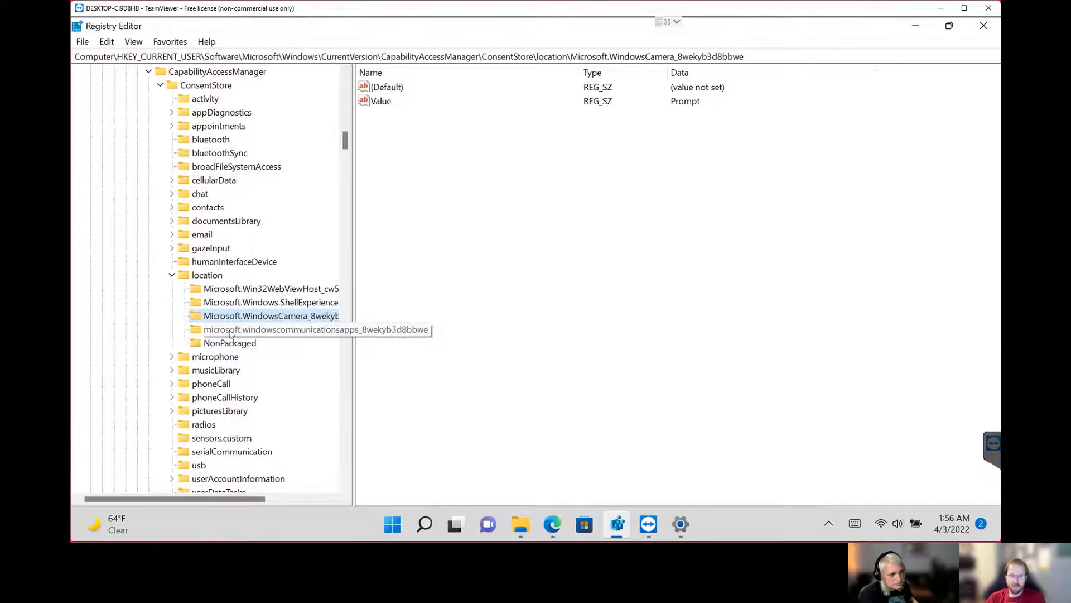
{"action": "left_click", "coordinate": [235, 330]}
{"action": "left_click_drag", "start_coordinate": [354, 351], "coordinate": [462, 352]}
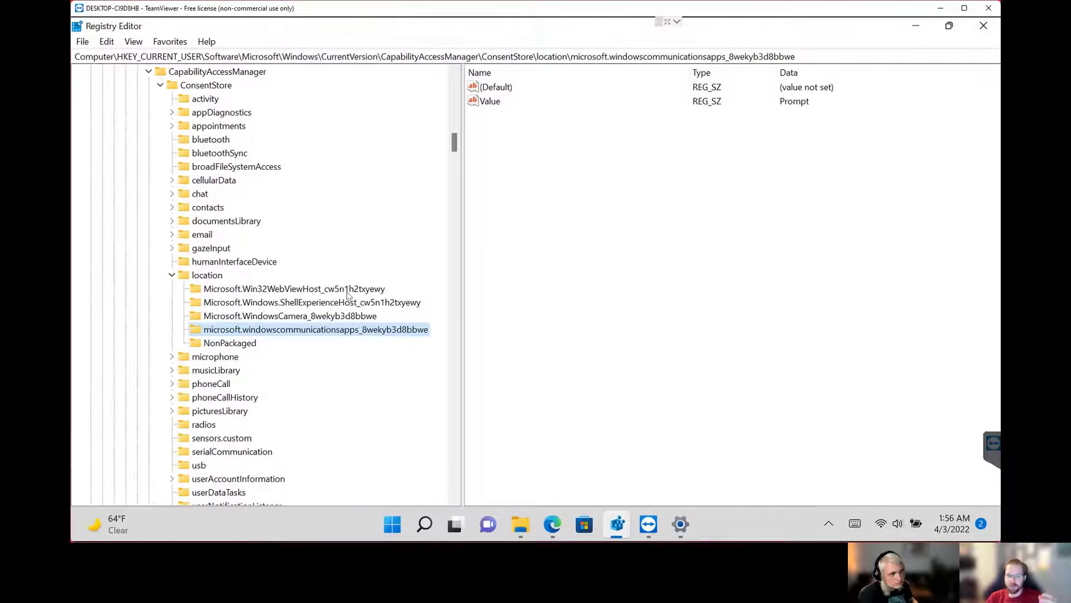
Compare the Value entries of the four Microsoft app subkeys and highlight the microsoft.windowscommunicationsapps package name in the key path.
{"action": "left_click", "coordinate": [252, 291]}
{"action": "left_click", "coordinate": [304, 304]}
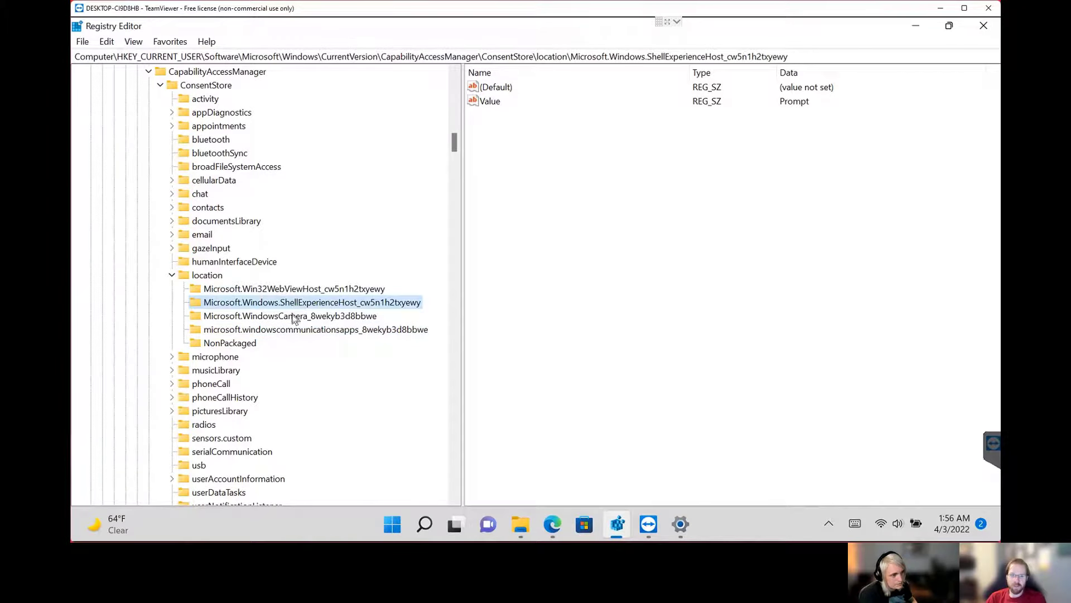
{"action": "left_click", "coordinate": [301, 317]}
{"action": "left_click", "coordinate": [310, 330]}
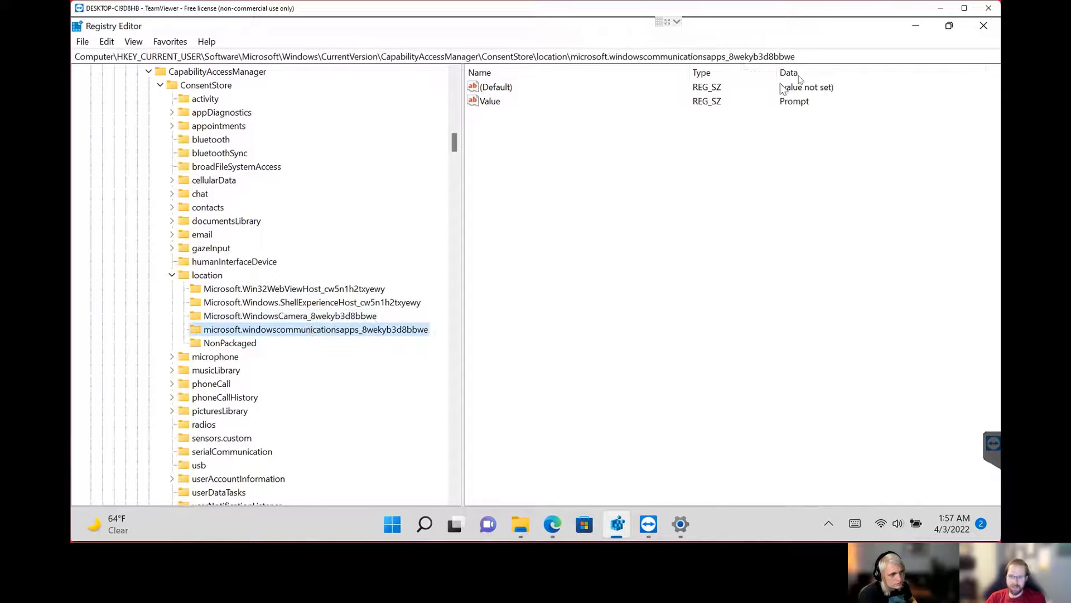
{"action": "left_click_drag", "start_coordinate": [798, 57], "coordinate": [569, 55]}
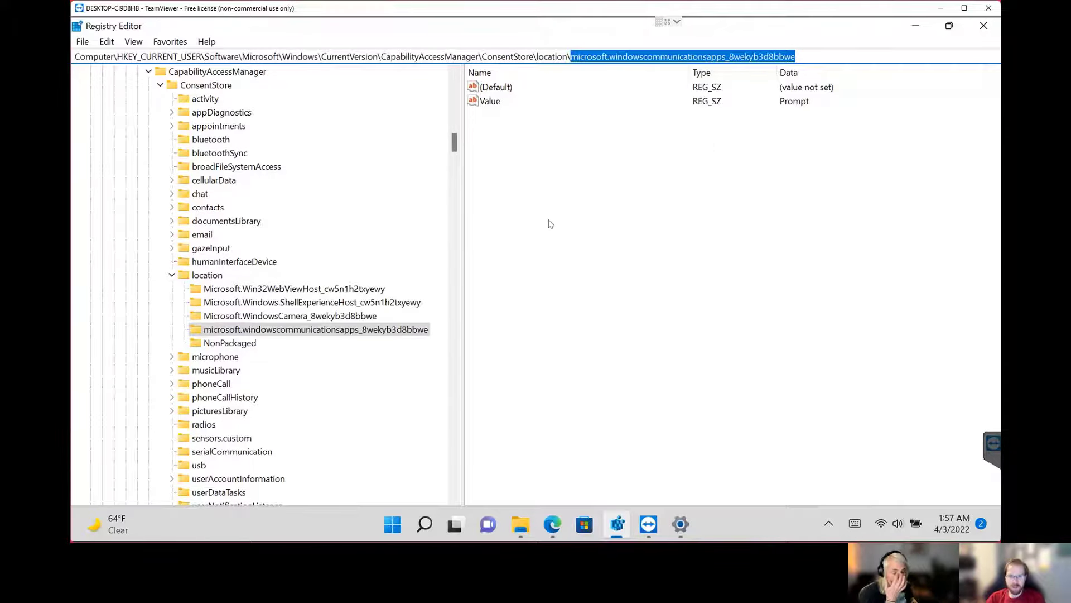
{"action": "left_click", "coordinate": [737, 86]}
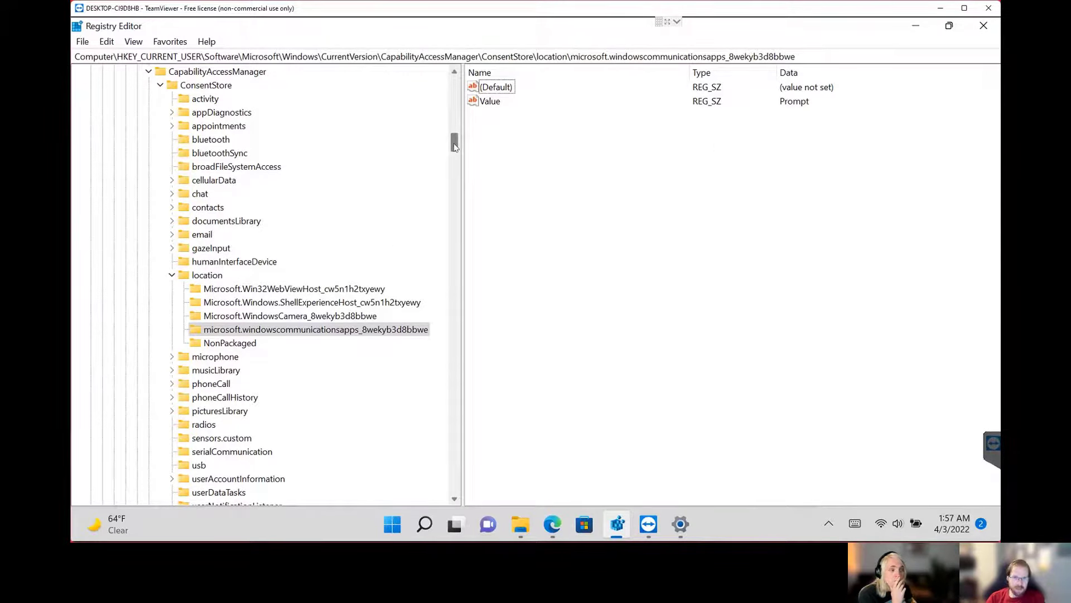
Browse to HKEY_LOCAL_MACHINE\SOFTWARE\Microsoft\MDMWins\device and open the DisableLocation key under Software/Policies/Microsoft/Windows/LocationAndSensors.
{"action": "left_click_drag", "start_coordinate": [454, 148], "coordinate": [455, 304]}
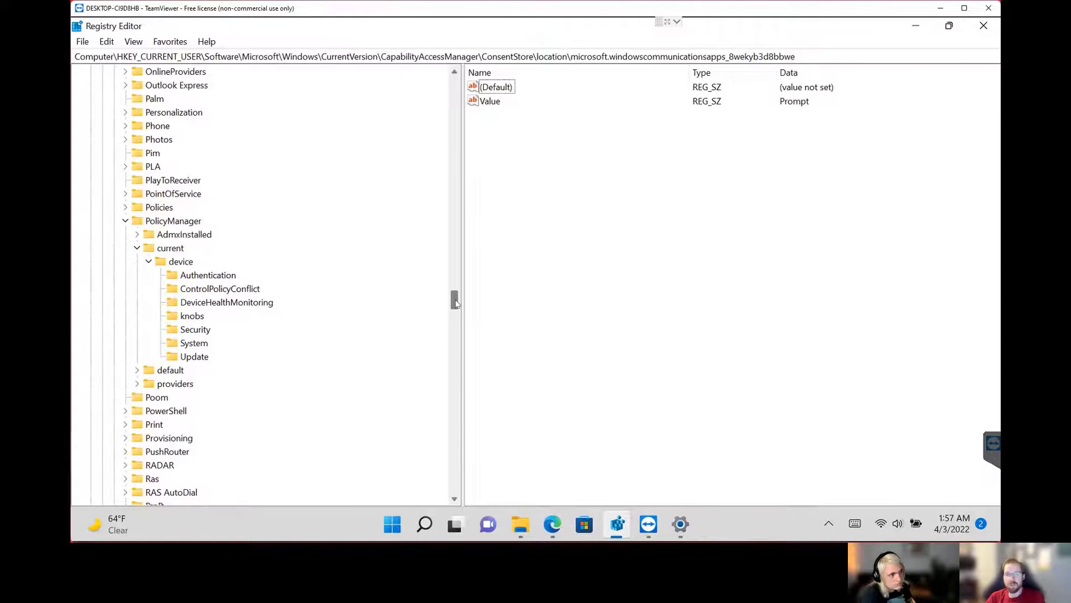
{"action": "left_click_drag", "start_coordinate": [455, 303], "coordinate": [455, 298]}
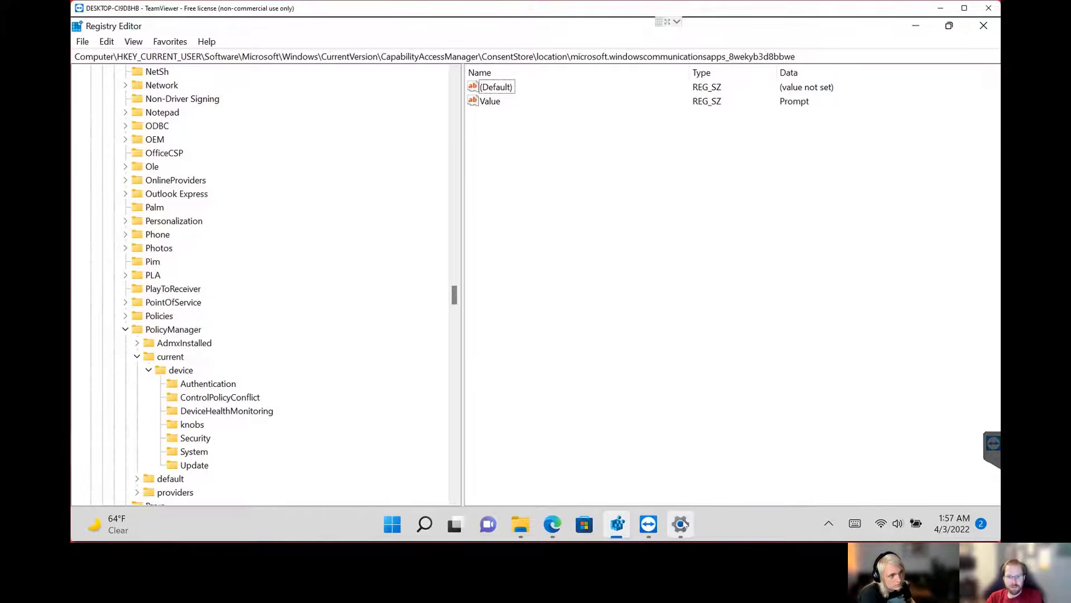
{"action": "mouse_move", "coordinate": [681, 524]}
{"action": "left_click_drag", "start_coordinate": [457, 294], "coordinate": [457, 277]}
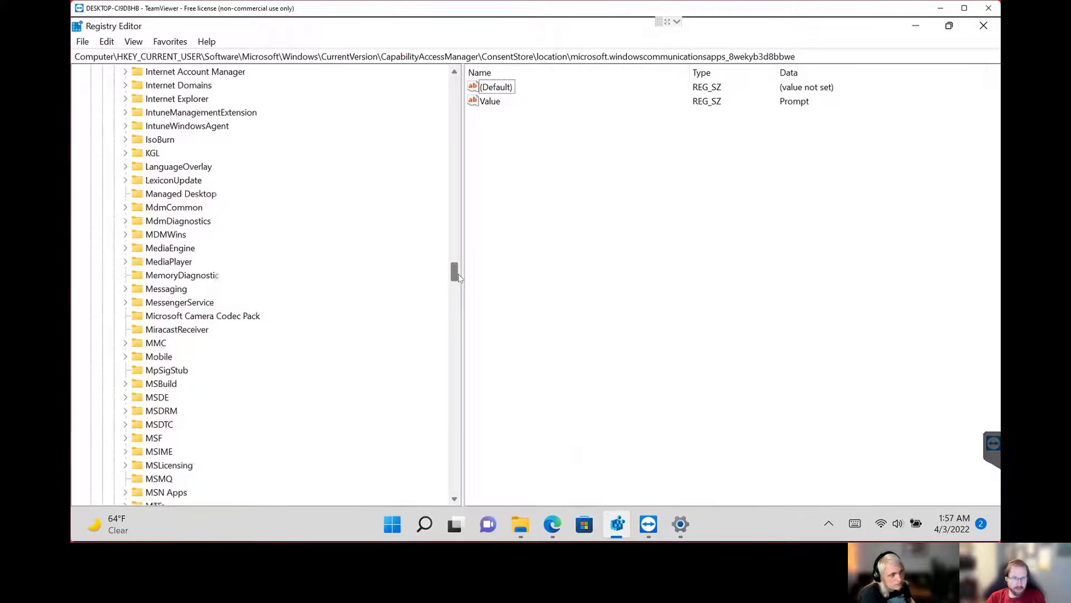
{"action": "double_click", "coordinate": [178, 235]}
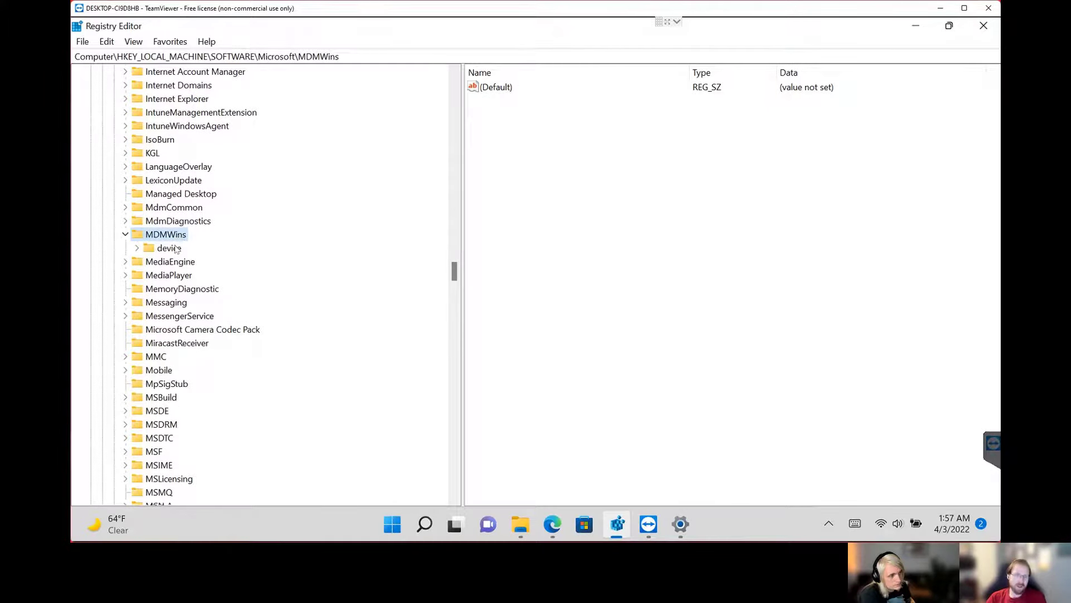
{"action": "double_click", "coordinate": [173, 248]}
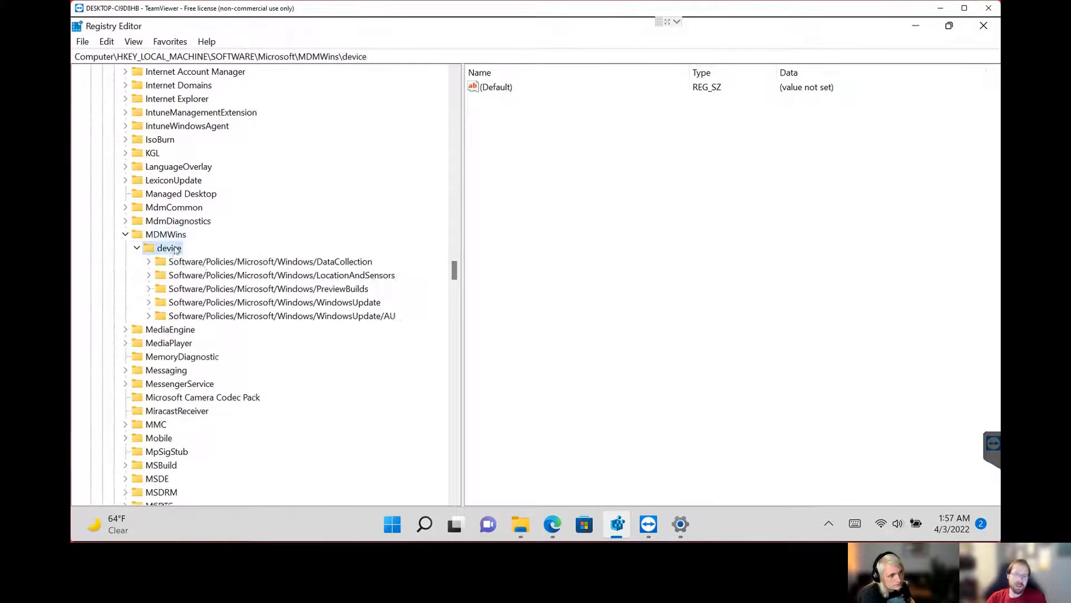
{"action": "double_click", "coordinate": [351, 275]}
{"action": "left_click", "coordinate": [211, 288]}
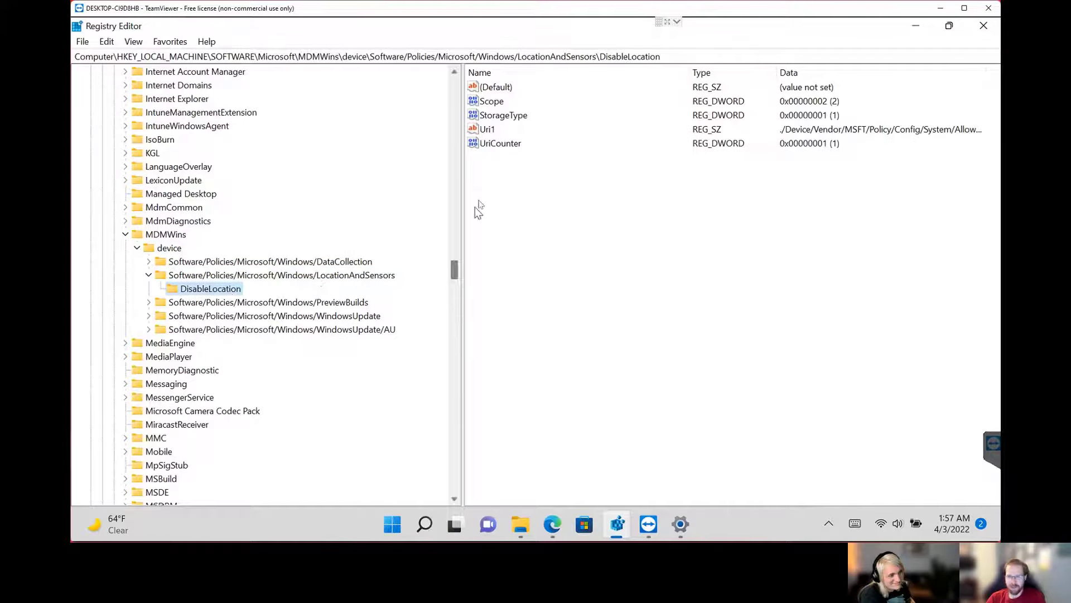
Widen the values pane and Data column to read the full Uri1 policy path of DisableLocation.
{"action": "left_click_drag", "start_coordinate": [461, 211], "coordinate": [440, 211]}
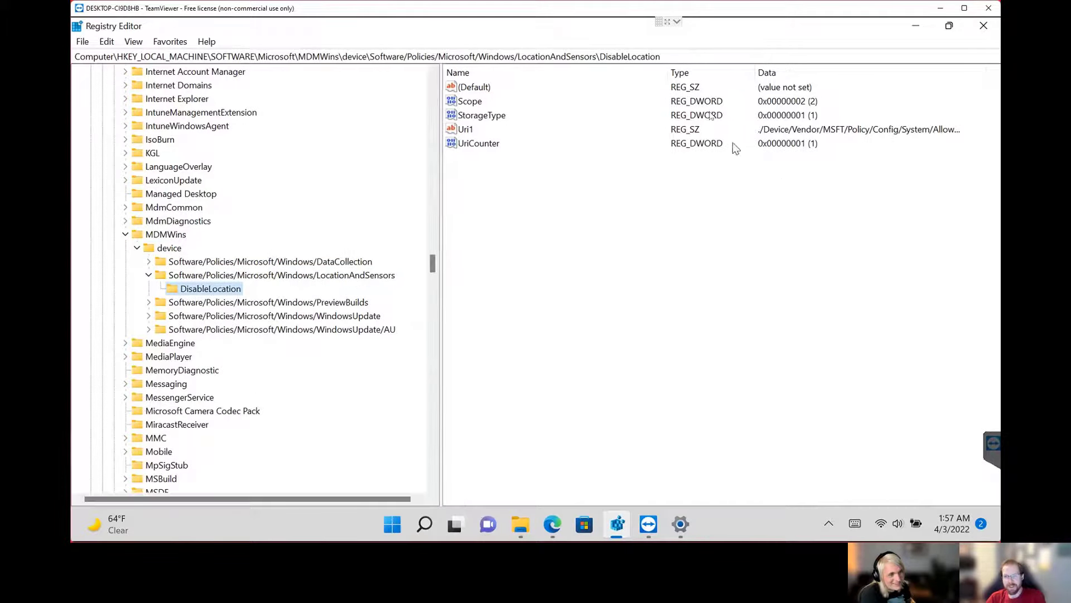
{"action": "double_click", "coordinate": [970, 72]}
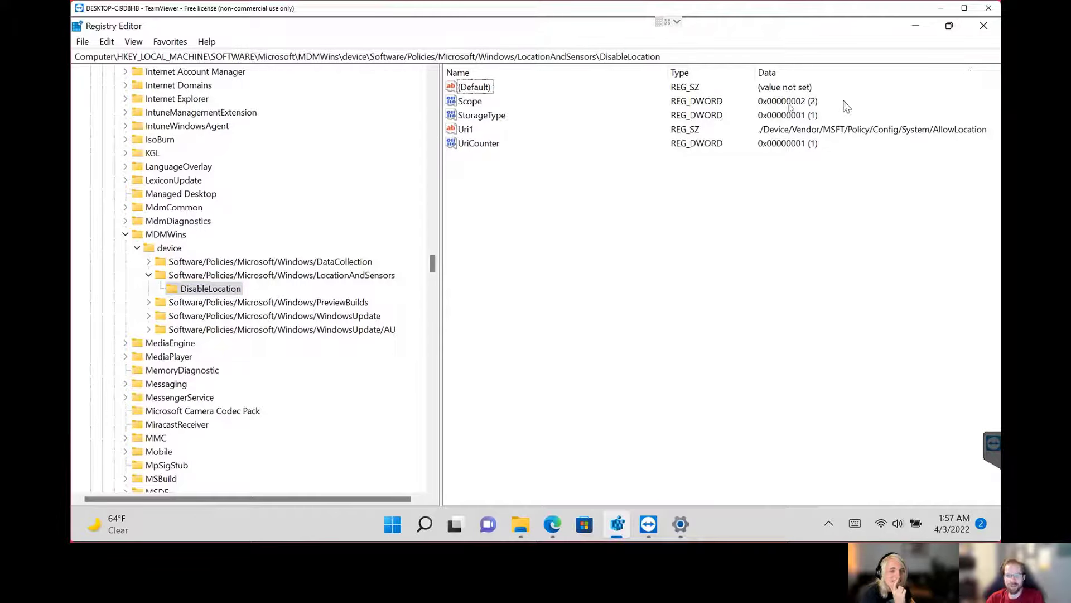
{"action": "left_click", "coordinate": [467, 130]}
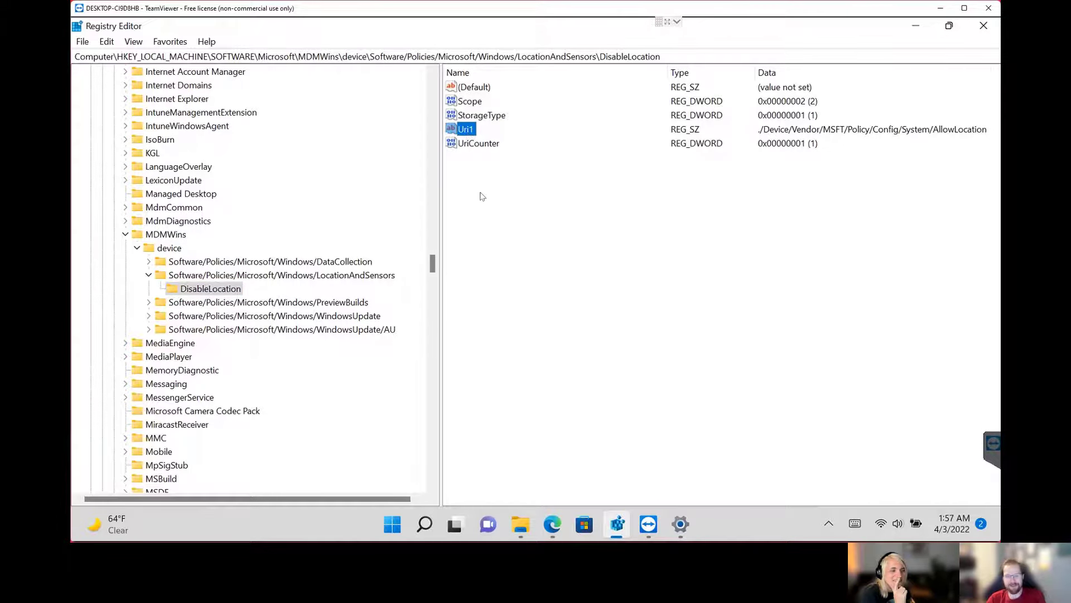
{"action": "left_click", "coordinate": [678, 55]}
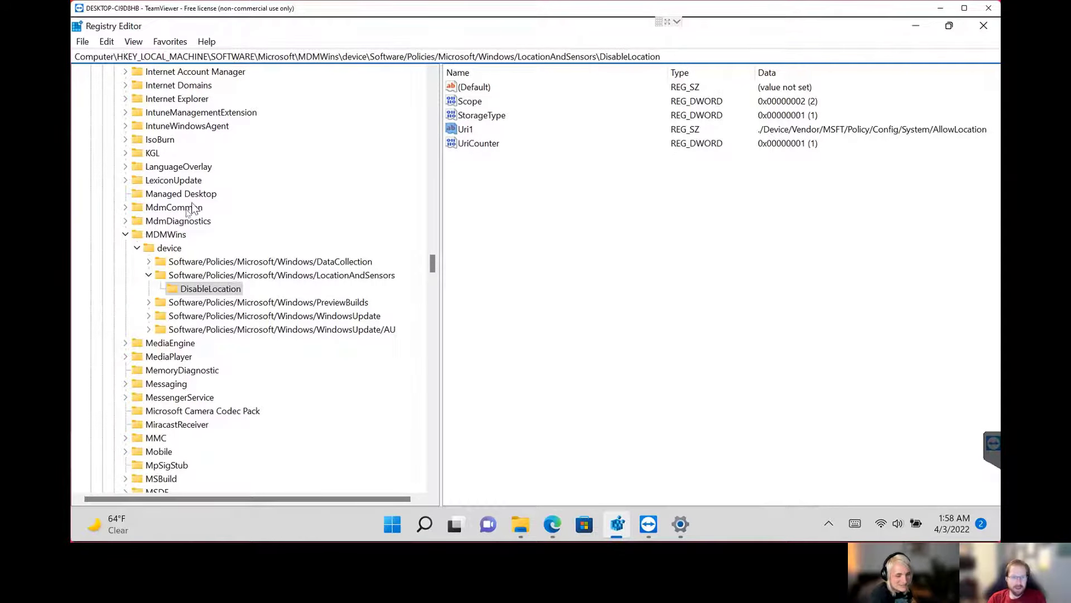
Examine how the MDMWins LocationAndSensors policy path relates to the Uri1 value in its DisableLocation subkey.
{"action": "left_click", "coordinate": [168, 236]}
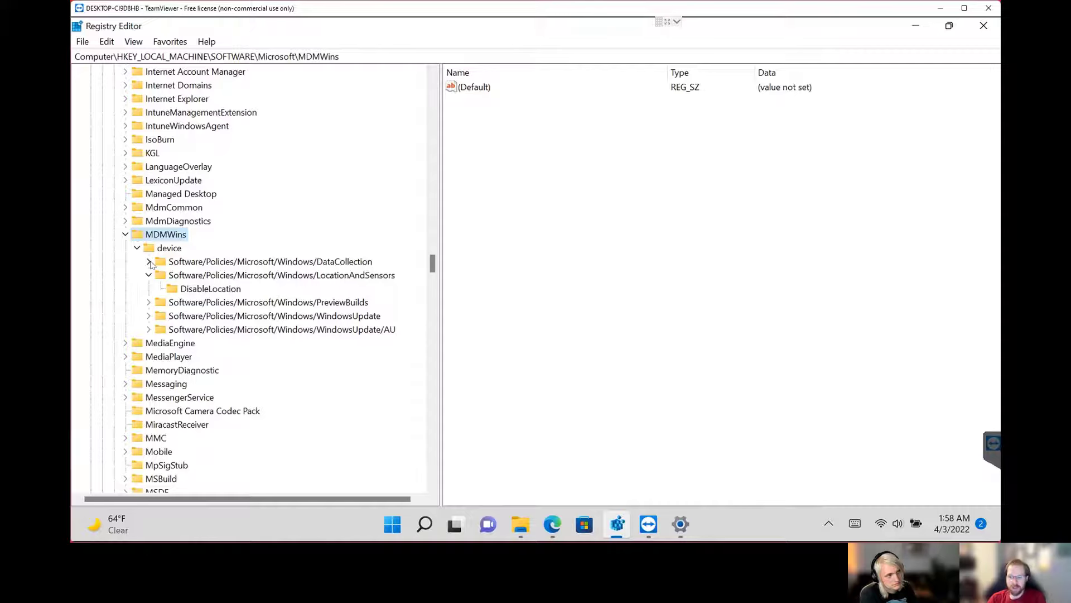
{"action": "left_click", "coordinate": [180, 275]}
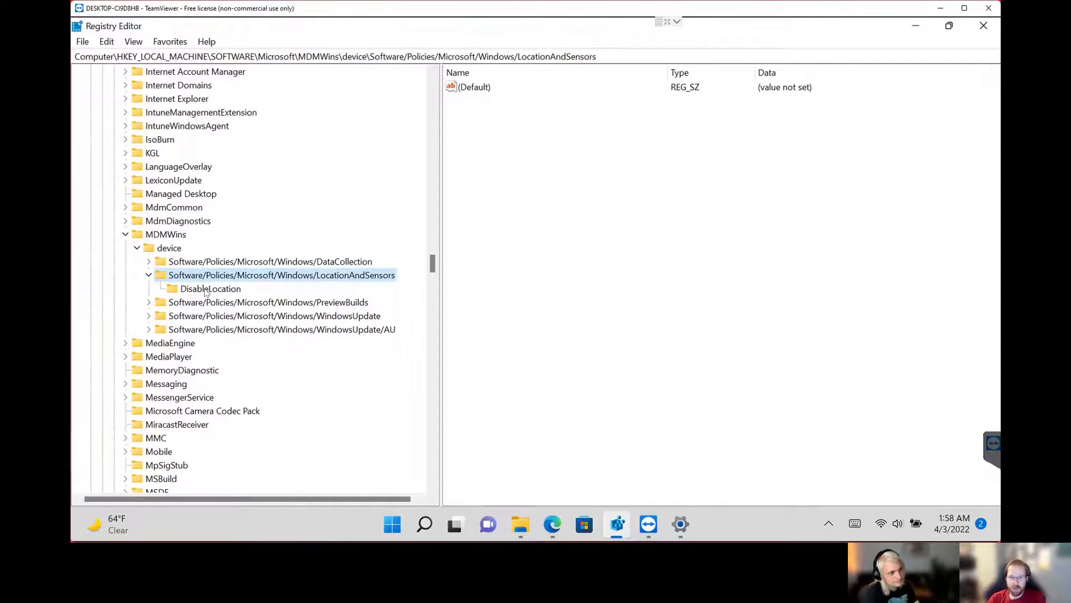
{"action": "left_click", "coordinate": [207, 289]}
{"action": "left_click", "coordinate": [265, 277]}
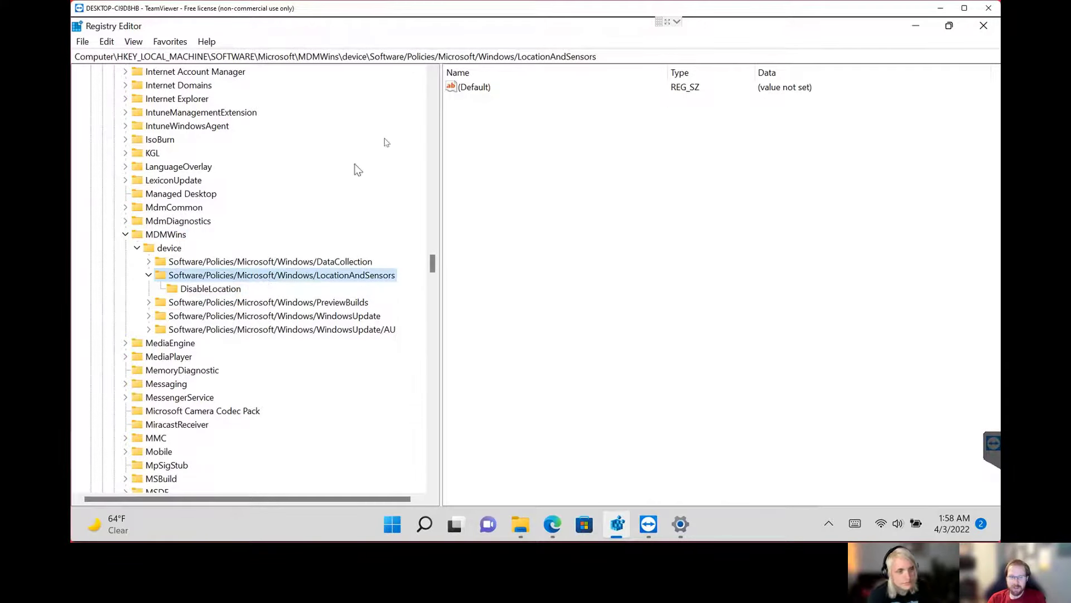
{"action": "left_click_drag", "start_coordinate": [617, 56], "coordinate": [370, 55]}
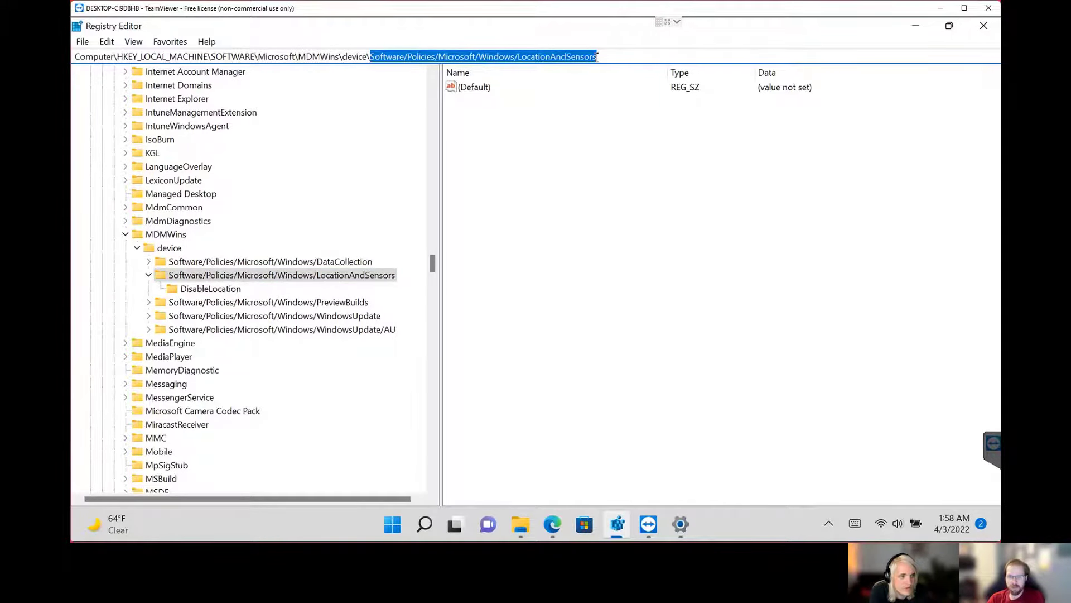
{"action": "left_click", "coordinate": [263, 289]}
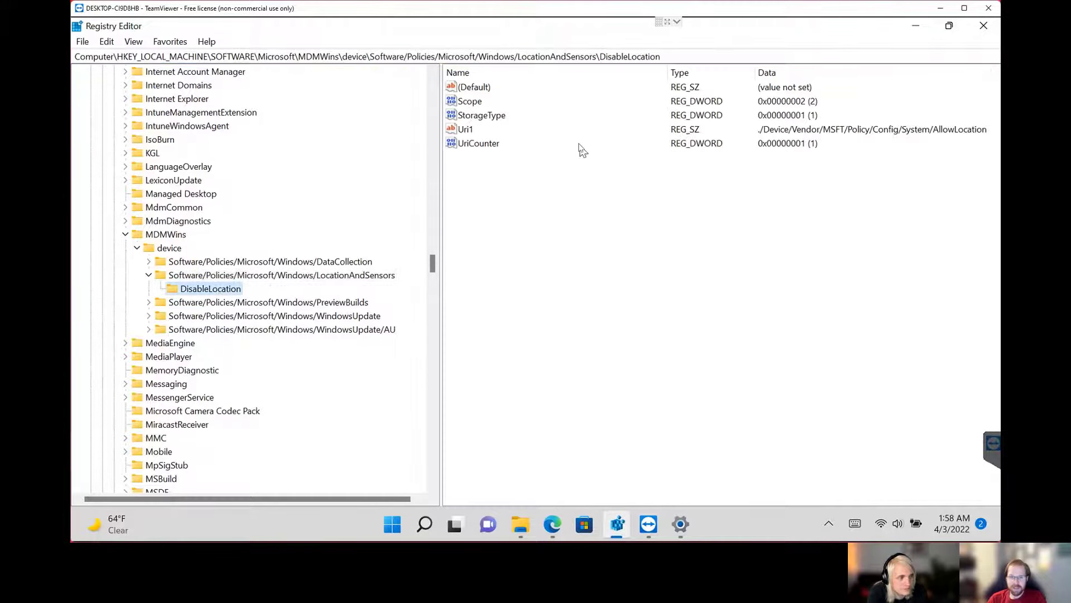
{"action": "left_click", "coordinate": [474, 130]}
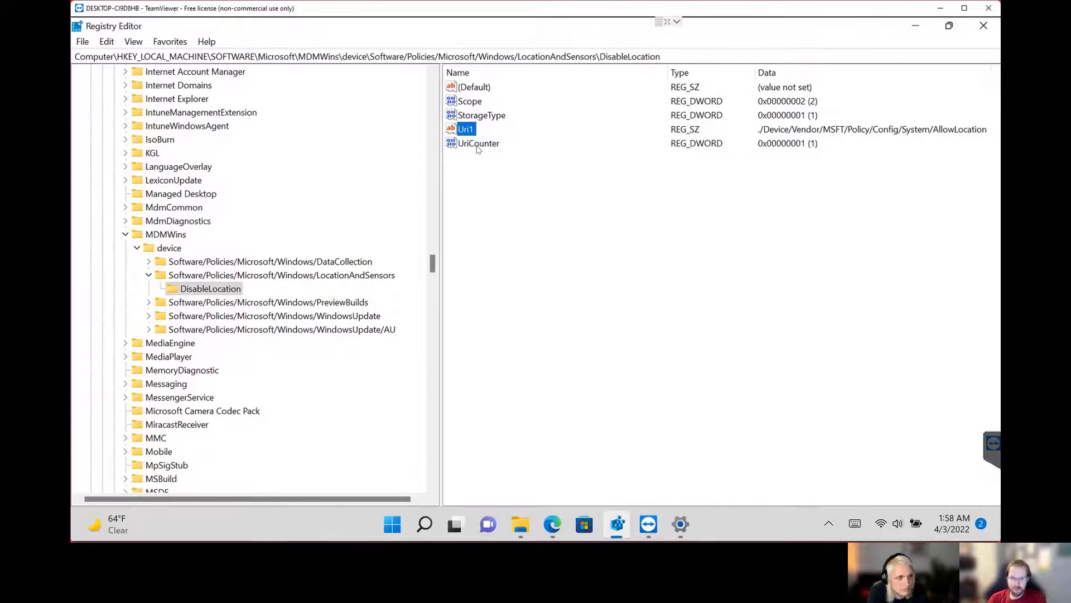
Copy the name LocationAndSensors from the path of that key under MDMWins\device.
{"action": "left_click", "coordinate": [256, 275]}
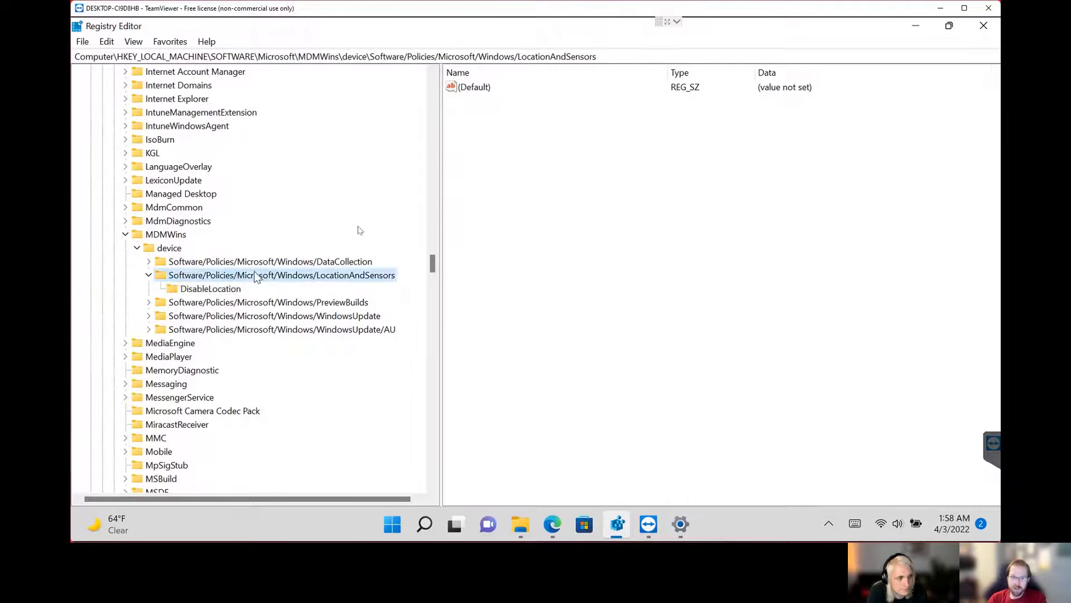
{"action": "left_click_drag", "start_coordinate": [602, 57], "coordinate": [510, 53]}
{"action": "right_click", "coordinate": [518, 56]}
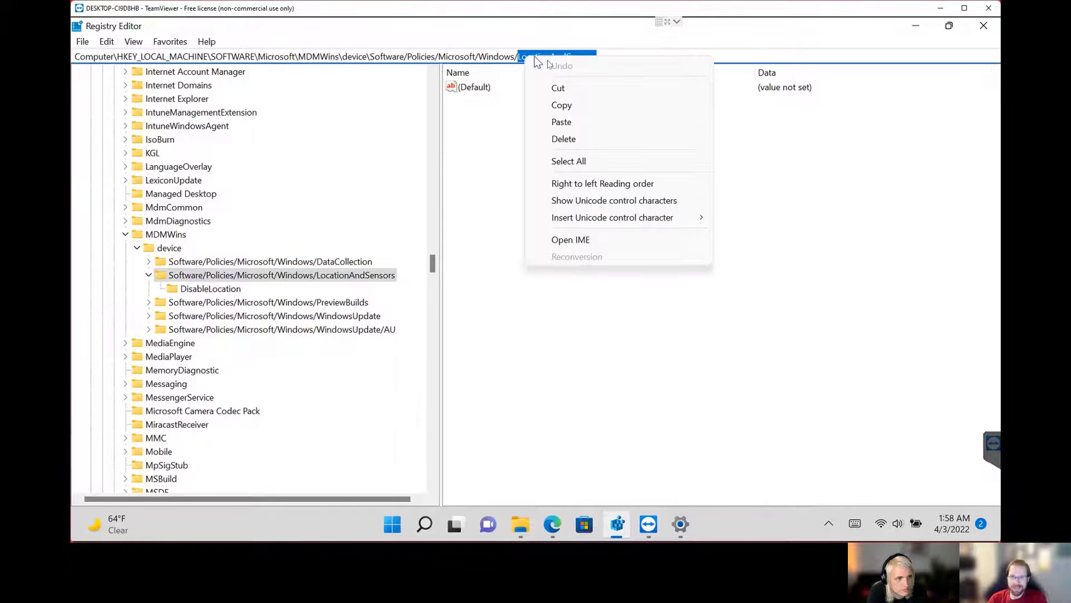
{"action": "left_click", "coordinate": [564, 105]}
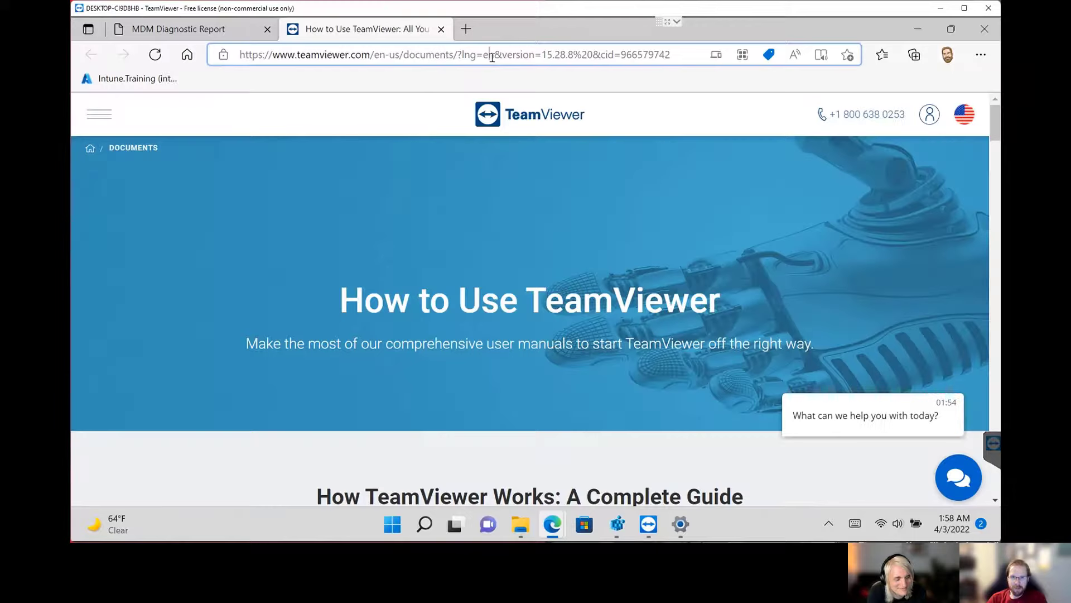
Switch to Microsoft Edge, open google.com and search for "LocationAndSensors GPO".
{"action": "left_click", "coordinate": [492, 58]}
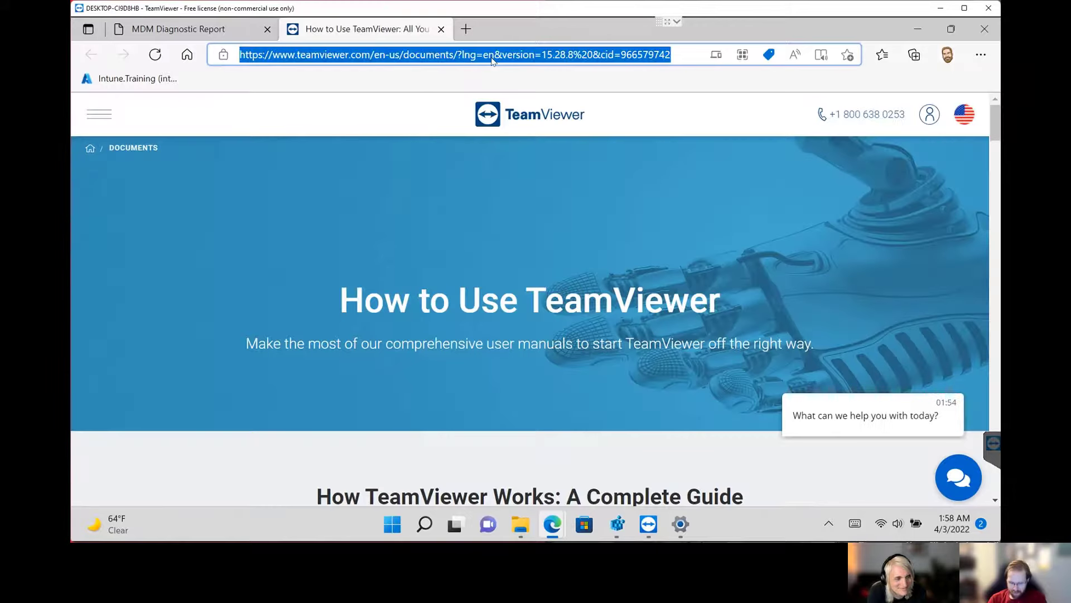
{"action": "type", "text": "google."}
{"action": "key", "text": "Return"}
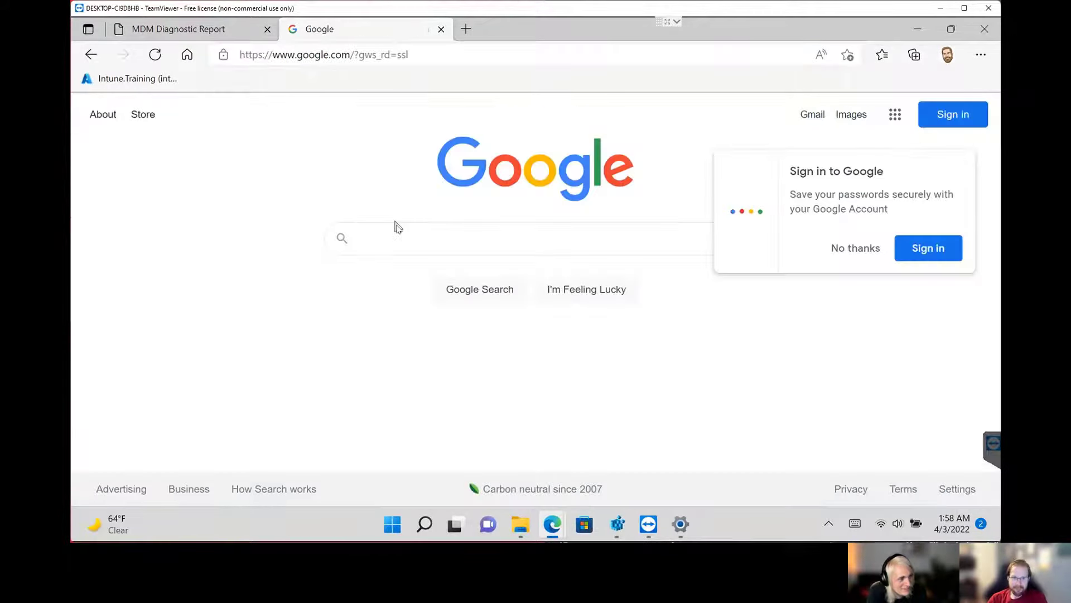
{"action": "left_click", "coordinate": [402, 235]}
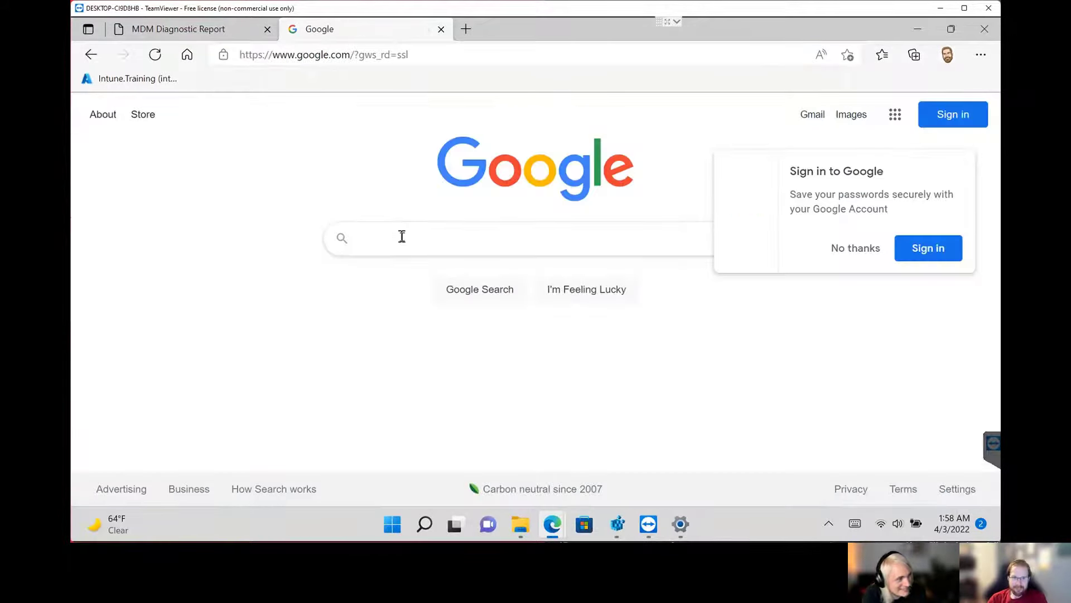
{"action": "type", "text": "LocationAndSensors GPO"}
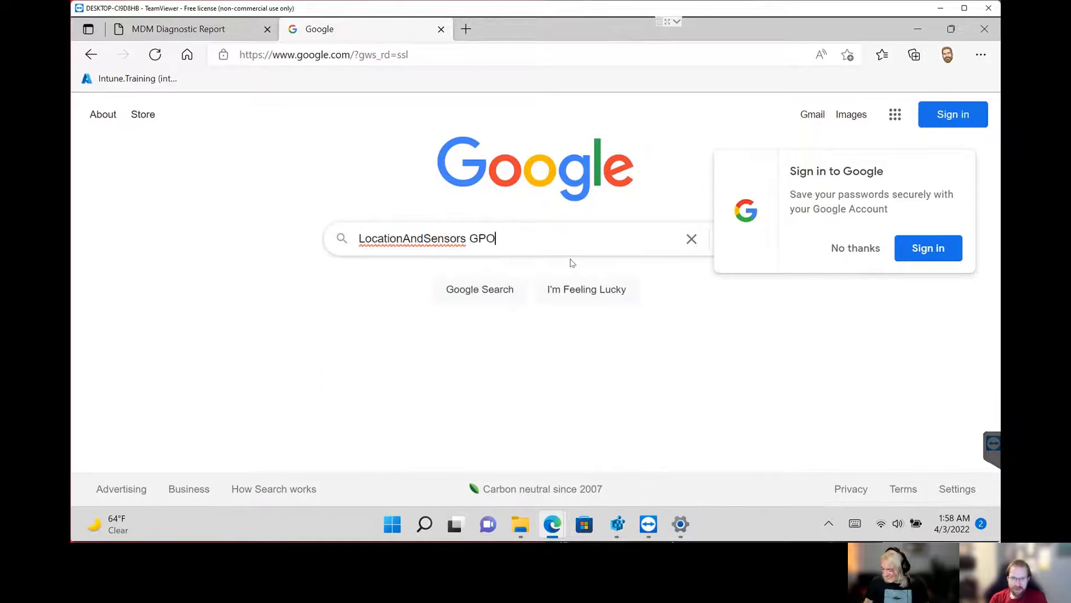
{"action": "key", "text": "Return"}
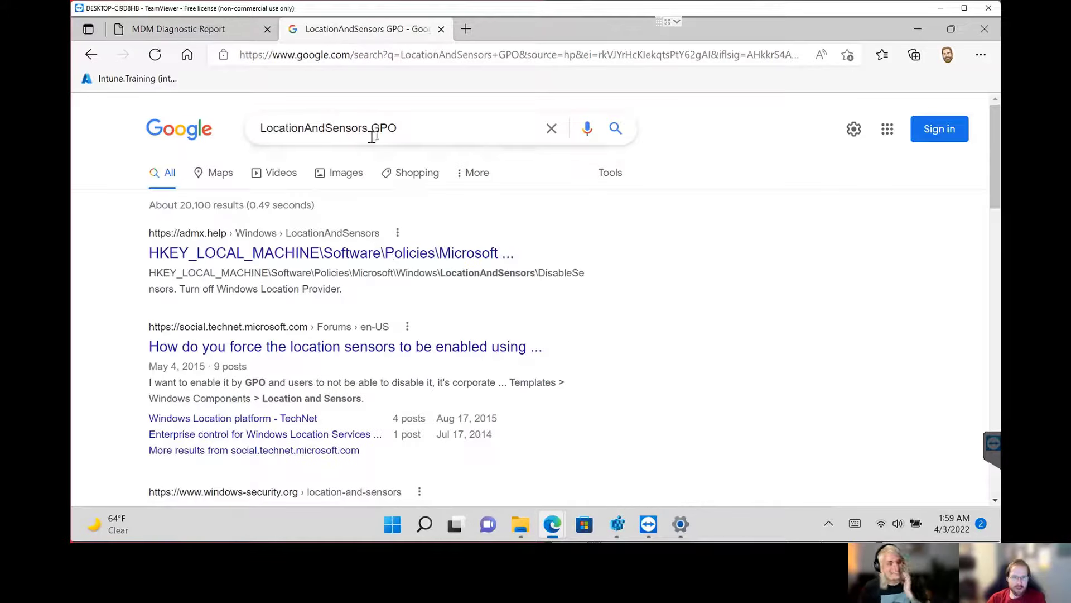
Open the admx.help result for LocationAndSensors, highlight its four listed policies with their registry paths, and return to Registry Editor.
{"action": "left_click", "coordinate": [392, 258]}
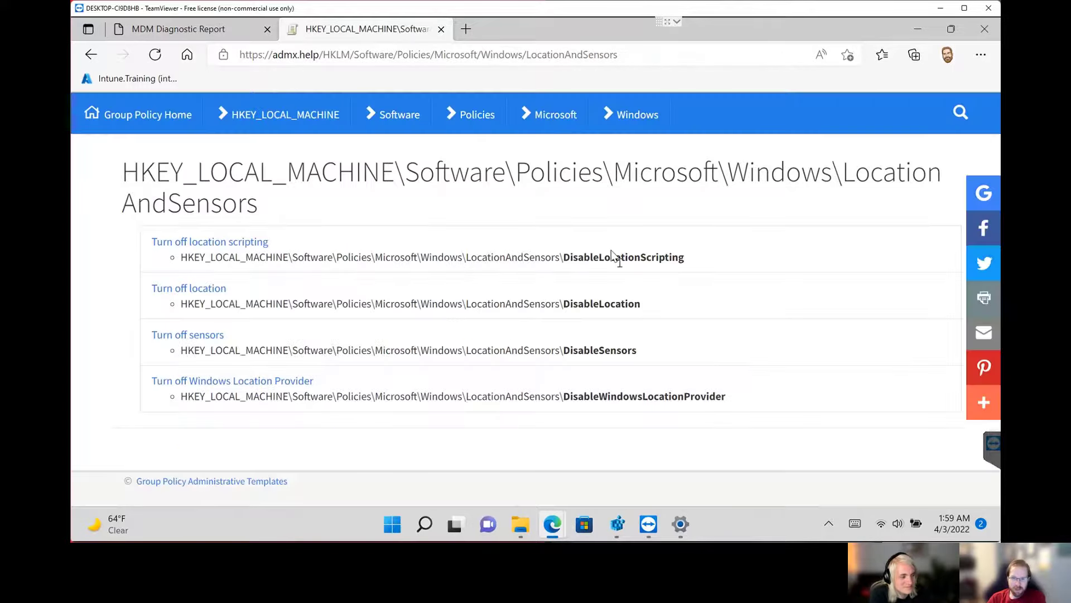
{"action": "left_click_drag", "start_coordinate": [692, 400], "coordinate": [115, 249]}
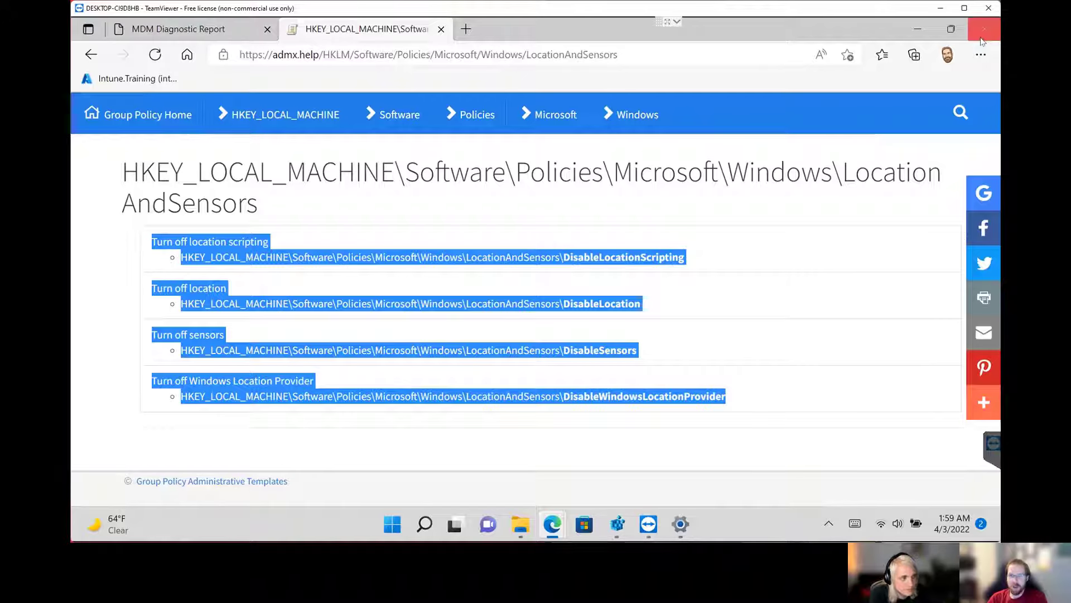
{"action": "left_click", "coordinate": [918, 29]}
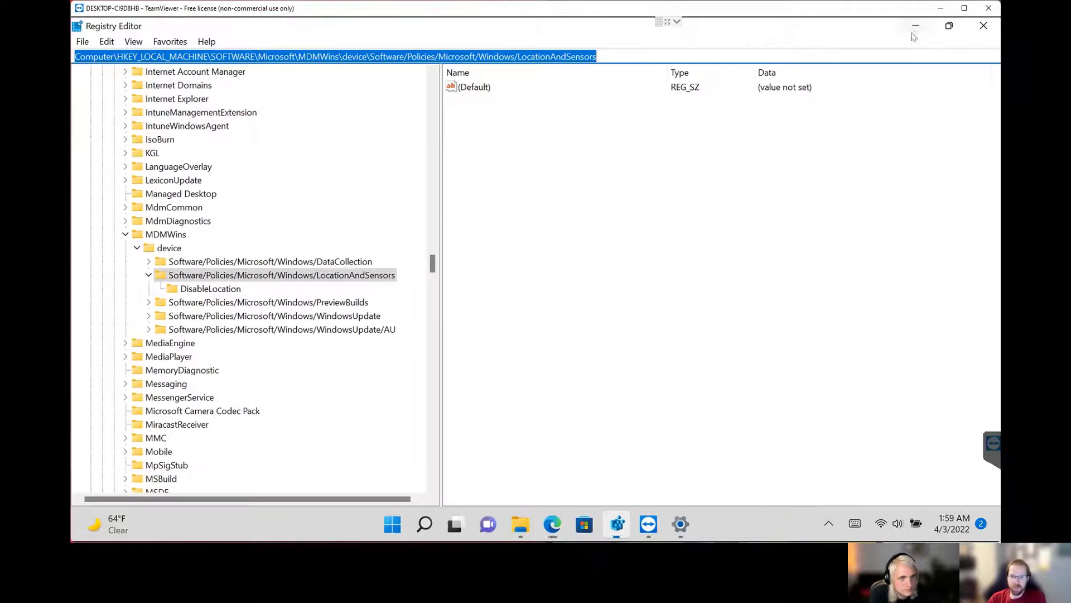
Examine the Uri1 value of the DisableLocation subkey under MDMWins, narrowing the Name column to bring its data closer.
{"action": "left_click", "coordinate": [220, 289]}
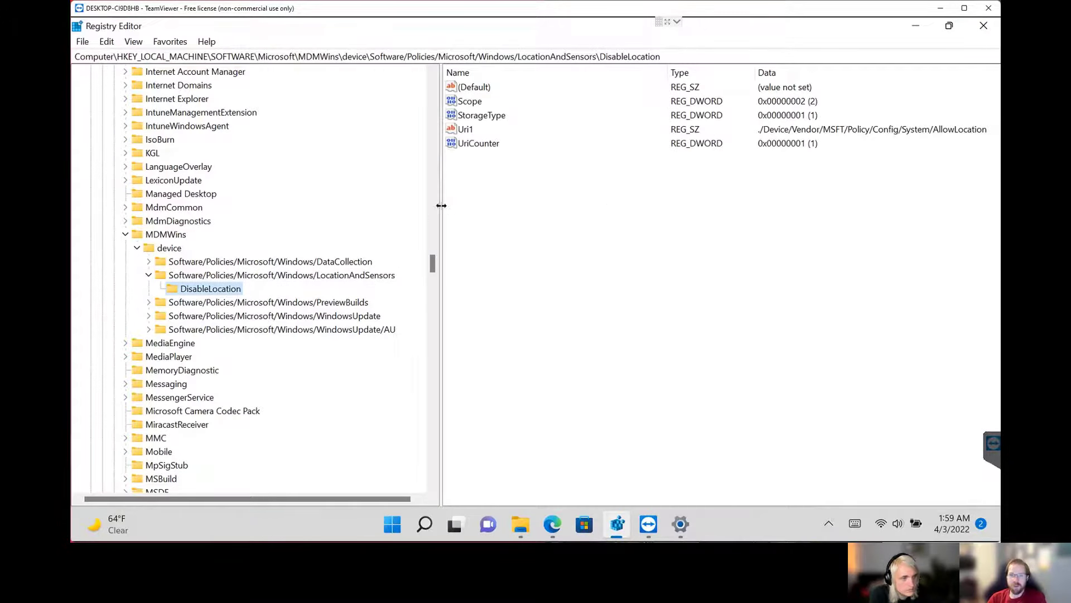
{"action": "left_click_drag", "start_coordinate": [441, 205], "coordinate": [423, 207]}
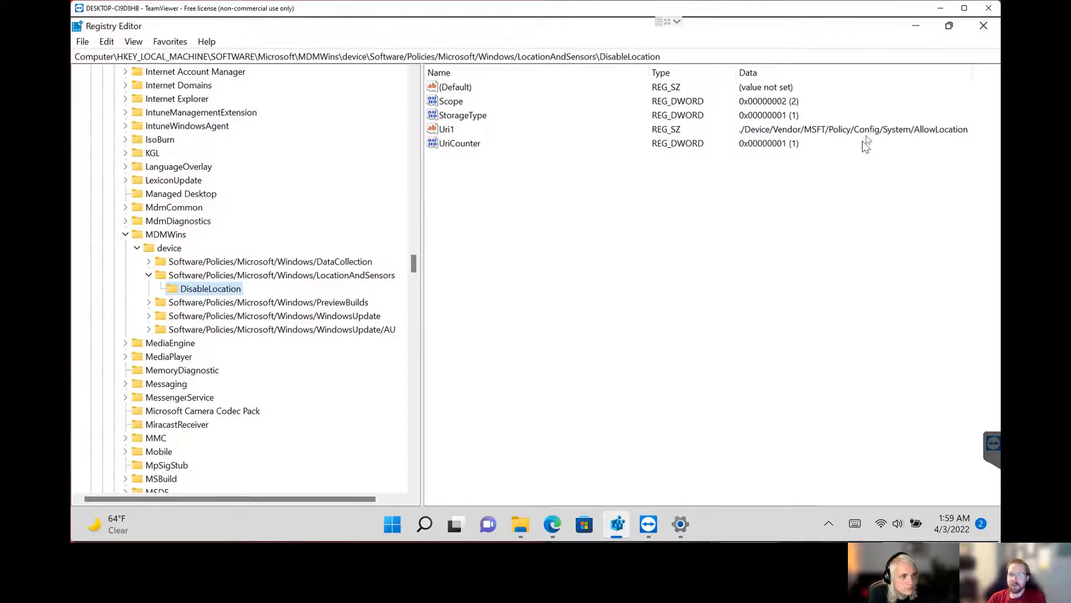
{"action": "left_click_drag", "start_coordinate": [667, 58], "coordinate": [596, 57]}
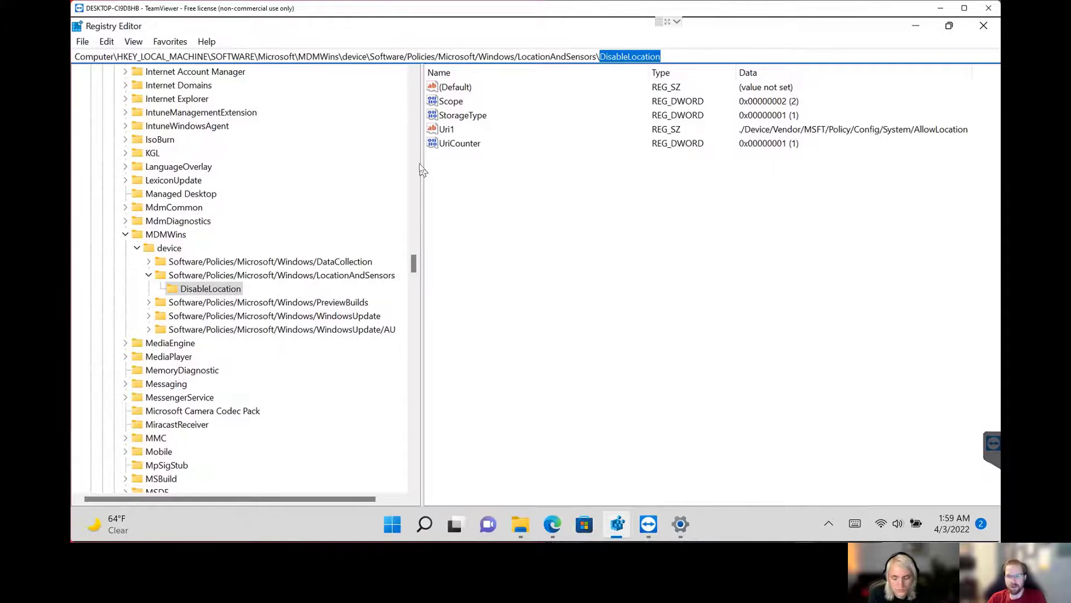
{"action": "left_click_drag", "start_coordinate": [647, 73], "coordinate": [509, 77]}
{"action": "left_click", "coordinate": [461, 134]}
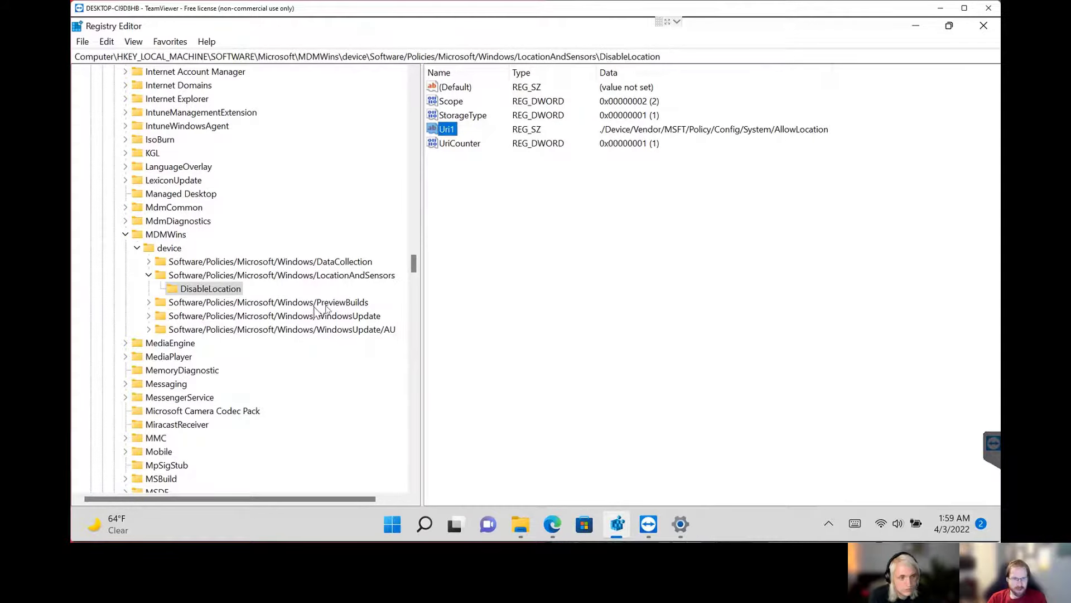
Open the location key under HKLM\SOFTWARE\Microsoft\Windows\CurrentVersion\CapabilityAccessManager\Capabilities.
{"action": "left_click_drag", "start_coordinate": [416, 264], "coordinate": [427, 359]}
{"action": "scroll", "coordinate": [246, 208], "scroll_direction": "up", "scroll_amount": 1}
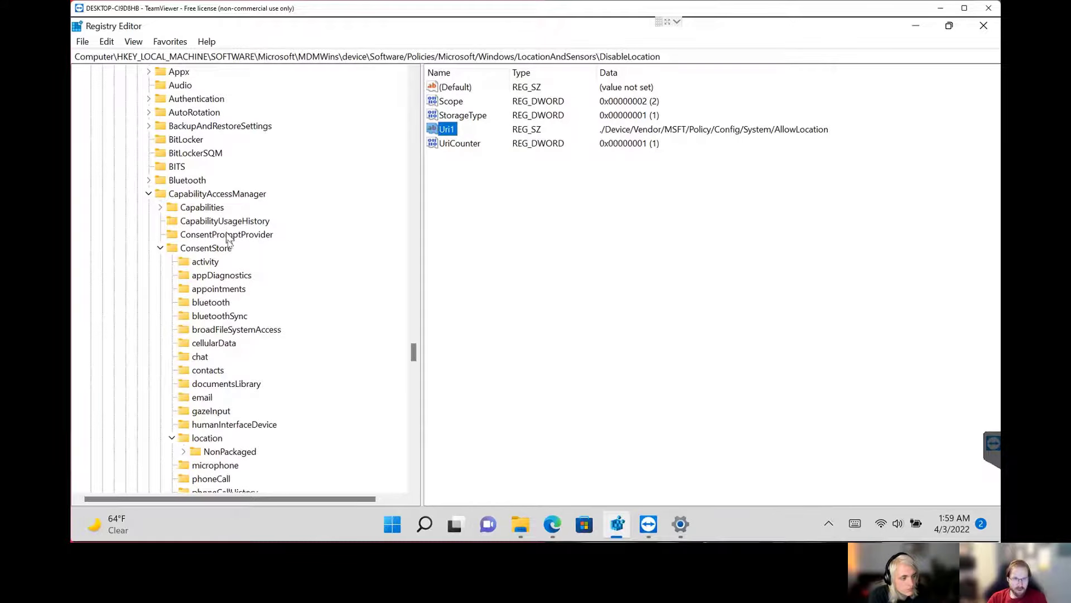
{"action": "left_click", "coordinate": [258, 199]}
{"action": "left_click", "coordinate": [207, 252]}
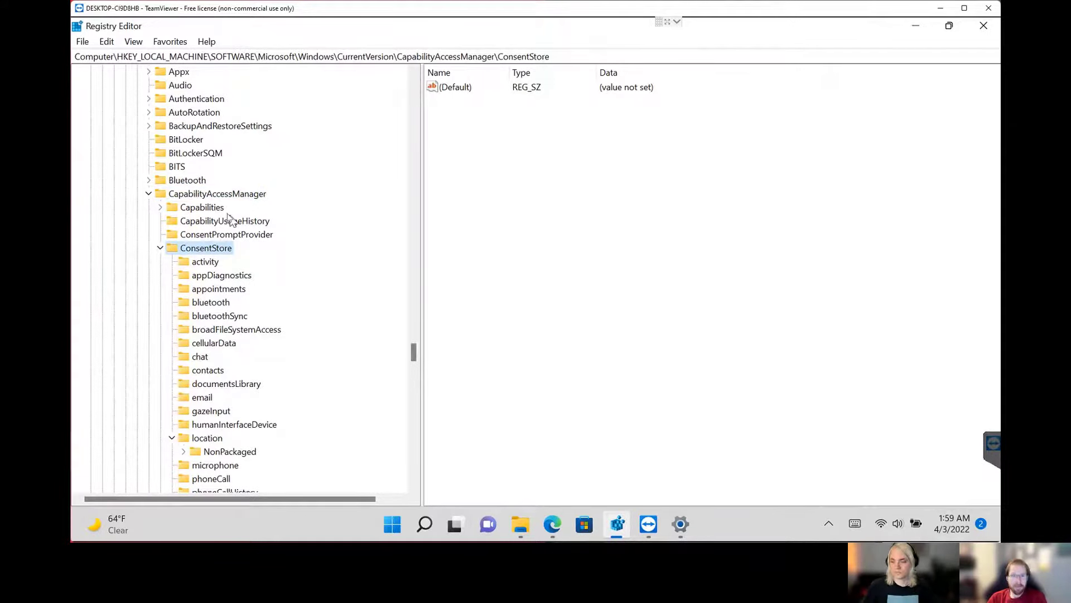
{"action": "left_click", "coordinate": [160, 207]}
{"action": "scroll", "coordinate": [232, 322], "scroll_direction": "down", "scroll_amount": 4}
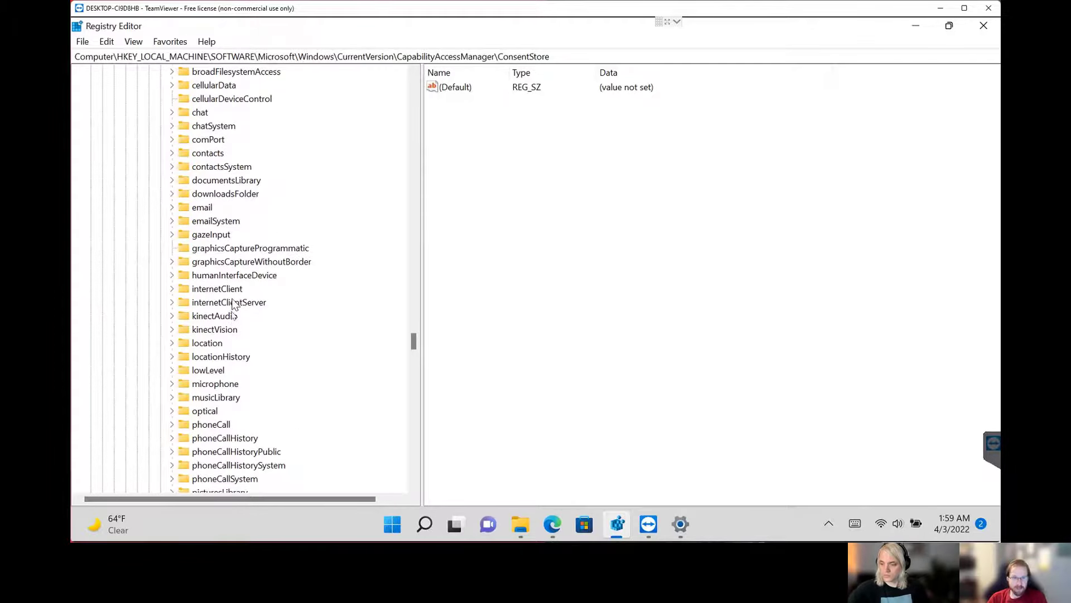
{"action": "double_click", "coordinate": [215, 343]}
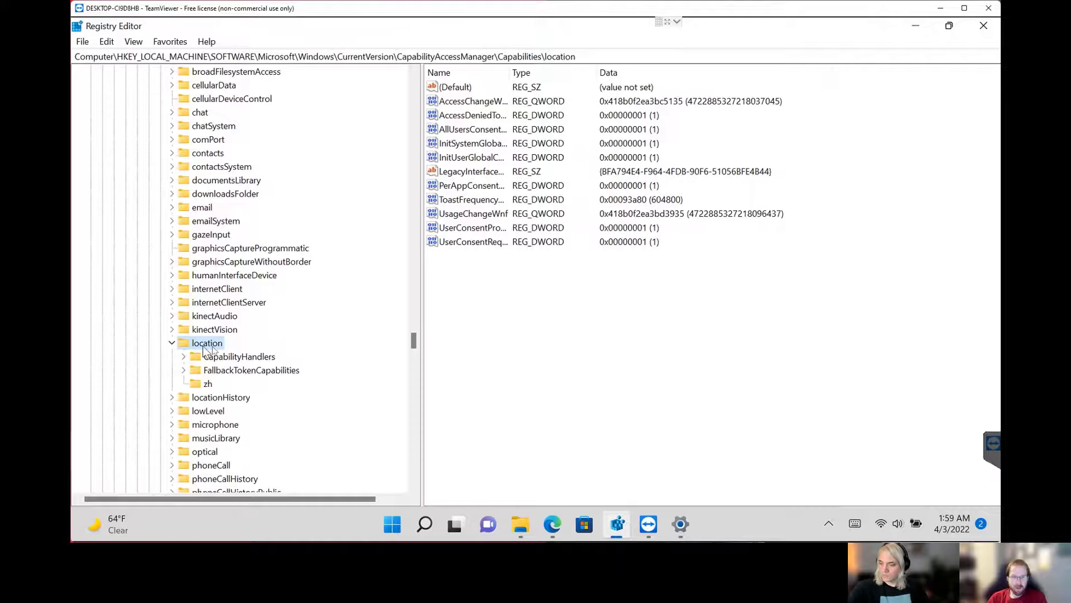
Widen the Name column of the location key's values and read the LegacyInterfaceClassGuid data.
{"action": "left_click", "coordinate": [474, 173]}
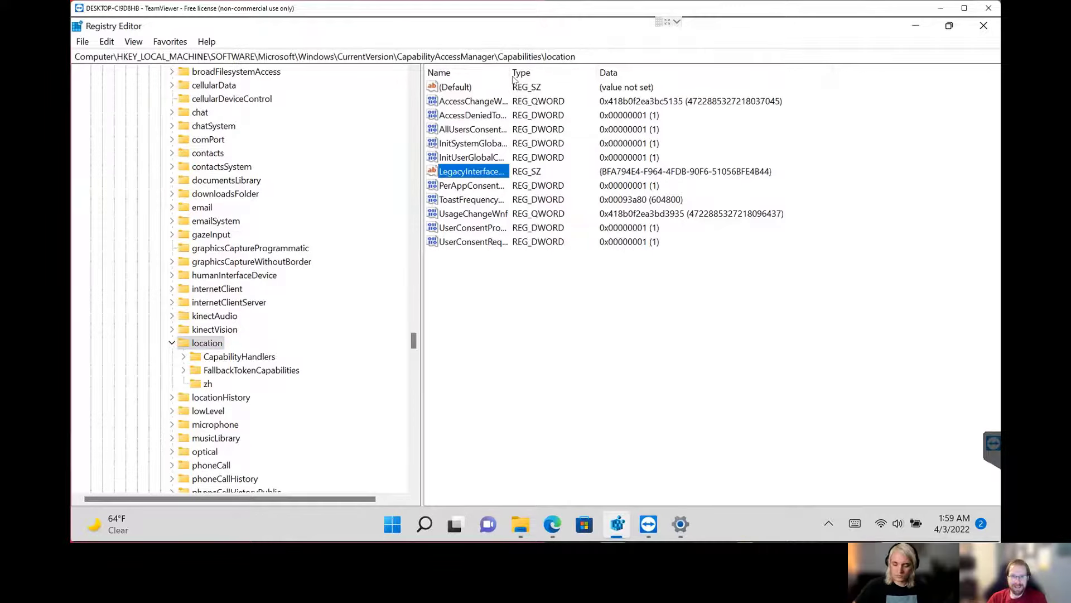
{"action": "left_click_drag", "start_coordinate": [510, 74], "coordinate": [571, 74]}
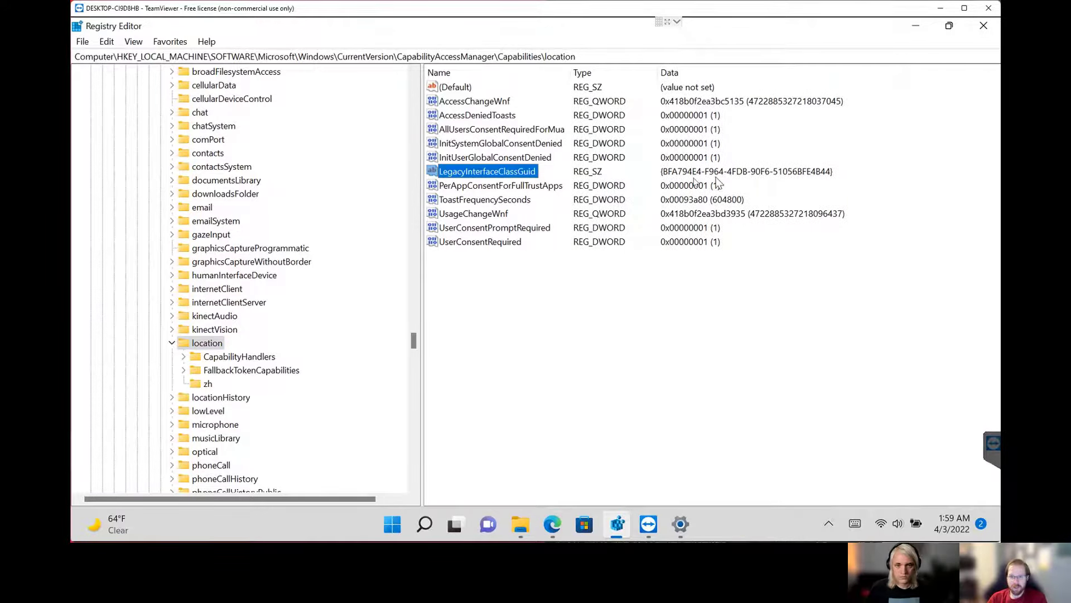
{"action": "left_click", "coordinate": [678, 180]}
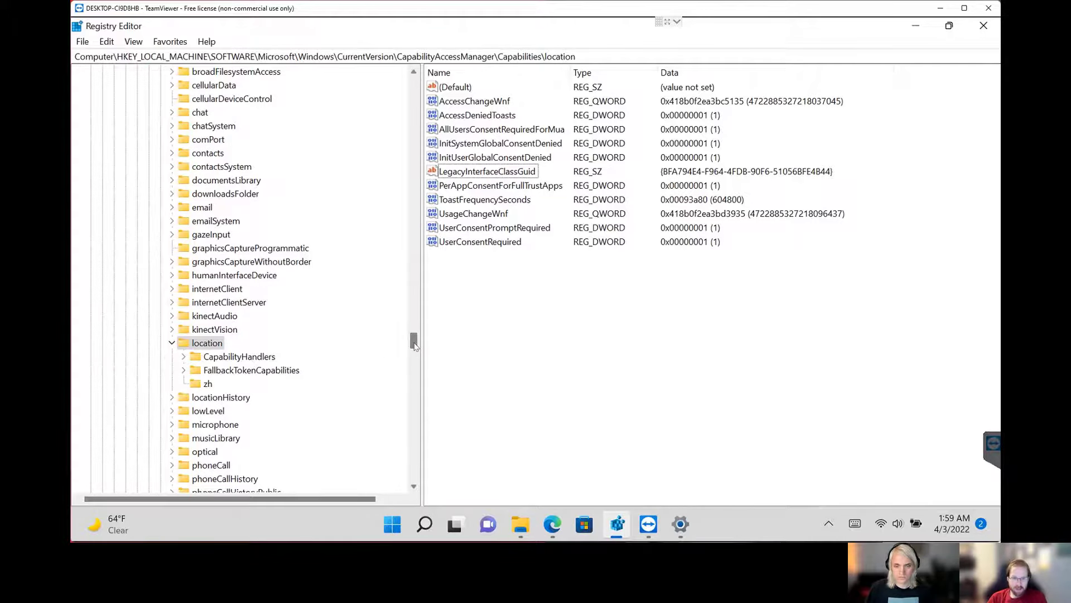
Expand HKLM\SOFTWARE\Microsoft\Windows NT\CurrentVersion\Sensor\Overrides in the registry tree.
{"action": "left_click_drag", "start_coordinate": [414, 344], "coordinate": [414, 471]}
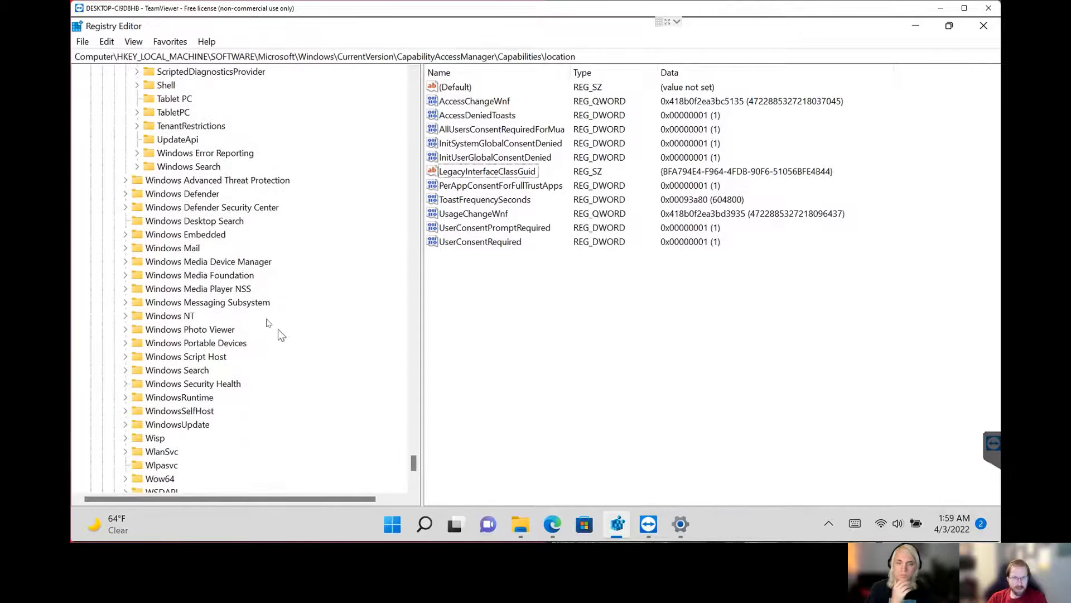
{"action": "double_click", "coordinate": [187, 316]}
{"action": "double_click", "coordinate": [192, 330]}
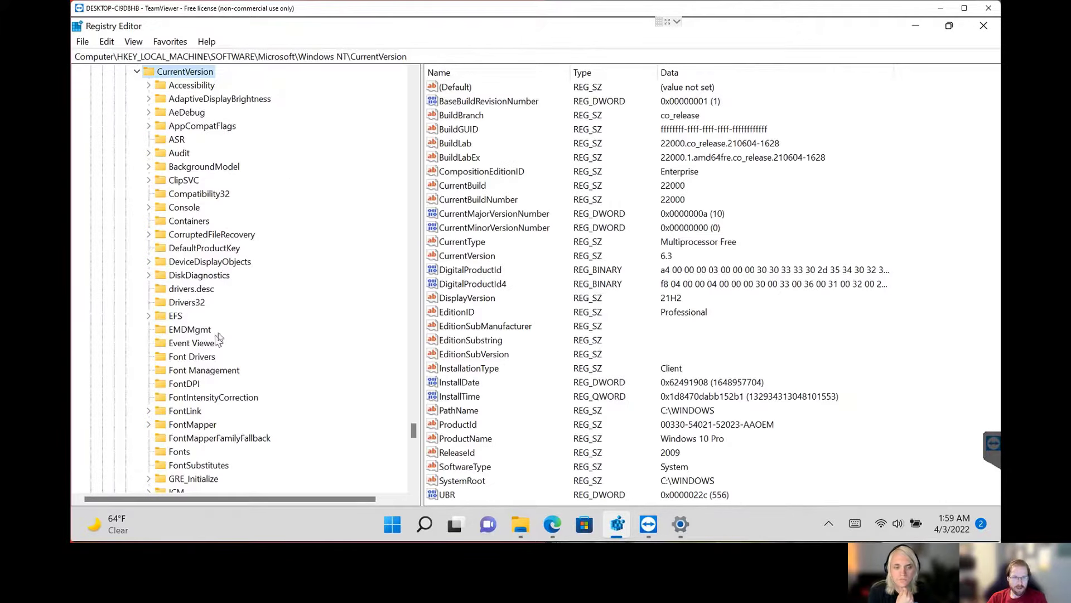
{"action": "left_click", "coordinate": [201, 381]}
{"action": "type", "text": "sec"}
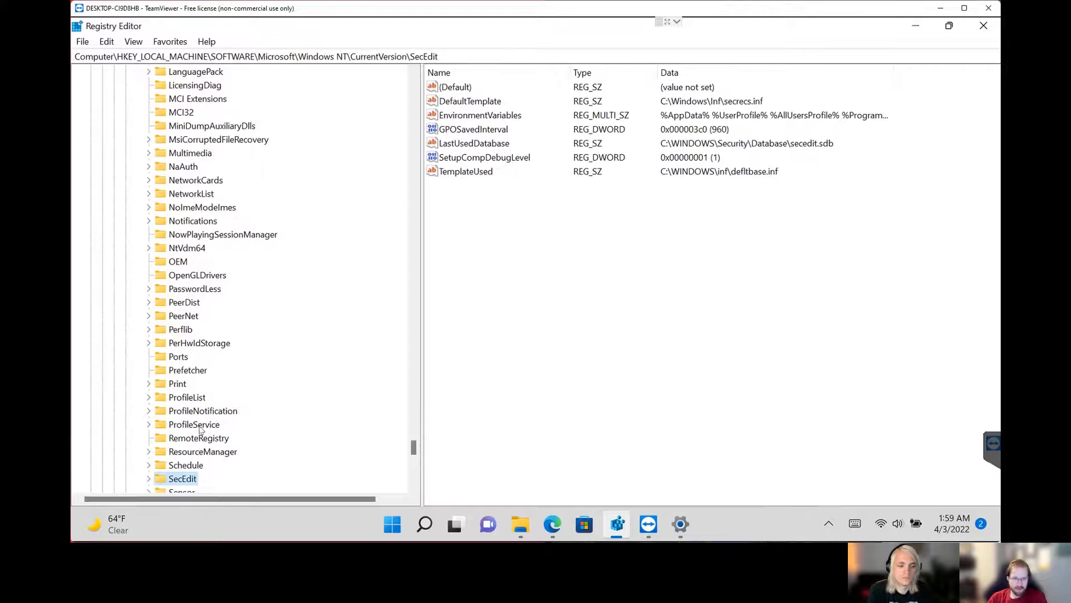
{"action": "scroll", "coordinate": [217, 329], "scroll_direction": "down", "scroll_amount": 5}
{"action": "double_click", "coordinate": [188, 289]}
{"action": "double_click", "coordinate": [200, 304]}
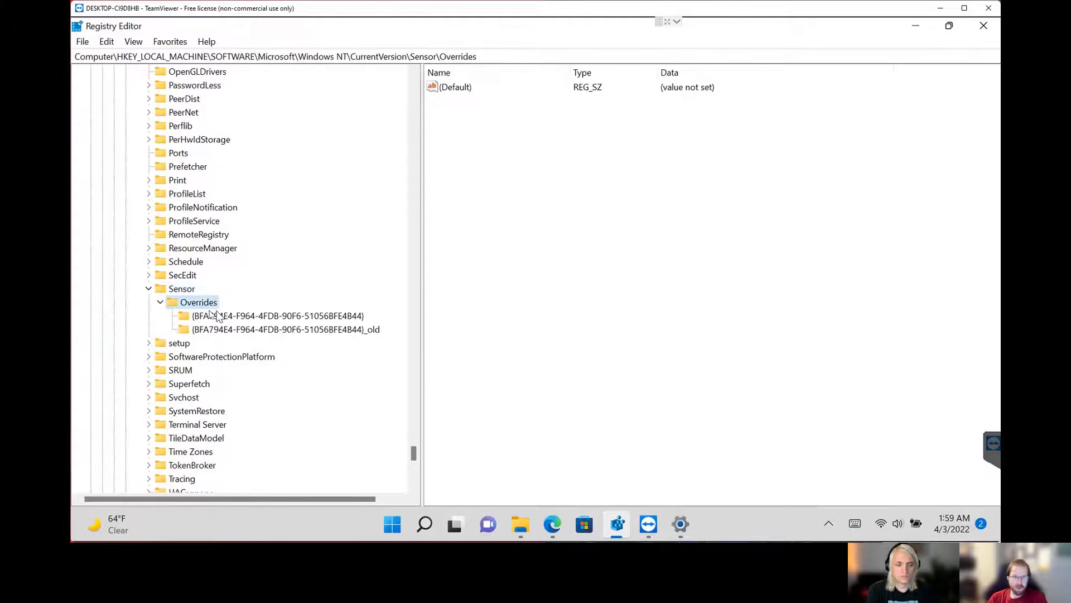
Compare SensorPermissionState in the GUID key and its _old counterpart under Sensor\Overrides, and return to the Capabilities\location key in the tree.
{"action": "left_click", "coordinate": [306, 330]}
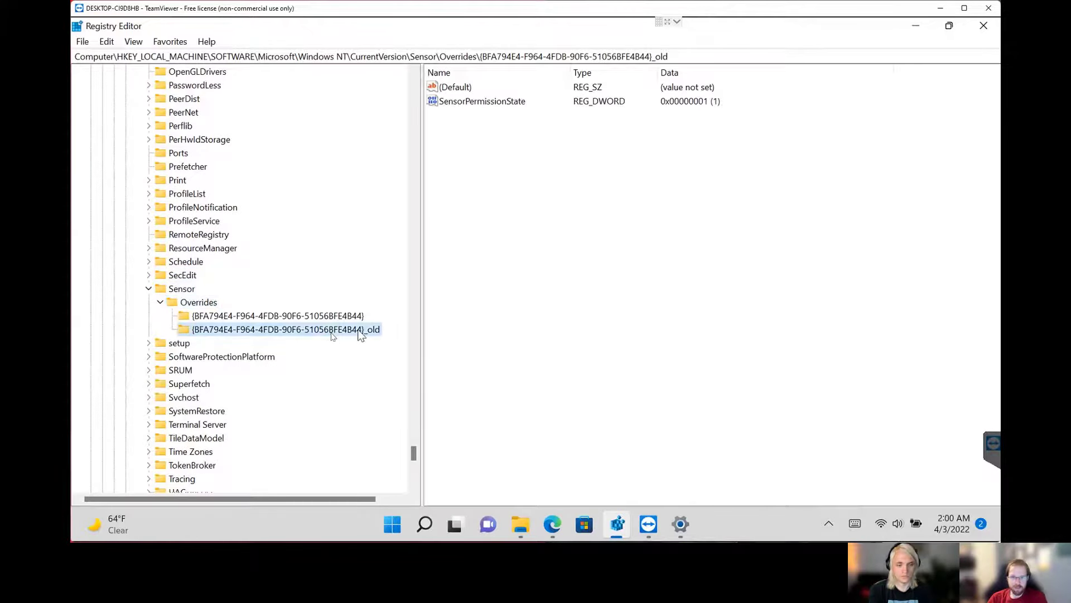
{"action": "left_click", "coordinate": [290, 318]}
{"action": "left_click", "coordinate": [291, 329]}
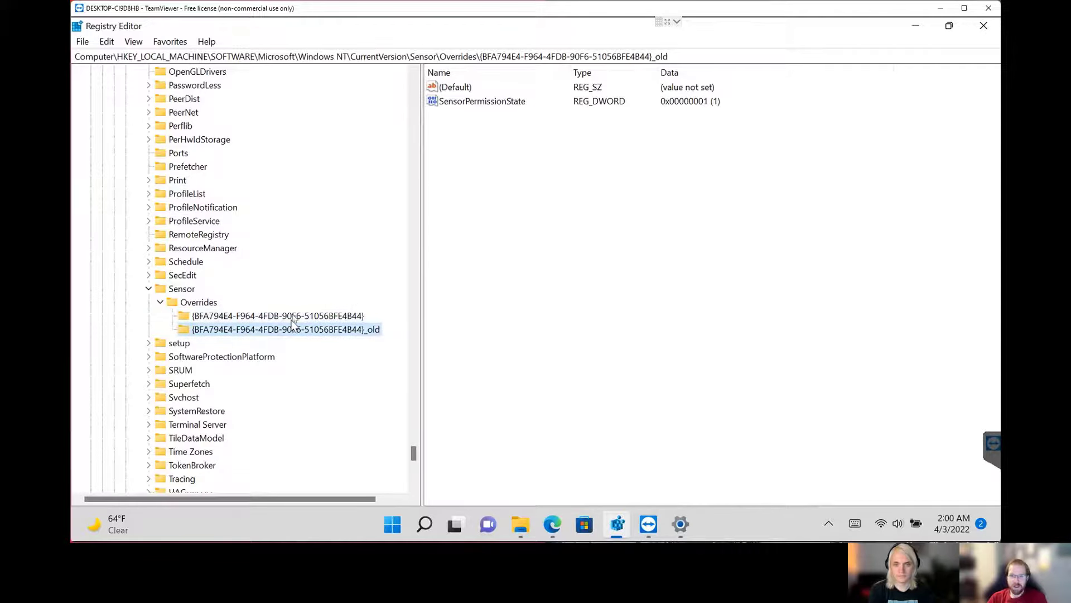
{"action": "left_click", "coordinate": [295, 316]}
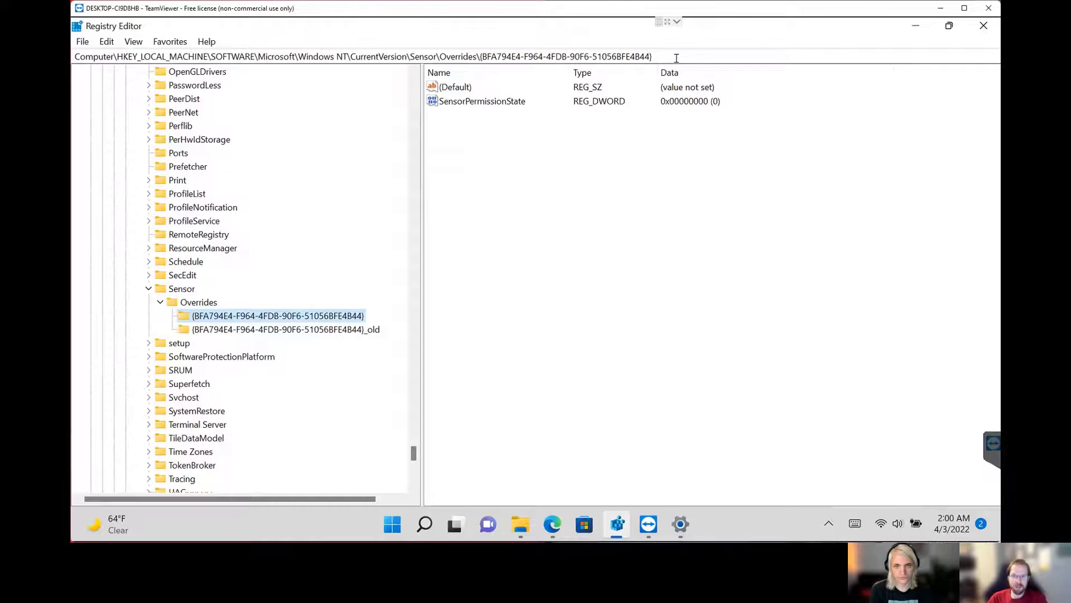
{"action": "left_click", "coordinate": [510, 105]}
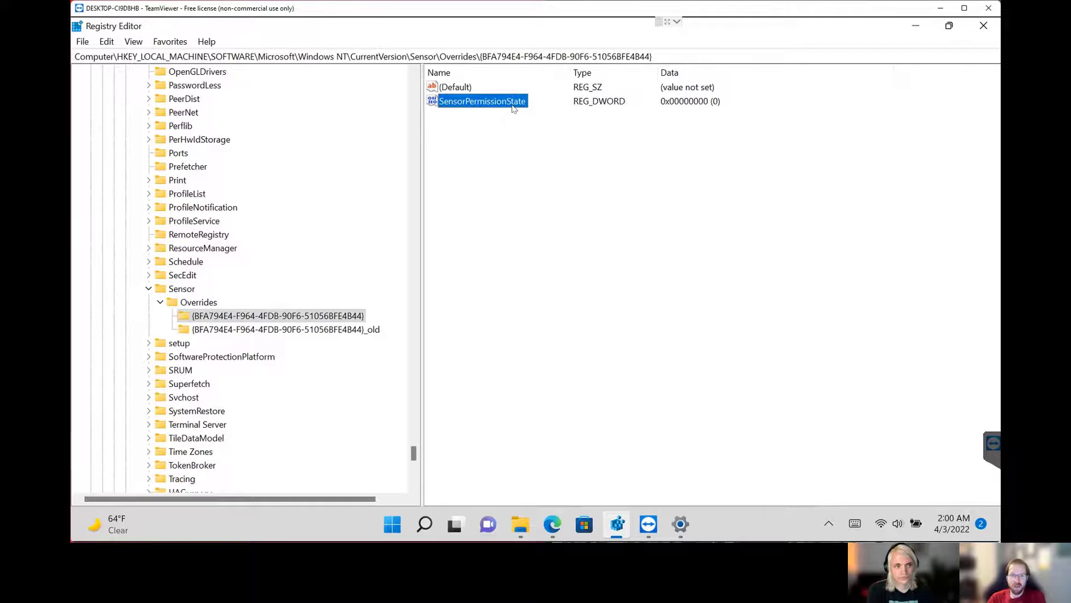
{"action": "left_click", "coordinate": [486, 123]}
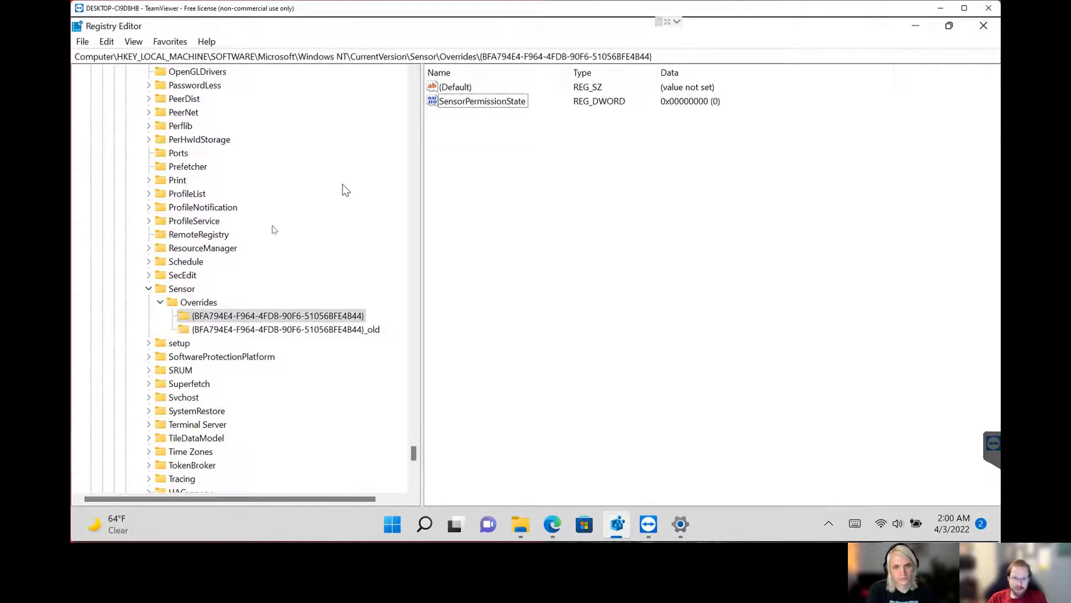
{"action": "left_click", "coordinate": [194, 318]}
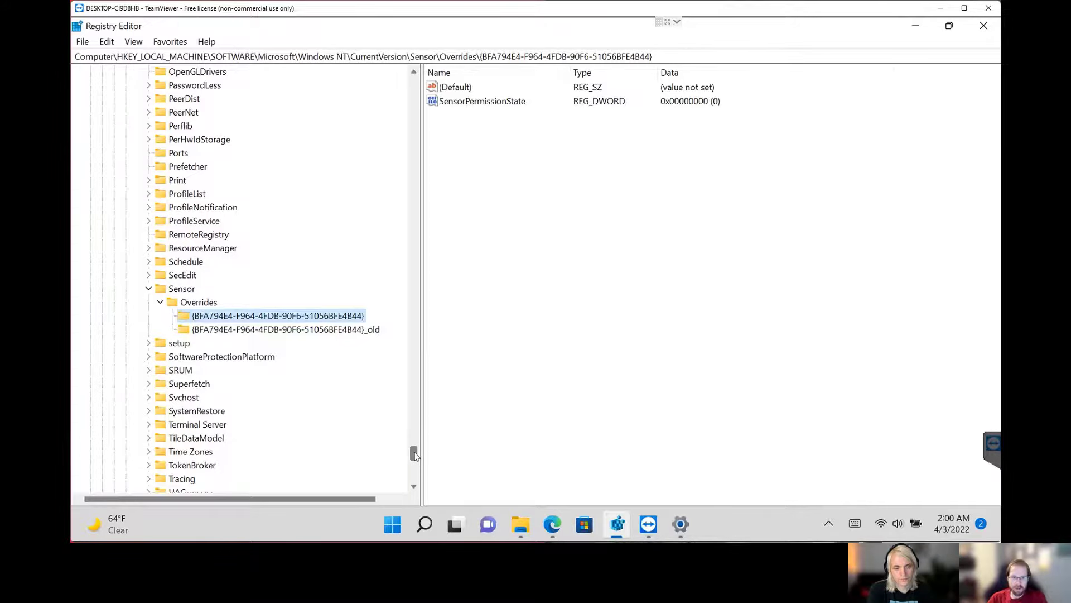
{"action": "mouse_move", "coordinate": [414, 456]}
{"action": "left_mouse_down"}
{"action": "mouse_move", "coordinate": [422, 309]}
{"action": "mouse_move", "coordinate": [424, 318]}
{"action": "left_mouse_up"}
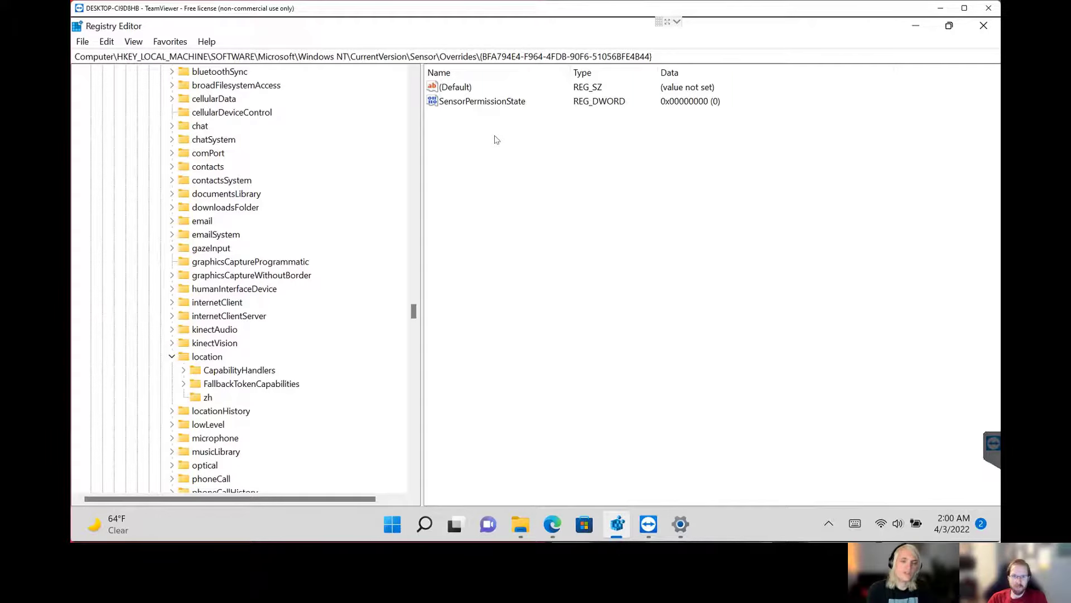
Search Windows for "powershell" and launch Windows PowerShell ISE as administrator, approving the User Account Control request.
{"action": "left_click", "coordinate": [393, 527]}
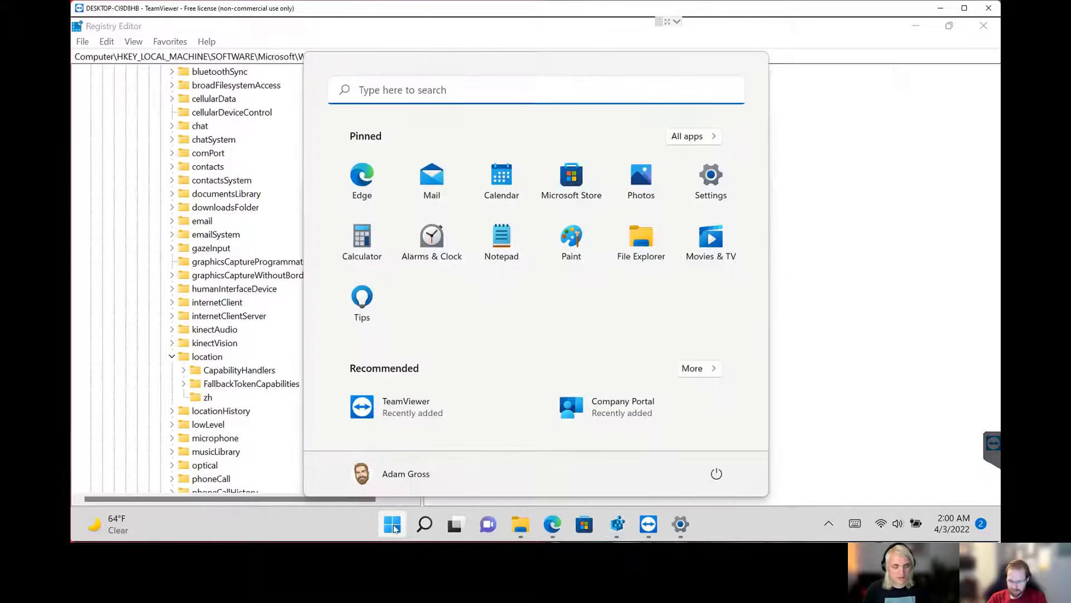
{"action": "type", "text": "powershell"}
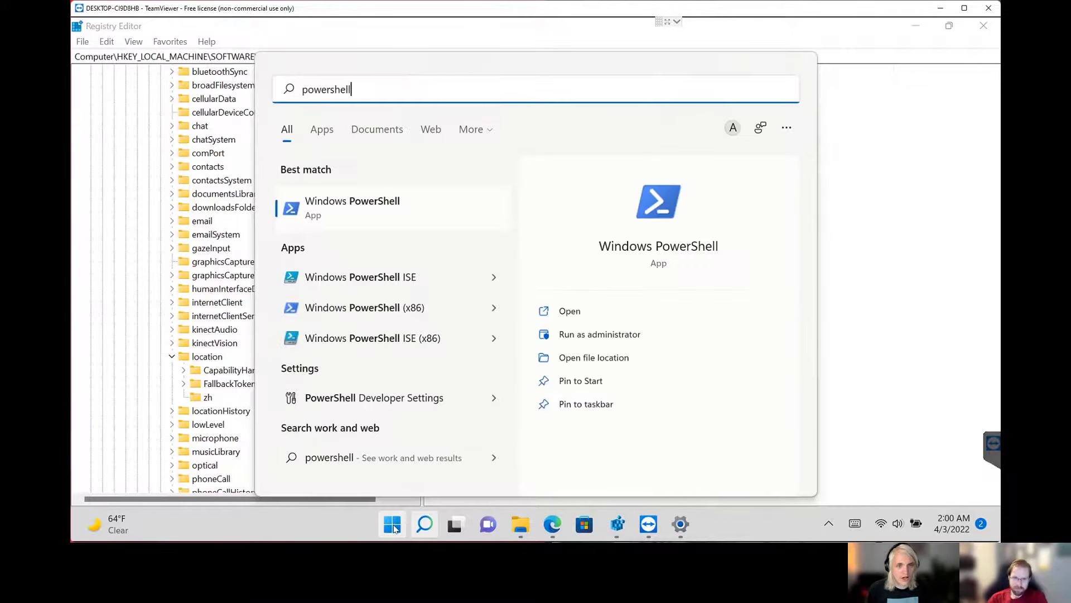
{"action": "right_click", "coordinate": [395, 277]}
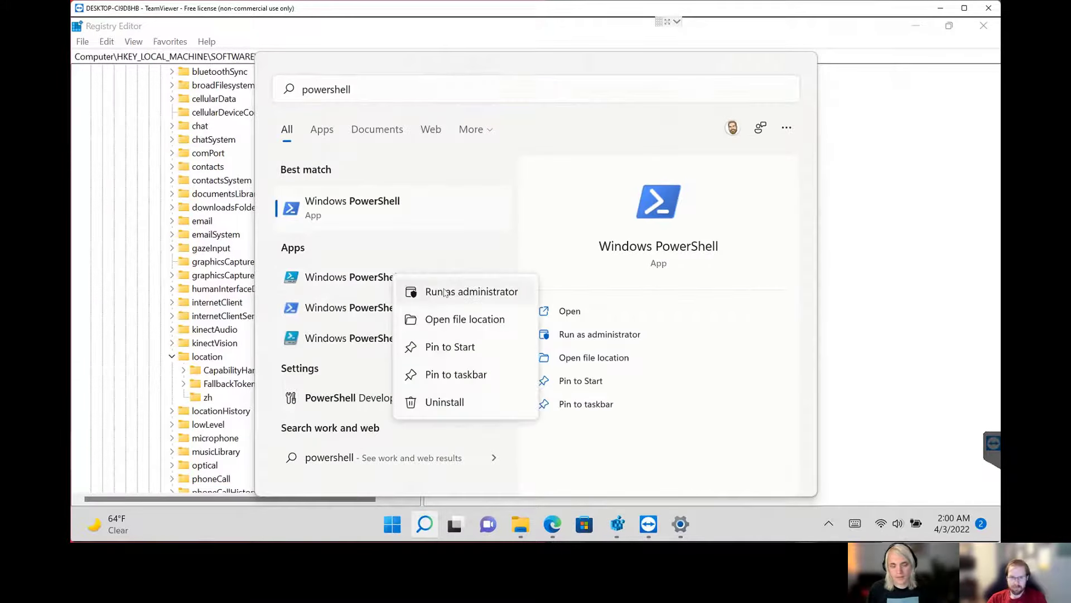
{"action": "left_click", "coordinate": [452, 290]}
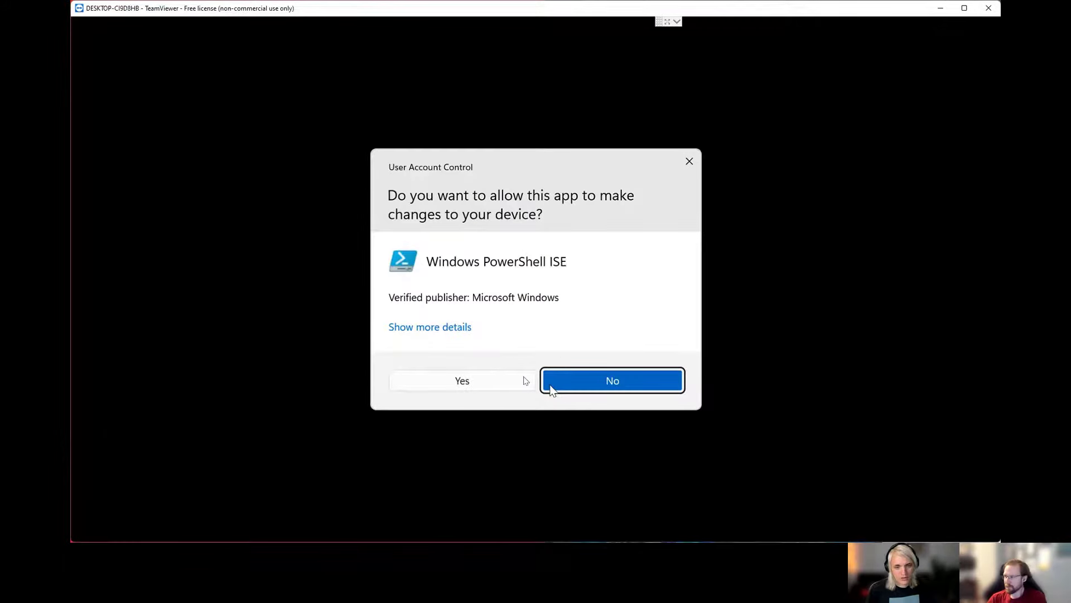
{"action": "left_click", "coordinate": [520, 383]}
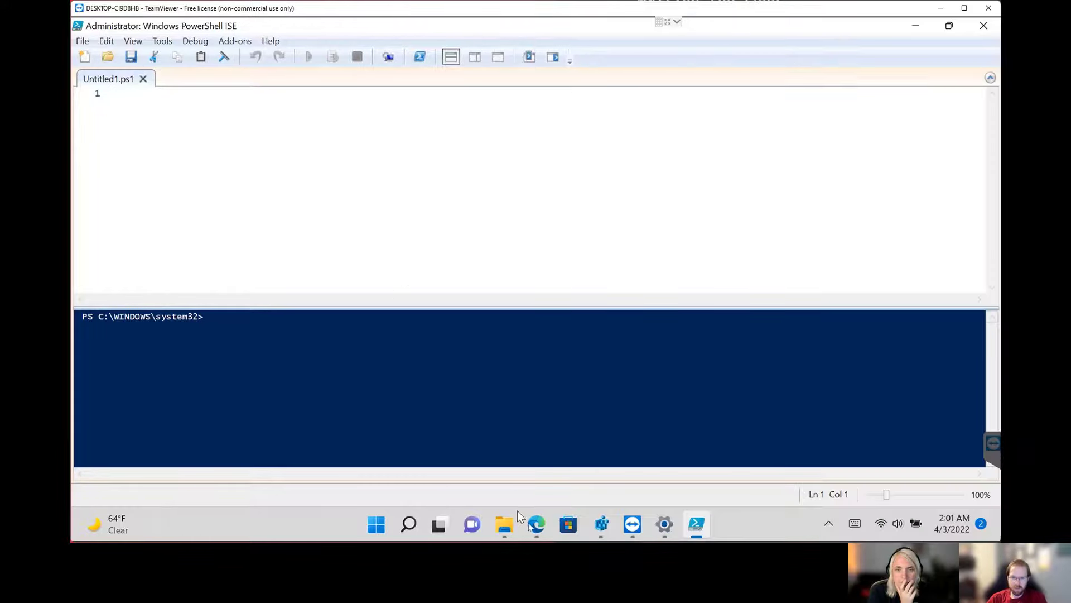
{"action": "mouse_move", "coordinate": [534, 524]}
{"action": "left_click", "coordinate": [495, 467]}
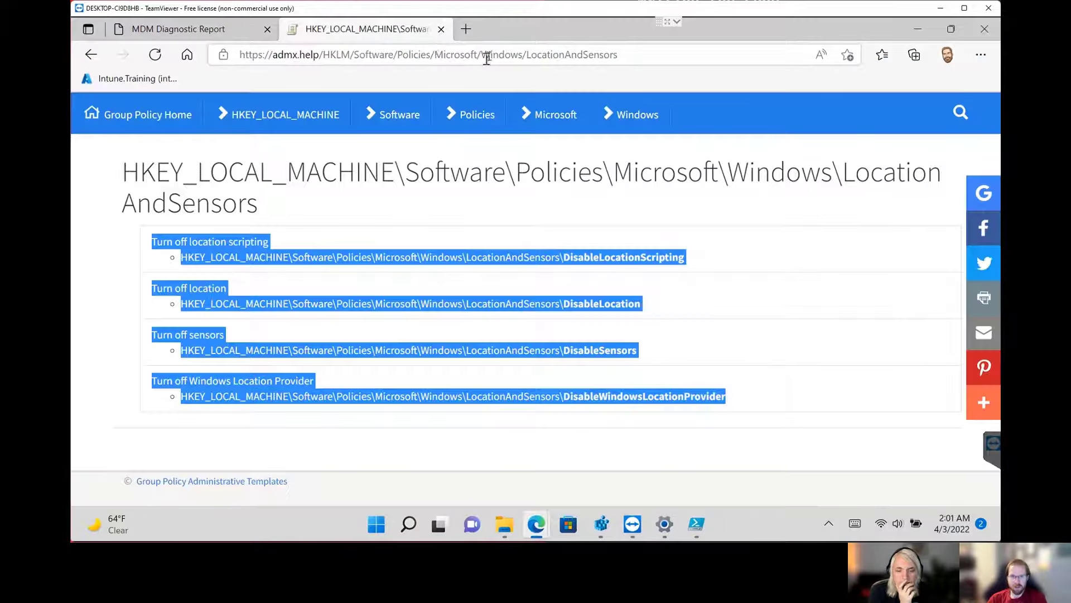
{"action": "left_click", "coordinate": [489, 56]}
{"action": "type", "text": "https://powers-hell.com/2020/08/31/setting-the-time-zone-of-an-intune-managed-device-using-azure-maps-powershell/"}
{"action": "key", "text": "Return"}
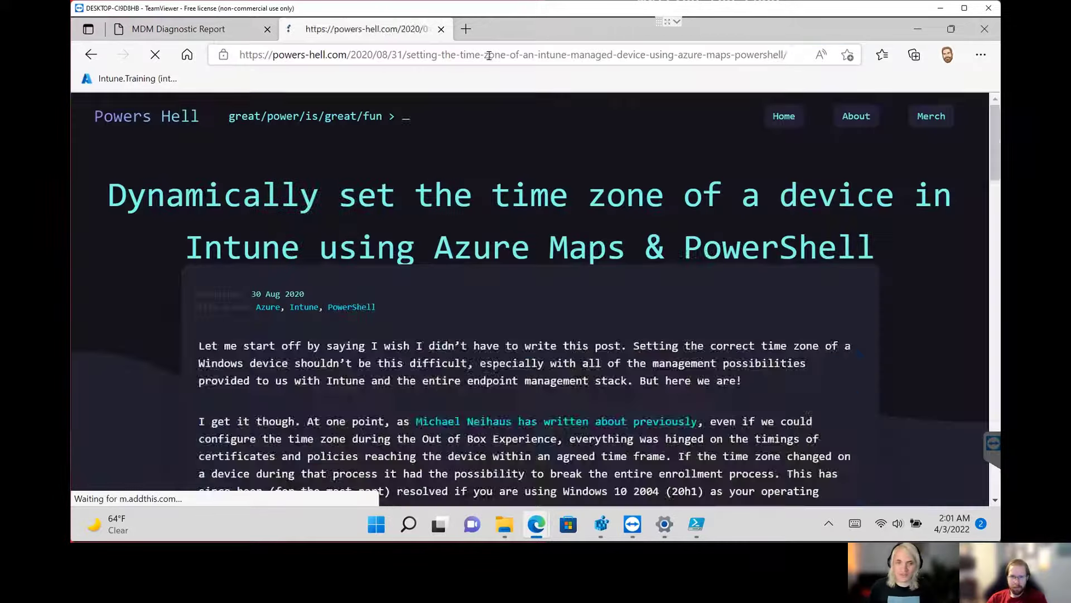
Find the GeoCoordinateWatcher code sample in the article's "Writing the code" section.
{"action": "scroll", "coordinate": [691, 277], "scroll_direction": "down", "scroll_amount": 15}
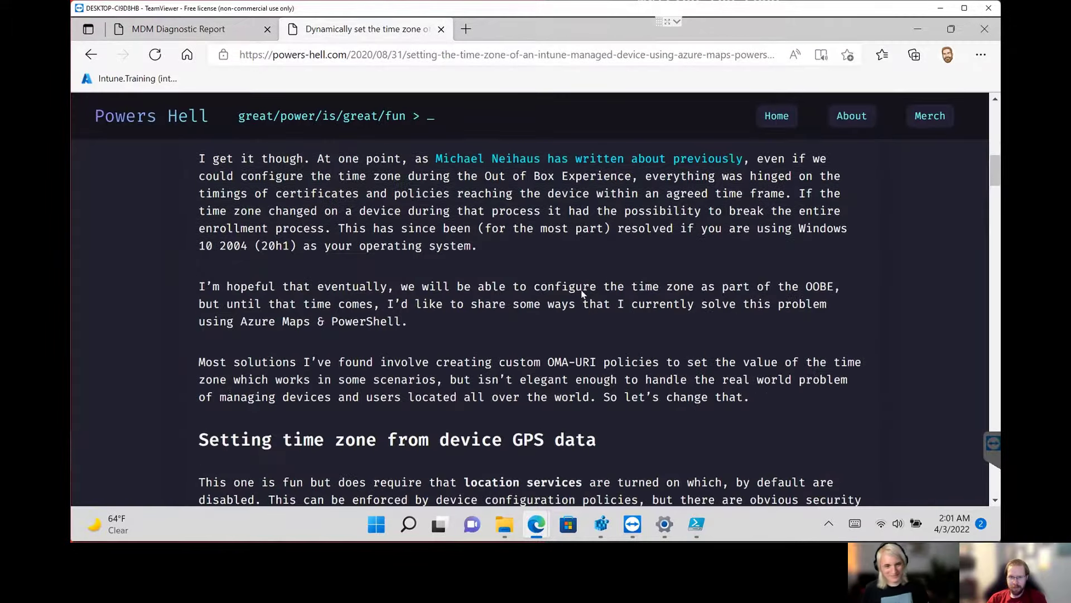
{"action": "scroll", "coordinate": [582, 294], "scroll_direction": "down", "scroll_amount": 14}
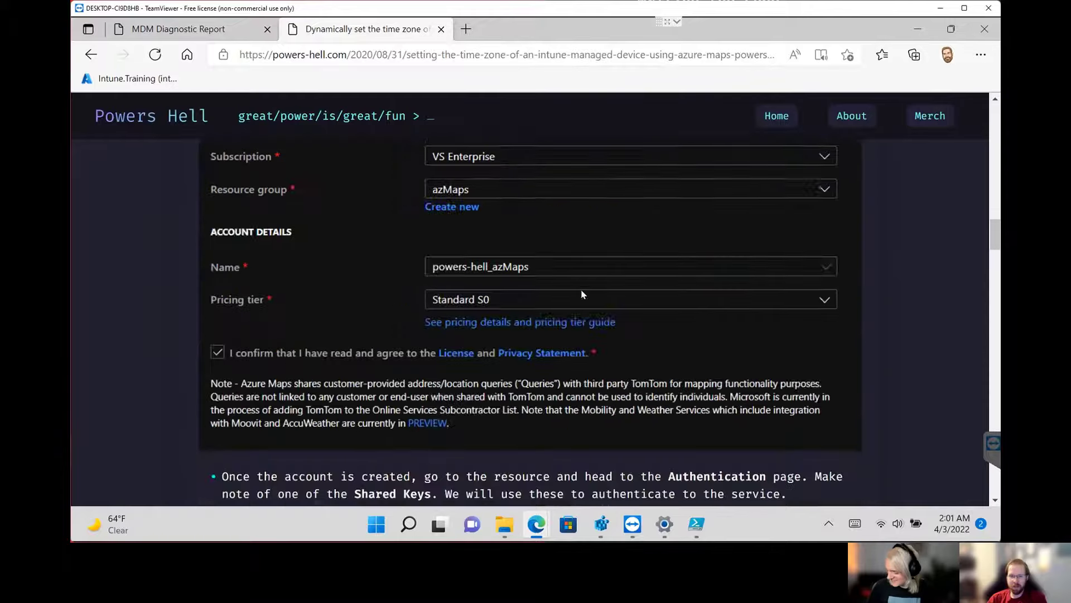
{"action": "scroll", "coordinate": [433, 300], "scroll_direction": "down", "scroll_amount": 2}
{"action": "scroll", "coordinate": [353, 316], "scroll_direction": "up", "scroll_amount": 2}
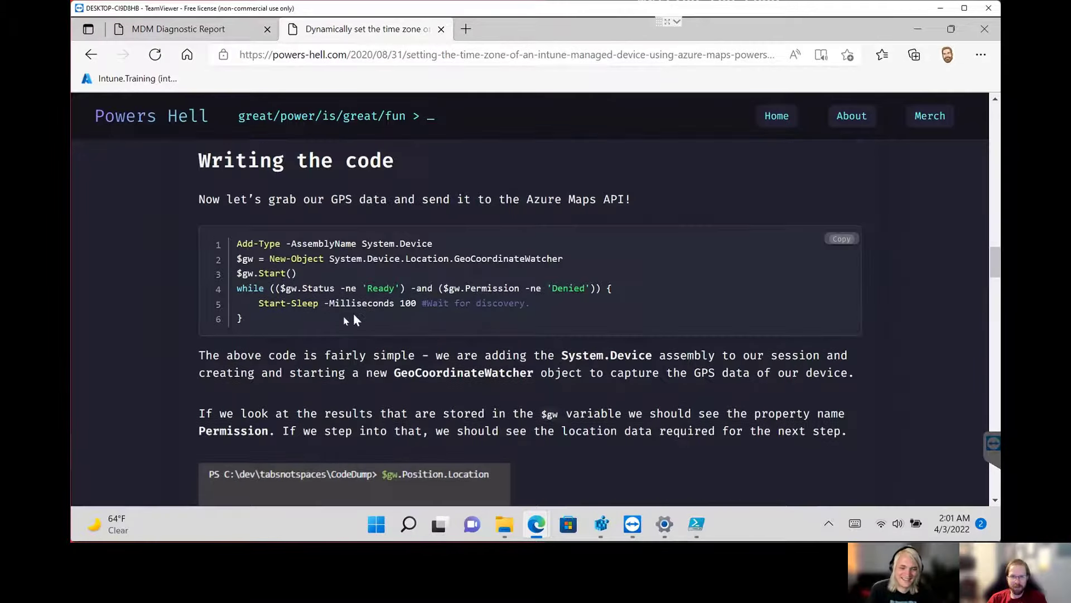
Copy the six-line GeoCoordinateWatcher sample from the article and paste it into the PowerShell ISE script.
{"action": "left_click_drag", "start_coordinate": [247, 309], "coordinate": [259, 213]}
{"action": "key", "text": "ctrl+c"}
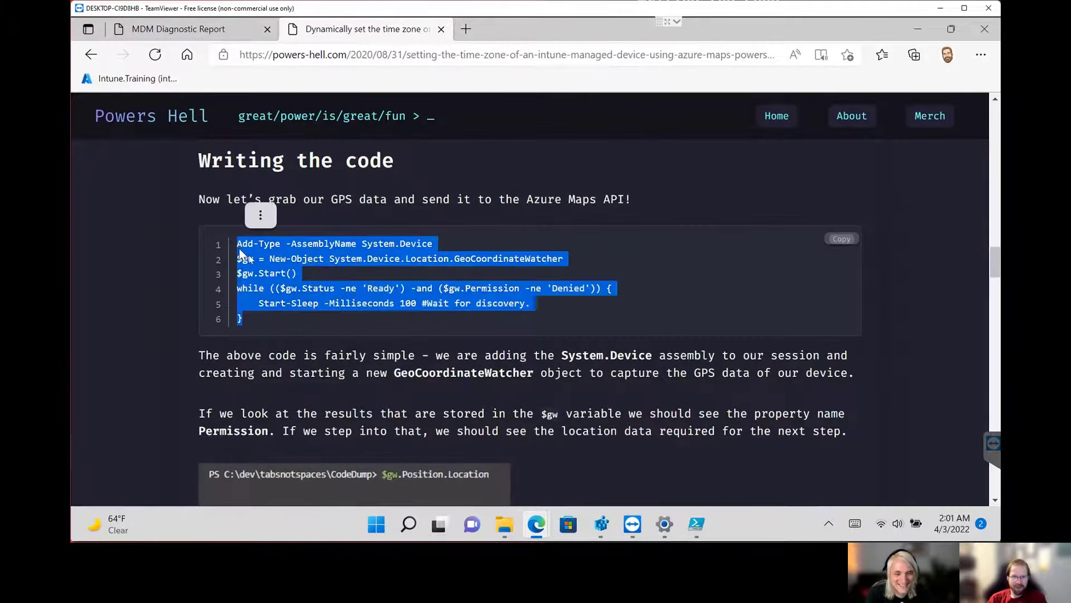
{"action": "right_click", "coordinate": [260, 213]}
{"action": "left_click", "coordinate": [311, 200]}
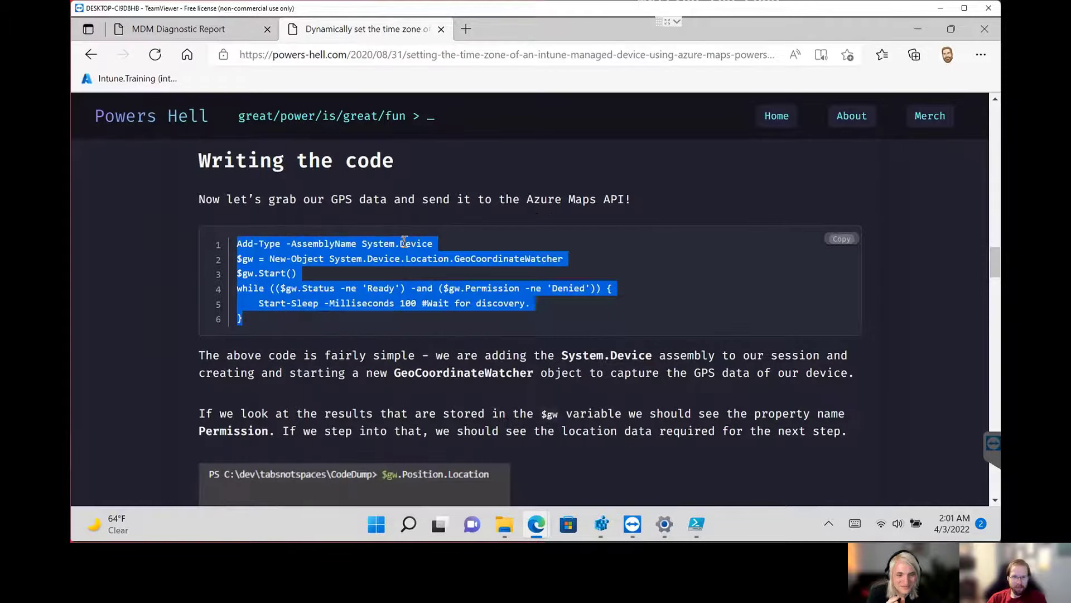
{"action": "scroll", "coordinate": [498, 460], "scroll_direction": "down", "scroll_amount": 1}
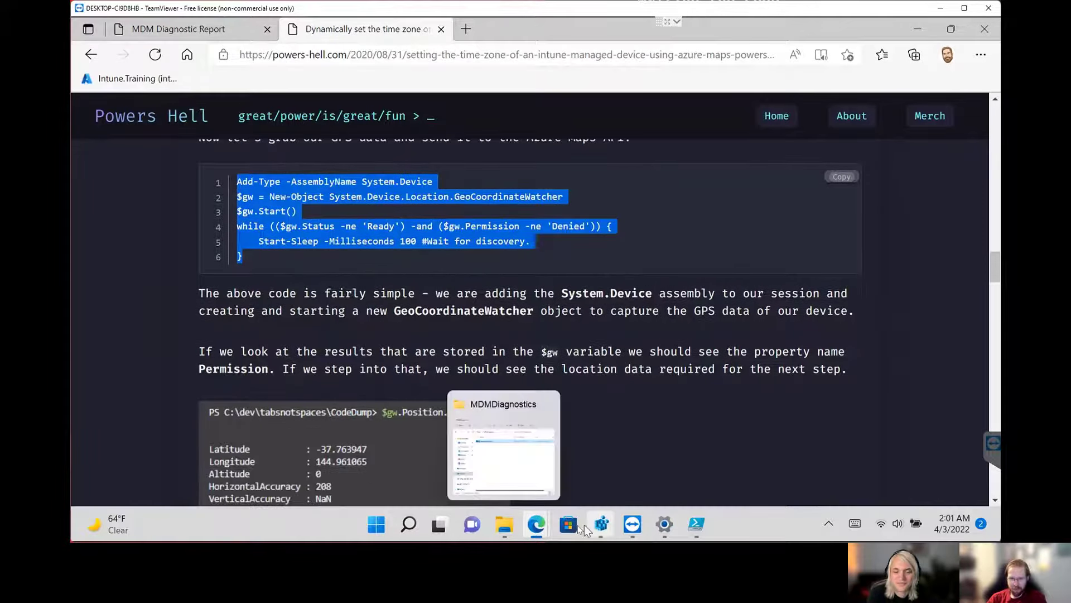
{"action": "left_click", "coordinate": [698, 533]}
{"action": "key", "text": "ctrl+v"}
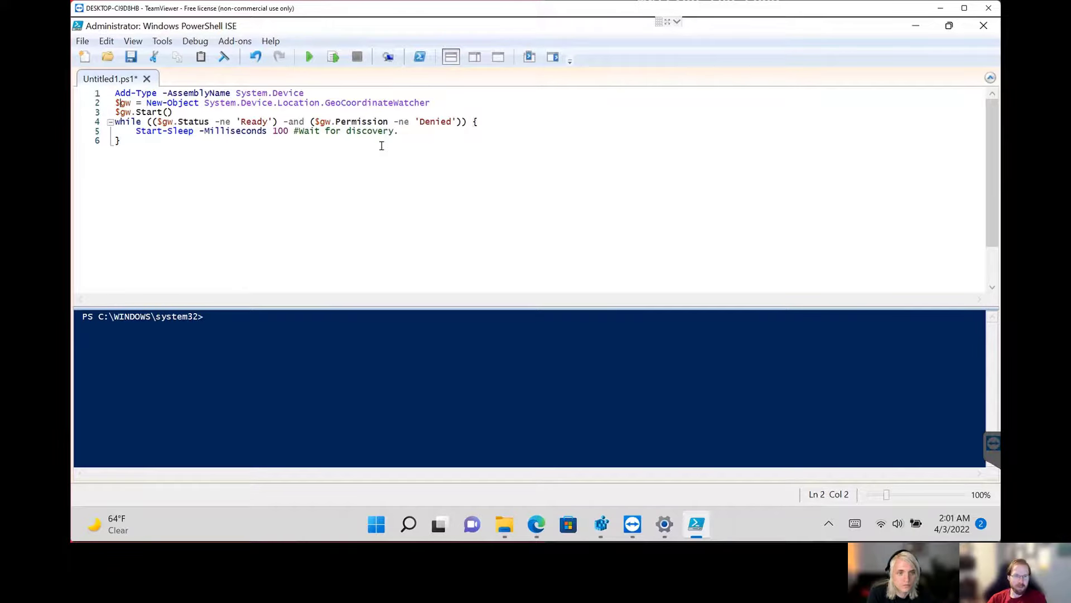
{"action": "key", "text": "shift+Down"}
{"action": "key", "text": "shift+Down"}
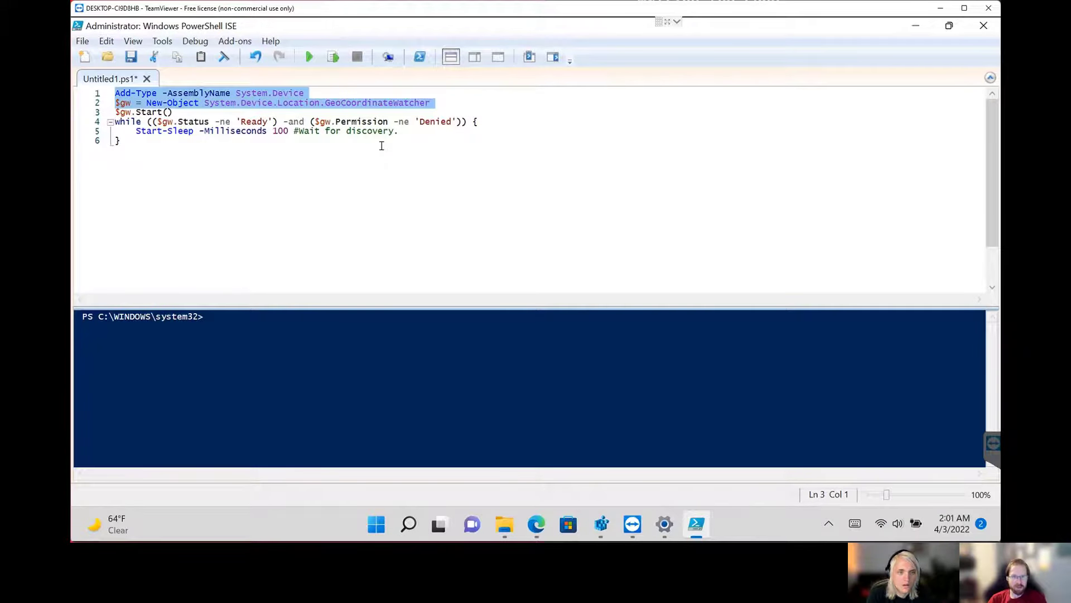
{"action": "left_click", "coordinate": [673, 527]}
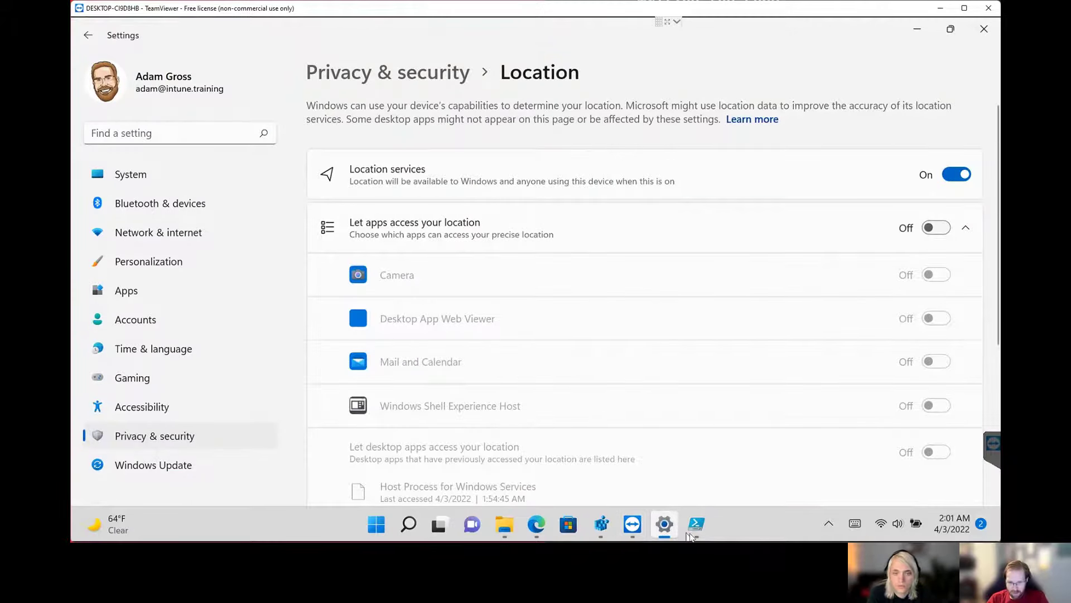
{"action": "left_click", "coordinate": [696, 524]}
{"action": "type", "text": "services.msc$gw.Start("}
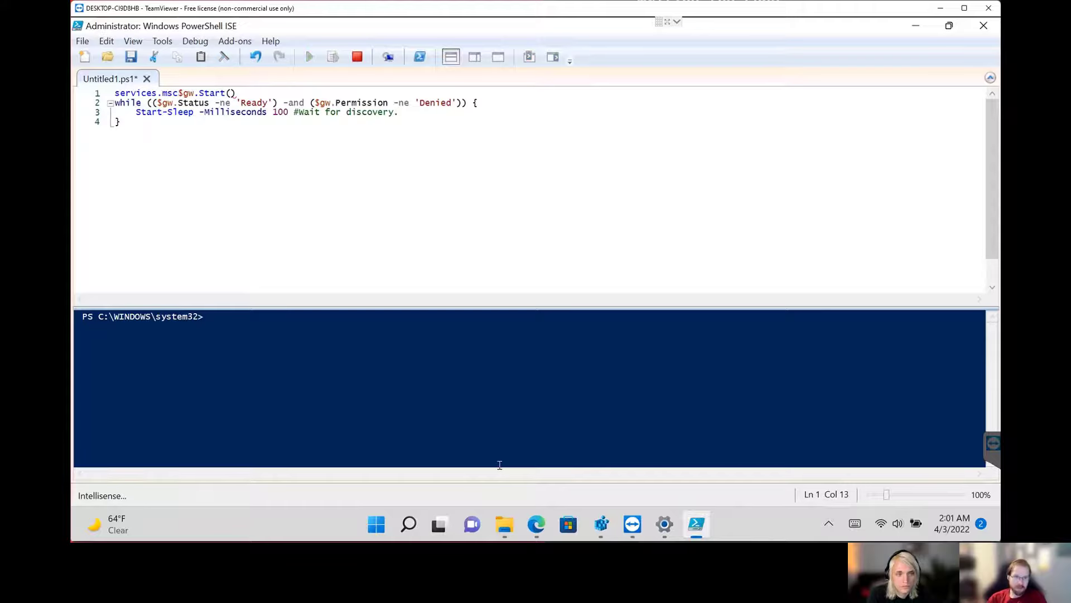
{"action": "key", "text": "ctrl+z"}
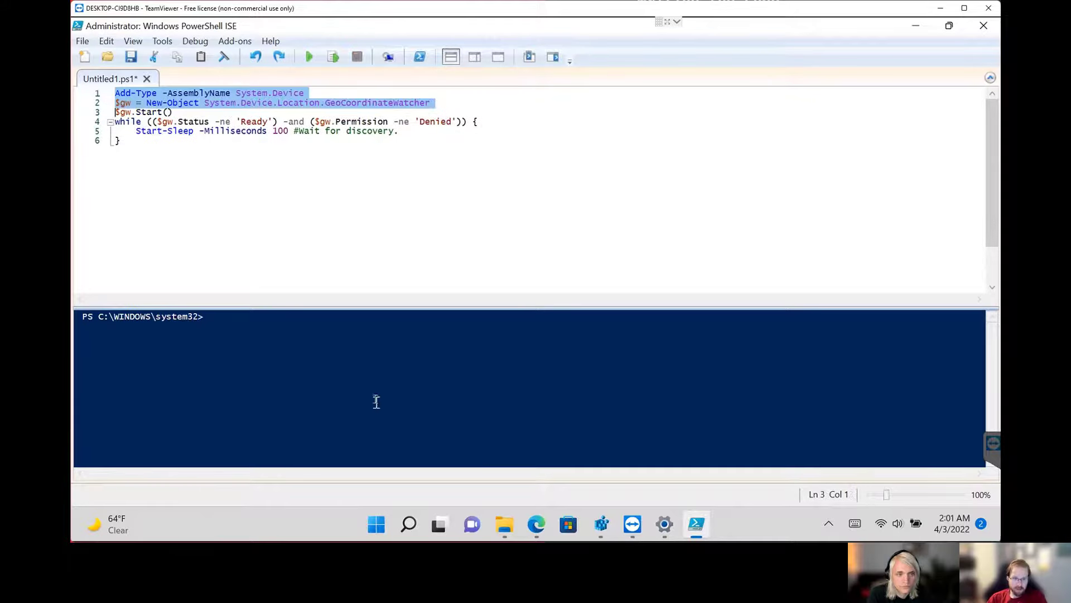
Run services.msc from the PowerShell ISE console to open the Services window.
{"action": "left_click", "coordinate": [373, 384]}
{"action": "type", "text": "services.m"}
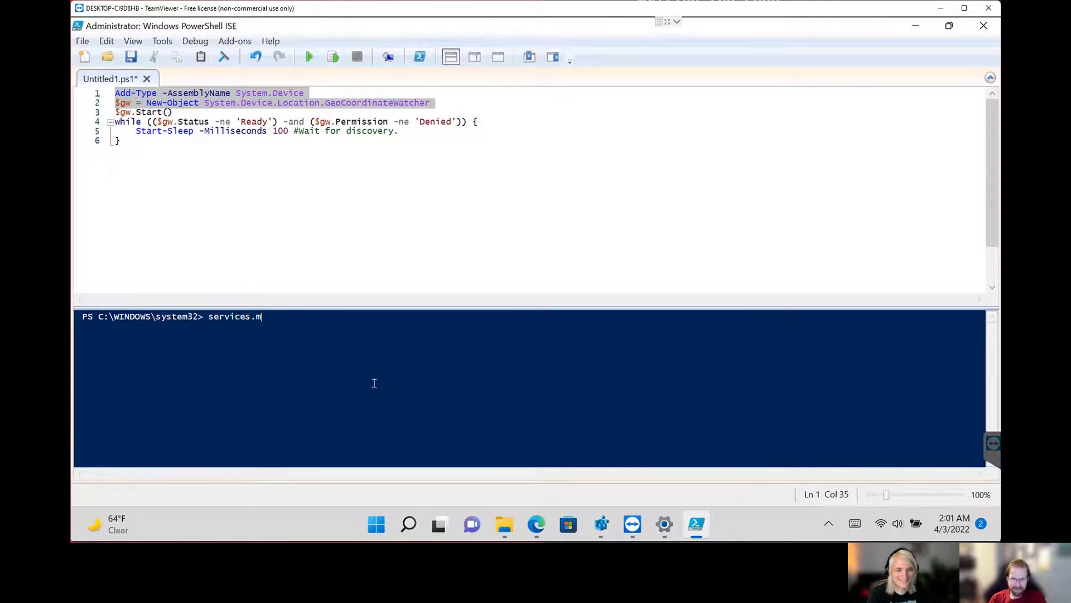
{"action": "type", "text": "sc"}
{"action": "key", "text": "Return"}
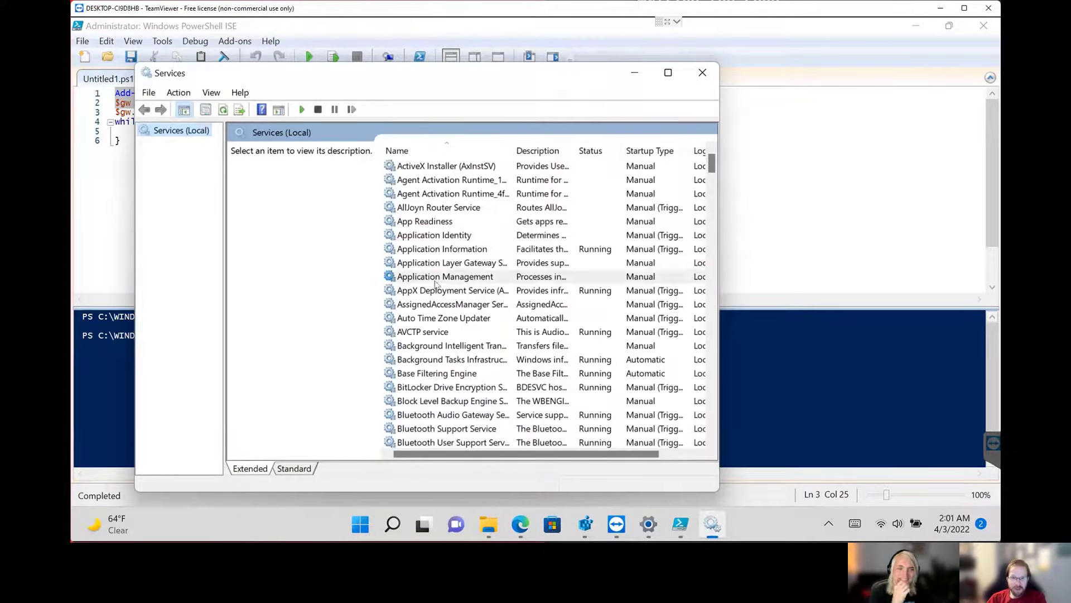
Find and select the Geolocation Service, and widen the Services window and its list to fit the Startup Type and Log On As columns.
{"action": "left_click", "coordinate": [434, 280]}
{"action": "scroll", "coordinate": [478, 331], "scroll_direction": "down", "scroll_amount": 8}
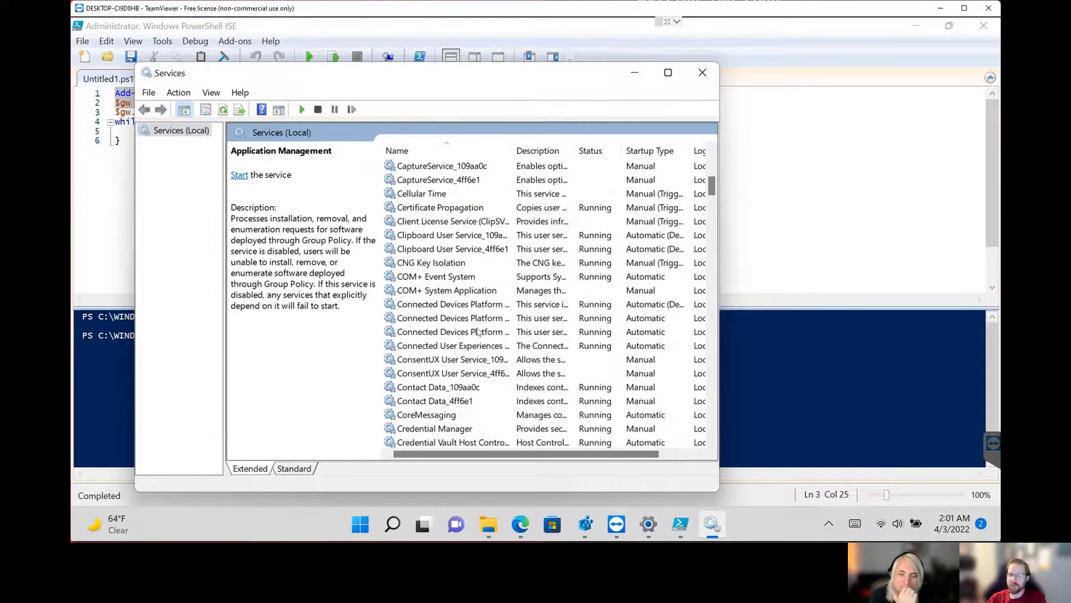
{"action": "scroll", "coordinate": [478, 331], "scroll_direction": "down", "scroll_amount": 6}
{"action": "left_click", "coordinate": [477, 317]}
{"action": "key", "text": "g"}
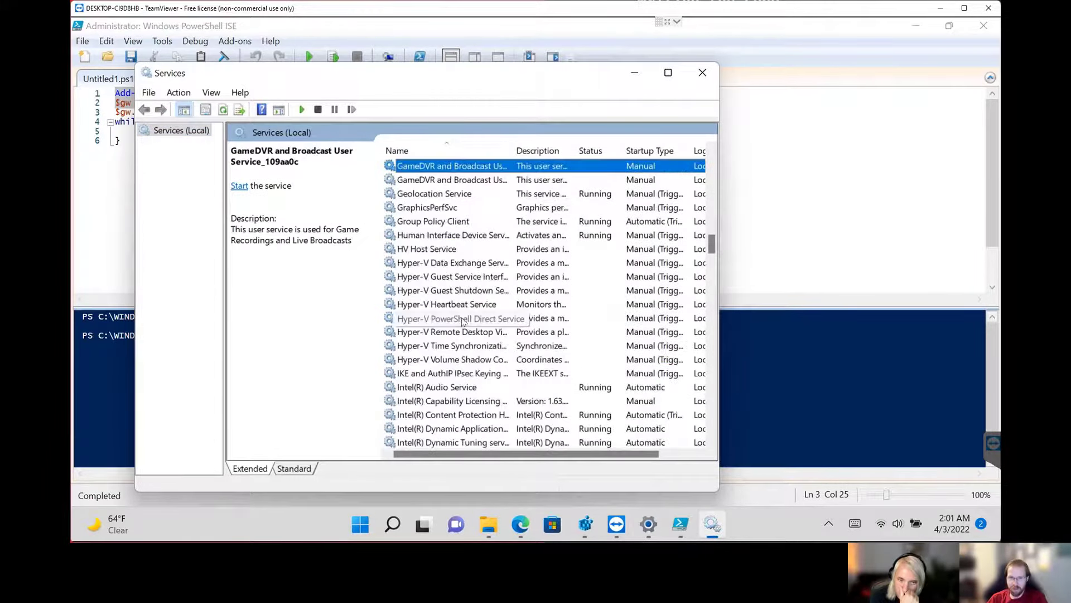
{"action": "left_click", "coordinate": [478, 194]}
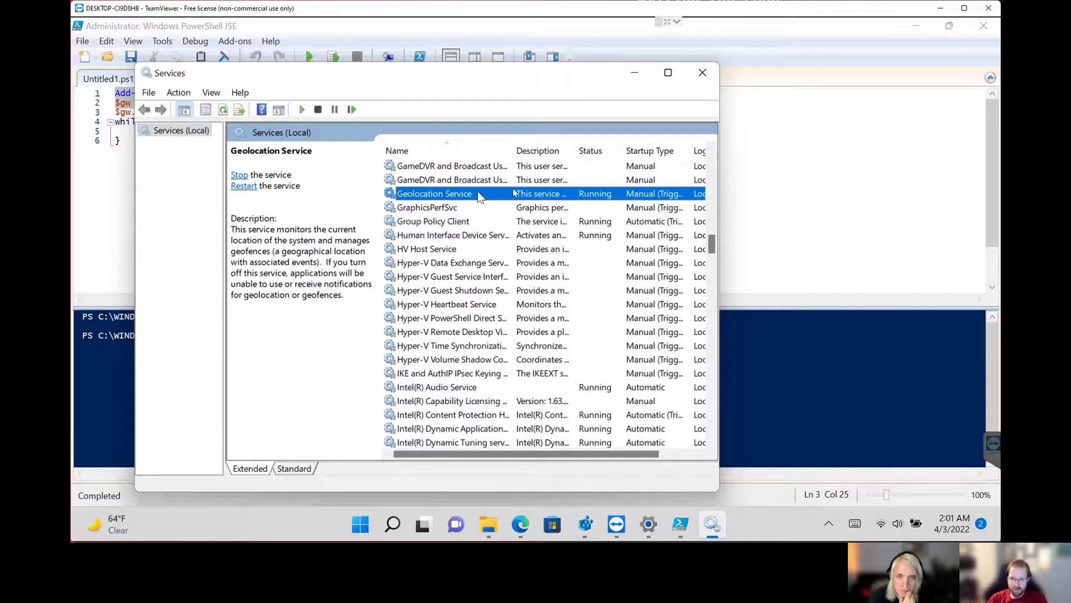
{"action": "left_click_drag", "start_coordinate": [719, 223], "coordinate": [933, 226]}
{"action": "left_click_drag", "start_coordinate": [690, 151], "coordinate": [747, 152]}
Turn off Location services in Settings under Privacy & security > Location, and return to the Services window.
{"action": "left_click", "coordinate": [648, 523]}
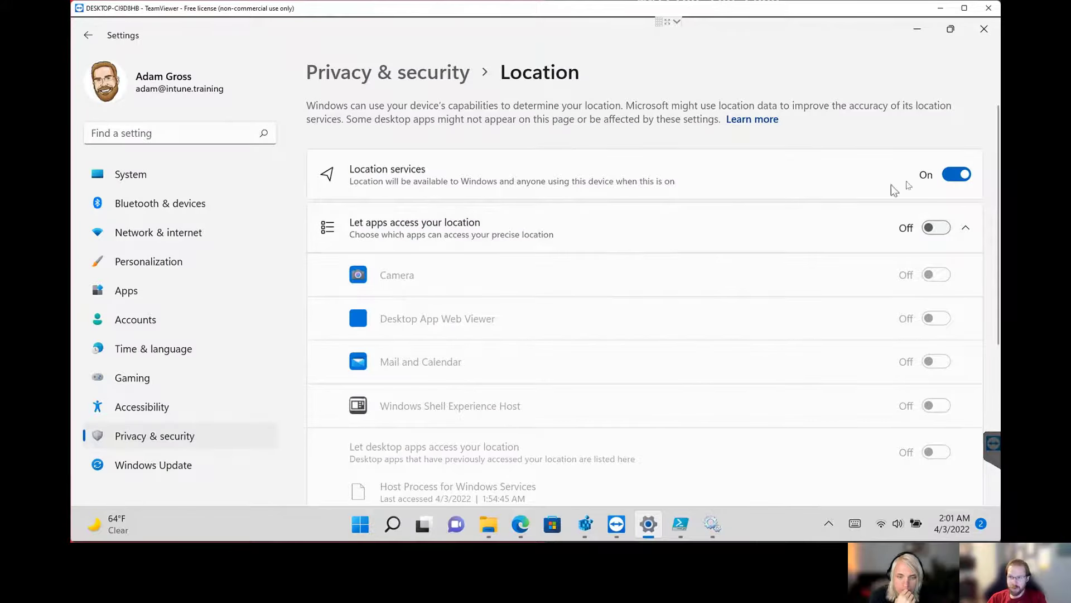
{"action": "left_click", "coordinate": [967, 176]}
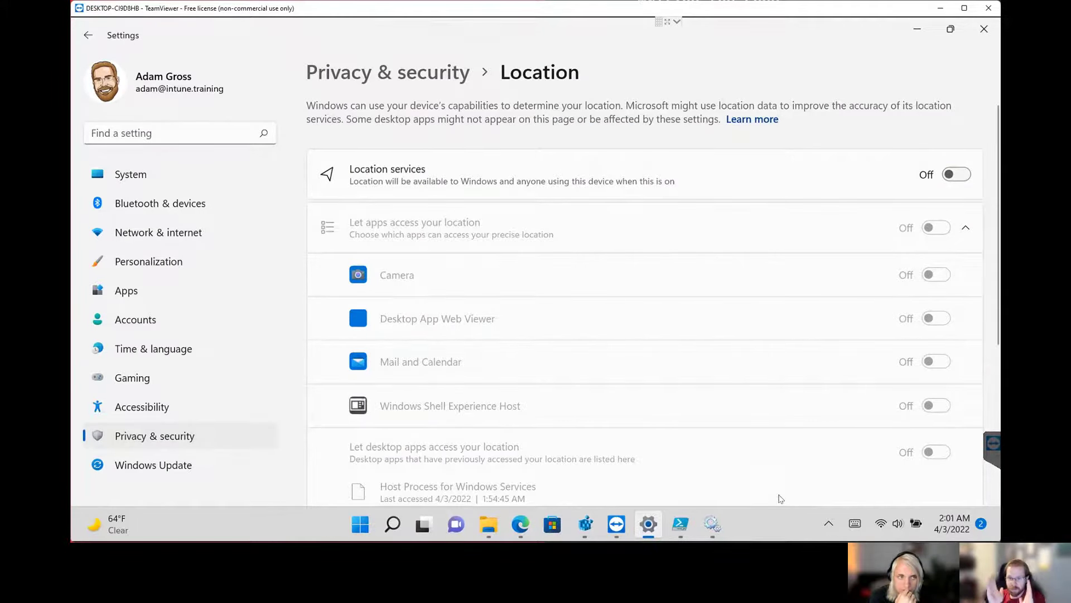
{"action": "left_click", "coordinate": [712, 523]}
Find the Auto Time Zone Updater service and set its startup type to Disabled.
{"action": "left_click", "coordinate": [453, 276]}
{"action": "key", "text": "t"}
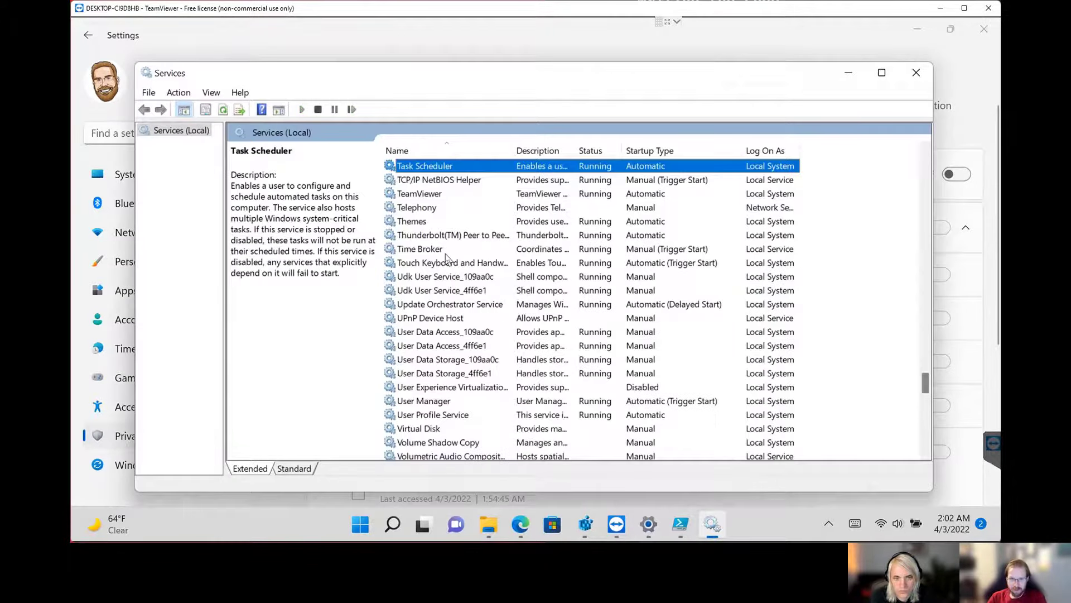
{"action": "scroll", "coordinate": [447, 254], "scroll_direction": "up", "scroll_amount": 7}
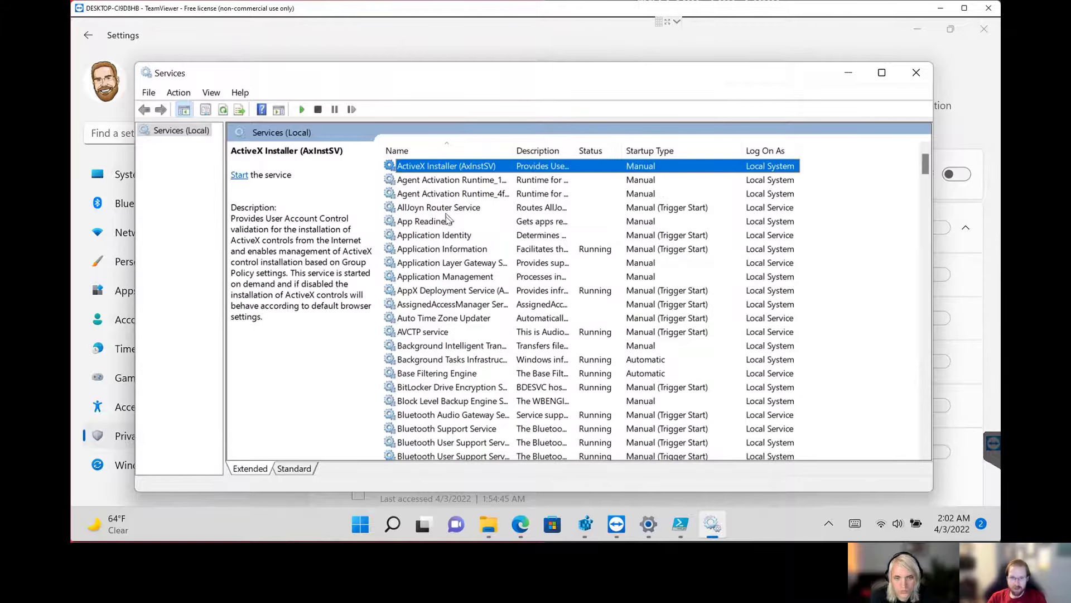
{"action": "left_click", "coordinate": [439, 318]}
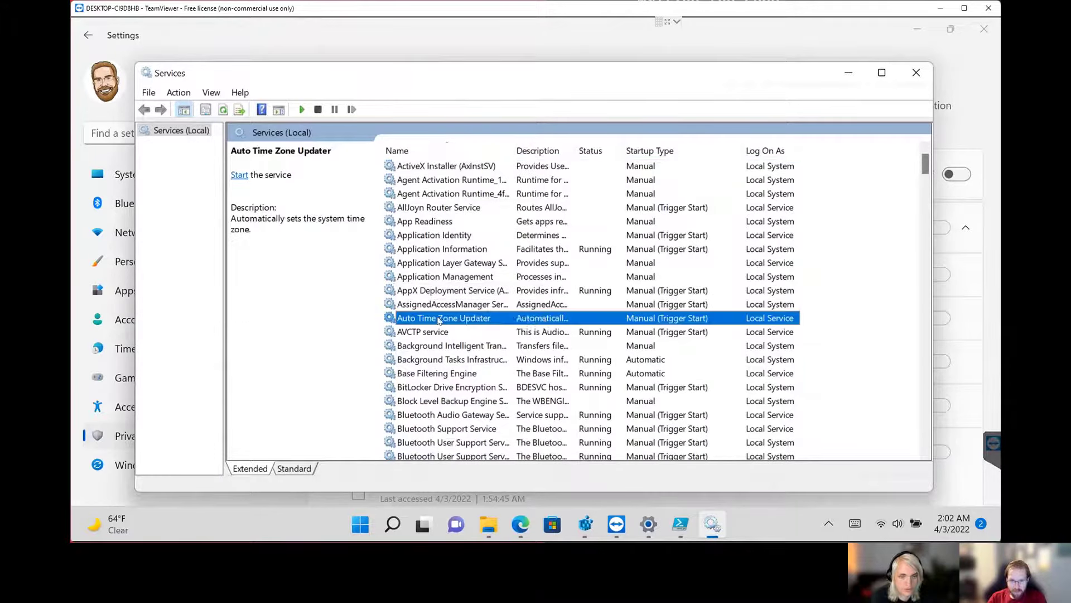
{"action": "right_click", "coordinate": [439, 318]}
{"action": "left_click", "coordinate": [483, 459]}
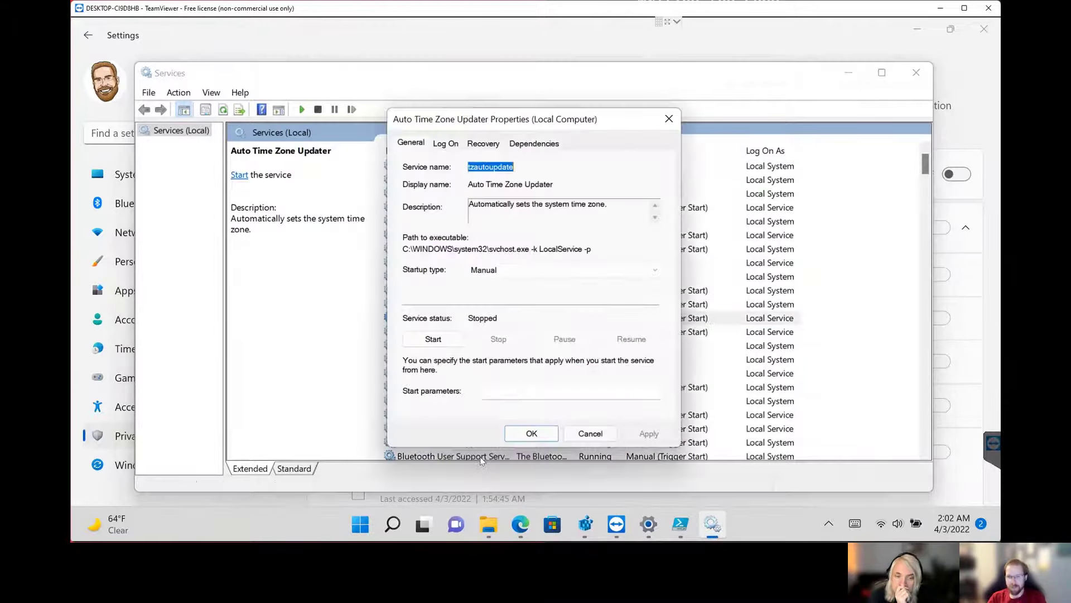
{"action": "left_click", "coordinate": [523, 270]}
{"action": "left_click", "coordinate": [500, 310]}
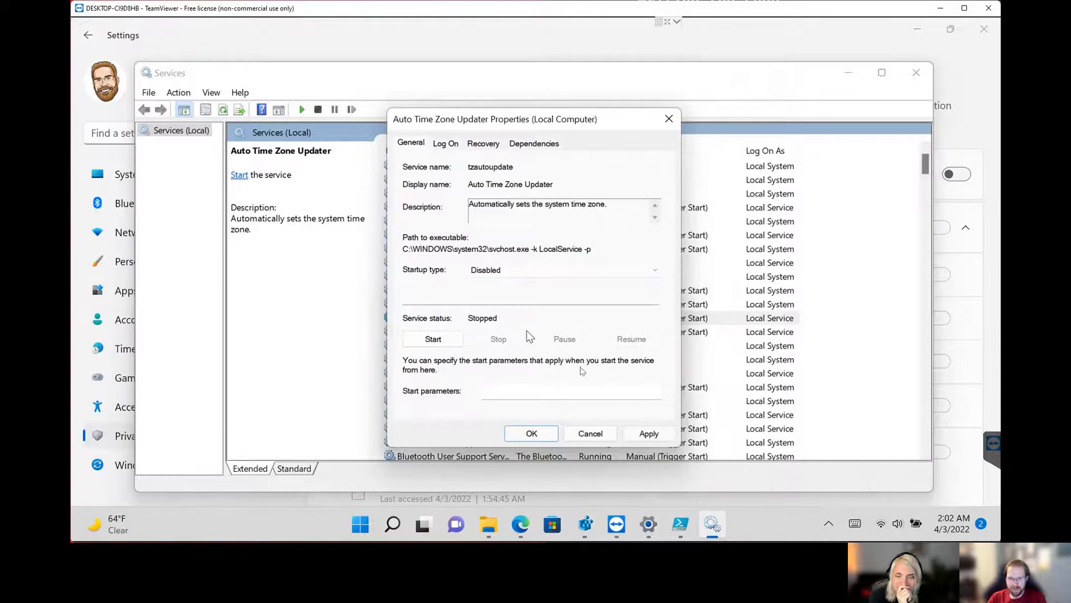
{"action": "left_click", "coordinate": [531, 433]}
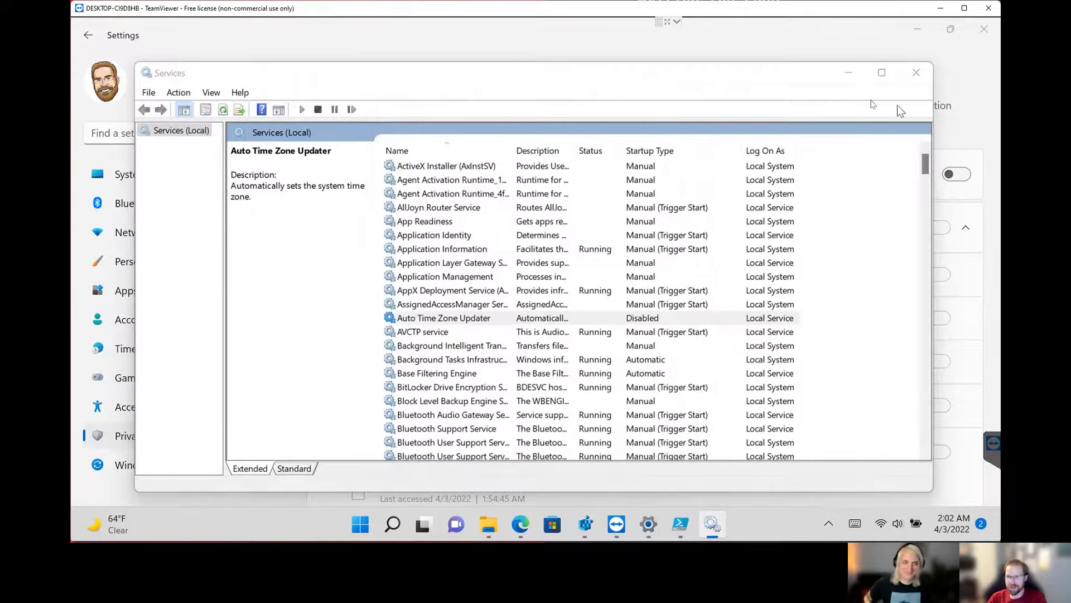
Minimize Services and Settings to return to PowerShell ISE, and enlarge its text to 125%.
{"action": "left_click", "coordinate": [848, 72]}
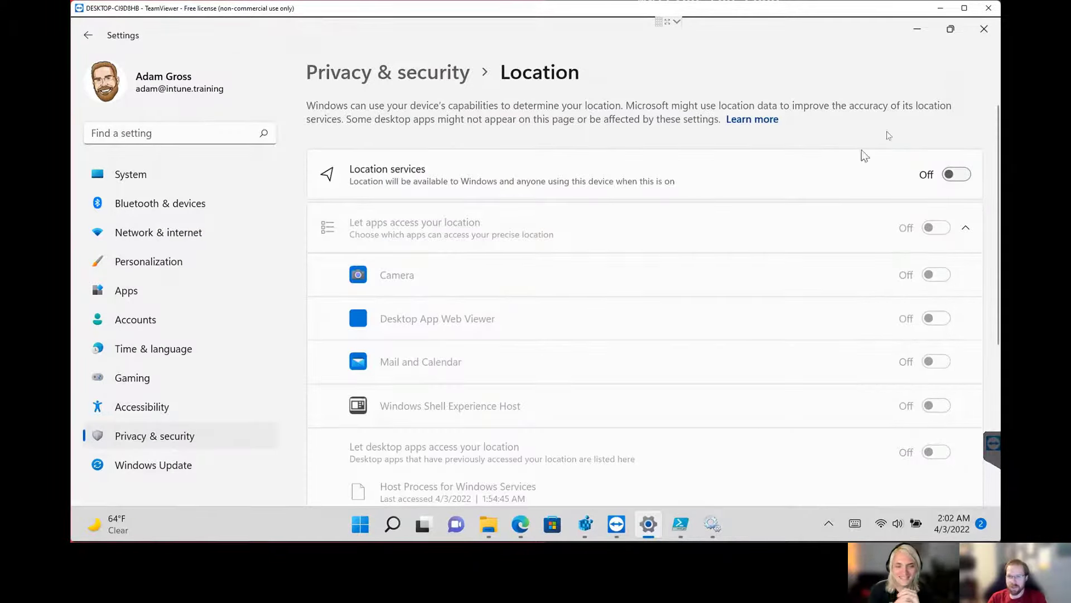
{"action": "left_click", "coordinate": [916, 29]}
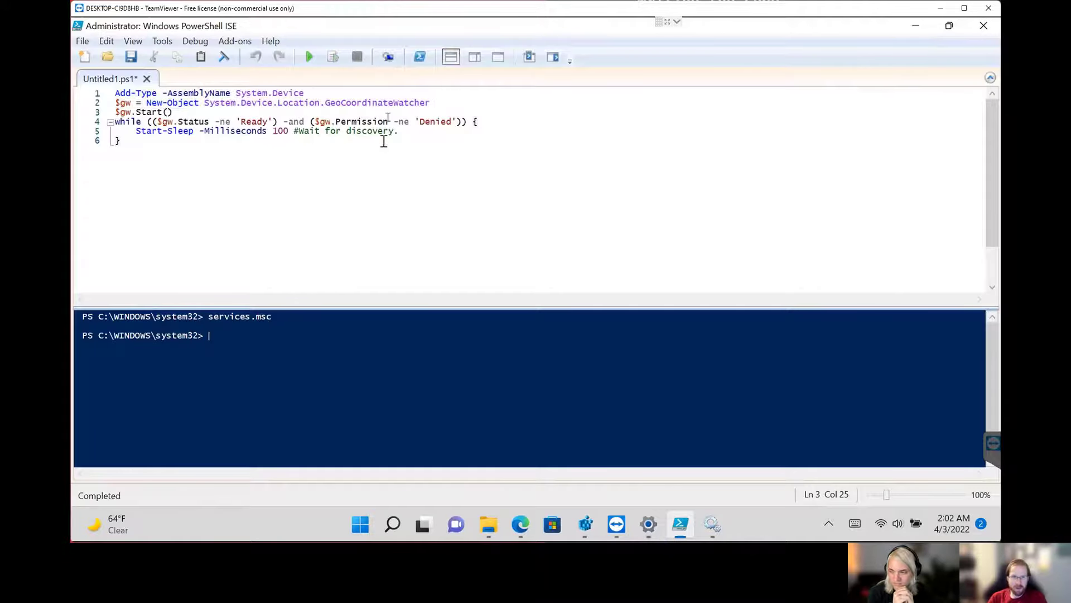
{"action": "left_click", "coordinate": [402, 97]}
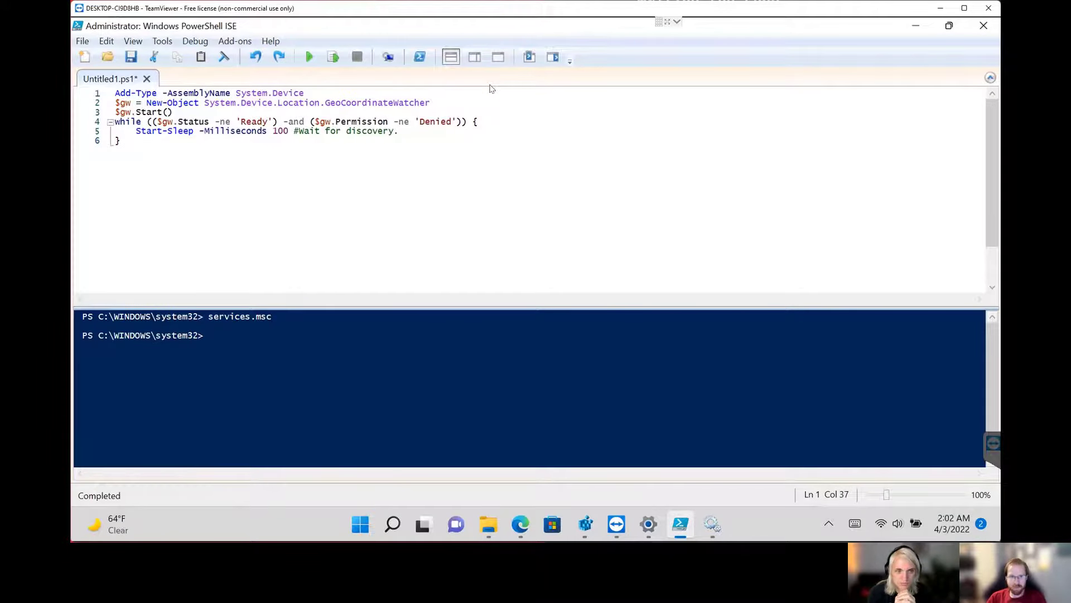
{"action": "scroll", "coordinate": [491, 89], "scroll_direction": "up", "scroll_amount": 1}
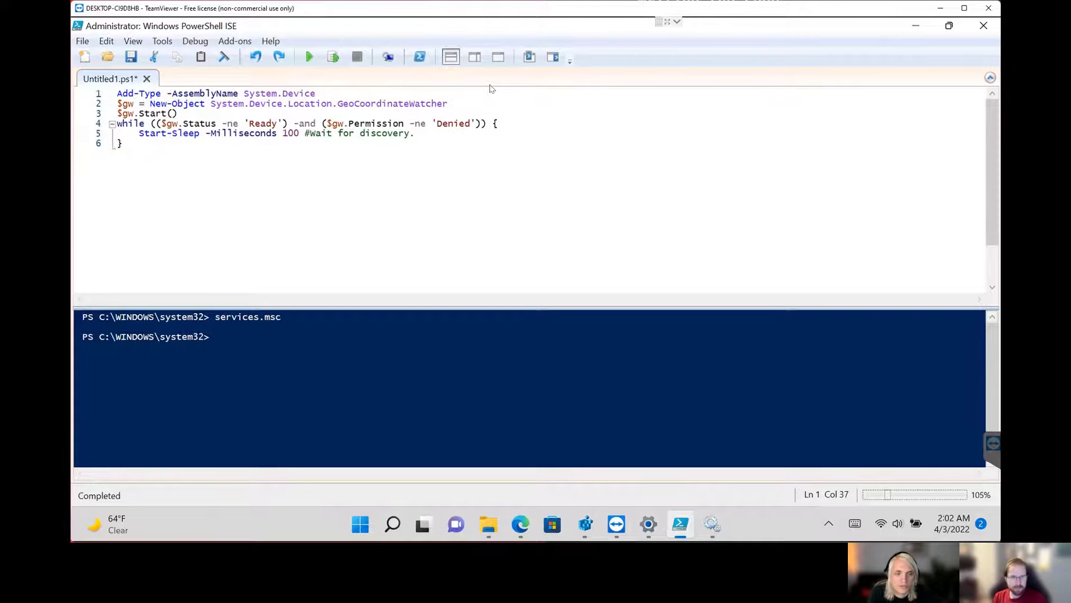
{"action": "scroll", "coordinate": [491, 88], "scroll_direction": "up", "scroll_amount": 1}
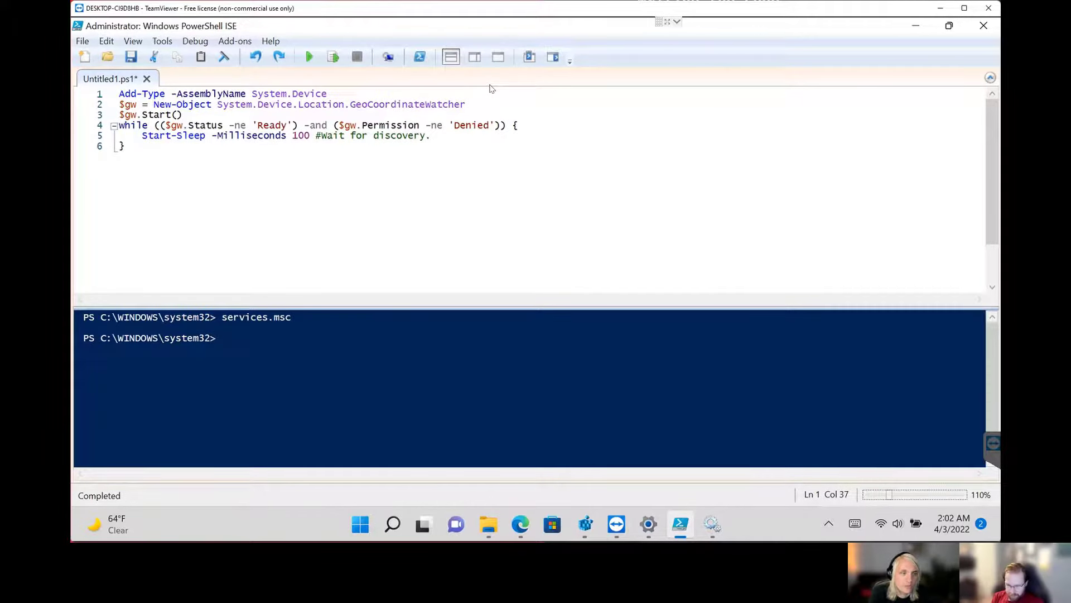
{"action": "scroll", "coordinate": [491, 88], "scroll_direction": "up", "scroll_amount": 3}
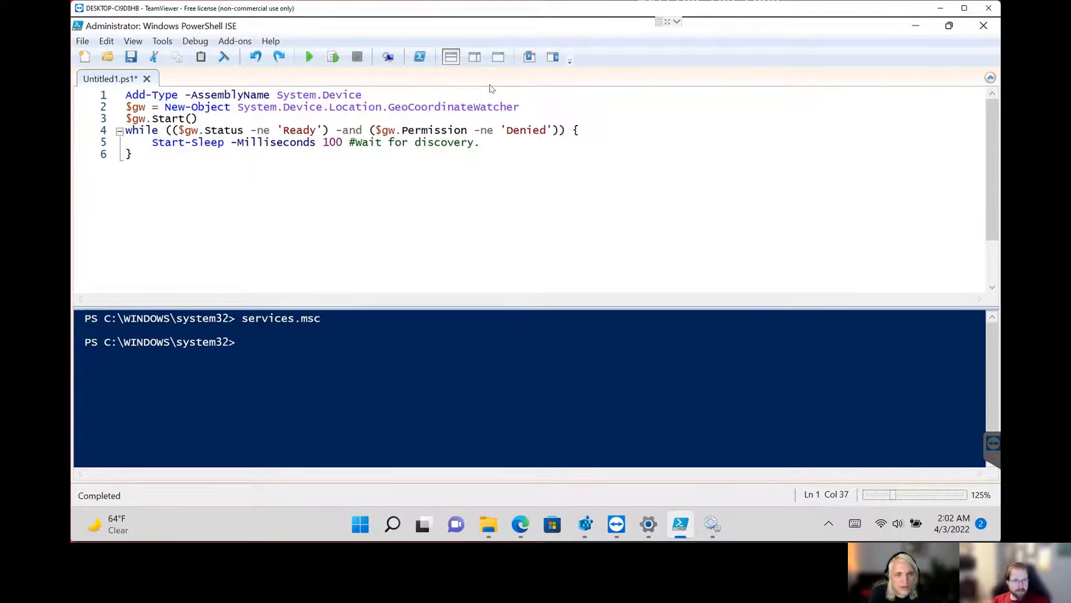
Run only the script's first line, Add-Type -AssemblyName System.Device.
{"action": "left_click", "coordinate": [504, 88]}
{"action": "key", "text": "Home"}
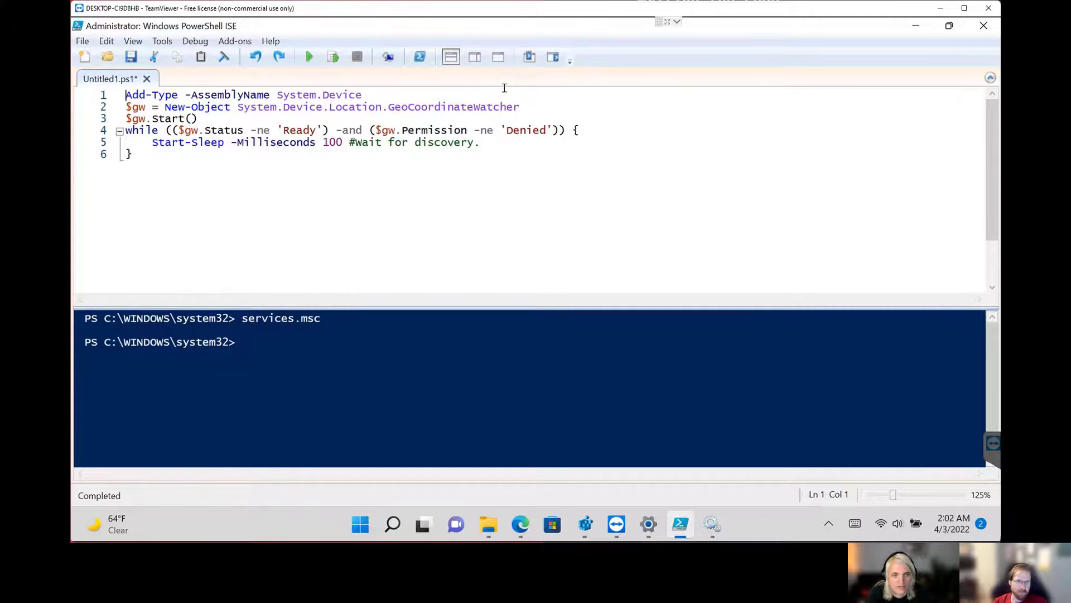
{"action": "key", "text": "shift+Down"}
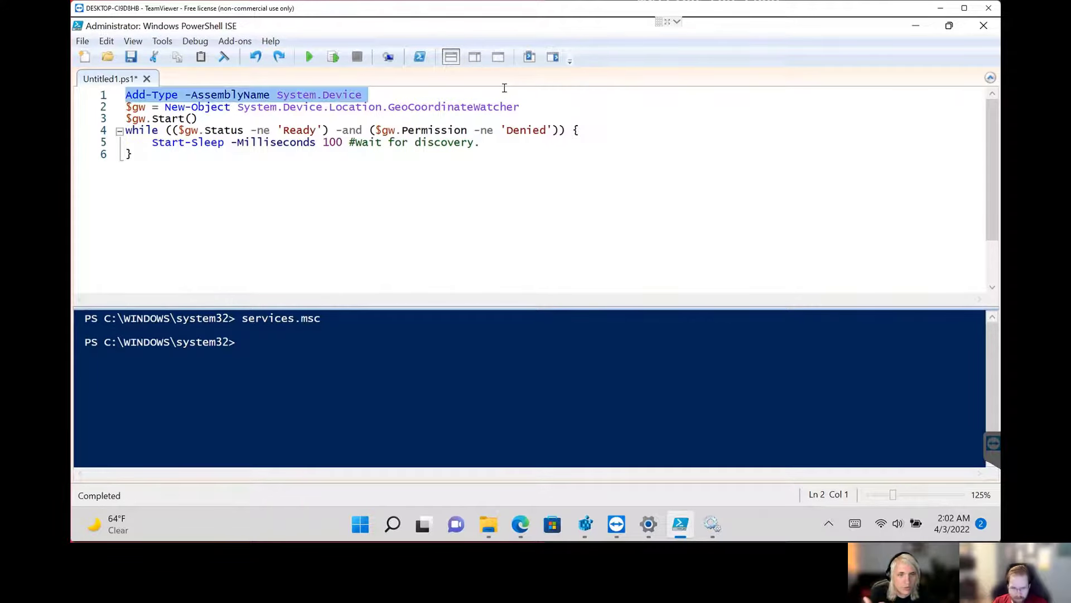
{"action": "key", "text": "F8"}
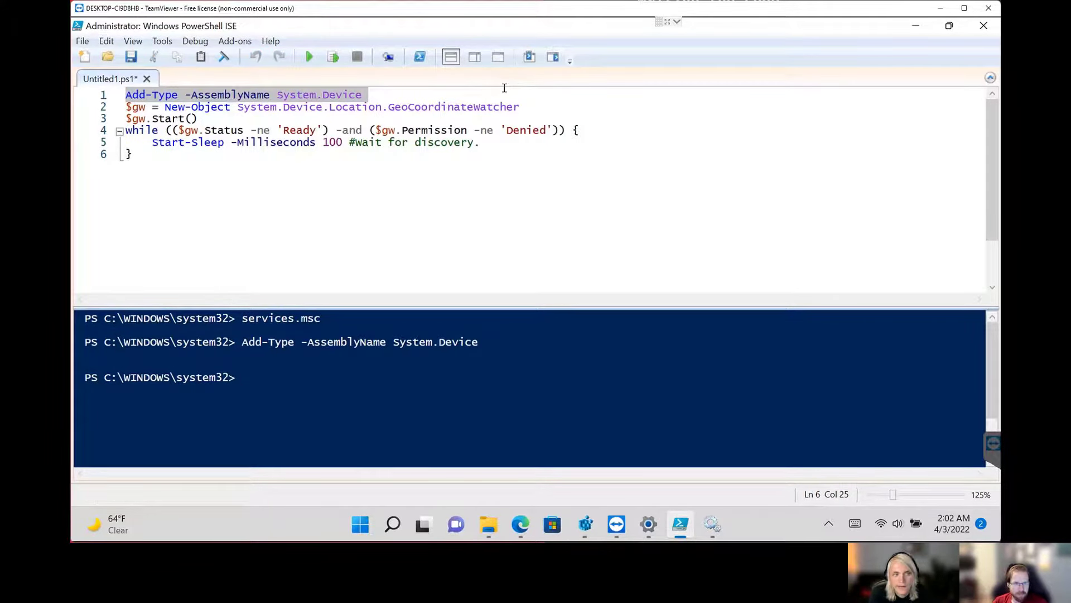
Run only the second line, which assigns a new System.Device.Location.GeoCoordinateWatcher object to $gw.
{"action": "left_click", "coordinate": [567, 112]}
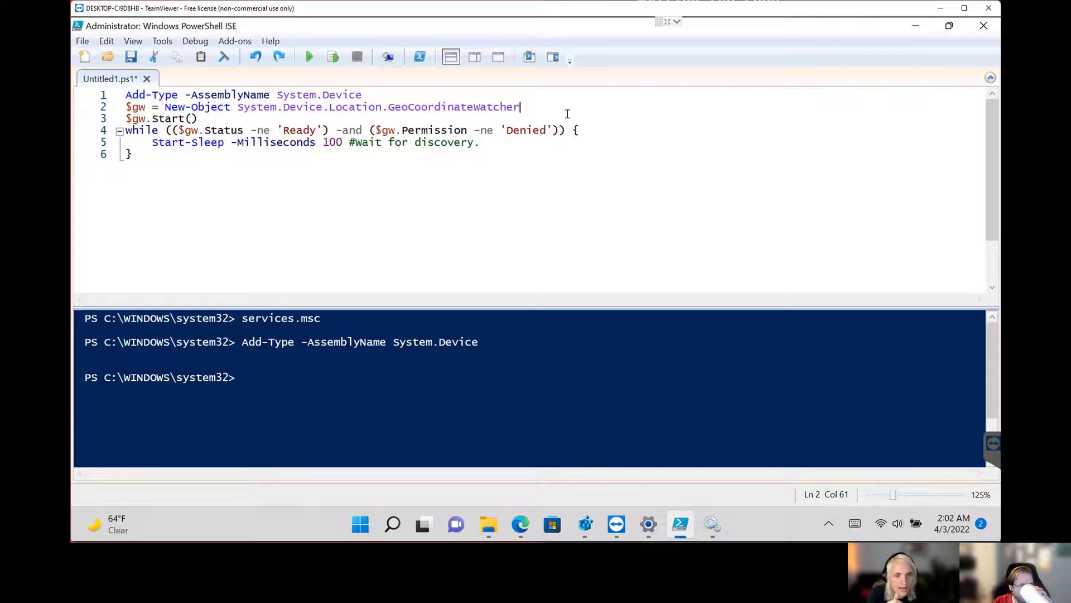
{"action": "key", "text": "Home"}
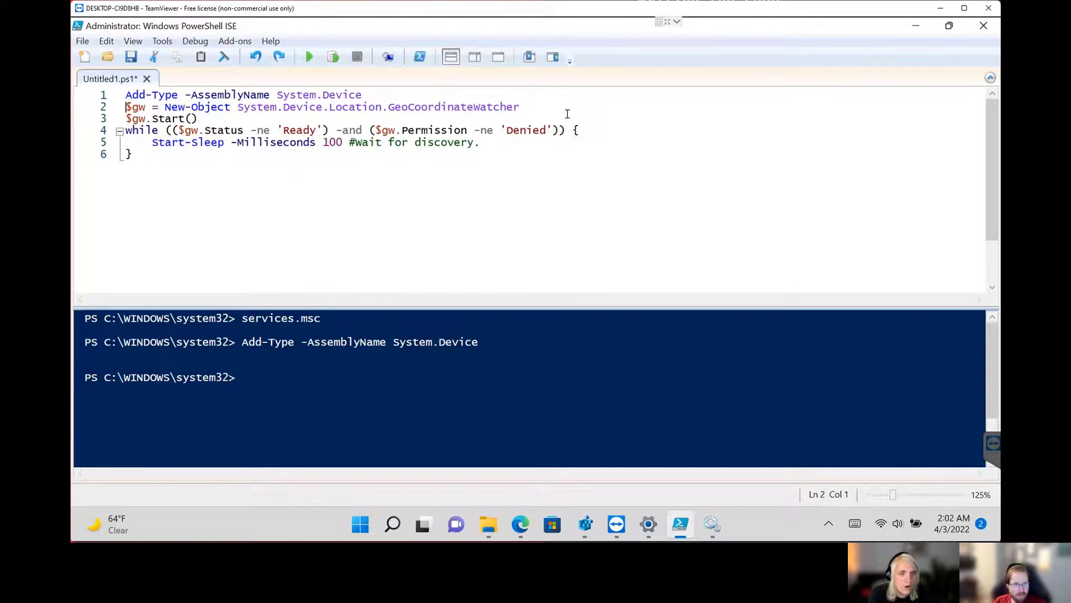
{"action": "key", "text": "shift+Down"}
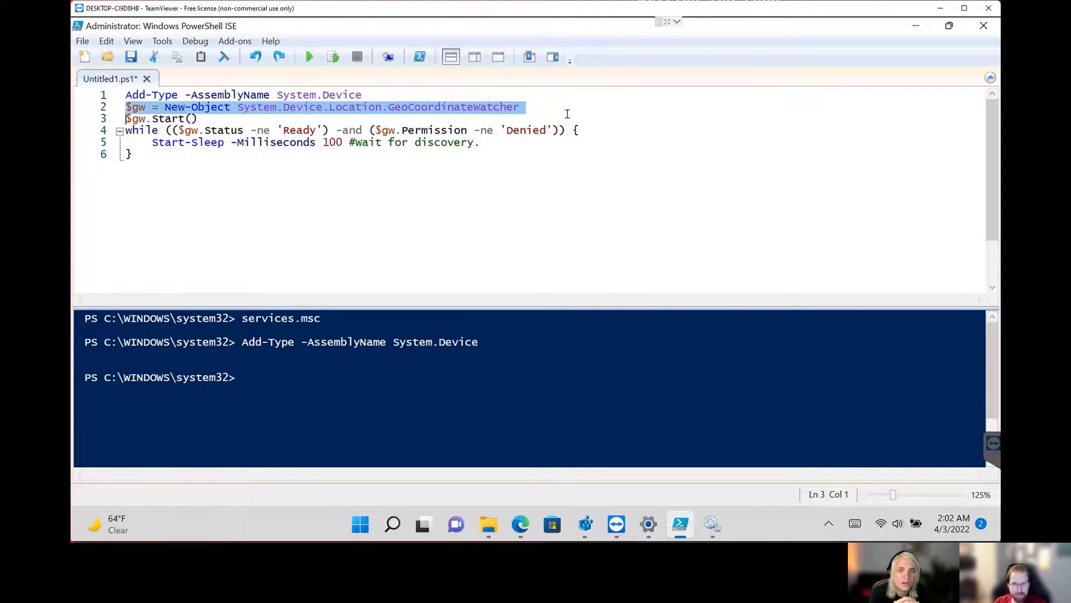
{"action": "key", "text": "F8"}
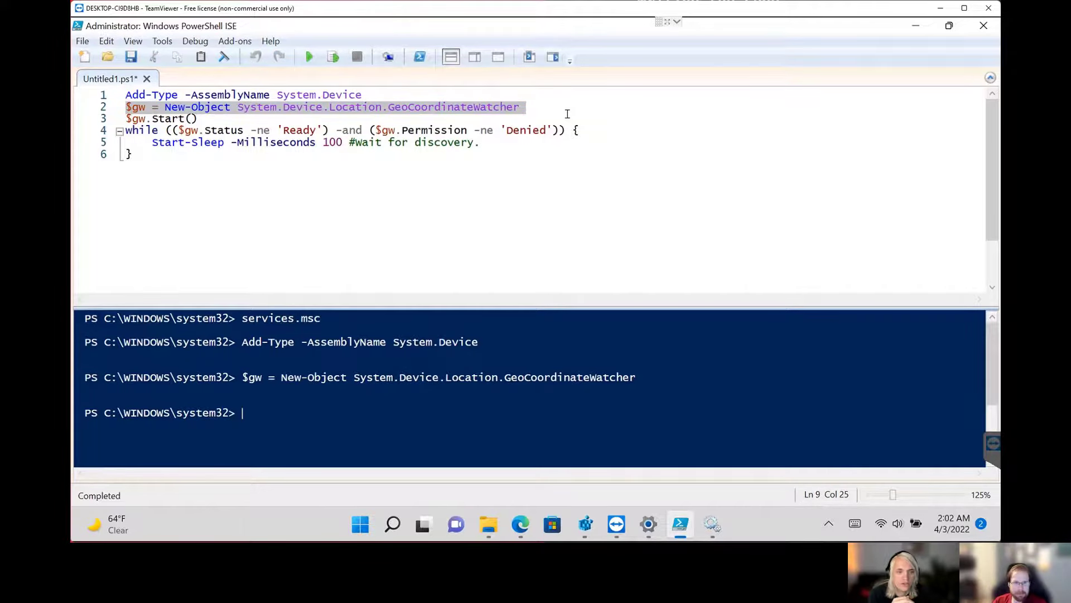
Run only the script's third line, $gw.Start().
{"action": "left_click", "coordinate": [471, 120]}
{"action": "key", "text": "Home"}
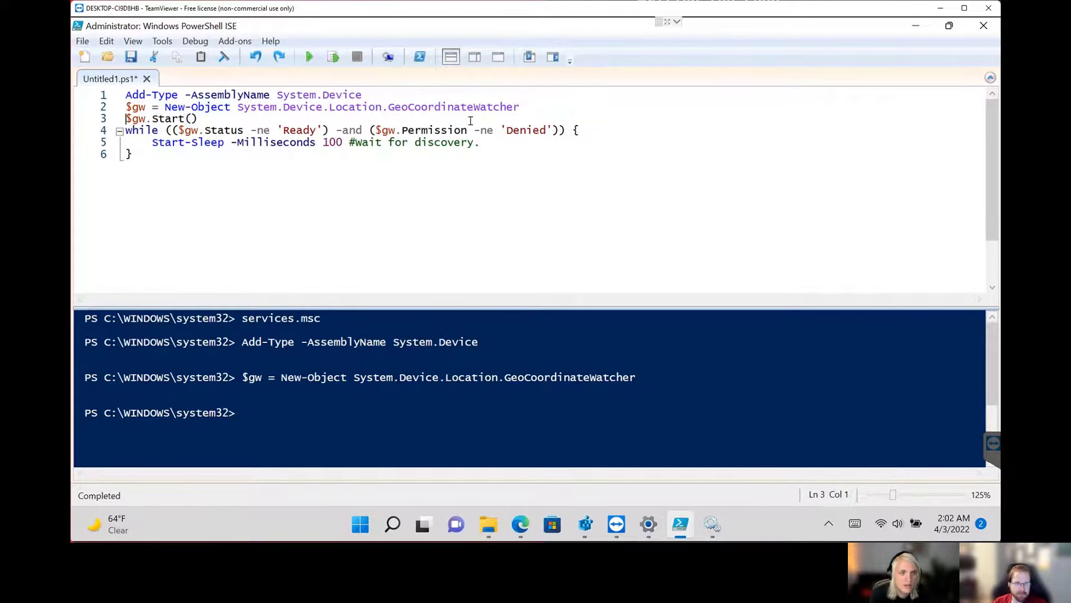
{"action": "key", "text": "shift+Right"}
{"action": "key", "text": "shift+Right"}
{"action": "key", "text": "shift+Right"}
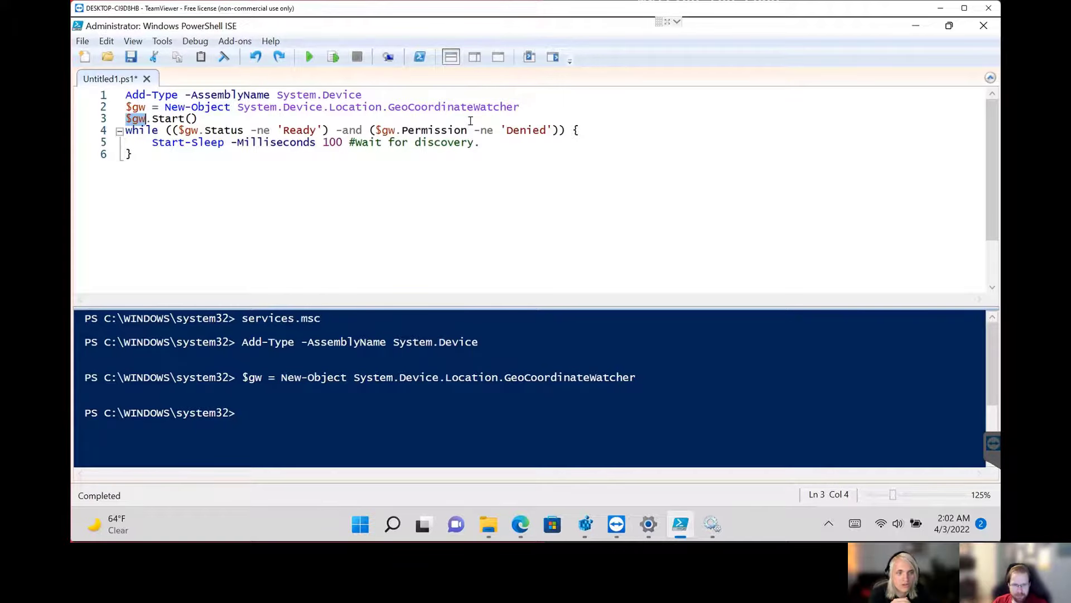
{"action": "left_click", "coordinate": [465, 424]}
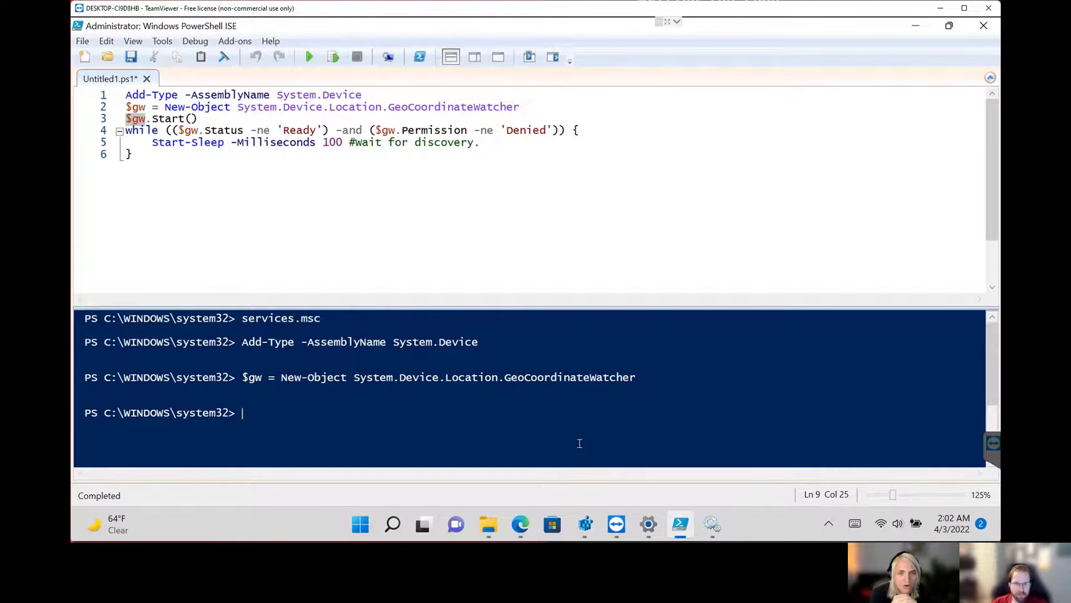
{"action": "left_click", "coordinate": [233, 120], "text": "shift"}
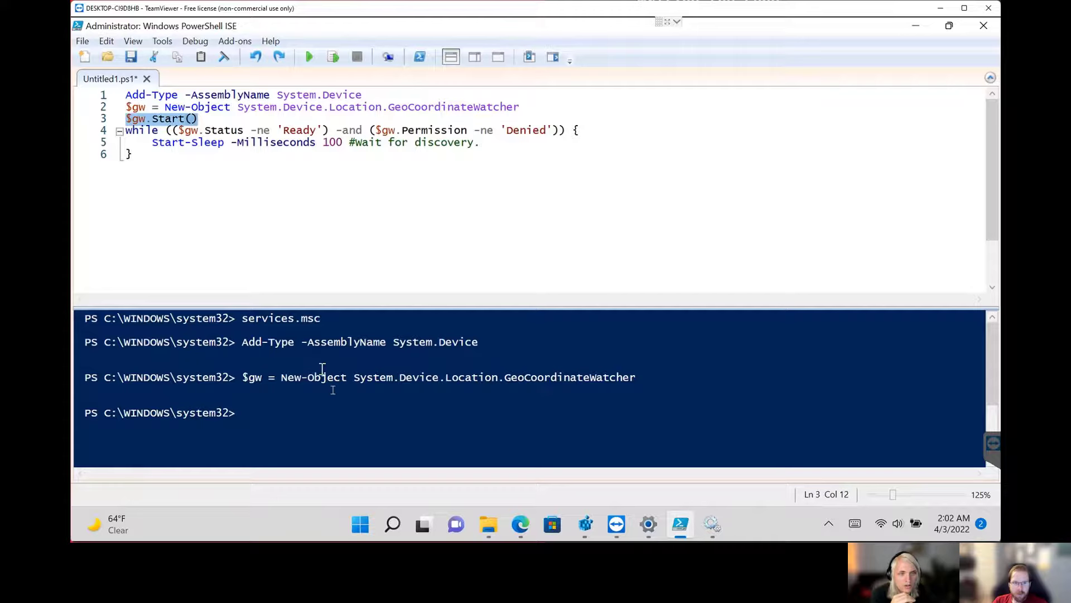
{"action": "key", "text": "F8"}
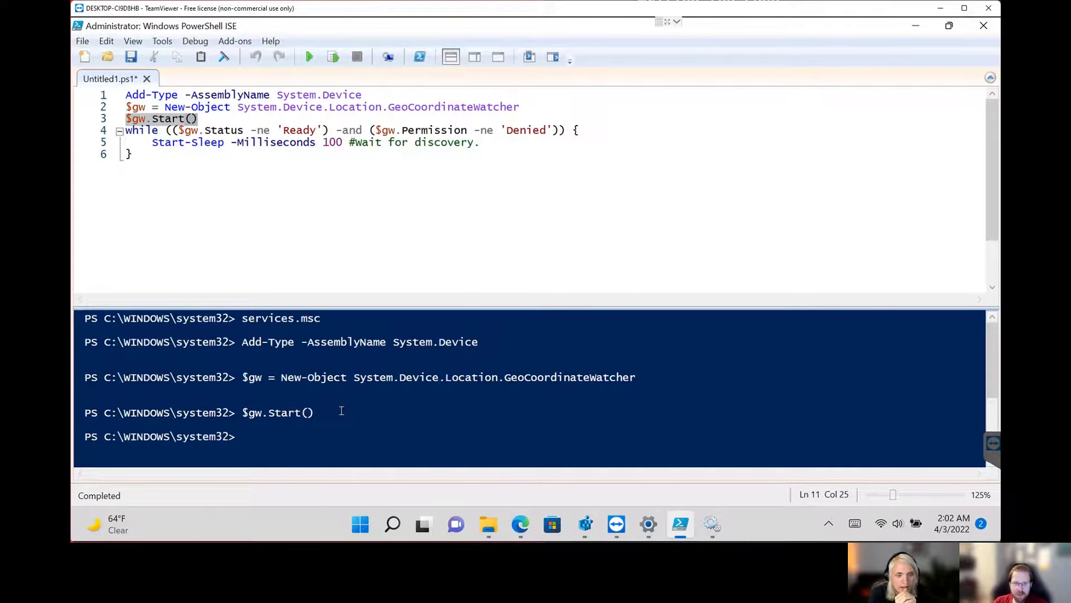
Copy the $gw variable from the script, output it in the console, and enlarge the console pane.
{"action": "left_click", "coordinate": [269, 191]}
{"action": "left_click", "coordinate": [210, 123]}
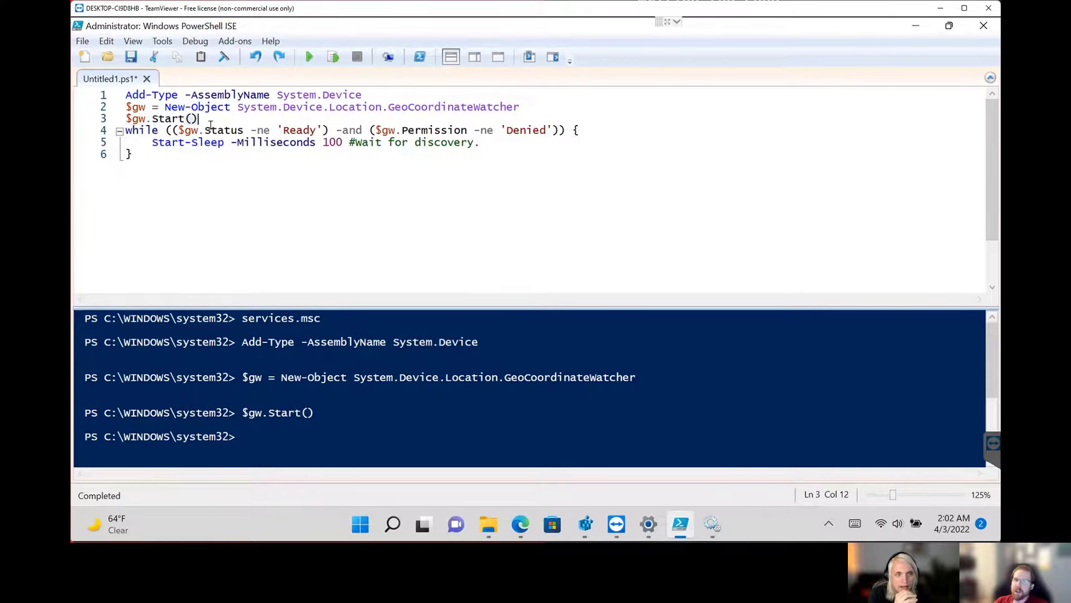
{"action": "key", "text": "Home"}
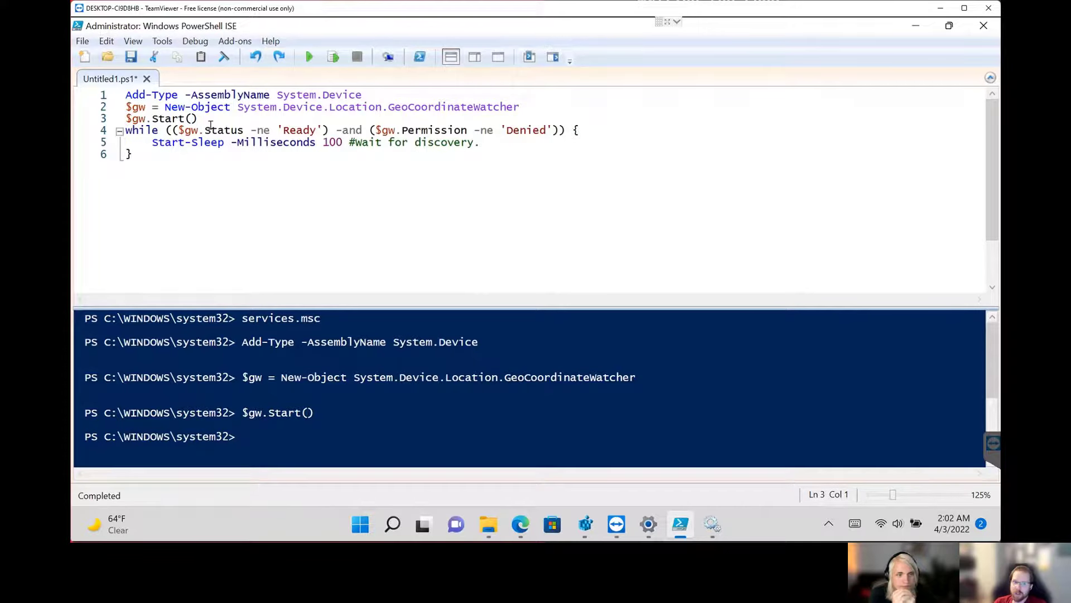
{"action": "key", "text": "shift+Right"}
{"action": "key", "text": "shift+Right"}
{"action": "key", "text": "shift+Right"}
{"action": "key", "text": "ctrl+c"}
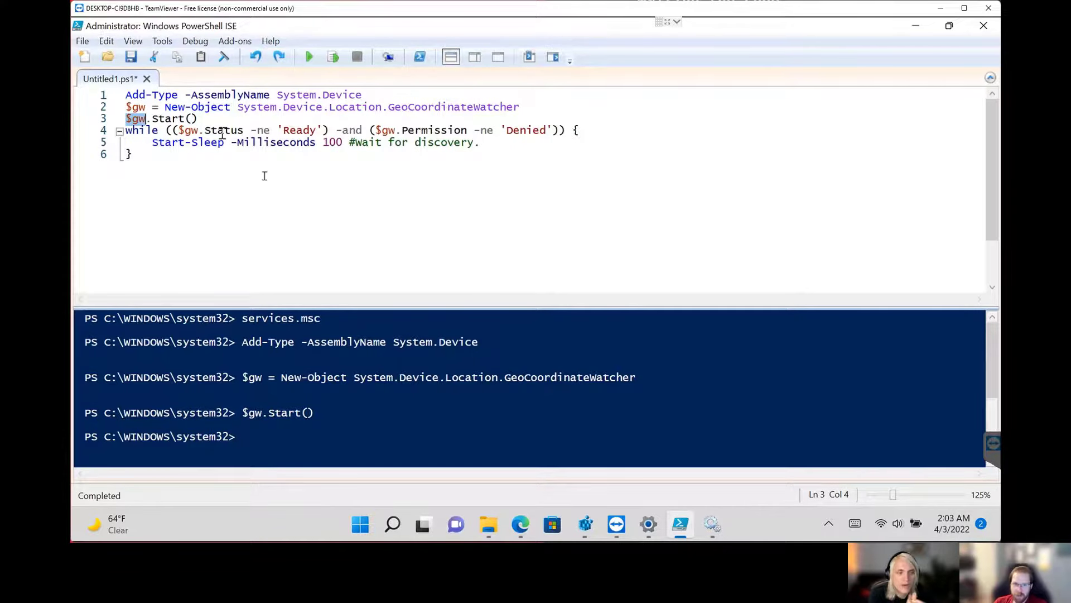
{"action": "left_click", "coordinate": [496, 439]}
{"action": "key", "text": "ctrl+v"}
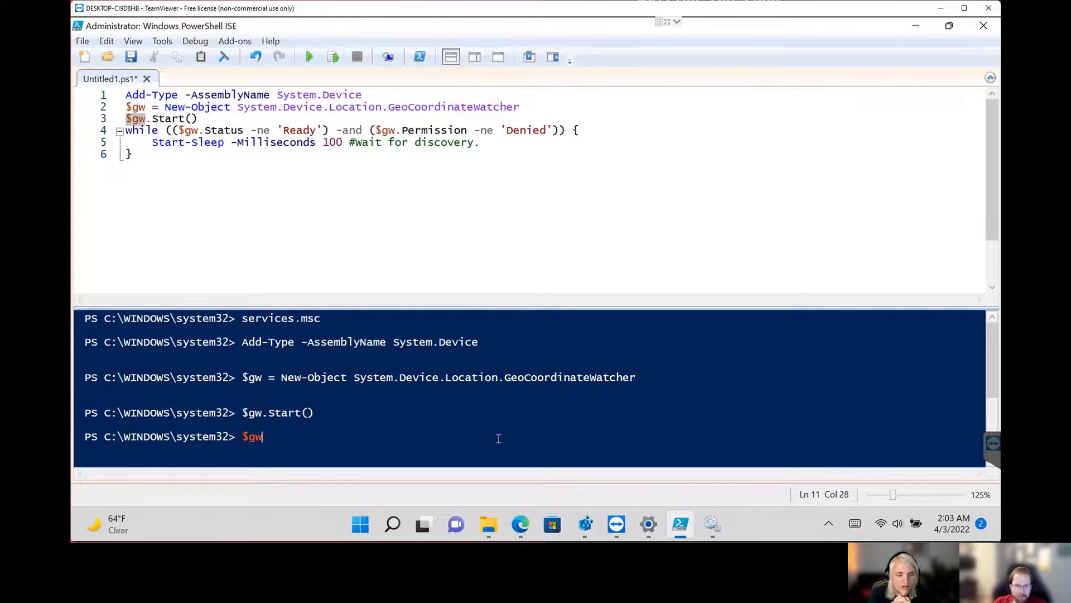
{"action": "key", "text": "Return"}
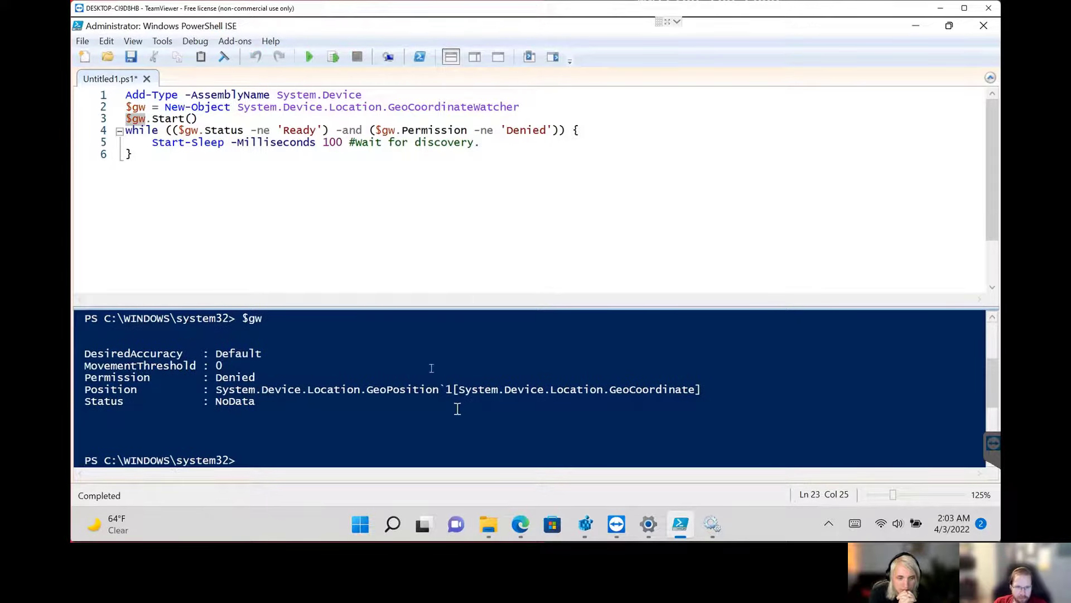
{"action": "left_click_drag", "start_coordinate": [396, 308], "coordinate": [399, 218]}
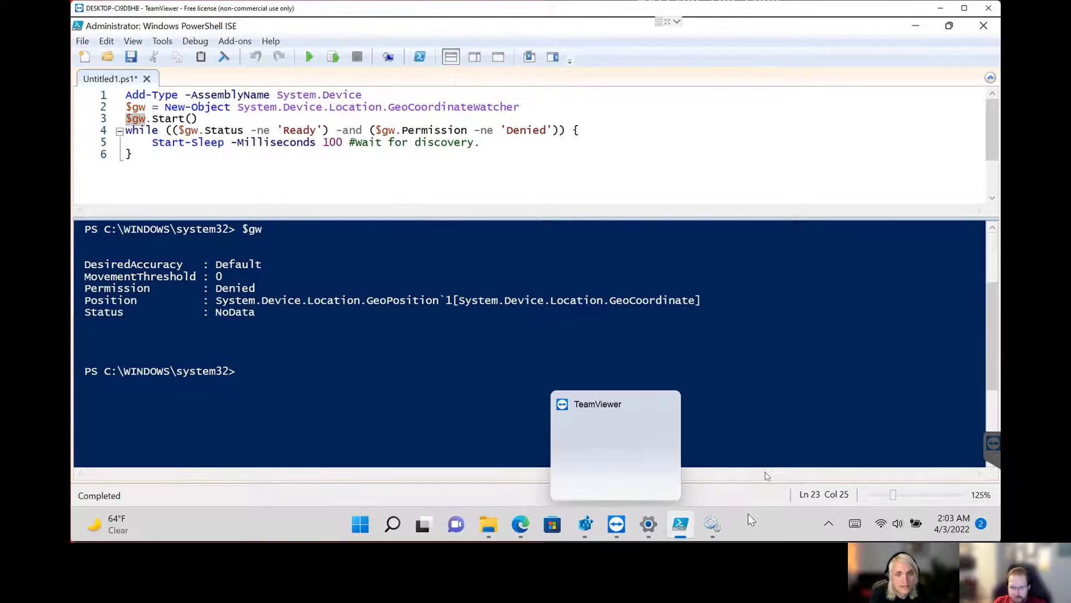
Switch to Registry Editor and set SensorPermissionState under the Sensor\Overrides key to 1.
{"action": "left_click", "coordinate": [771, 520]}
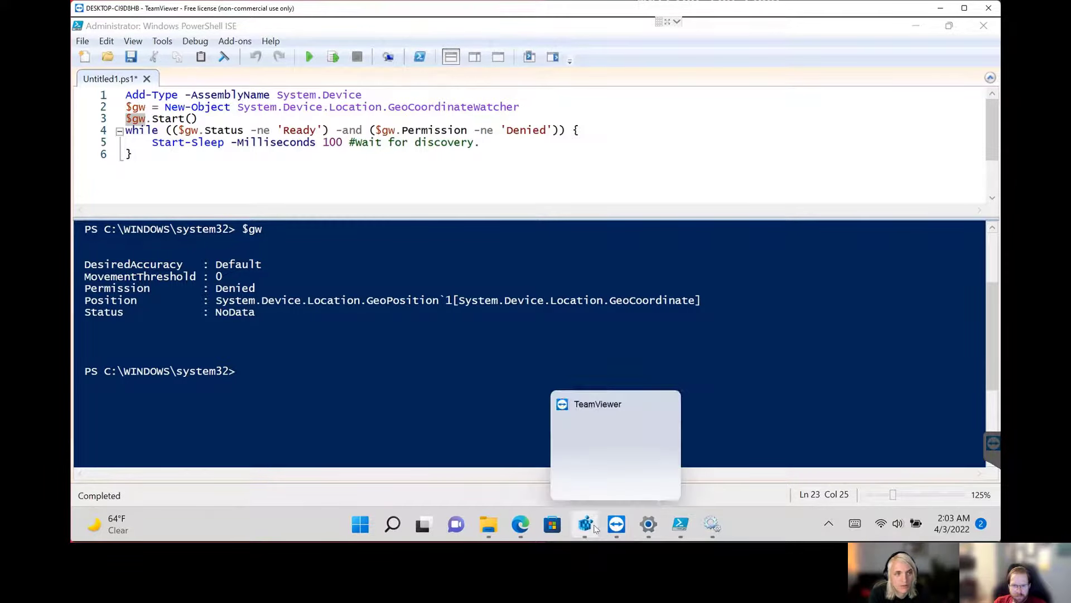
{"action": "left_click", "coordinate": [593, 528]}
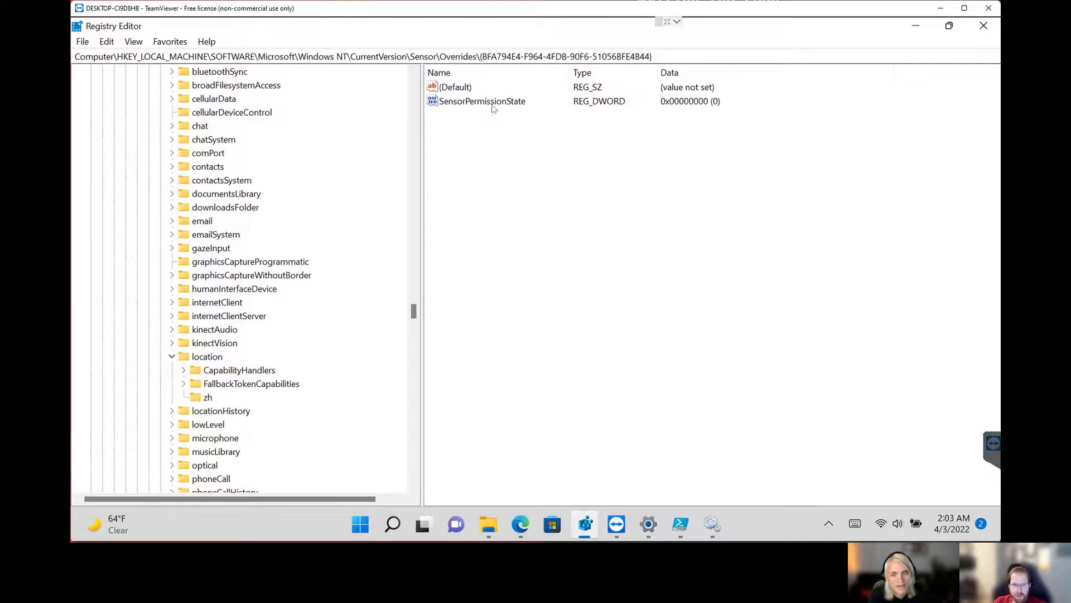
{"action": "left_click", "coordinate": [475, 103]}
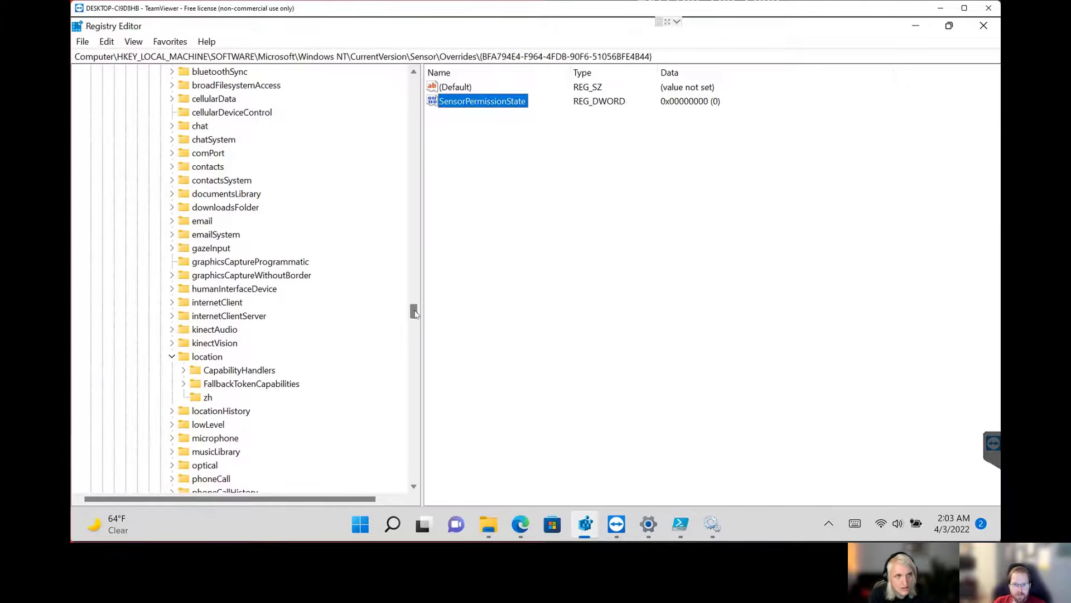
{"action": "scroll", "coordinate": [414, 313], "scroll_direction": "down", "scroll_amount": 1}
{"action": "left_click", "coordinate": [491, 204]}
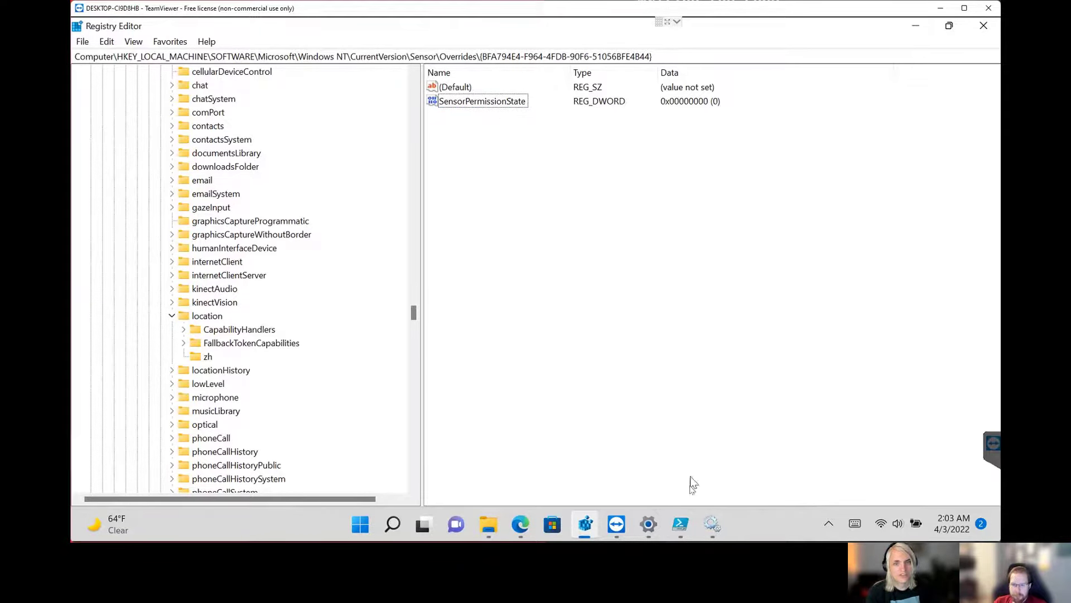
{"action": "left_click", "coordinate": [690, 531]}
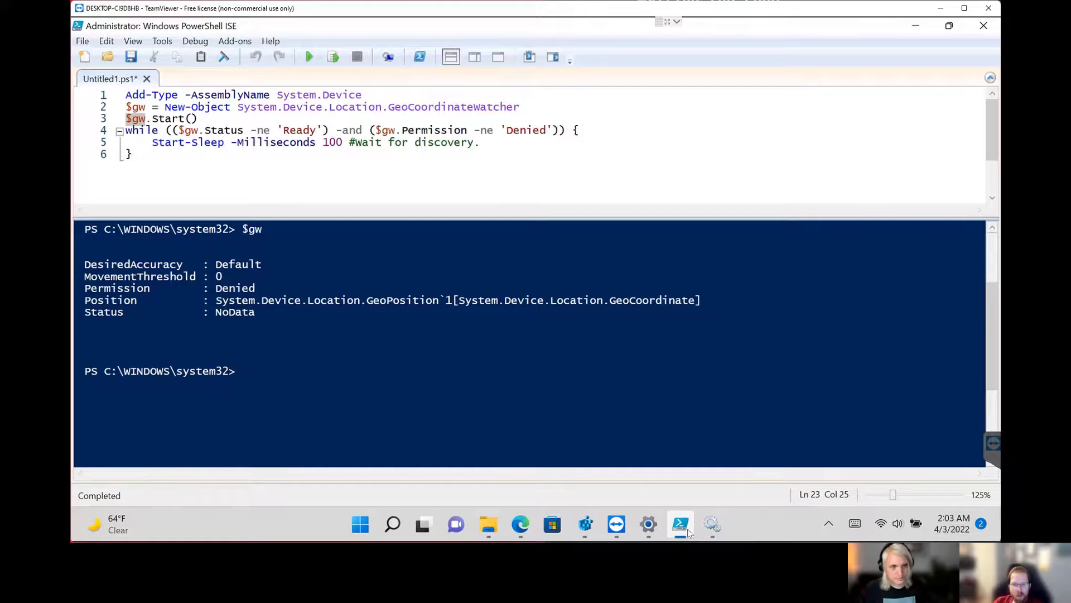
{"action": "left_click", "coordinate": [689, 531]}
{"action": "double_click", "coordinate": [505, 103]}
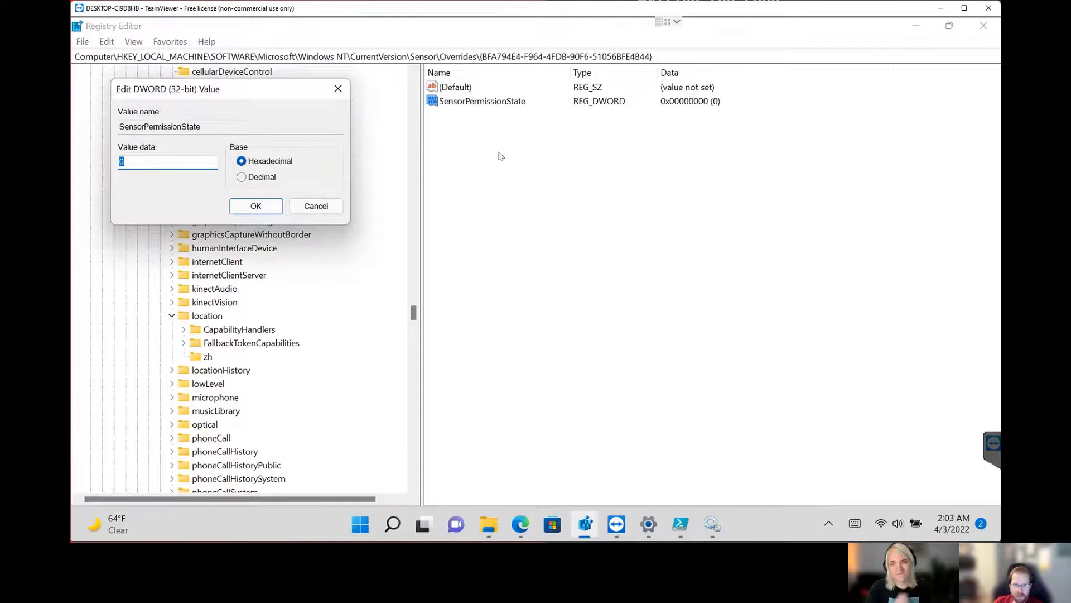
{"action": "key", "text": "Return"}
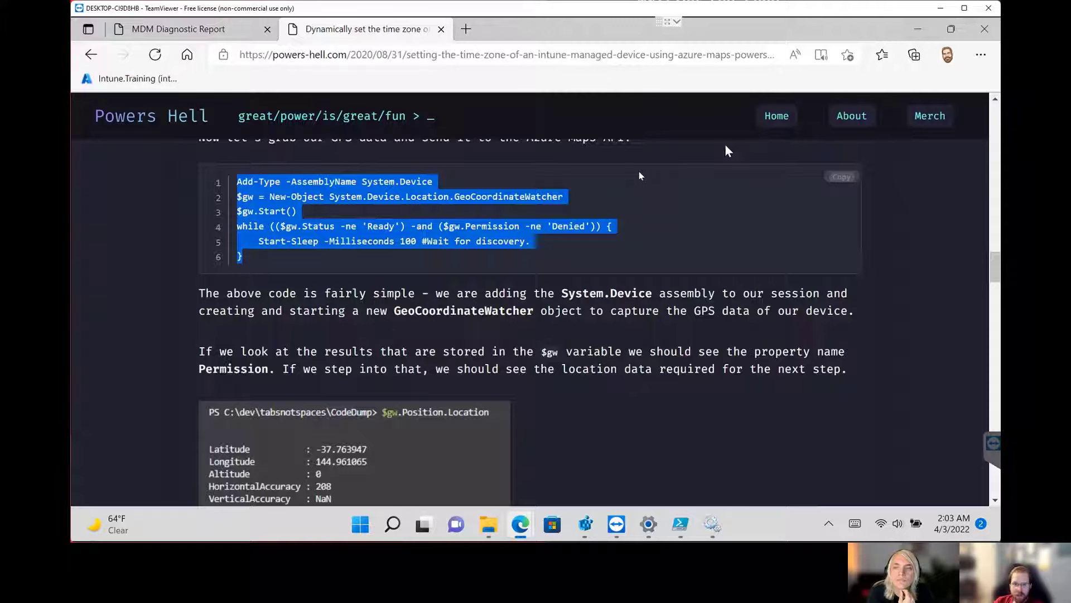
Minimize Registry Editor and the browser, return to PowerShell ISE, and rerun only lines 2 and 3 to recreate and start $gw.
{"action": "left_click", "coordinate": [915, 25]}
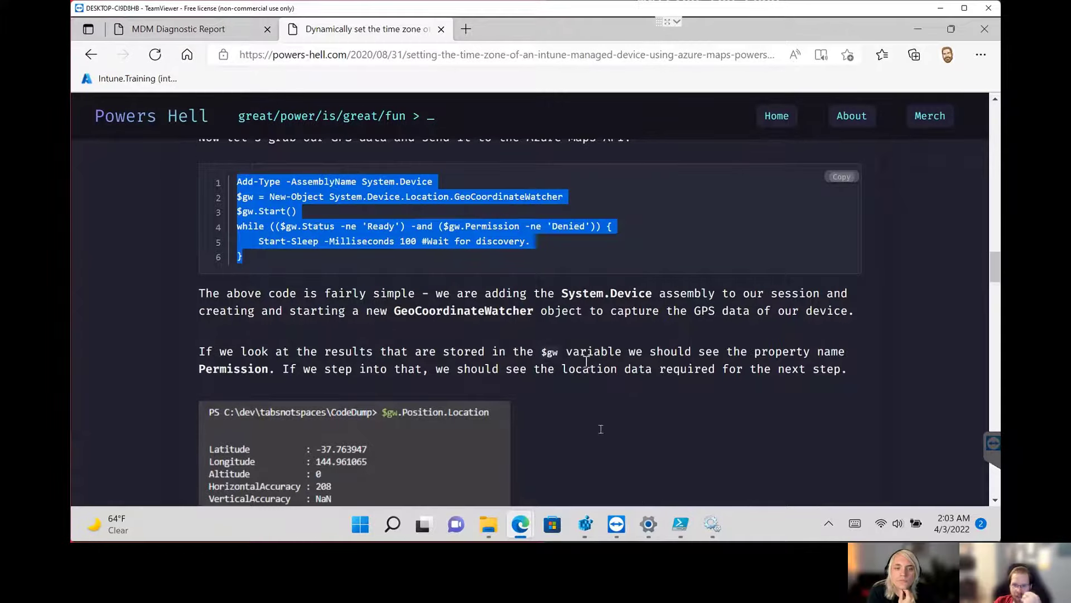
{"action": "left_click", "coordinate": [917, 29]}
{"action": "left_click", "coordinate": [680, 524]}
{"action": "left_click", "coordinate": [524, 175]}
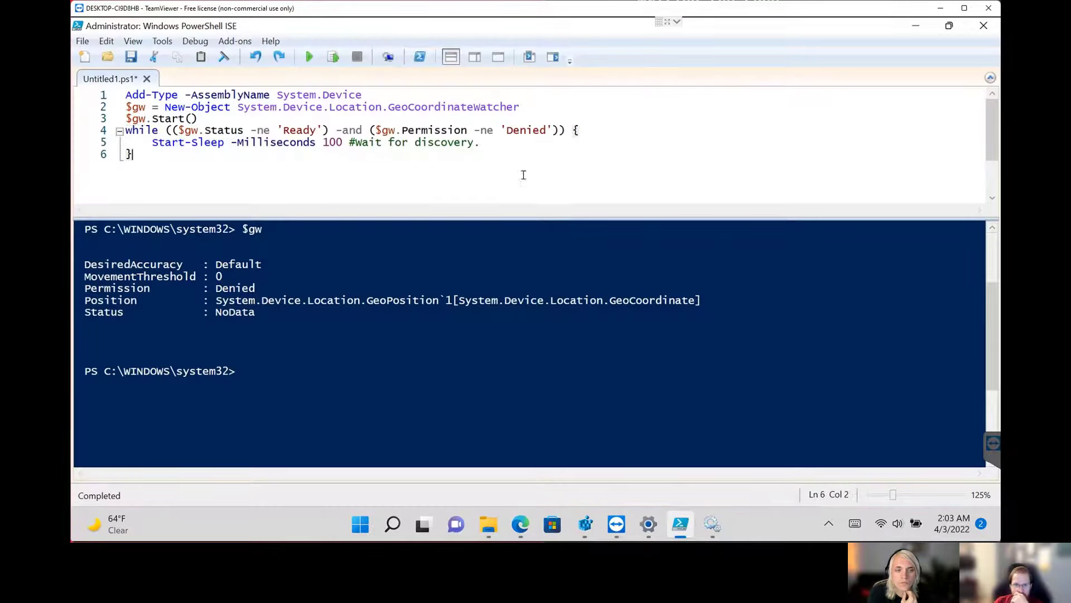
{"action": "left_click", "coordinate": [268, 375]}
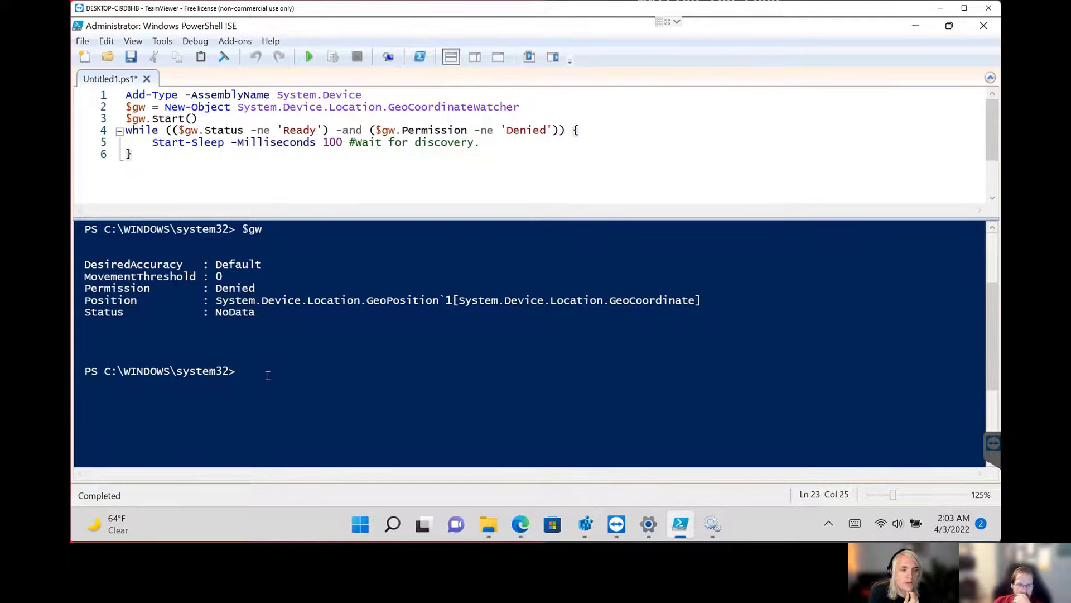
{"action": "left_click_drag", "start_coordinate": [199, 119], "coordinate": [116, 112]}
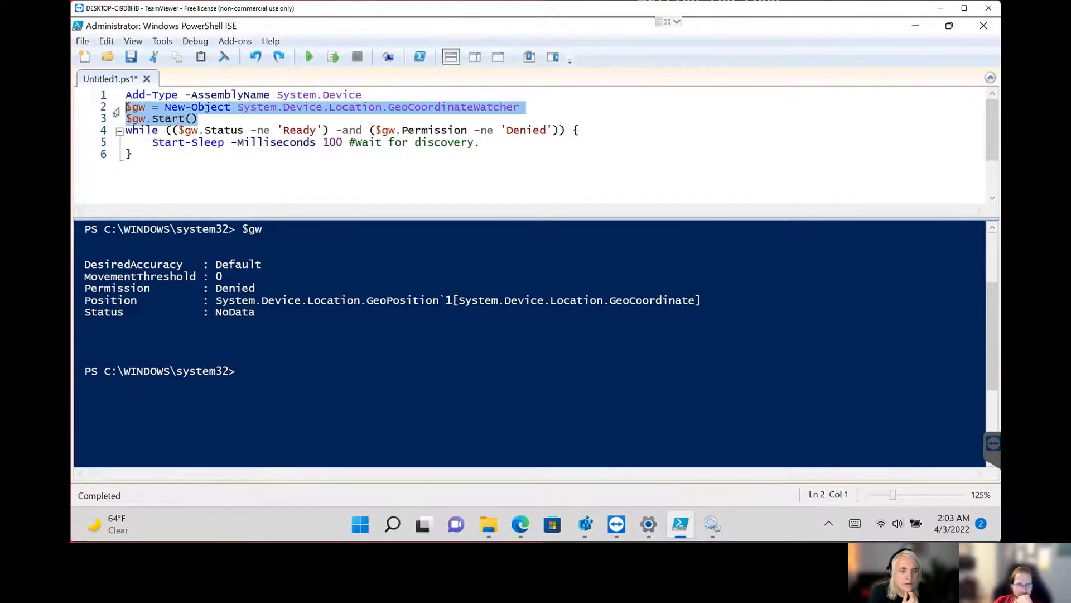
{"action": "right_click", "coordinate": [143, 106]}
{"action": "left_click", "coordinate": [195, 206]}
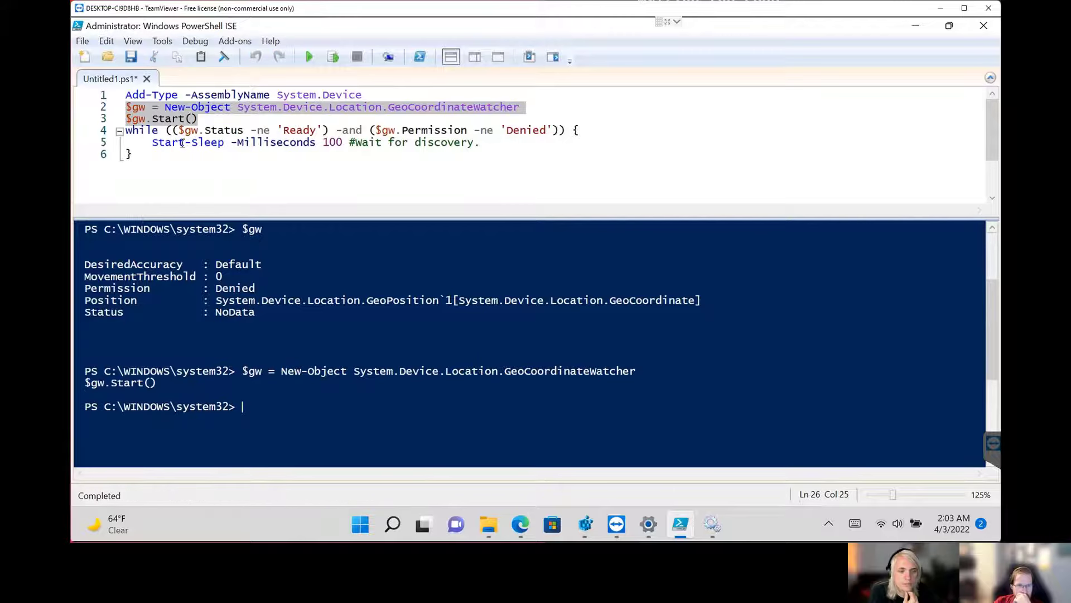
Add a new line containing $gw below $gw.Start() in the script and run only that line.
{"action": "left_click", "coordinate": [182, 143]}
{"action": "double_click", "coordinate": [150, 120]}
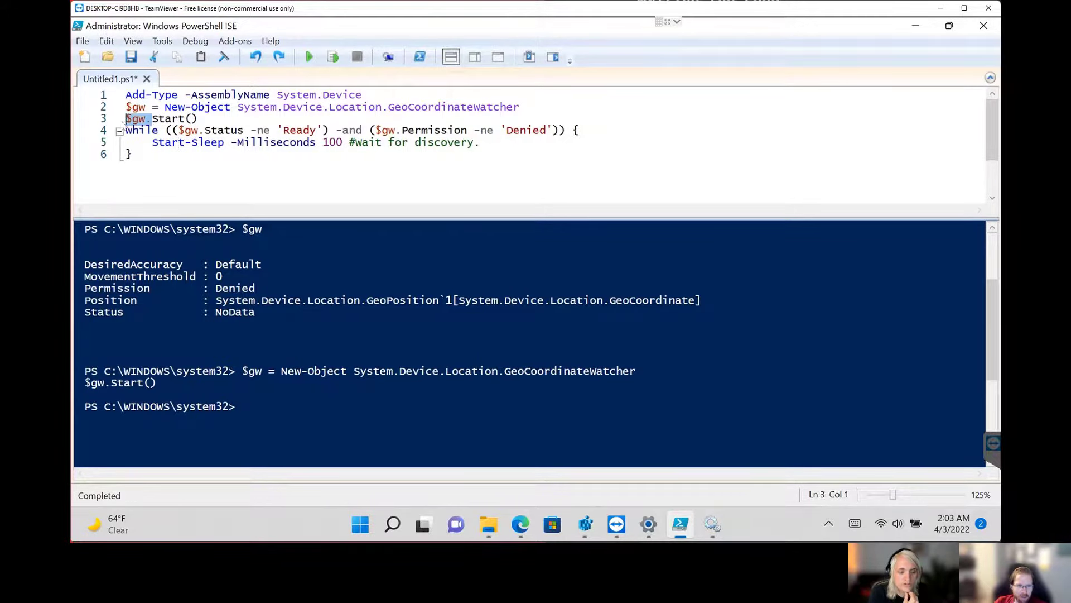
{"action": "left_click", "coordinate": [213, 119]}
{"action": "key", "text": "Return"}
{"action": "key", "text": "ctrl+v"}
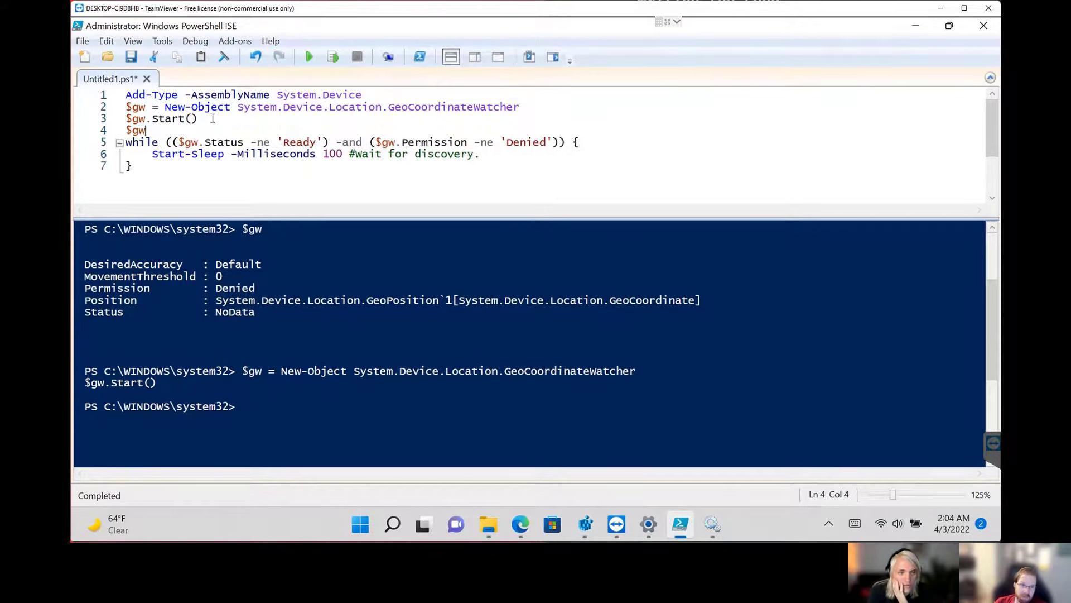
{"action": "key", "text": "shift+Home"}
{"action": "key", "text": "F8"}
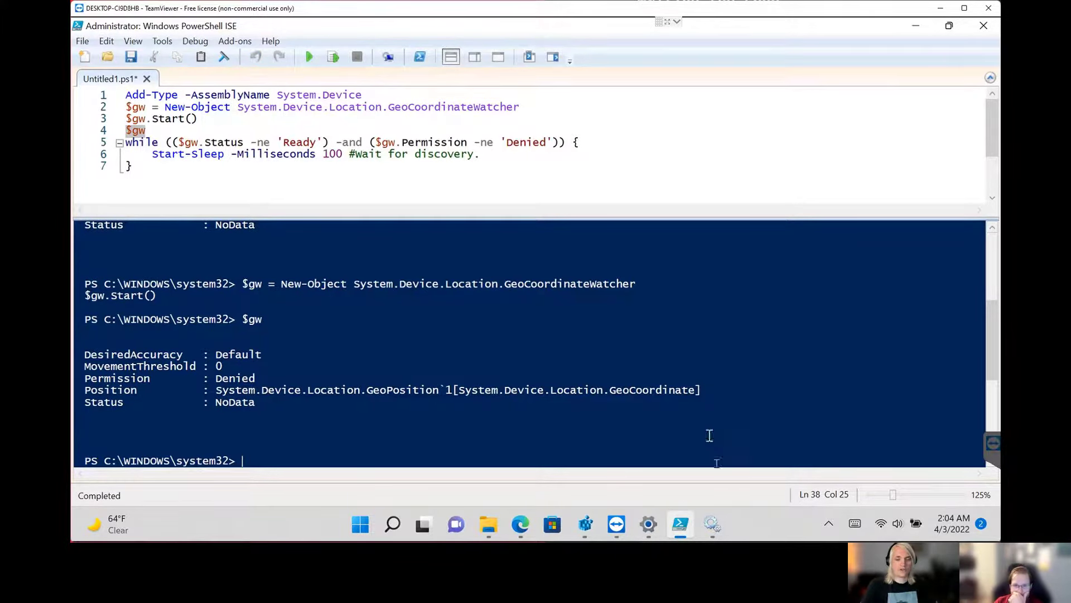
Switch to Registry Editor, set SensorPermissionState to 0, and minimize it to return to PowerShell ISE.
{"action": "left_click", "coordinate": [714, 525]}
{"action": "left_click", "coordinate": [714, 525]}
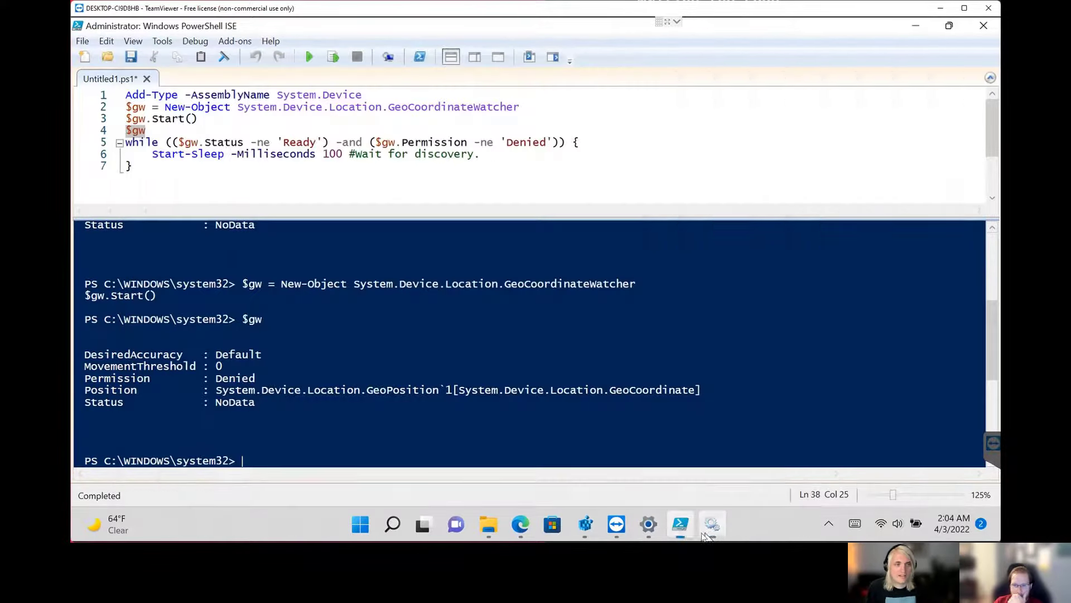
{"action": "left_click", "coordinate": [585, 524]}
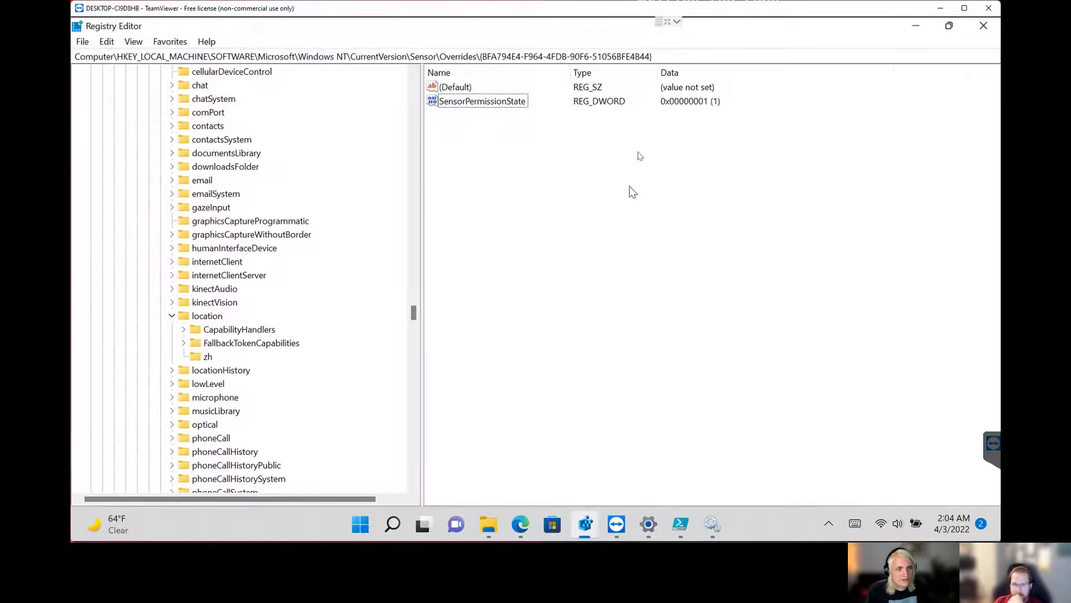
{"action": "double_click", "coordinate": [509, 102]}
{"action": "key", "text": "Return"}
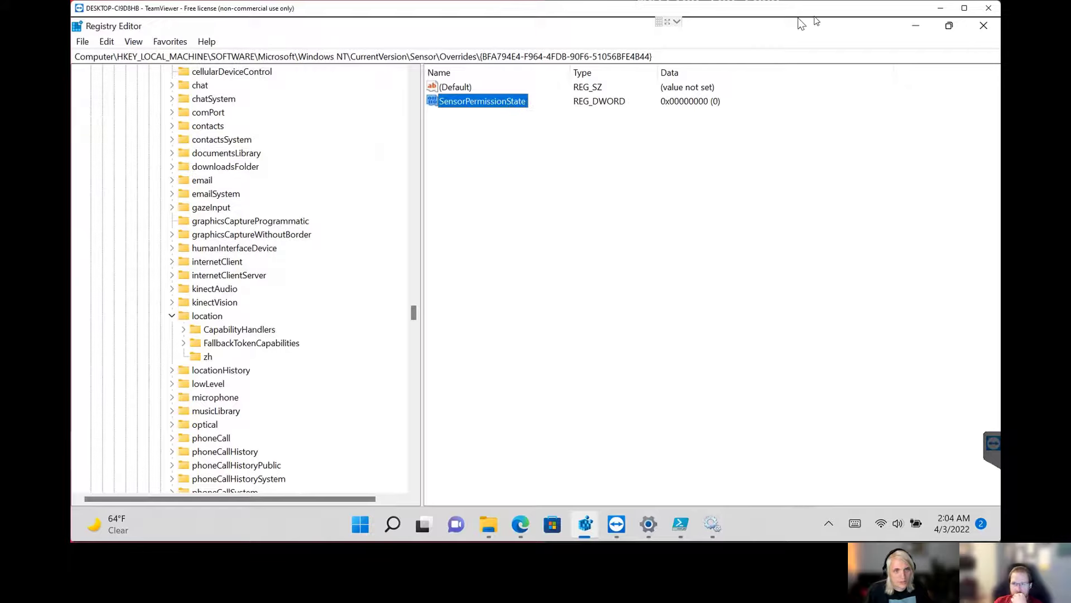
{"action": "left_click", "coordinate": [915, 26]}
Highlight the $gw.Status -ne 'Ready' condition in the while loop to compare it with the $gw output.
{"action": "left_click", "coordinate": [502, 168]}
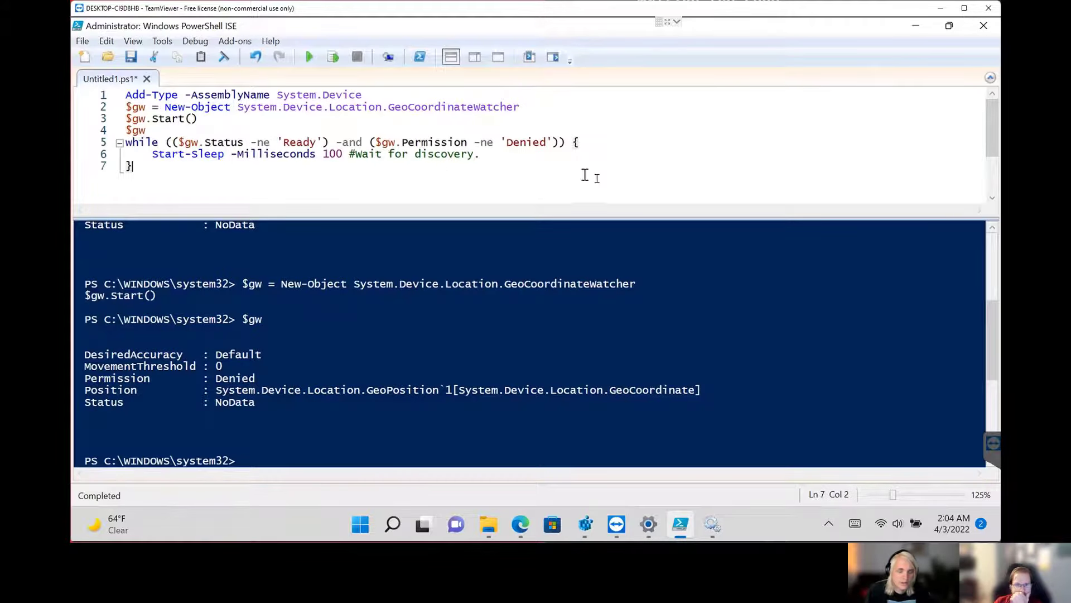
{"action": "key", "text": "Up"}
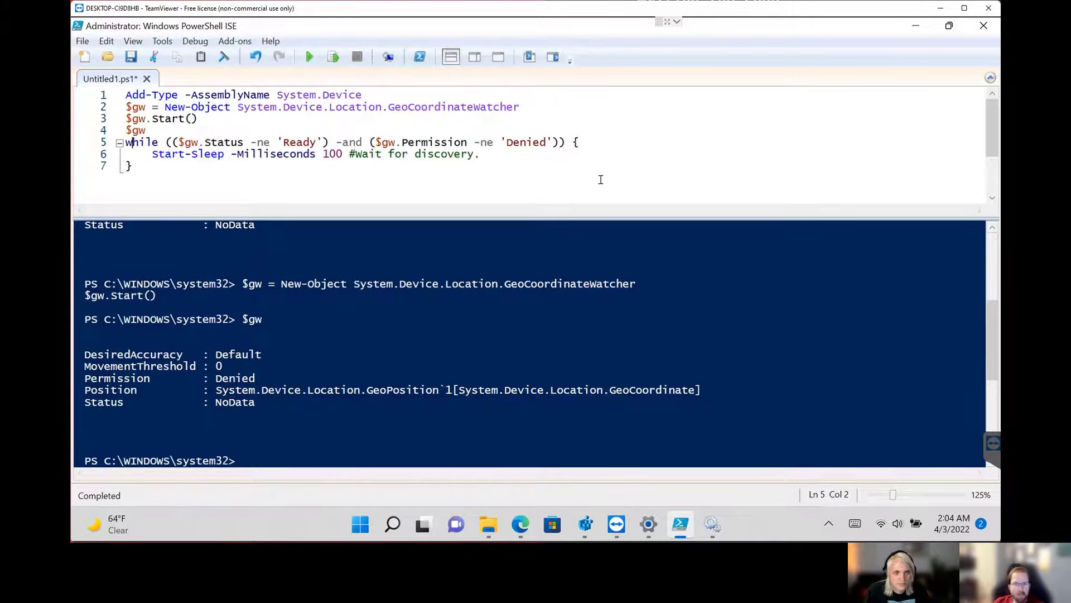
{"action": "key", "text": "Right"}
{"action": "key", "text": "Right"}
{"action": "key", "text": "shift+Right"}
{"action": "key", "text": "shift+Right"}
{"action": "key", "text": "shift+Right"}
{"action": "key", "text": "shift+Right"}
{"action": "key", "text": "shift+Right"}
{"action": "key", "text": "shift+Right"}
{"action": "key", "text": "shift+Right"}
{"action": "key", "text": "shift+Right"}
{"action": "key", "text": "shift+Right"}
{"action": "key", "text": "shift+Right"}
{"action": "key", "text": "shift+Right"}
{"action": "key", "text": "shift+Right"}
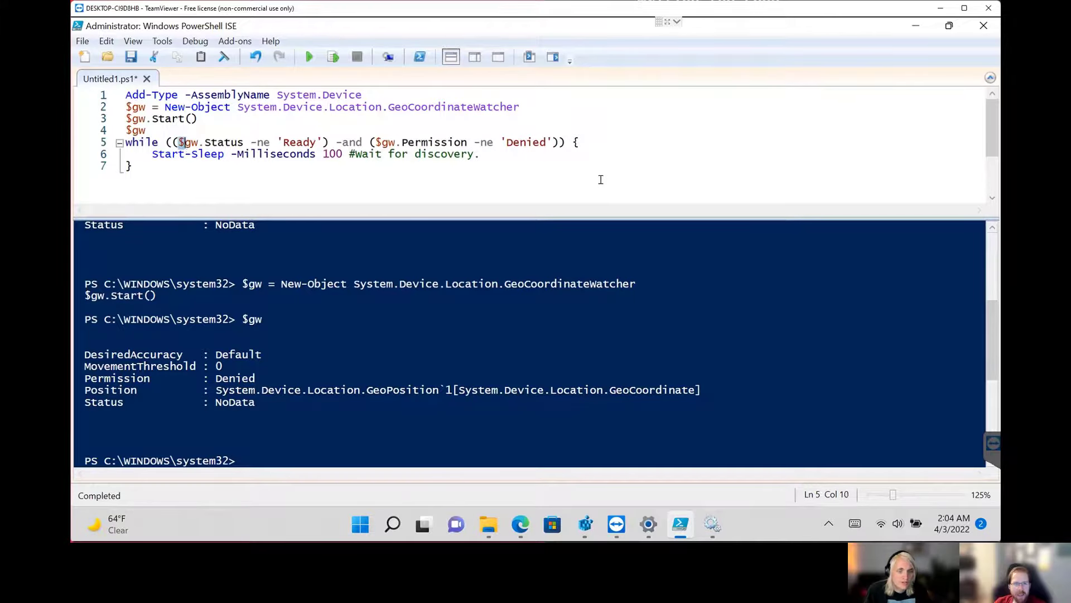
{"action": "key", "text": "shift+Right"}
{"action": "key", "text": "shift+Right"}
{"action": "key", "text": "shift+Right"}
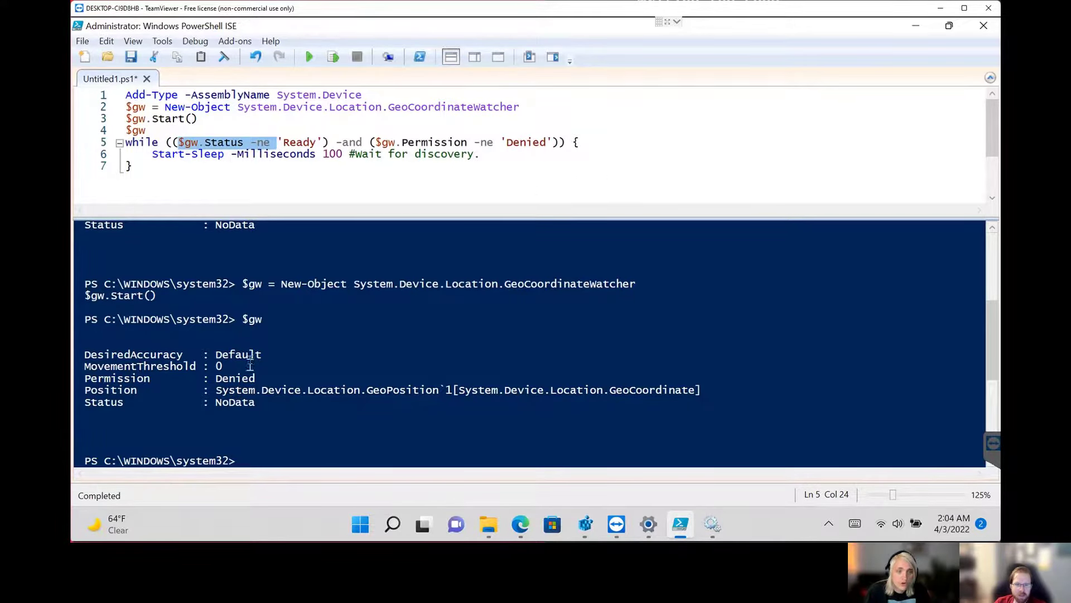
{"action": "key", "text": "shift+Right"}
{"action": "key", "text": "shift+Right"}
{"action": "key", "text": "shift+Right"}
{"action": "key", "text": "shift+Right"}
{"action": "key", "text": "shift+Right"}
{"action": "key", "text": "shift+Right"}
{"action": "key", "text": "shift+Right"}
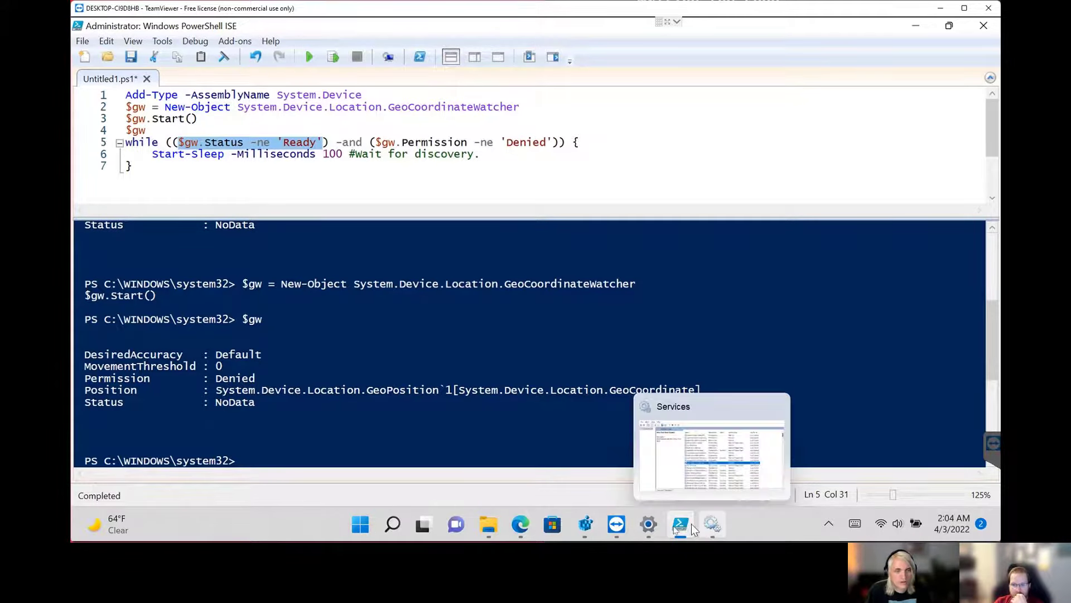
Switch to the Location page in Settings and turn on Location services.
{"action": "left_click", "coordinate": [649, 525]}
{"action": "left_click", "coordinate": [956, 174]}
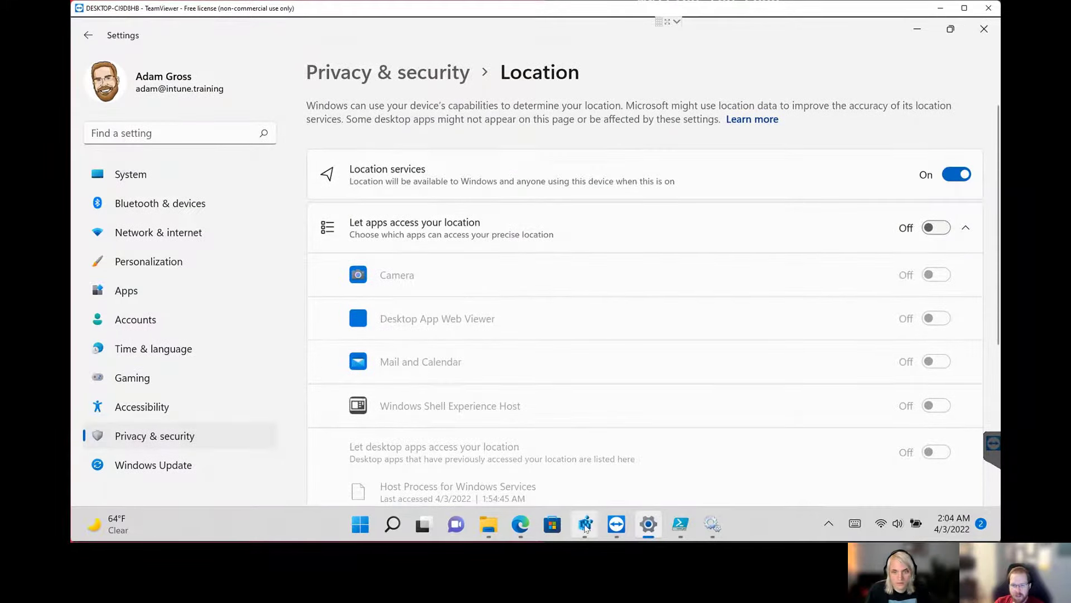
Switch to Registry Editor, check SensorPermissionState in the Sensor\Overrides GUID key with the reenabled Location services, and minimize the editor.
{"action": "left_click", "coordinate": [584, 525]}
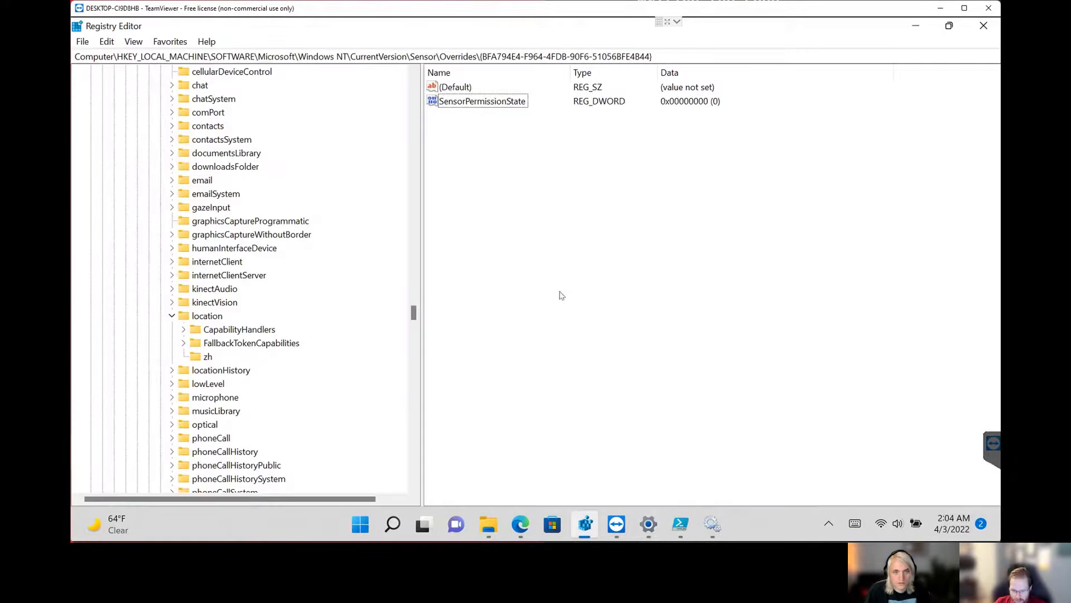
{"action": "scroll", "coordinate": [348, 430], "scroll_direction": "down", "scroll_amount": 2}
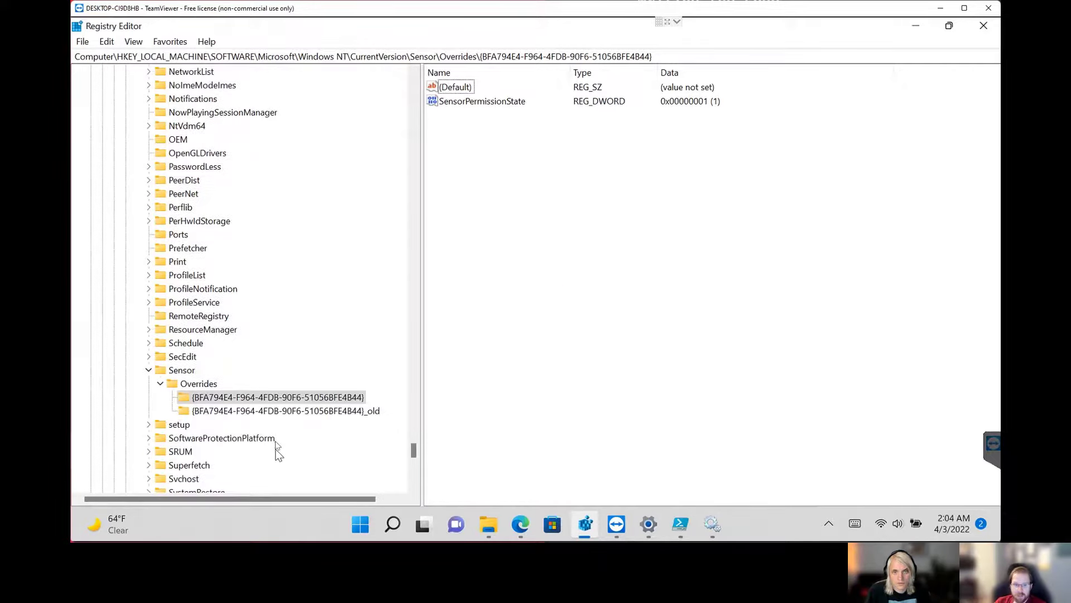
{"action": "left_click", "coordinate": [478, 103]}
{"action": "left_click", "coordinate": [574, 196]}
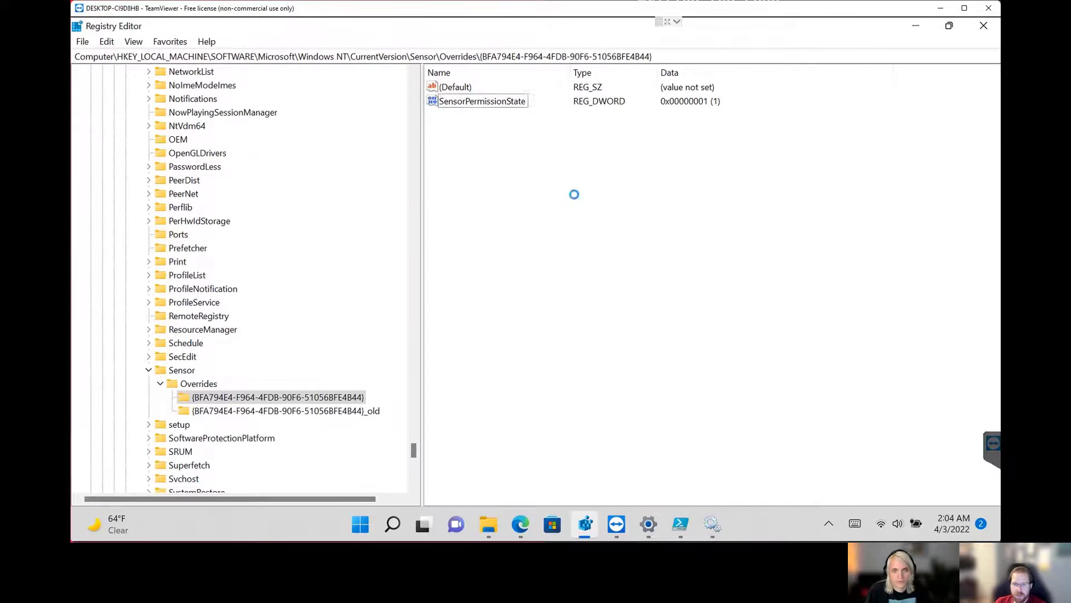
{"action": "left_click", "coordinate": [505, 102]}
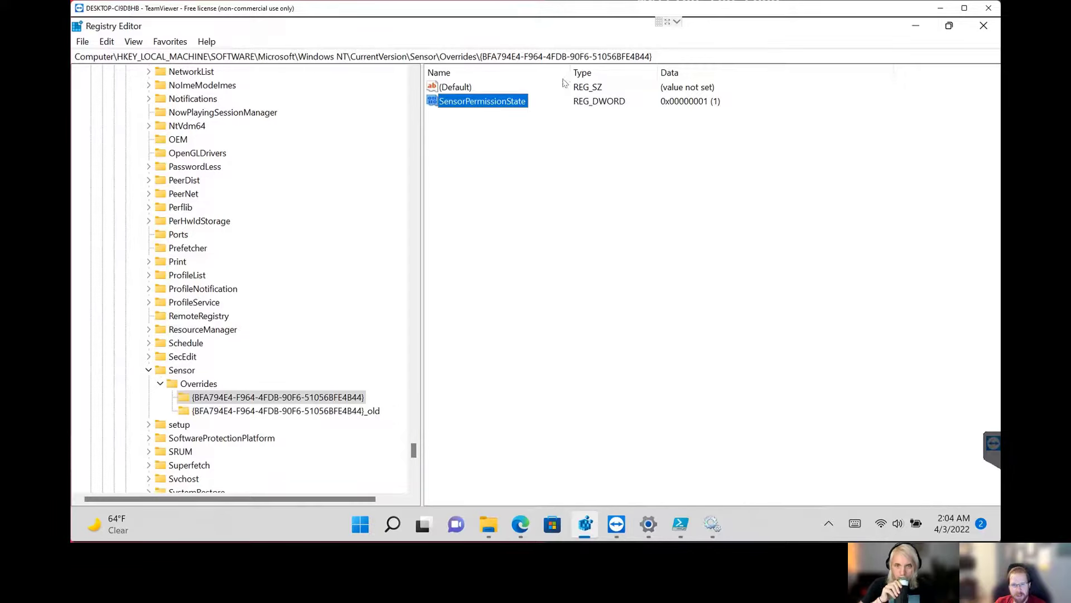
{"action": "left_click_drag", "start_coordinate": [569, 71], "coordinate": [556, 72]}
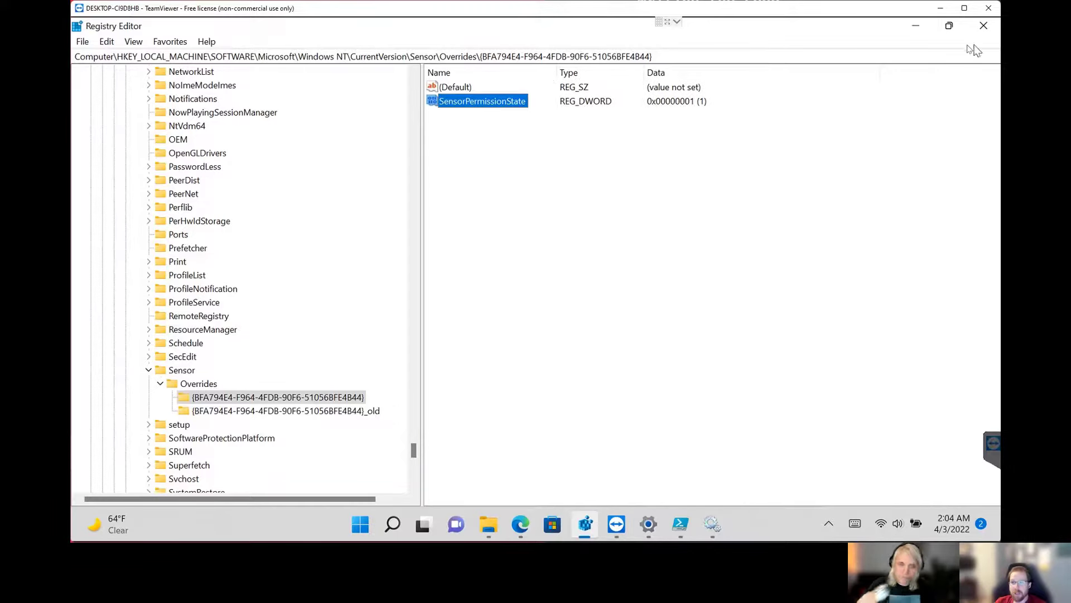
{"action": "left_click", "coordinate": [915, 25]}
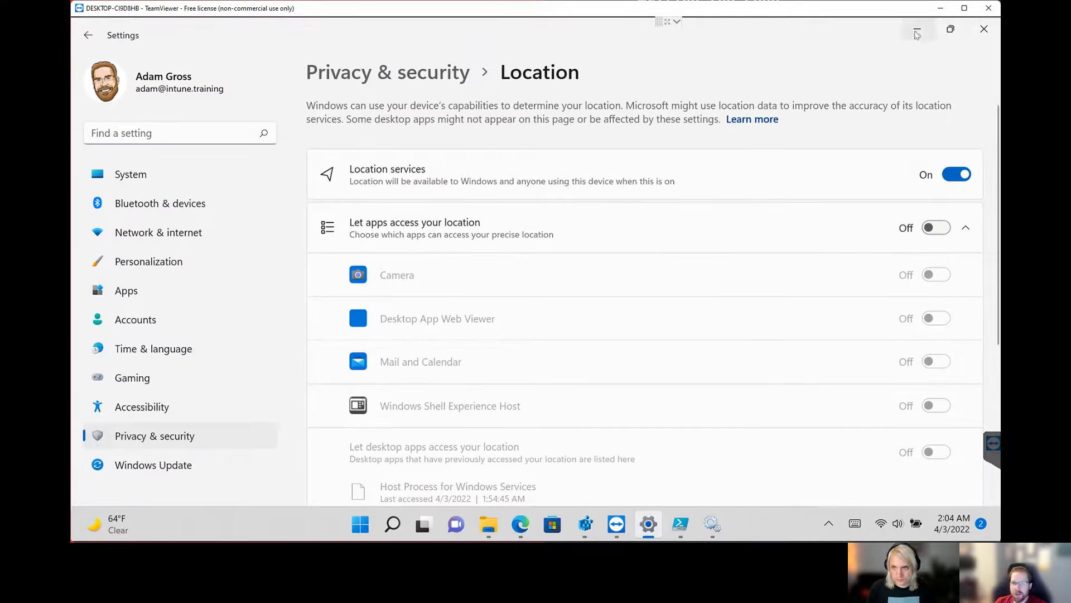
Return to Registry Editor and open the HKLM CapabilityAccessManager\ConsentStore\location key to inspect its Value entry.
{"action": "left_click", "coordinate": [591, 526]}
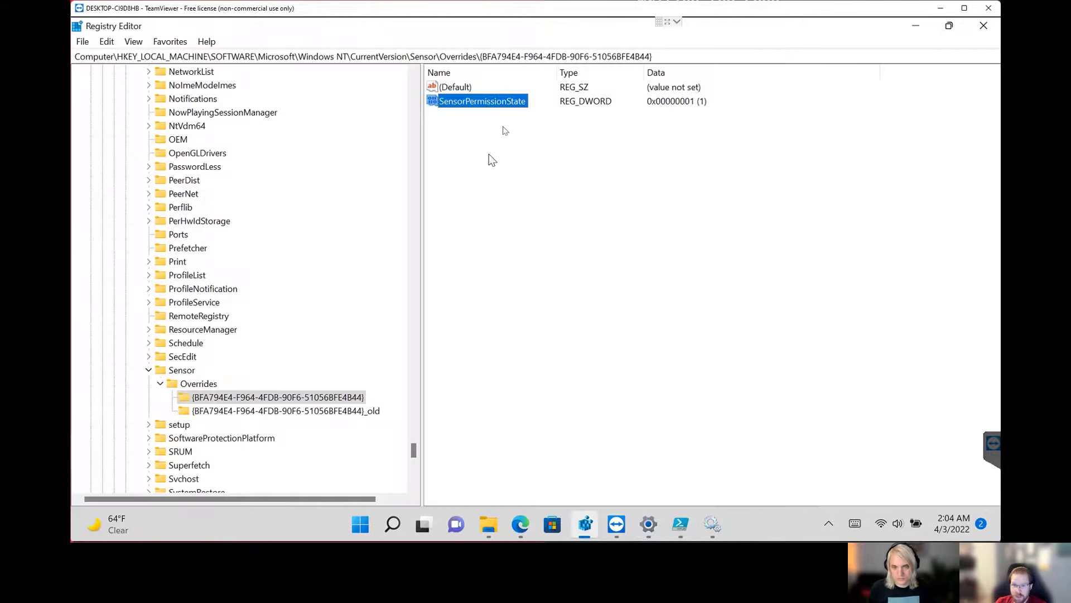
{"action": "scroll", "coordinate": [416, 446], "scroll_direction": "up", "scroll_amount": 2}
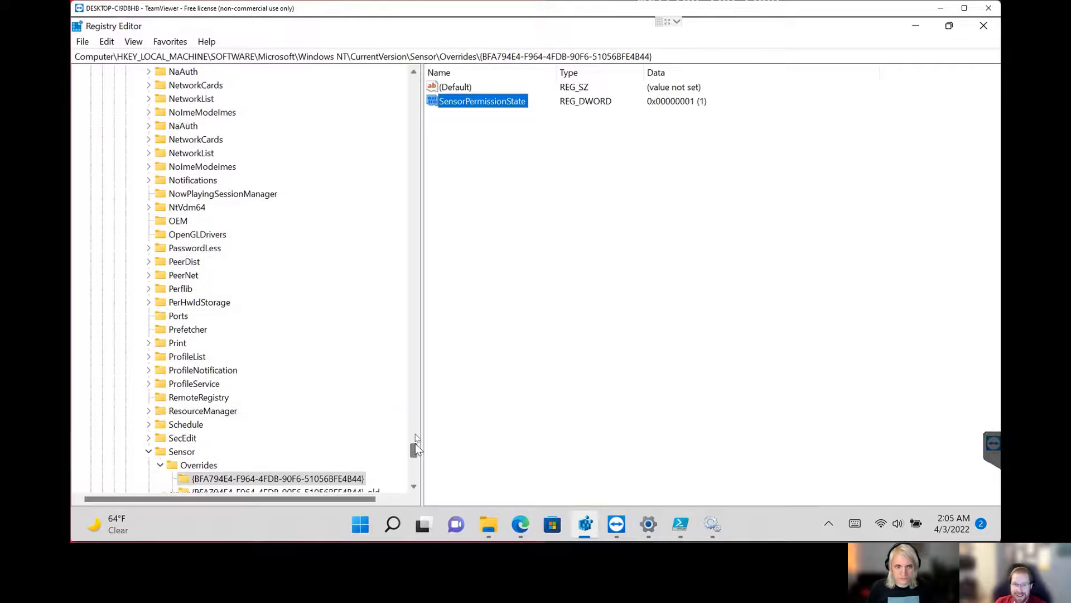
{"action": "left_click_drag", "start_coordinate": [415, 447], "coordinate": [414, 336]}
{"action": "left_click", "coordinate": [212, 343]}
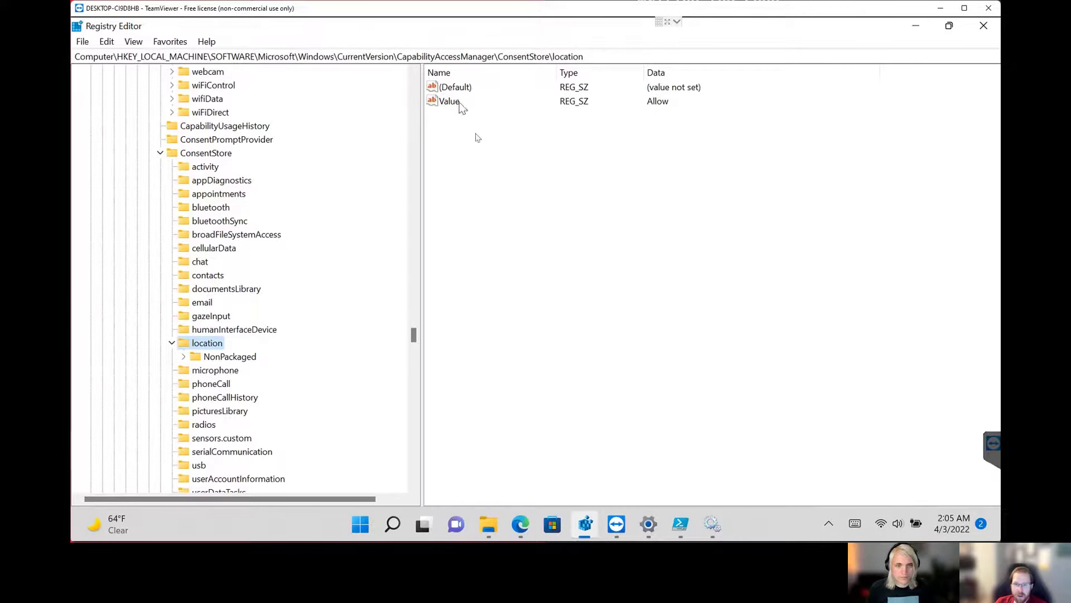
Switch to PowerShell ISE and run only the lines that create the GeoCoordinateWatcher, start it and output $gw.
{"action": "left_click", "coordinate": [687, 533]}
{"action": "left_click_drag", "start_coordinate": [125, 106], "coordinate": [139, 129]}
{"action": "right_click", "coordinate": [139, 129]}
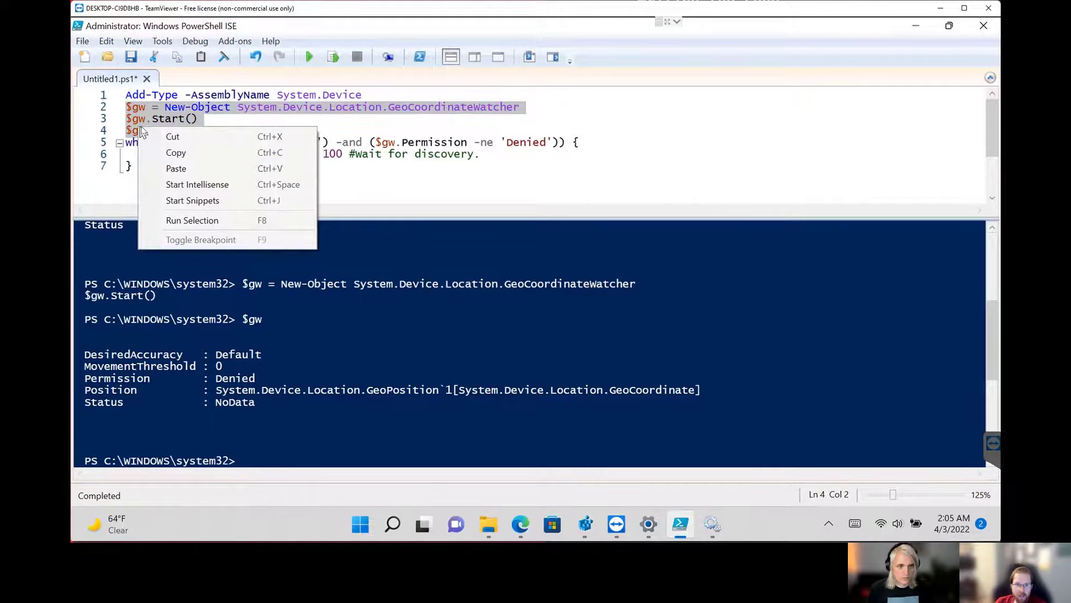
{"action": "left_click", "coordinate": [218, 221]}
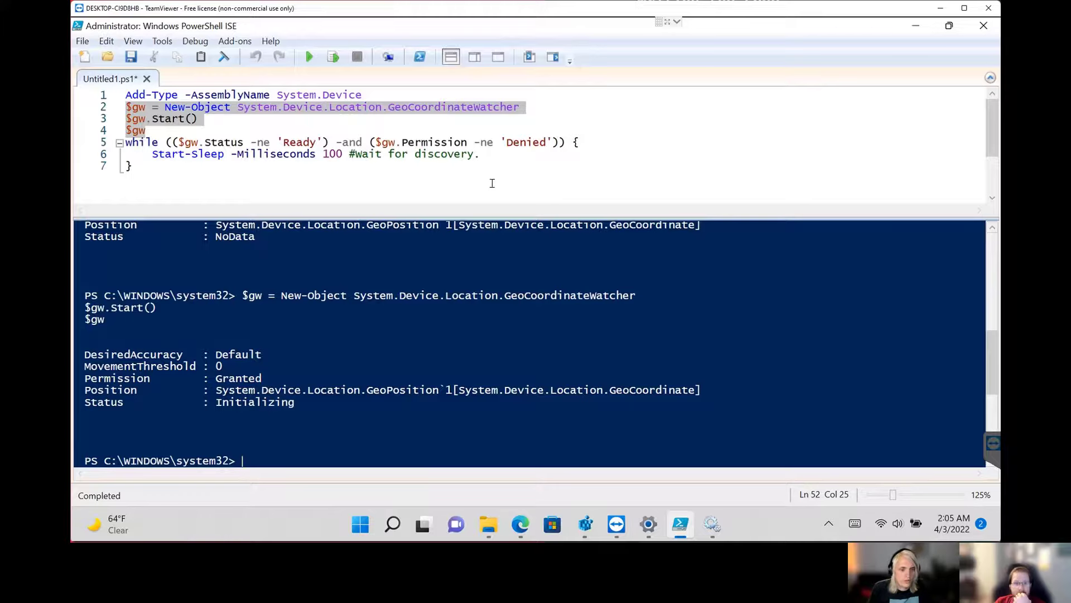
Run only the $gw line to recheck the watcher's permission and status.
{"action": "left_click", "coordinate": [516, 161]}
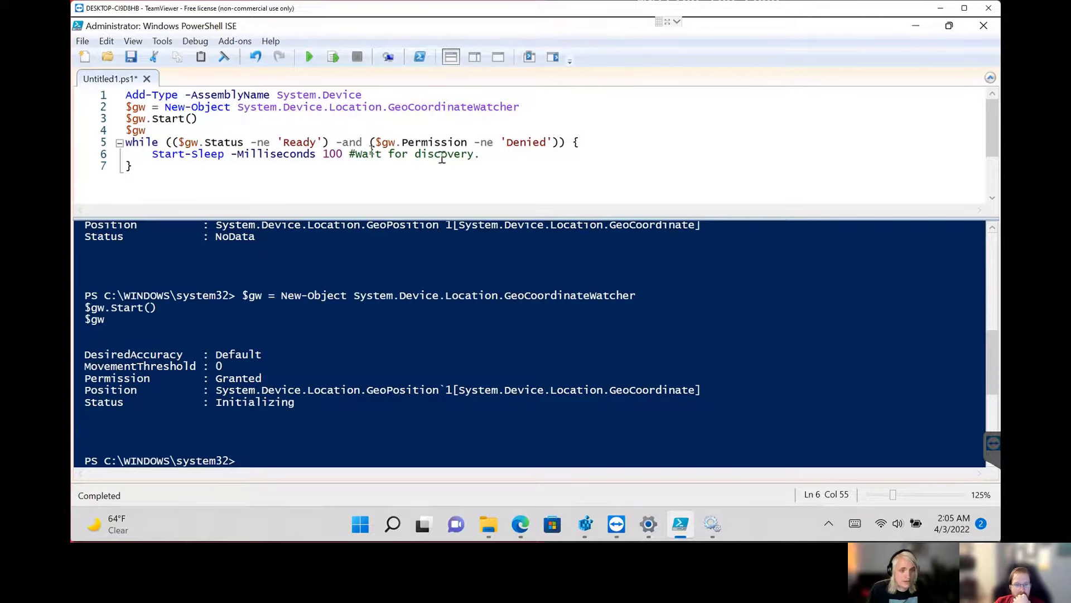
{"action": "left_click", "coordinate": [159, 130]}
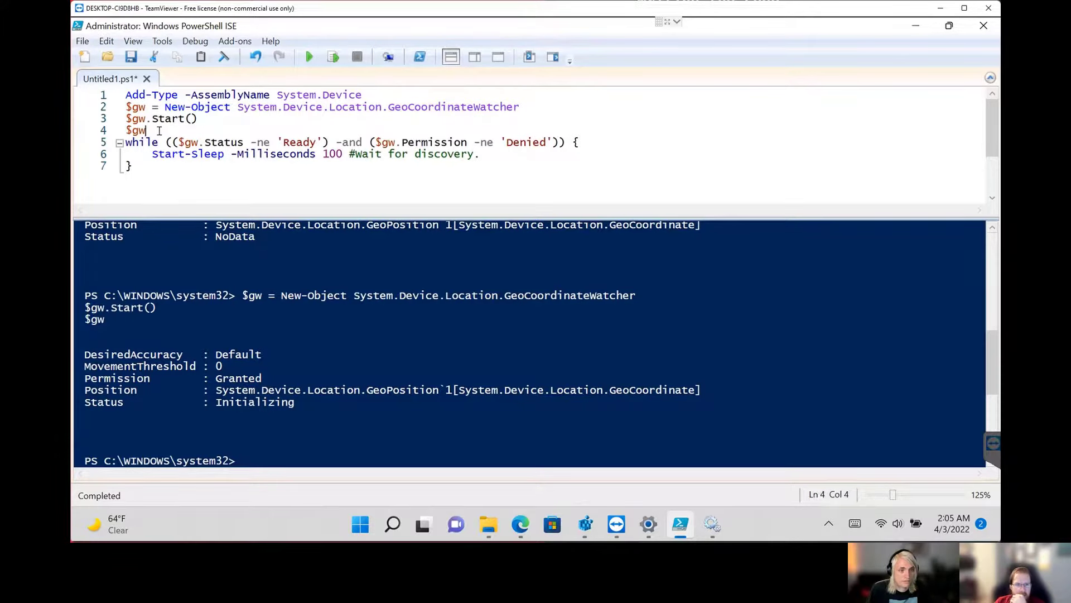
{"action": "left_click_drag", "start_coordinate": [159, 131], "coordinate": [134, 131]}
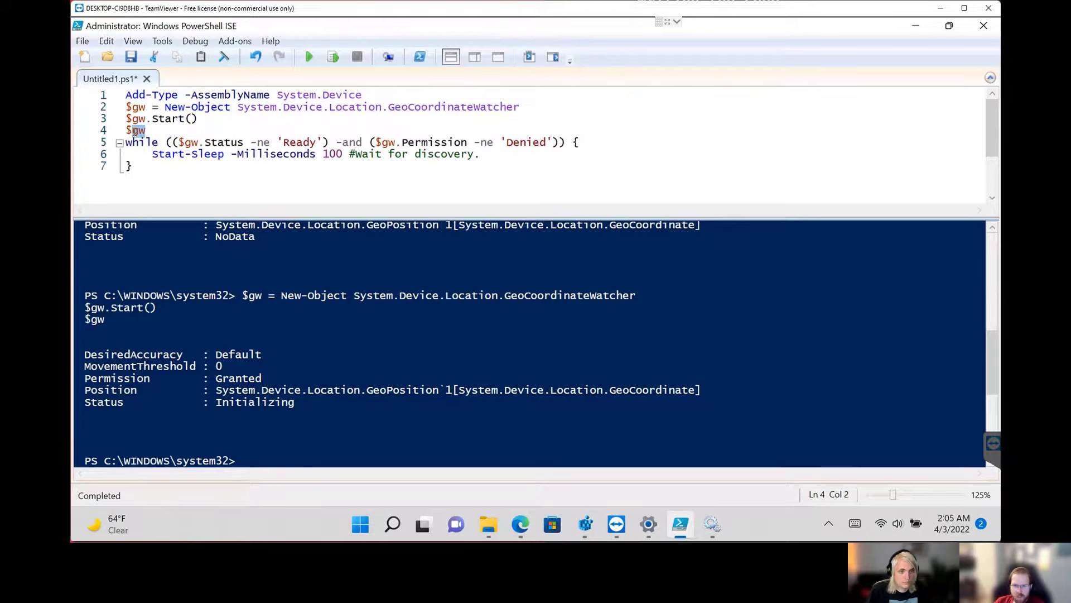
{"action": "left_click", "coordinate": [153, 130]}
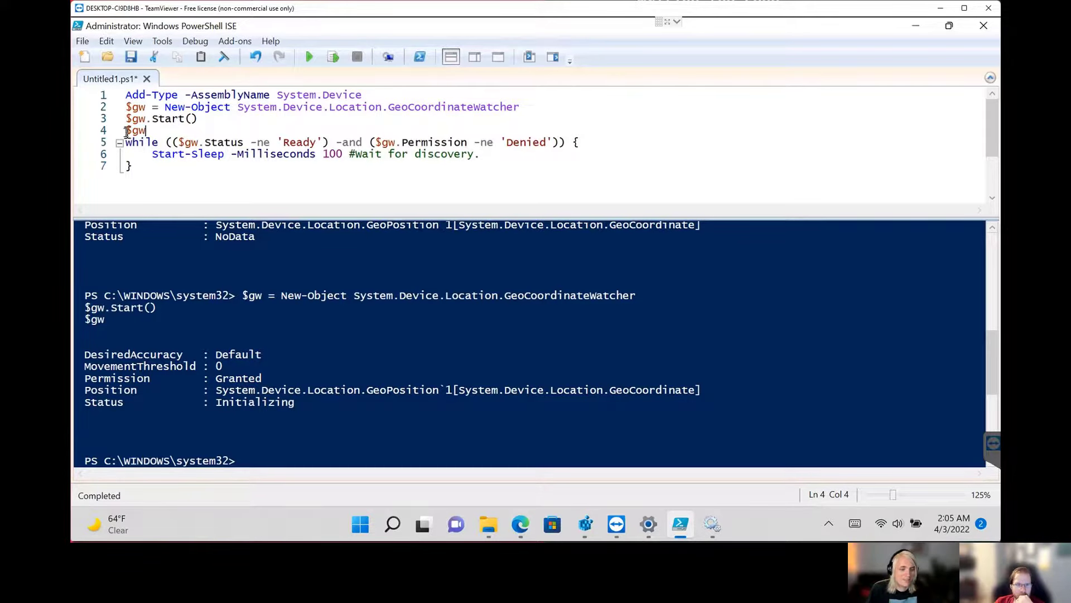
{"action": "left_click_drag", "start_coordinate": [126, 130], "coordinate": [145, 131]}
{"action": "right_click", "coordinate": [142, 131]}
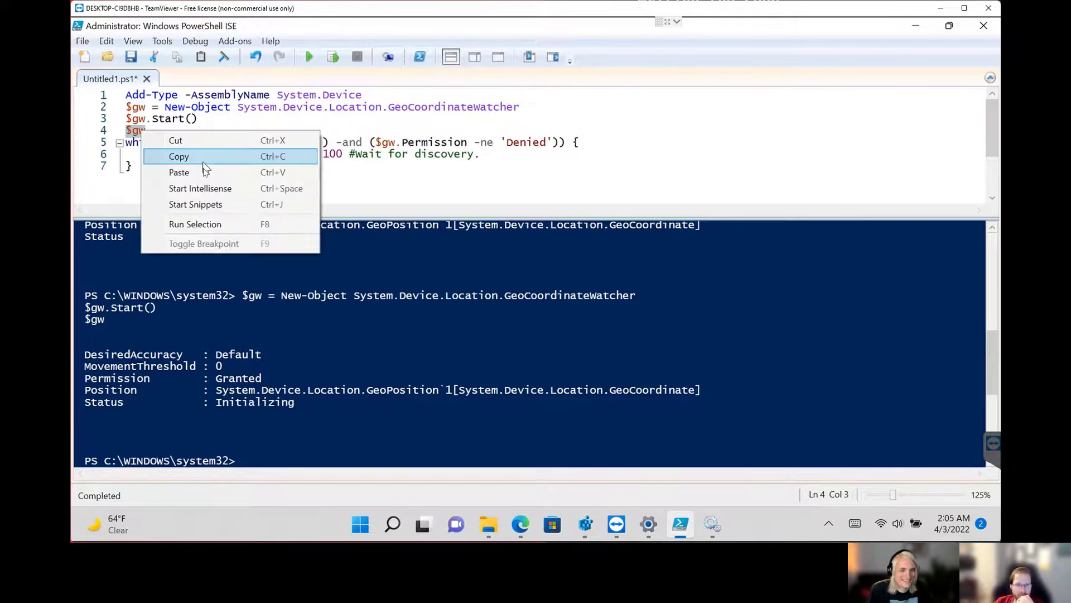
{"action": "left_click", "coordinate": [202, 226]}
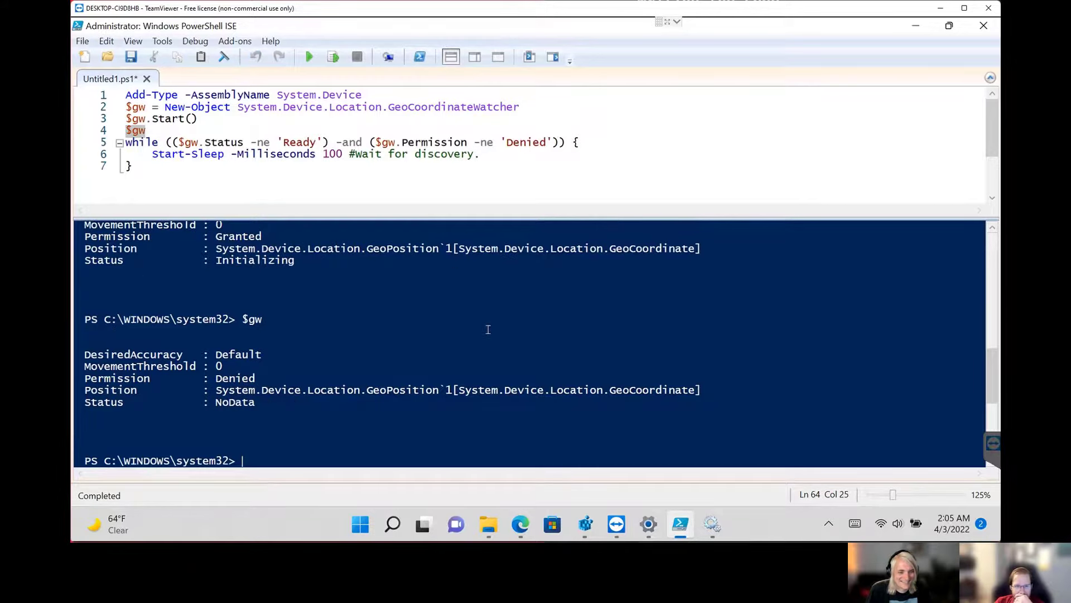
{"action": "left_click", "coordinate": [239, 119]}
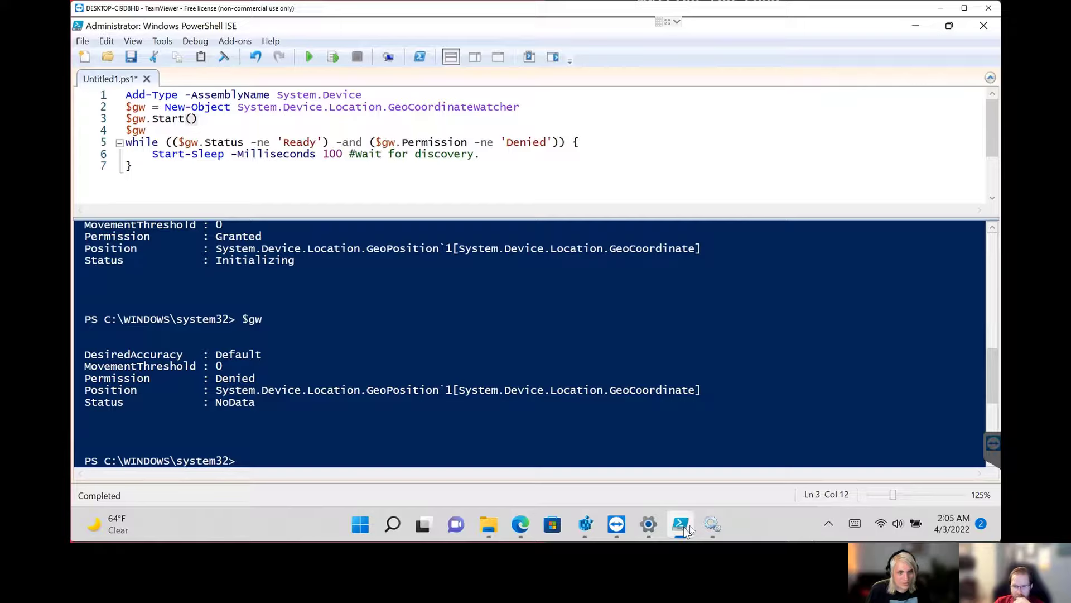
{"action": "left_click", "coordinate": [209, 129]}
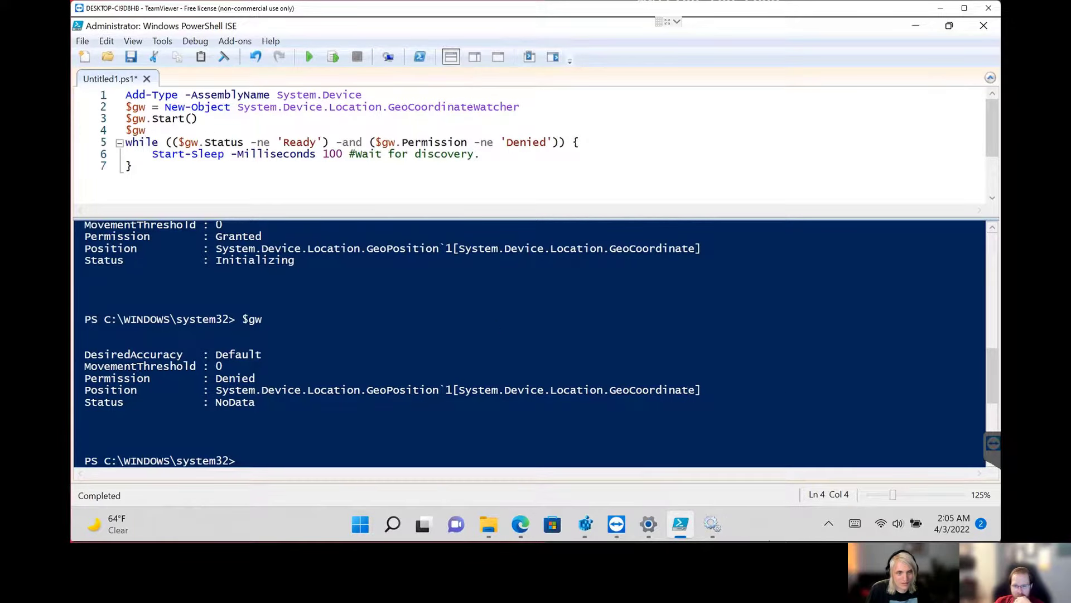
Switch to Settings, reload the Location page under Privacy & security, turn on Let apps access your location, and minimize Settings.
{"action": "left_click", "coordinate": [585, 524]}
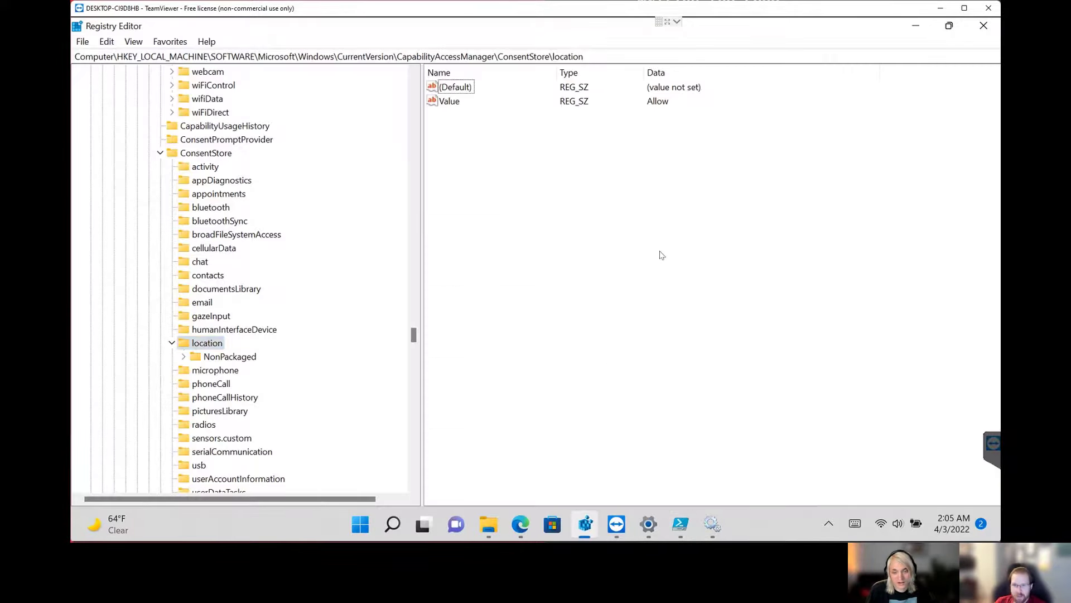
{"action": "left_click", "coordinate": [915, 26]}
{"action": "left_click", "coordinate": [648, 524]}
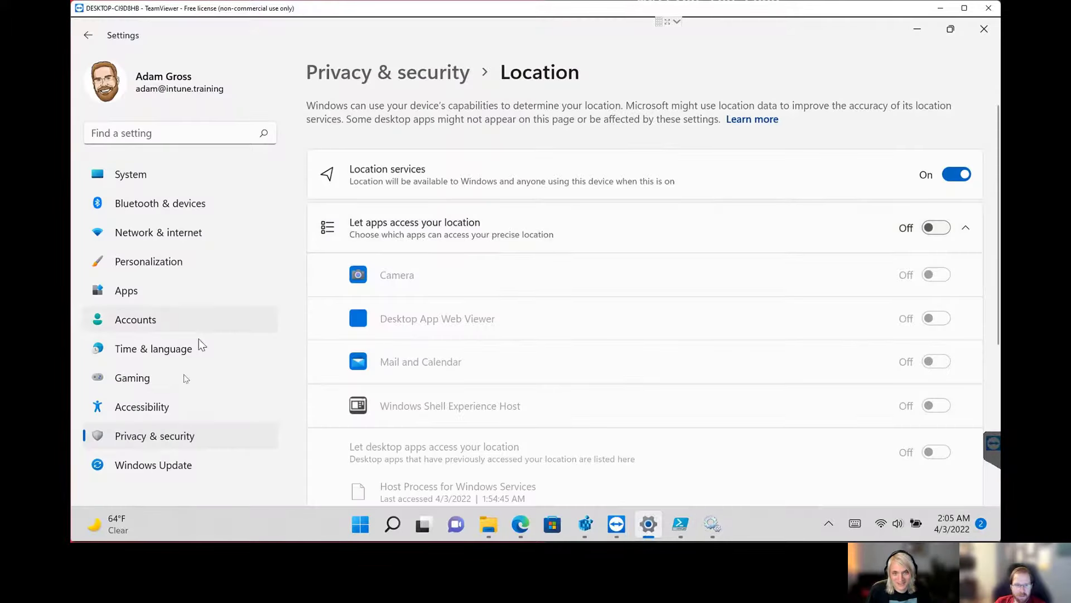
{"action": "left_click", "coordinate": [167, 407]}
{"action": "left_click", "coordinate": [162, 436]}
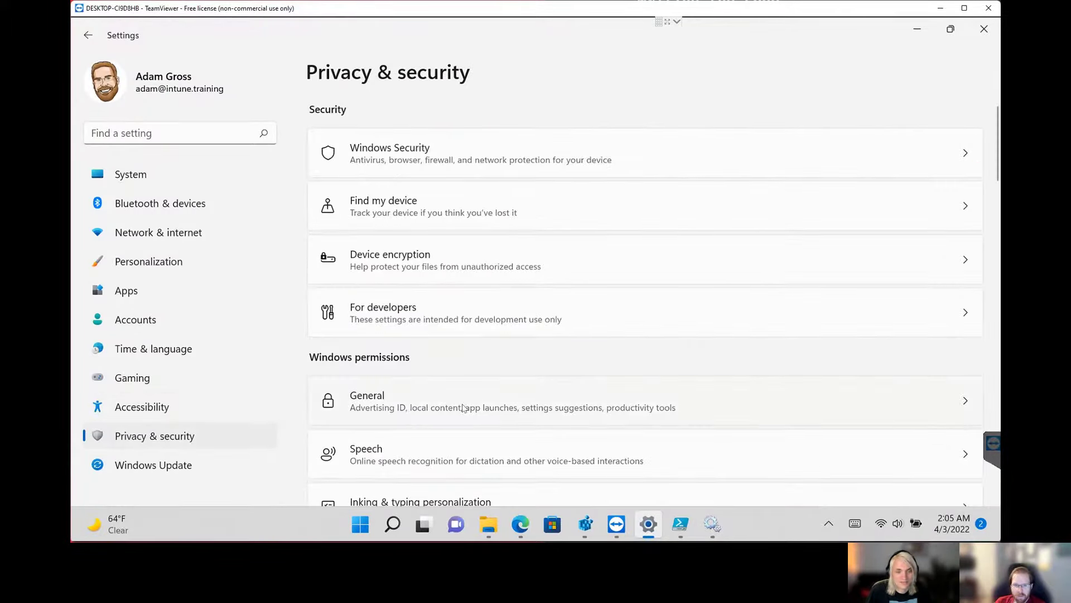
{"action": "scroll", "coordinate": [463, 406], "scroll_direction": "down", "scroll_amount": 4}
{"action": "scroll", "coordinate": [463, 406], "scroll_direction": "down", "scroll_amount": 3}
{"action": "left_click", "coordinate": [392, 444]}
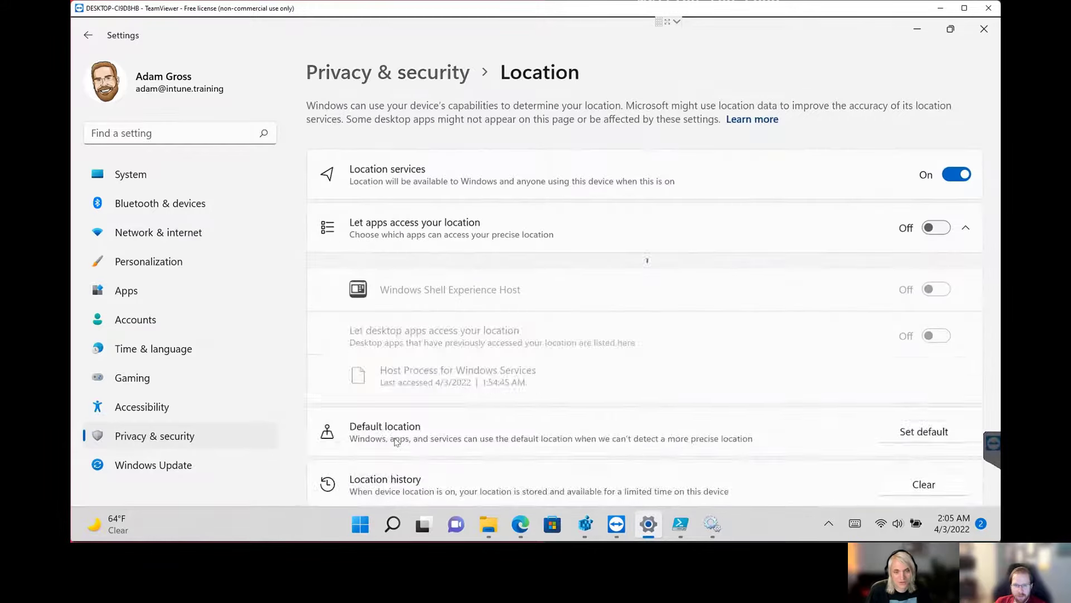
{"action": "left_click", "coordinate": [937, 227]}
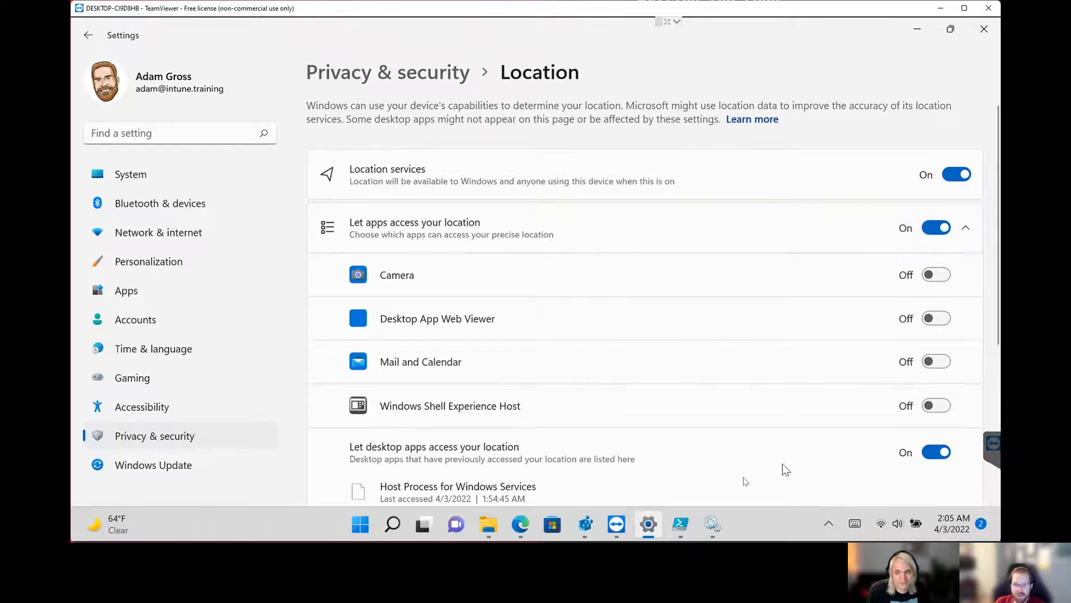
{"action": "scroll", "coordinate": [721, 472], "scroll_direction": "down", "scroll_amount": 1}
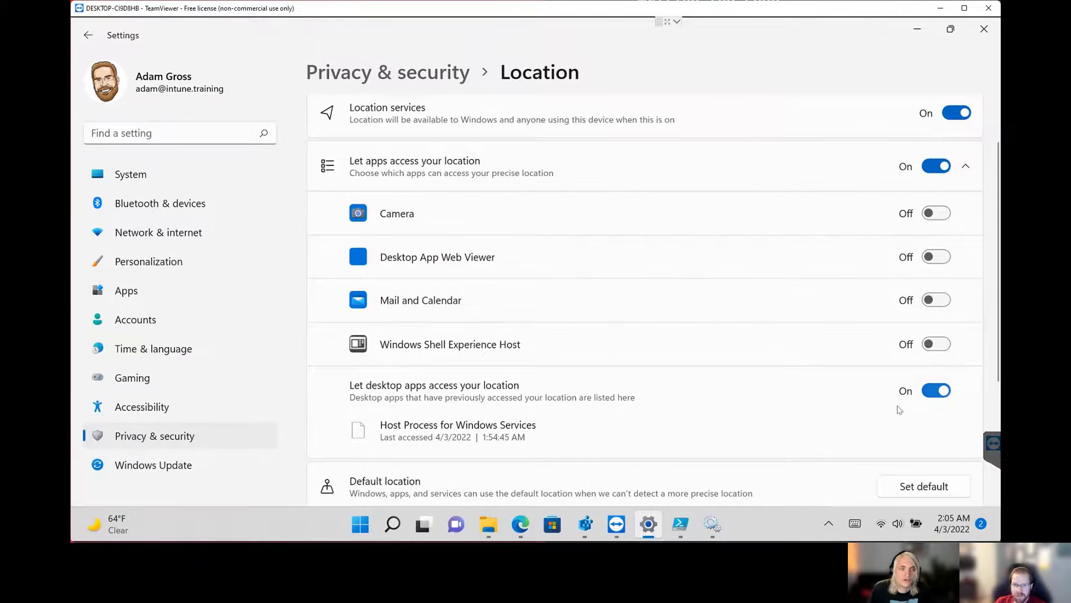
{"action": "scroll", "coordinate": [760, 405], "scroll_direction": "up", "scroll_amount": 1}
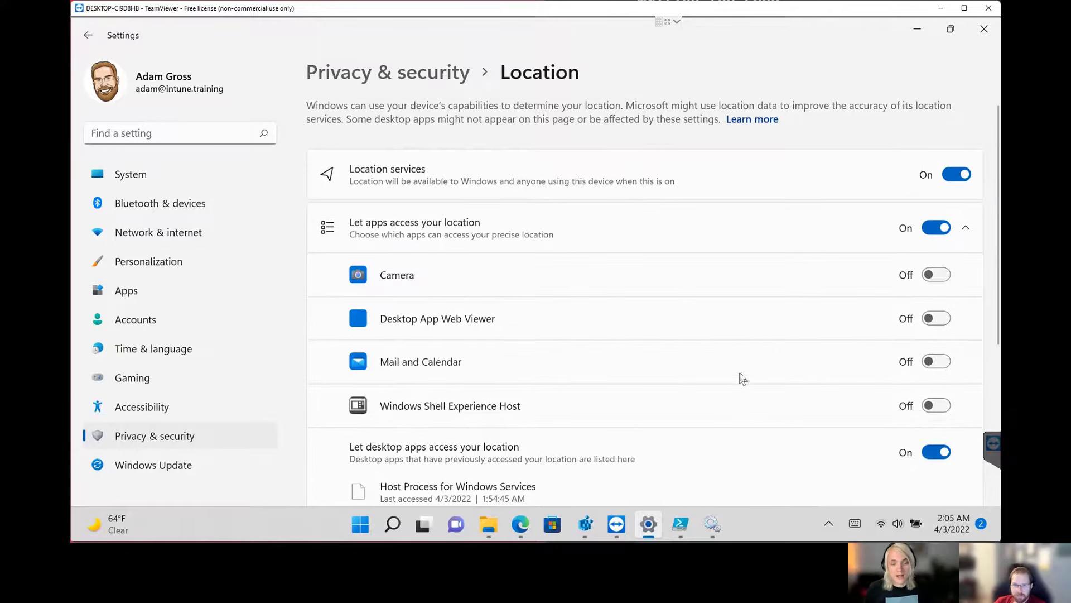
{"action": "left_click", "coordinate": [918, 31]}
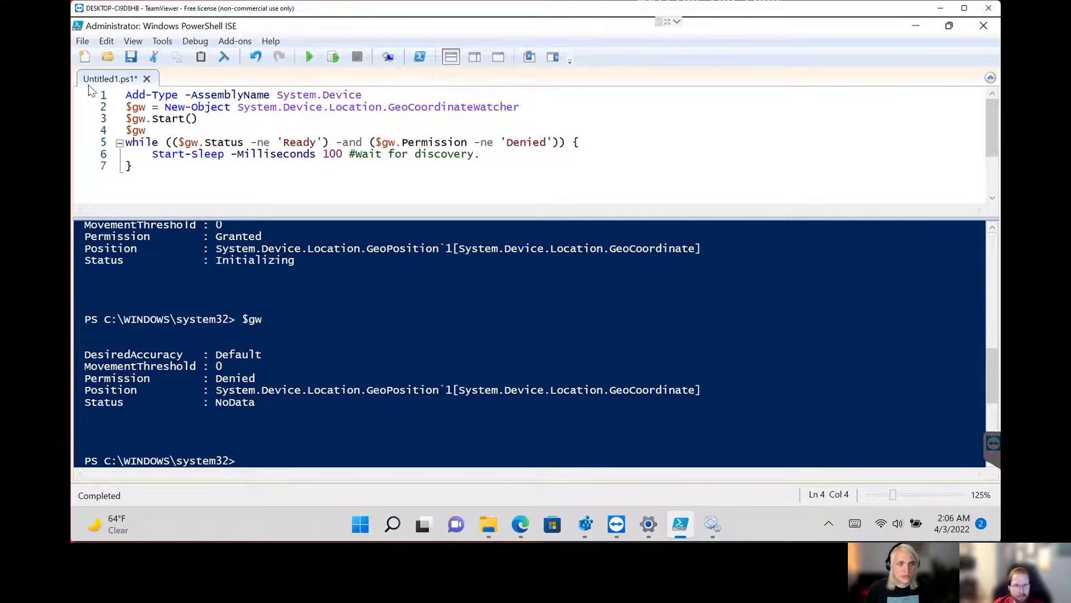
In PowerShell ISE, rerun script lines 2 to 4 to recreate and start the watcher with app location access enabled.
{"action": "left_click", "coordinate": [130, 108]}
{"action": "left_click_drag", "start_coordinate": [126, 107], "coordinate": [147, 130]}
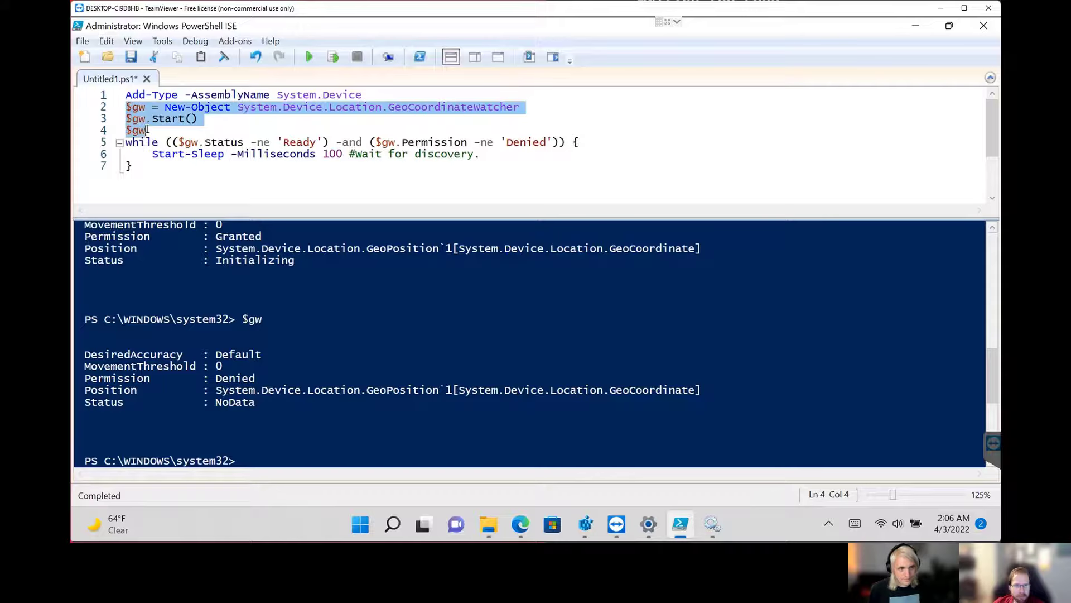
{"action": "right_click", "coordinate": [147, 123]}
{"action": "left_click", "coordinate": [192, 218]}
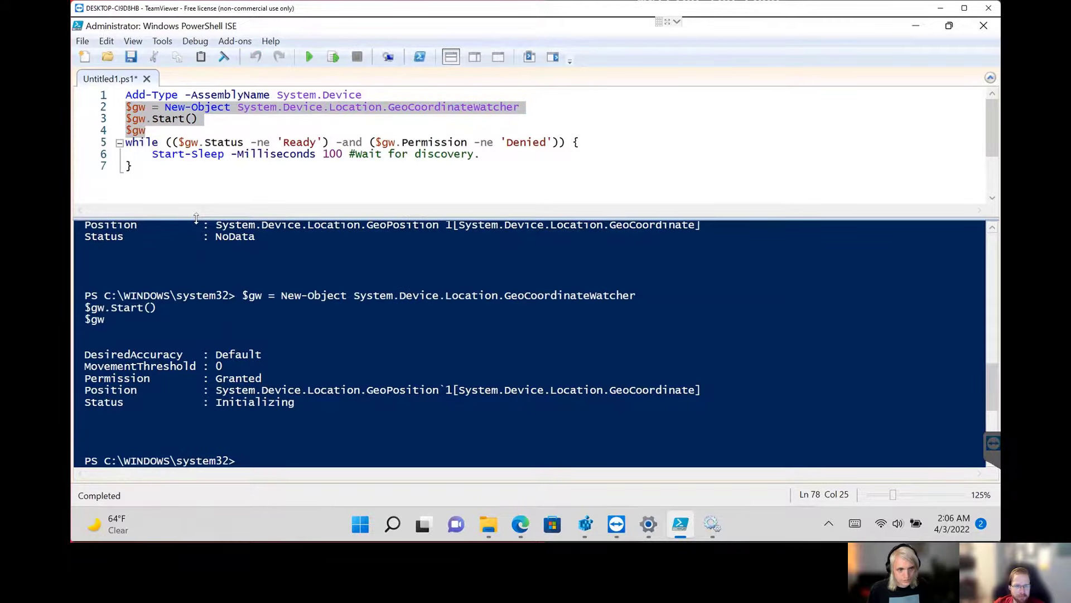
Run the $gw line alone twice to follow the new watcher's status.
{"action": "left_click_drag", "start_coordinate": [170, 134], "coordinate": [120, 132]}
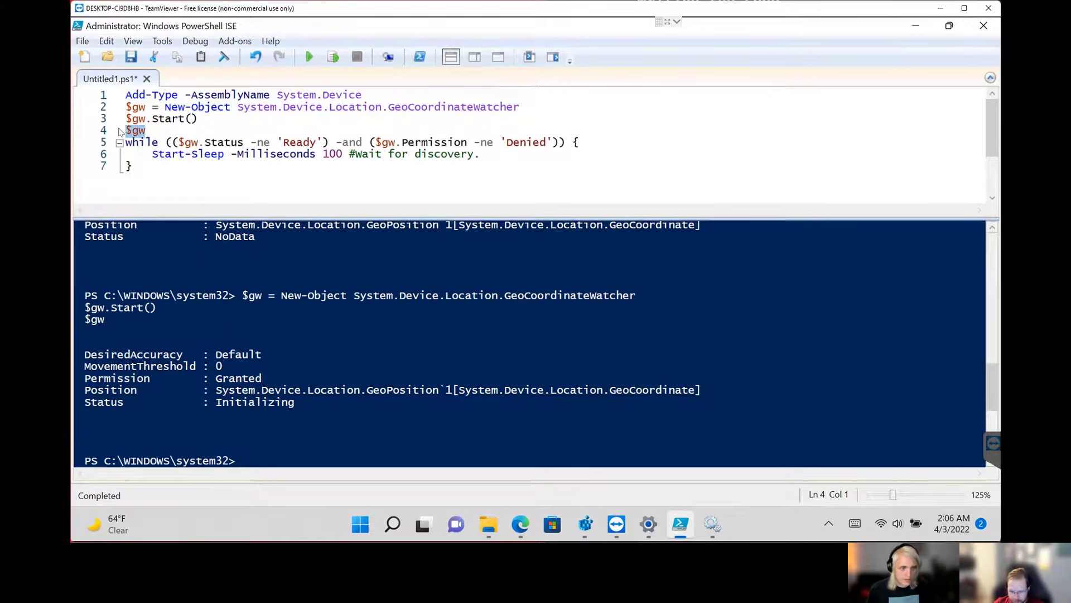
{"action": "key", "text": "F8"}
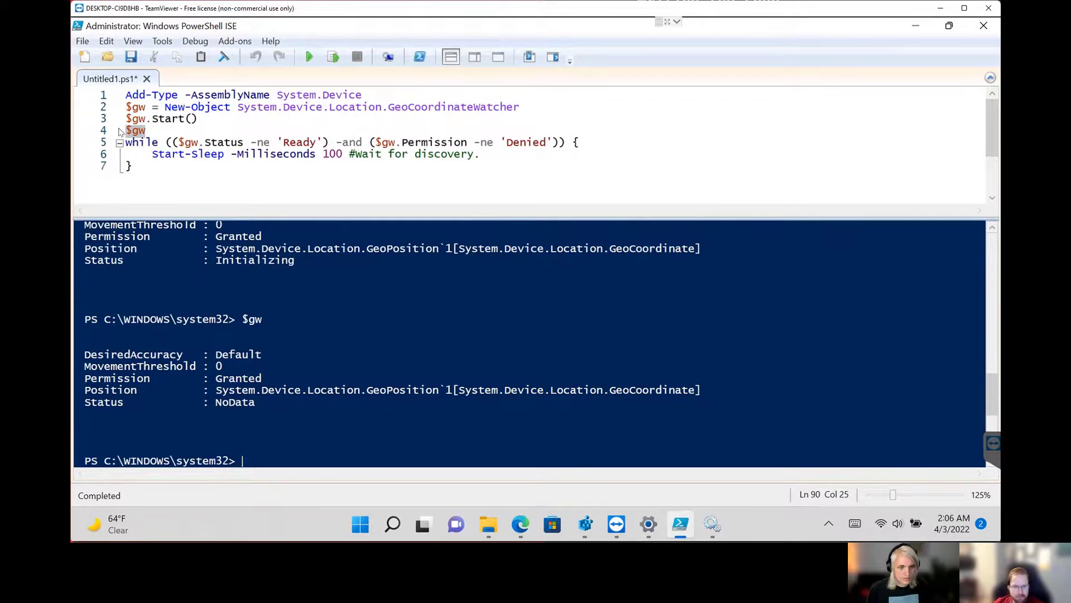
{"action": "key", "text": "F8"}
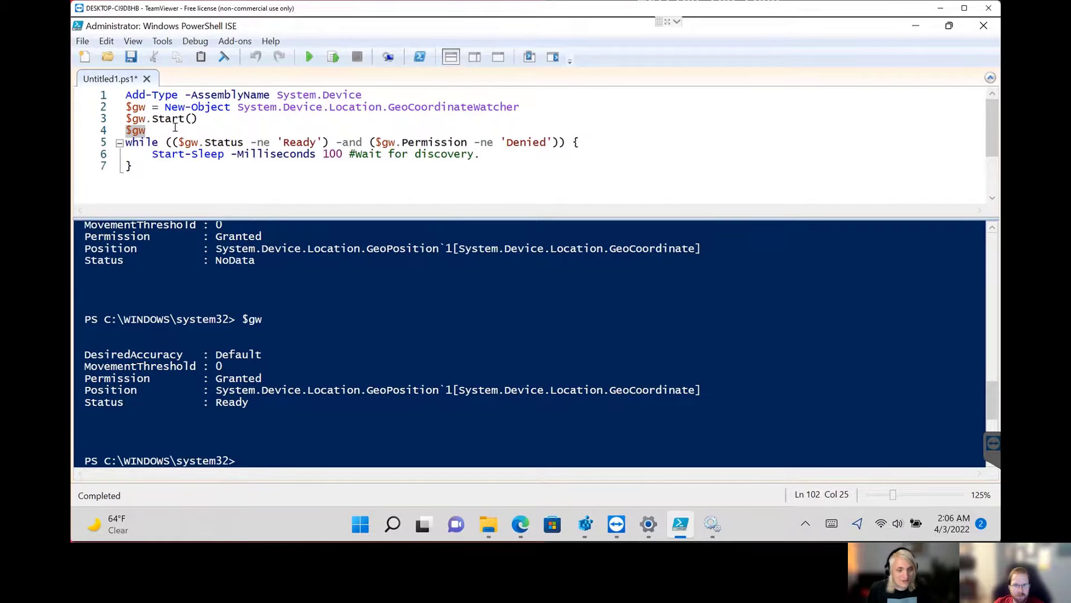
Extend line 4 of the script to $gw.Position and select that whole line.
{"action": "left_click", "coordinate": [174, 130]}
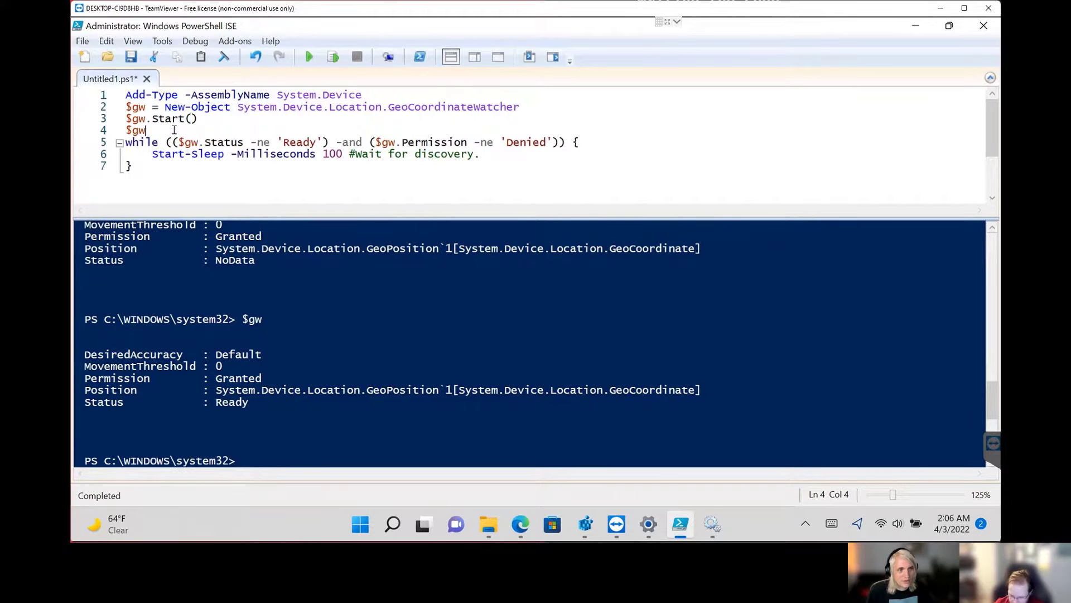
{"action": "type", "text": ".position"}
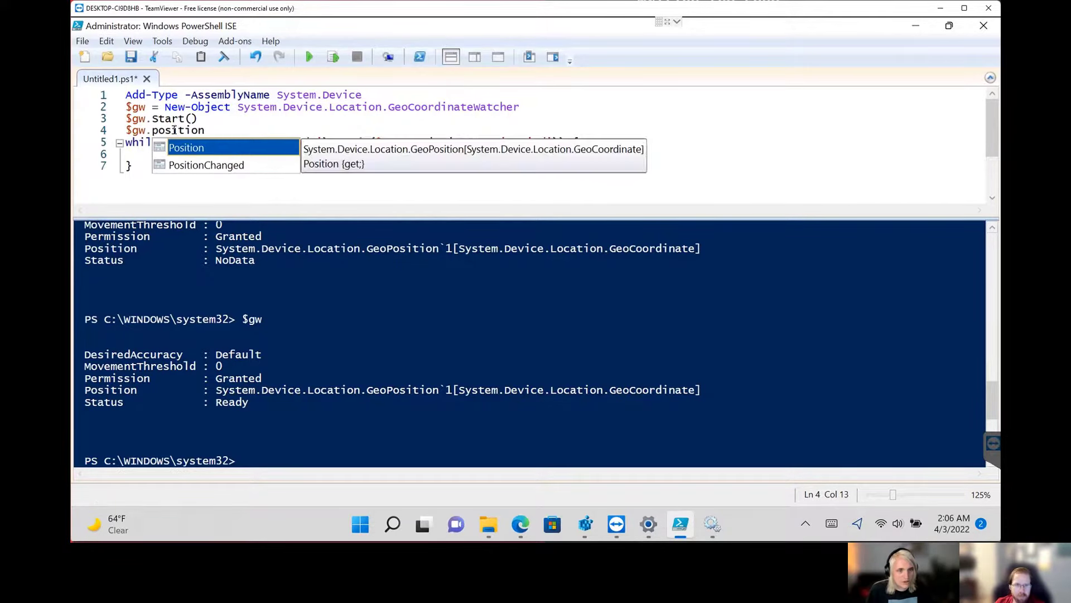
{"action": "key", "text": "Tab"}
{"action": "key", "text": "Home"}
{"action": "key", "text": "shift+End"}
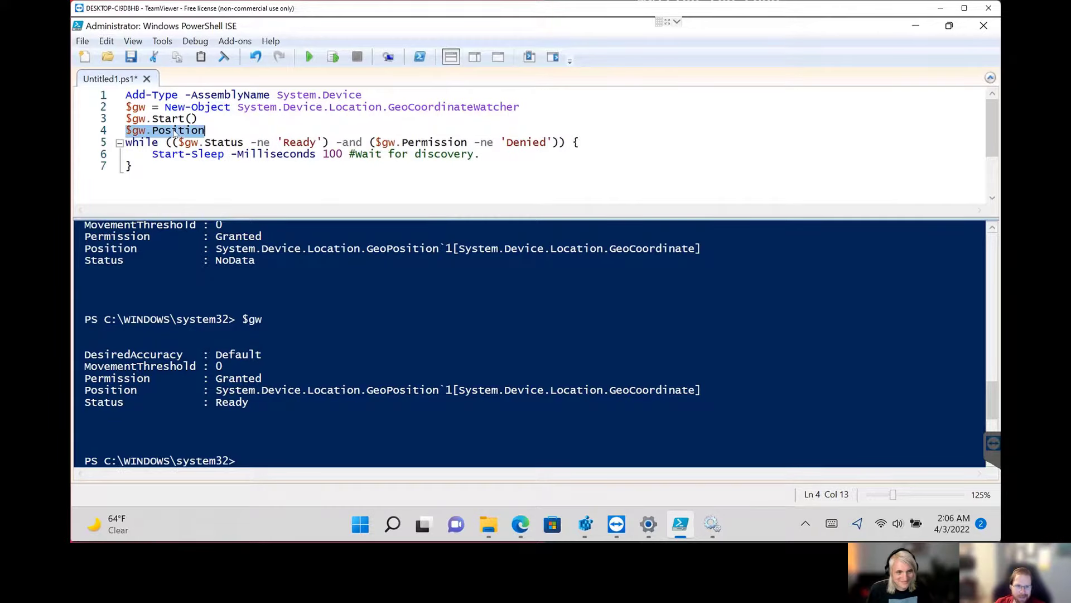
{"action": "key", "text": "End"}
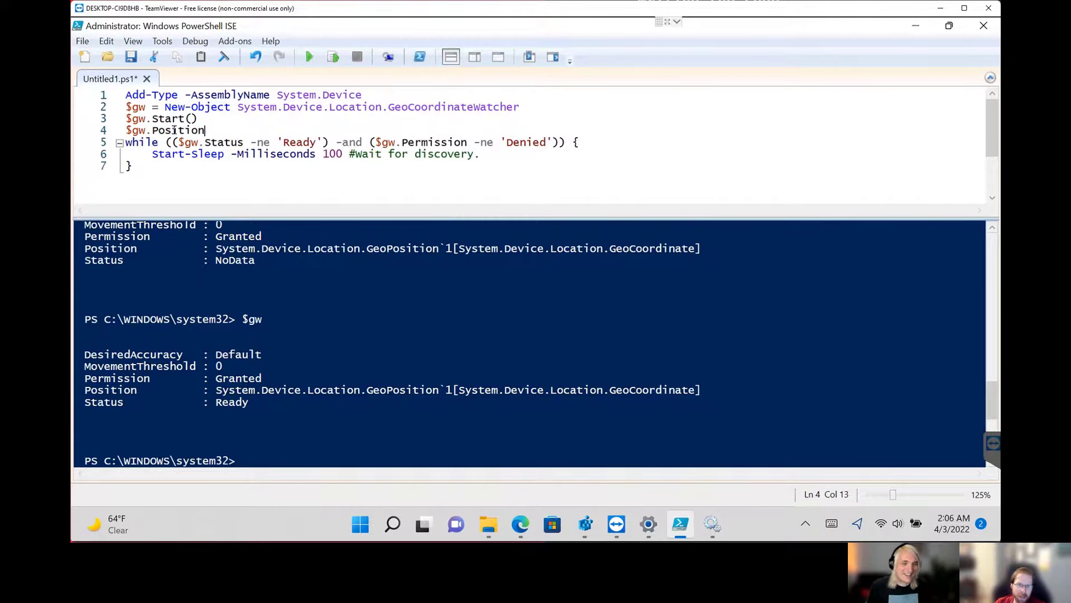
{"action": "key", "text": "shift+Home"}
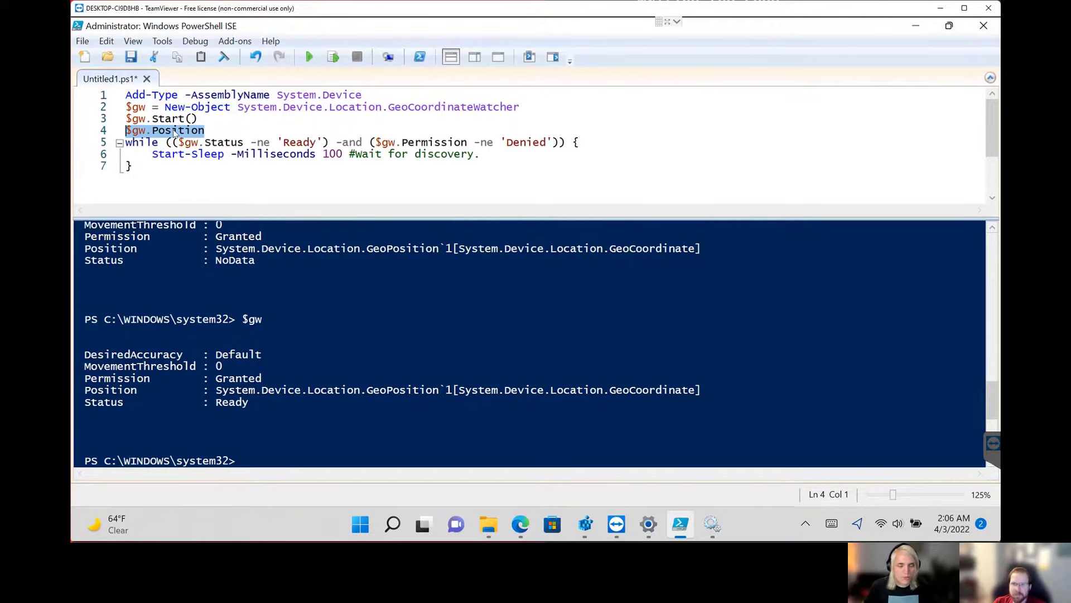
Switch to the Powers Hell article in Edge and review its $gw.Position.Location example, Azure Maps time zone request and Set-TimeZone code.
{"action": "left_click", "coordinate": [520, 525]}
{"action": "left_click", "coordinate": [491, 474]}
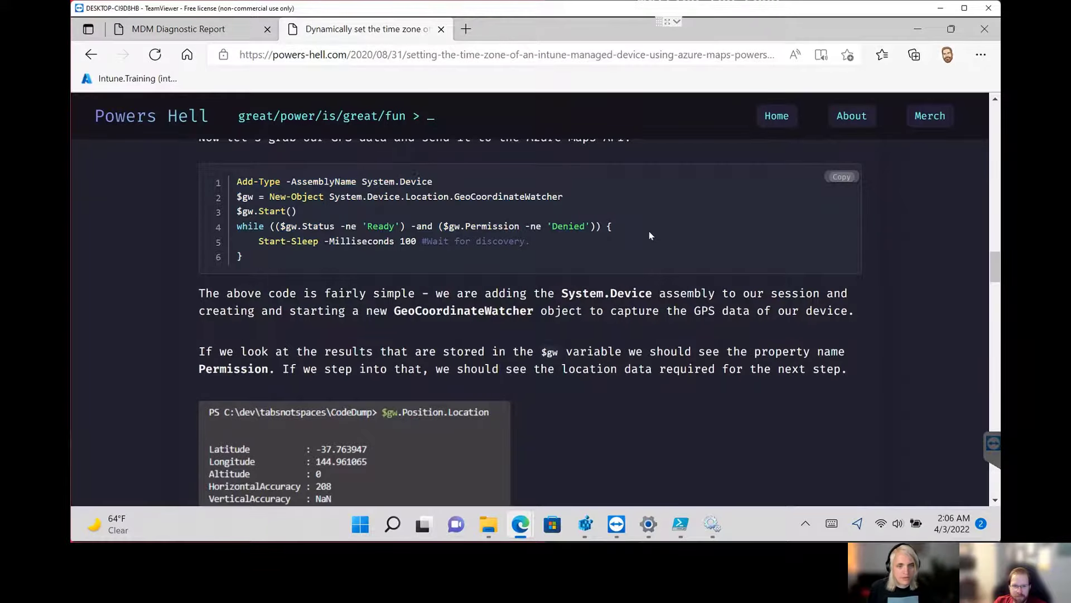
{"action": "scroll", "coordinate": [649, 235], "scroll_direction": "down", "scroll_amount": 3}
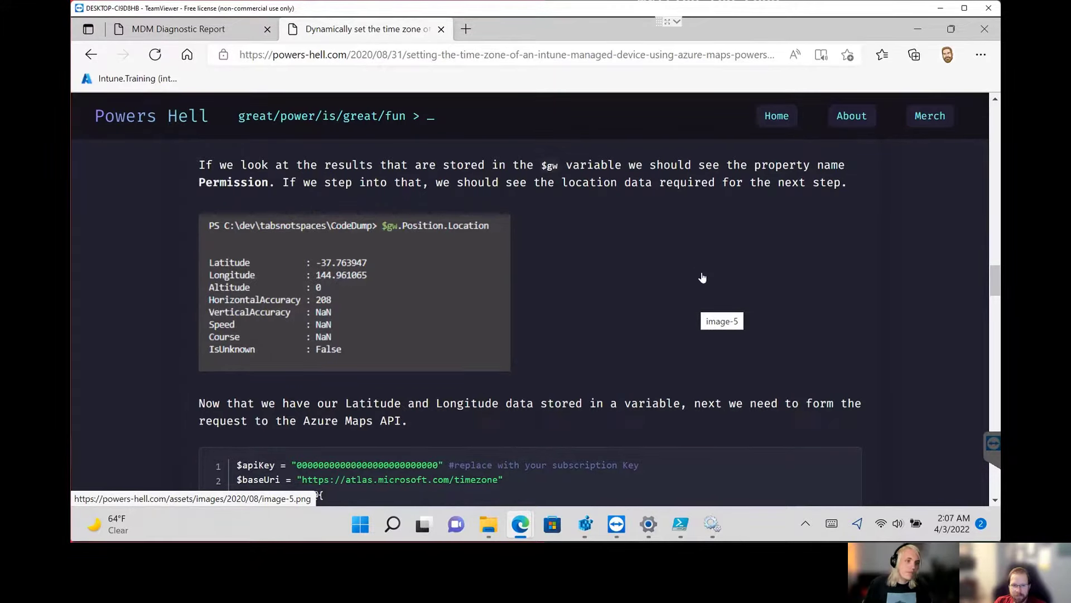
{"action": "scroll", "coordinate": [700, 276], "scroll_direction": "down", "scroll_amount": 1}
{"action": "scroll", "coordinate": [703, 279], "scroll_direction": "down", "scroll_amount": 1}
{"action": "scroll", "coordinate": [702, 273], "scroll_direction": "down", "scroll_amount": 1}
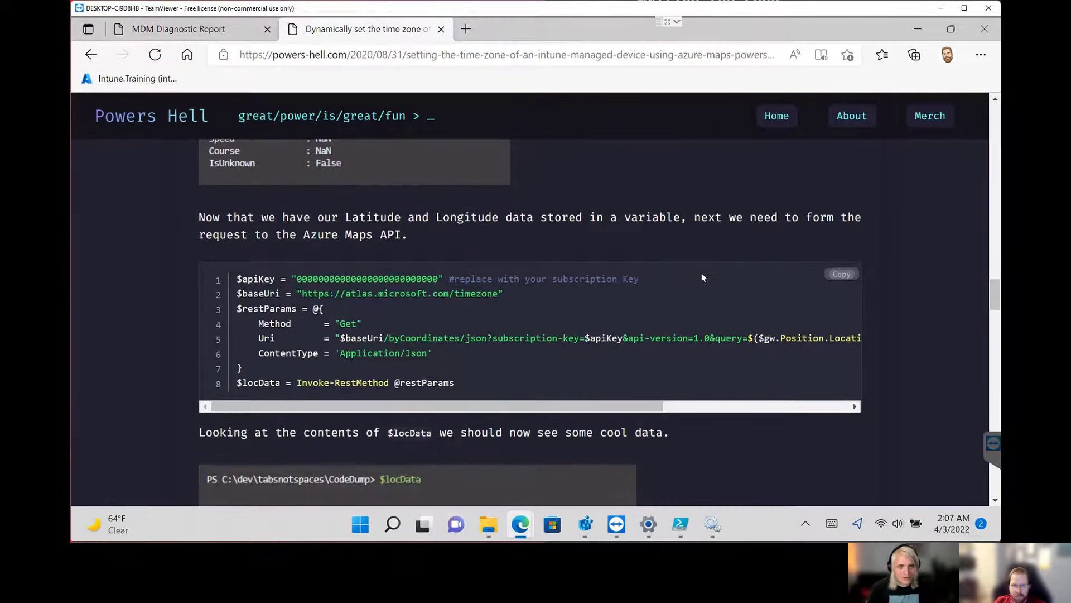
{"action": "scroll", "coordinate": [701, 277], "scroll_direction": "down", "scroll_amount": 2}
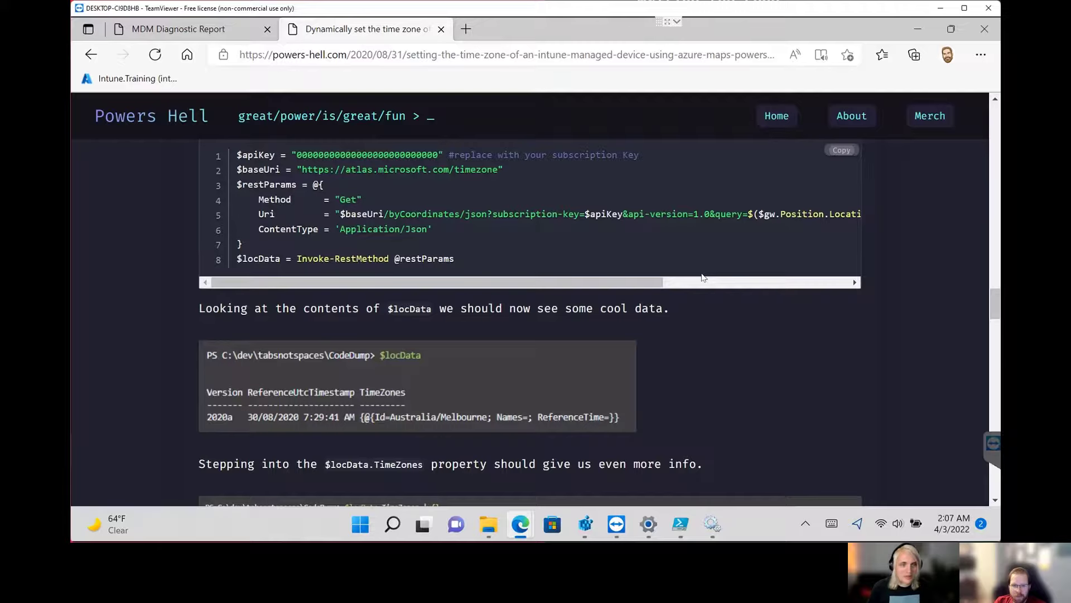
{"action": "scroll", "coordinate": [703, 276], "scroll_direction": "down", "scroll_amount": 6}
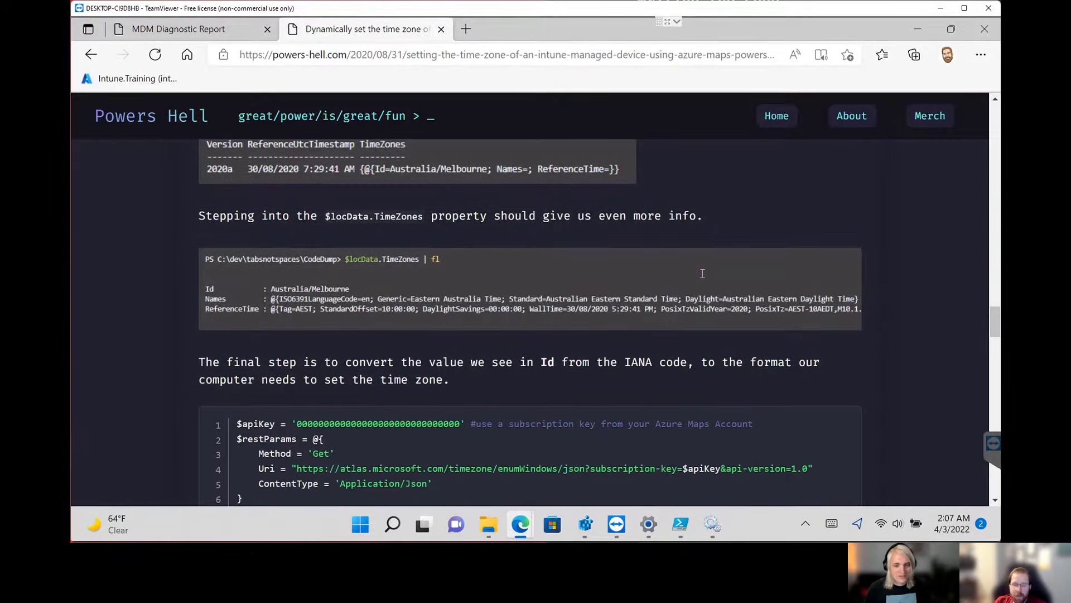
{"action": "scroll", "coordinate": [702, 273], "scroll_direction": "down", "scroll_amount": 2}
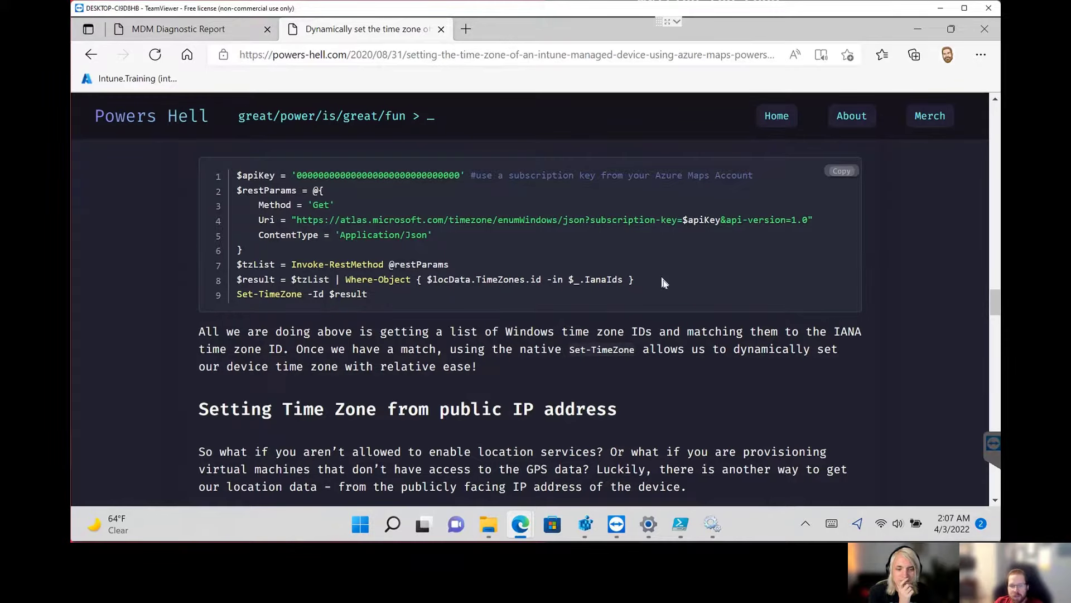
{"action": "scroll", "coordinate": [662, 279], "scroll_direction": "up", "scroll_amount": 3}
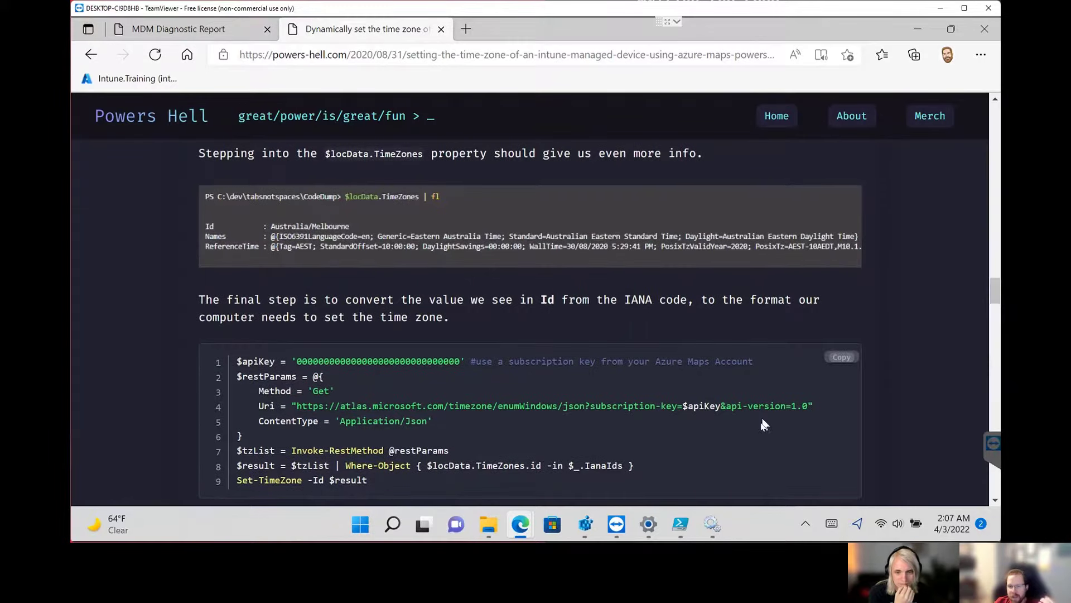
{"action": "scroll", "coordinate": [683, 333], "scroll_direction": "down", "scroll_amount": 1}
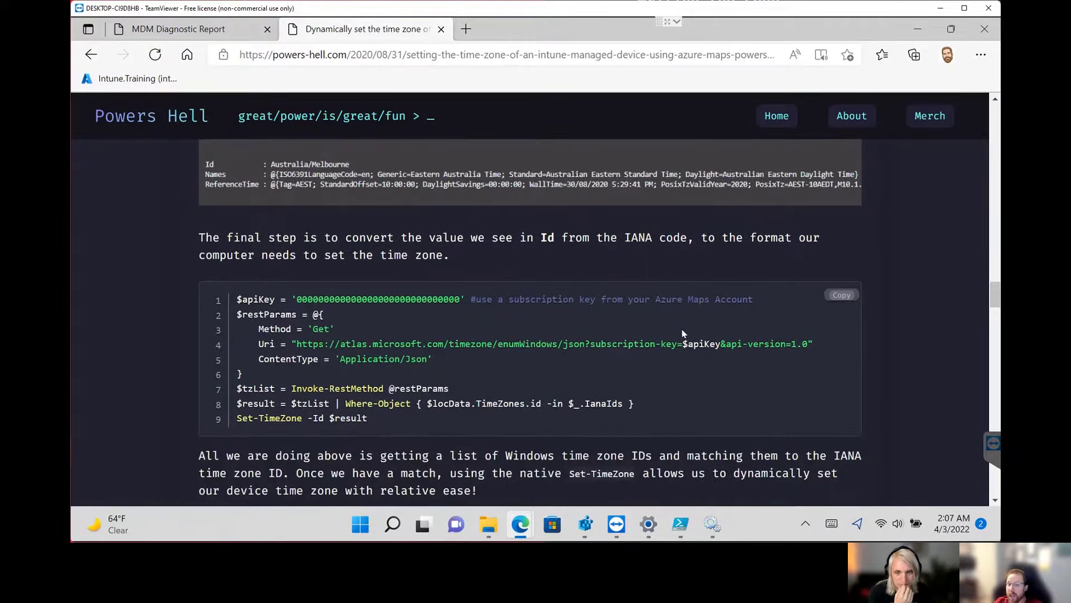
{"action": "scroll", "coordinate": [683, 334], "scroll_direction": "down", "scroll_amount": 1}
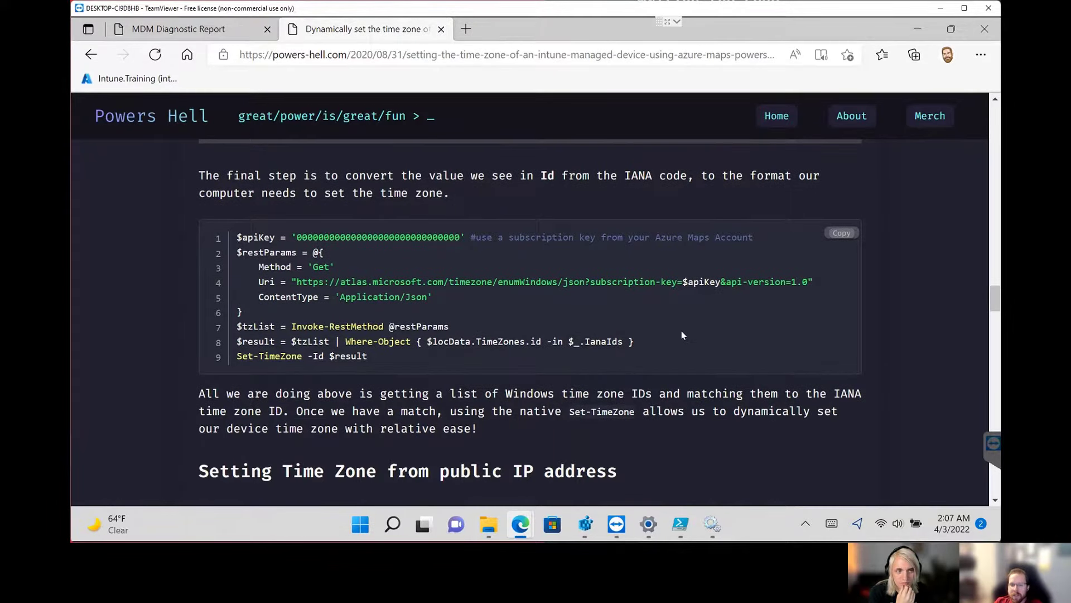
Read the article's section on setting the time zone from the public IP address, and return to the $gw.Position.Location example.
{"action": "scroll", "coordinate": [682, 332], "scroll_direction": "down", "scroll_amount": 1}
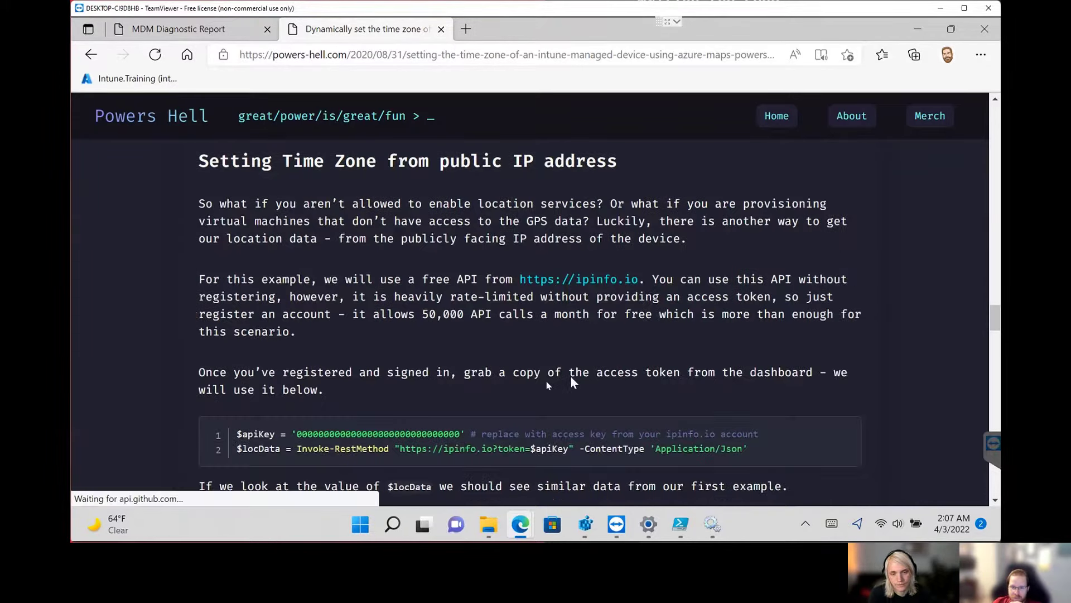
{"action": "scroll", "coordinate": [570, 376], "scroll_direction": "down", "scroll_amount": 4}
{"action": "scroll", "coordinate": [562, 360], "scroll_direction": "down", "scroll_amount": 2}
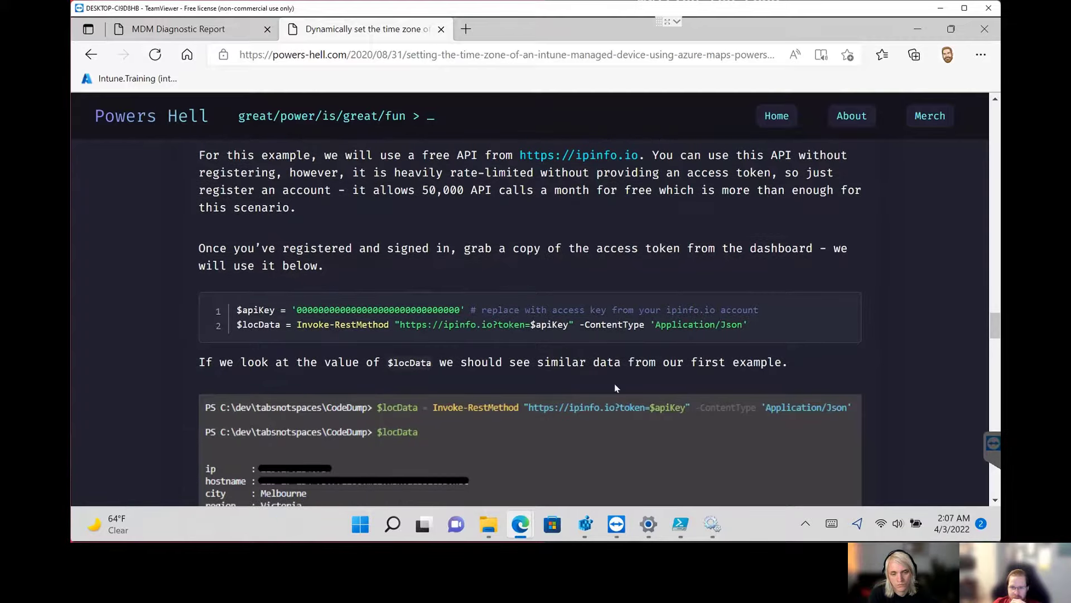
{"action": "scroll", "coordinate": [616, 387], "scroll_direction": "down", "scroll_amount": 2}
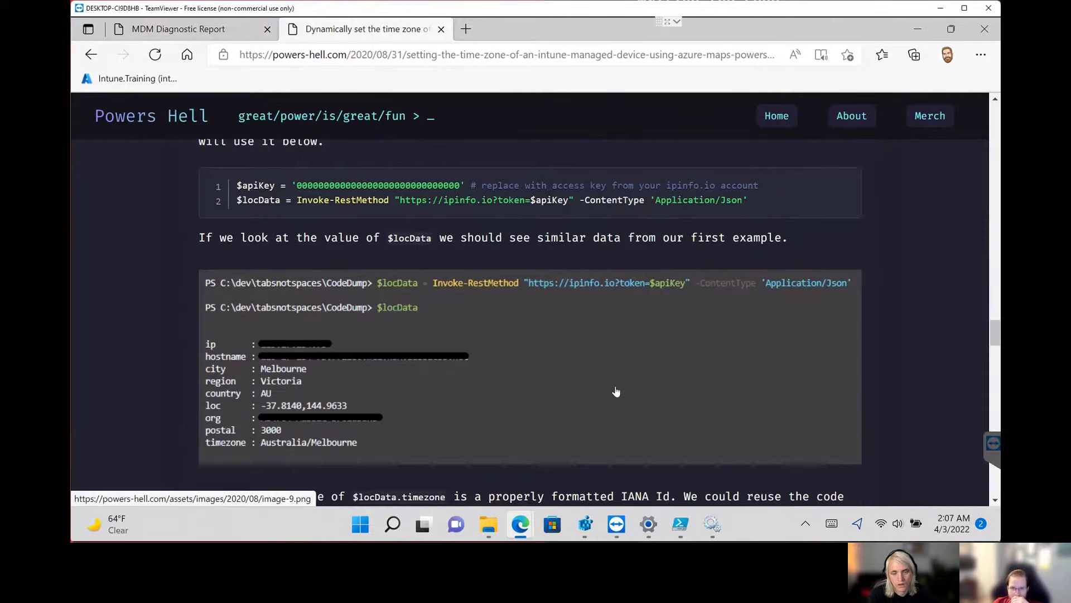
{"action": "scroll", "coordinate": [586, 355], "scroll_direction": "up", "scroll_amount": 15}
{"action": "scroll", "coordinate": [551, 320], "scroll_direction": "down", "scroll_amount": 2}
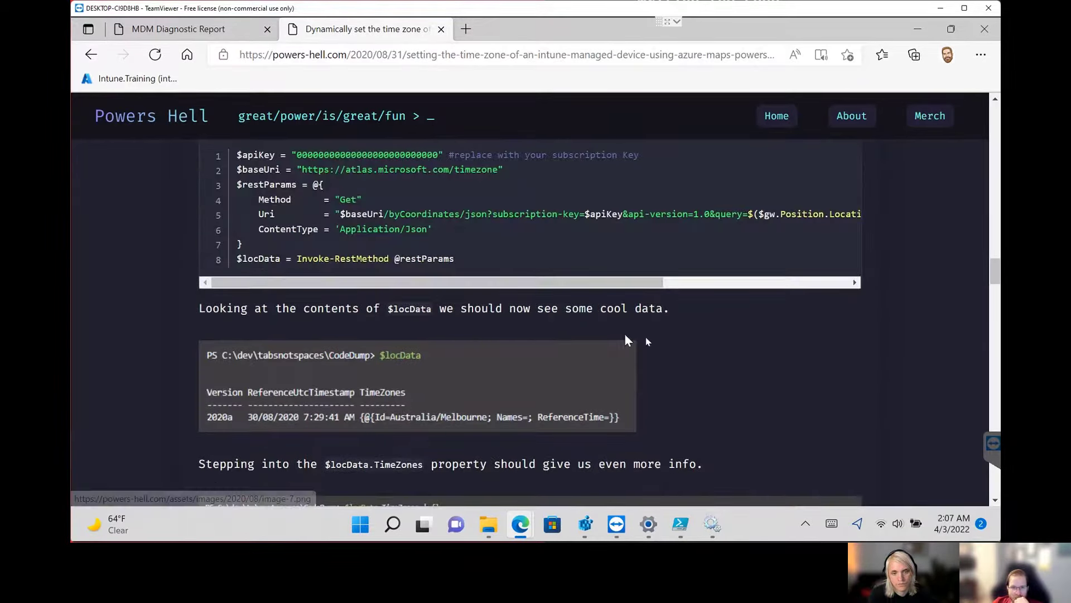
{"action": "scroll", "coordinate": [626, 339], "scroll_direction": "up", "scroll_amount": 6}
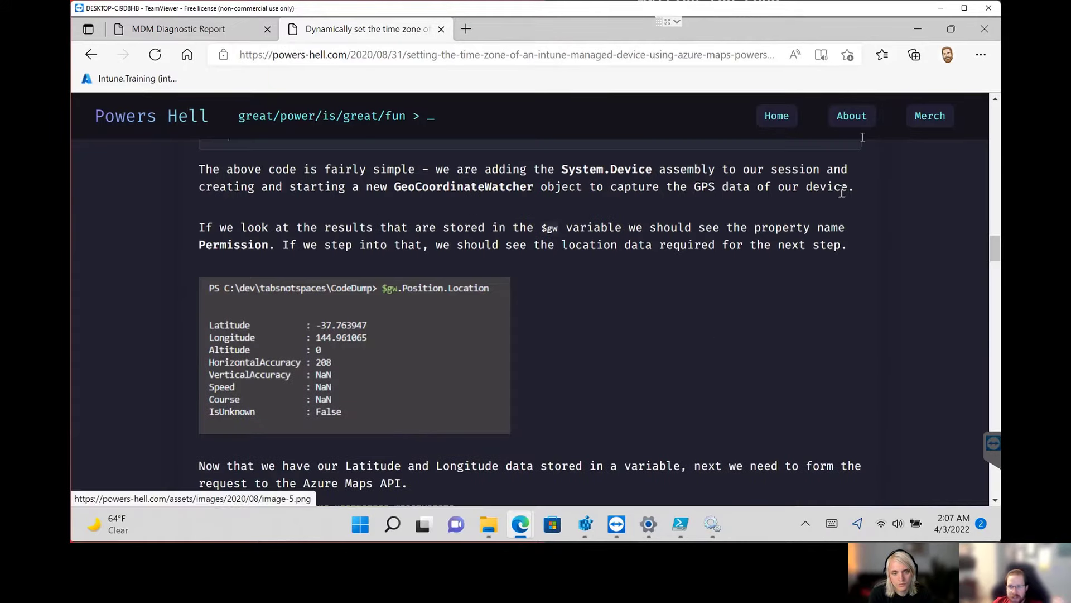
Minimize the article's browser window, PowerShell ISE and the remaining new-tab browser window to clear the desktop.
{"action": "left_click", "coordinate": [918, 34]}
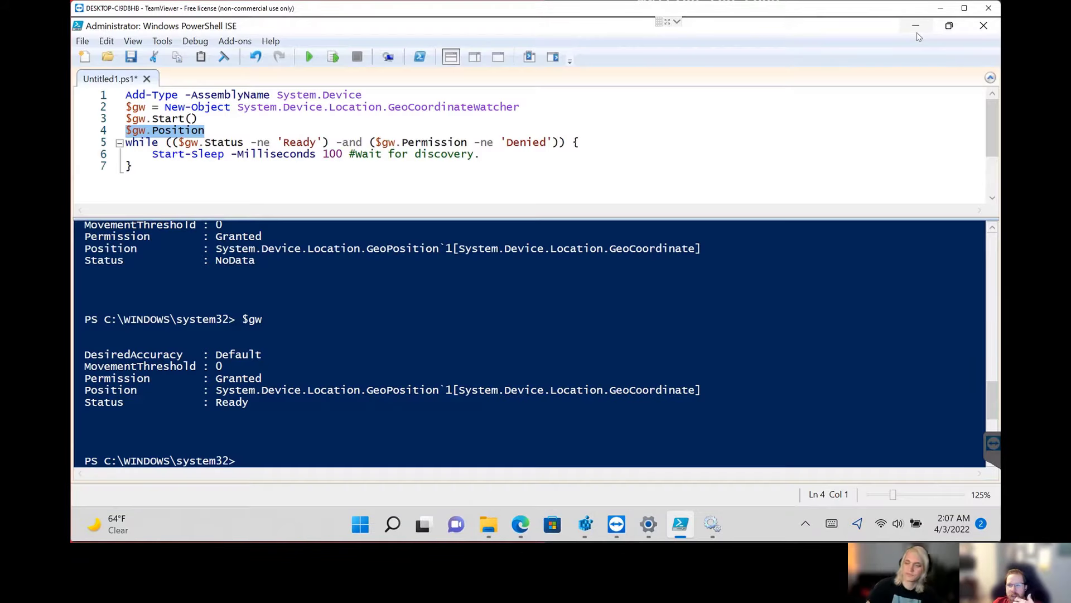
{"action": "left_click", "coordinate": [918, 27]}
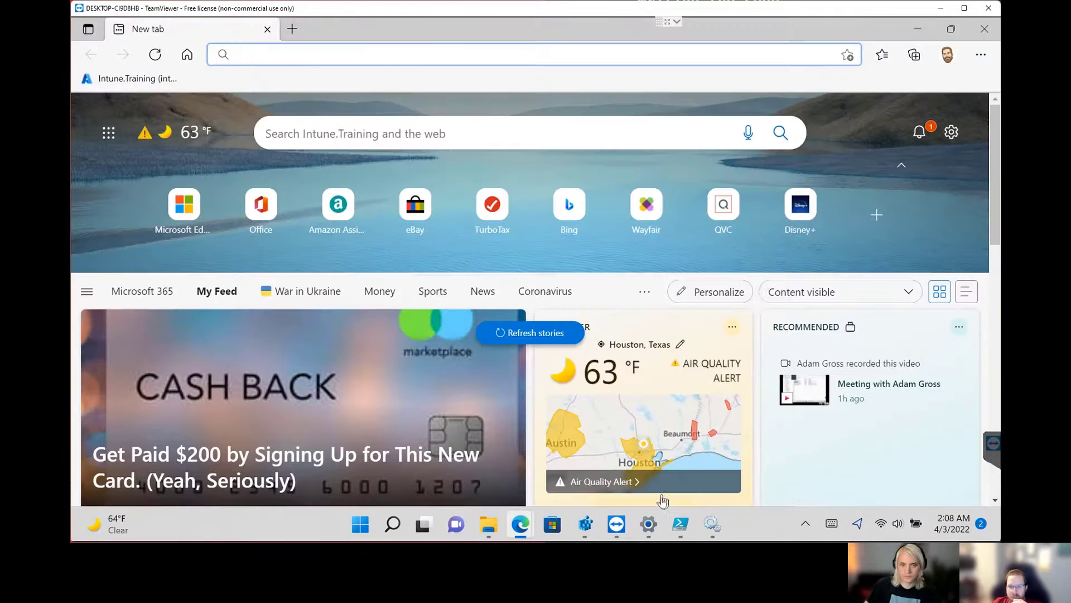
{"action": "left_click", "coordinate": [855, 18]}
{"action": "mouse_move", "coordinate": [650, 534]}
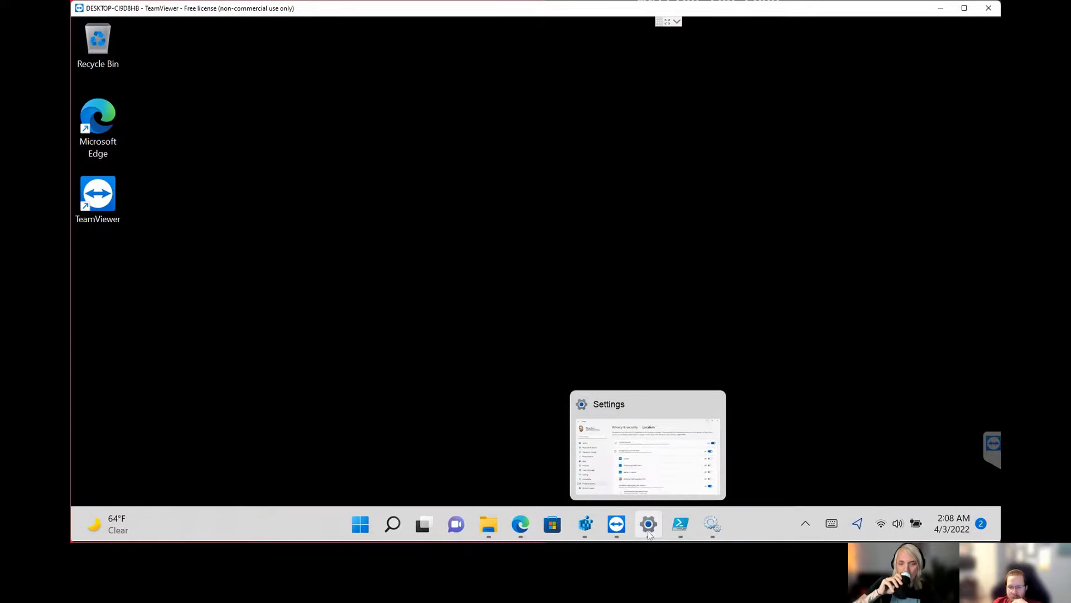